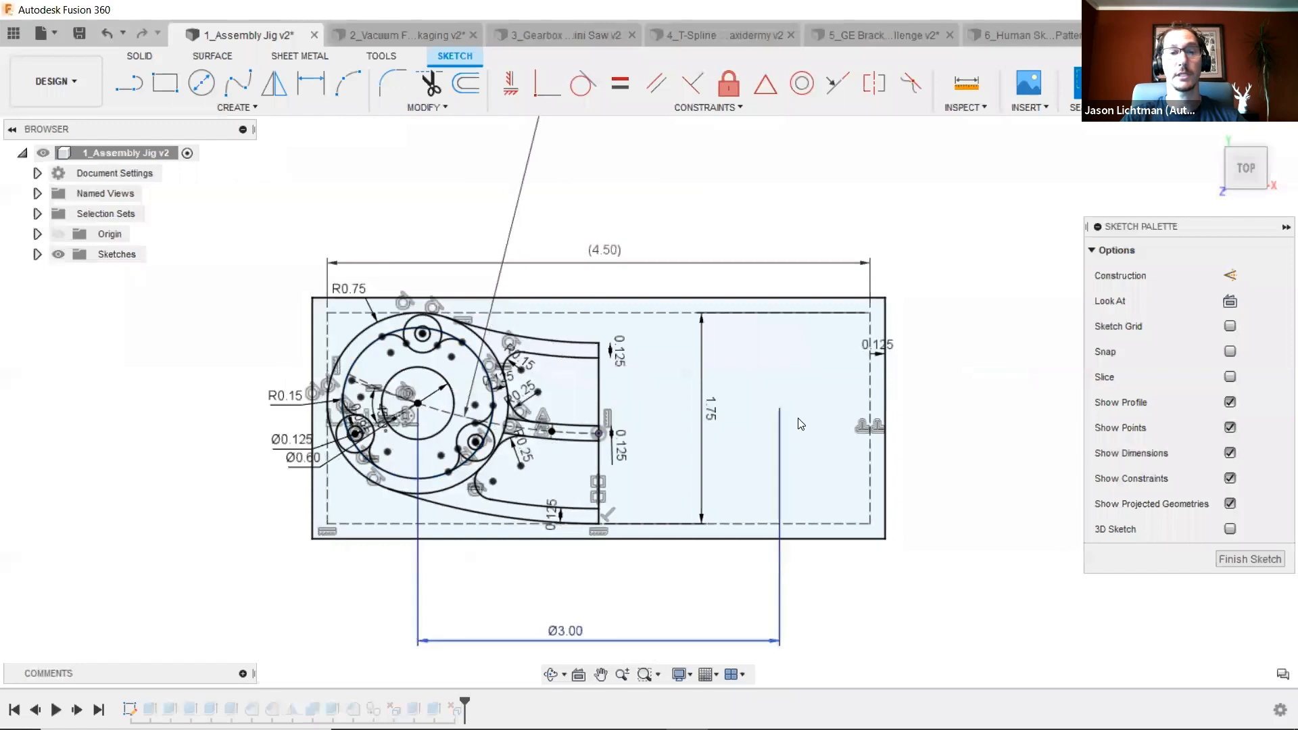
- Set the bottom diameter dimension of the jig sketch to 4 in and finish the sketch
{"action": "double_click", "coordinate": [566, 642]}
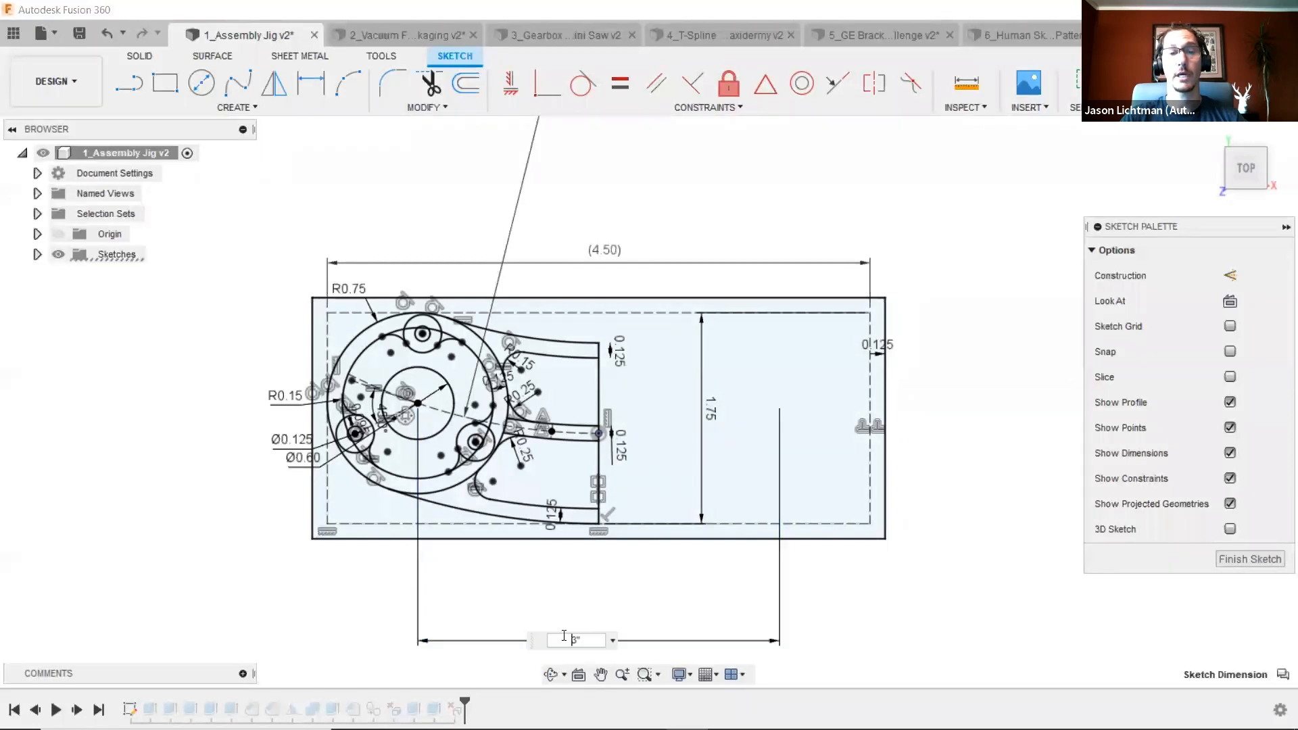
{"action": "type", "text": "4"}
{"action": "key", "text": "Return"}
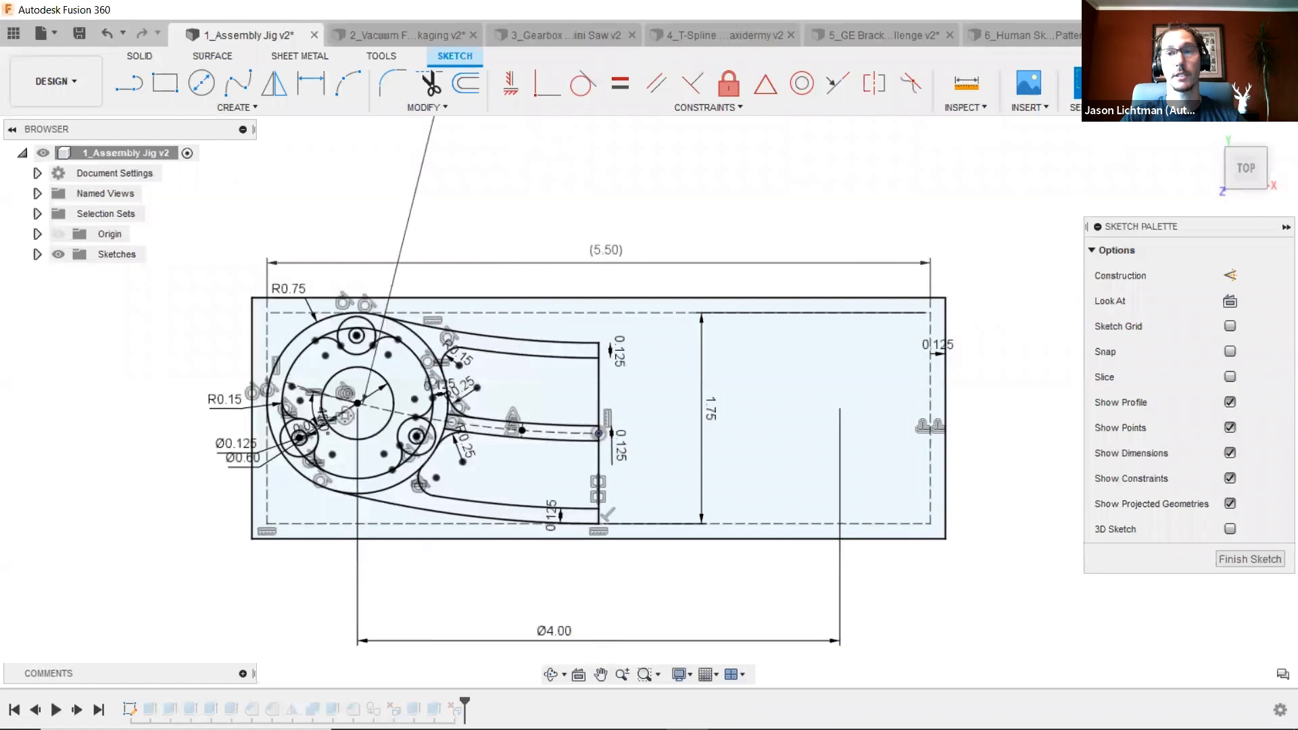
{"action": "left_click", "coordinate": [1162, 84]}
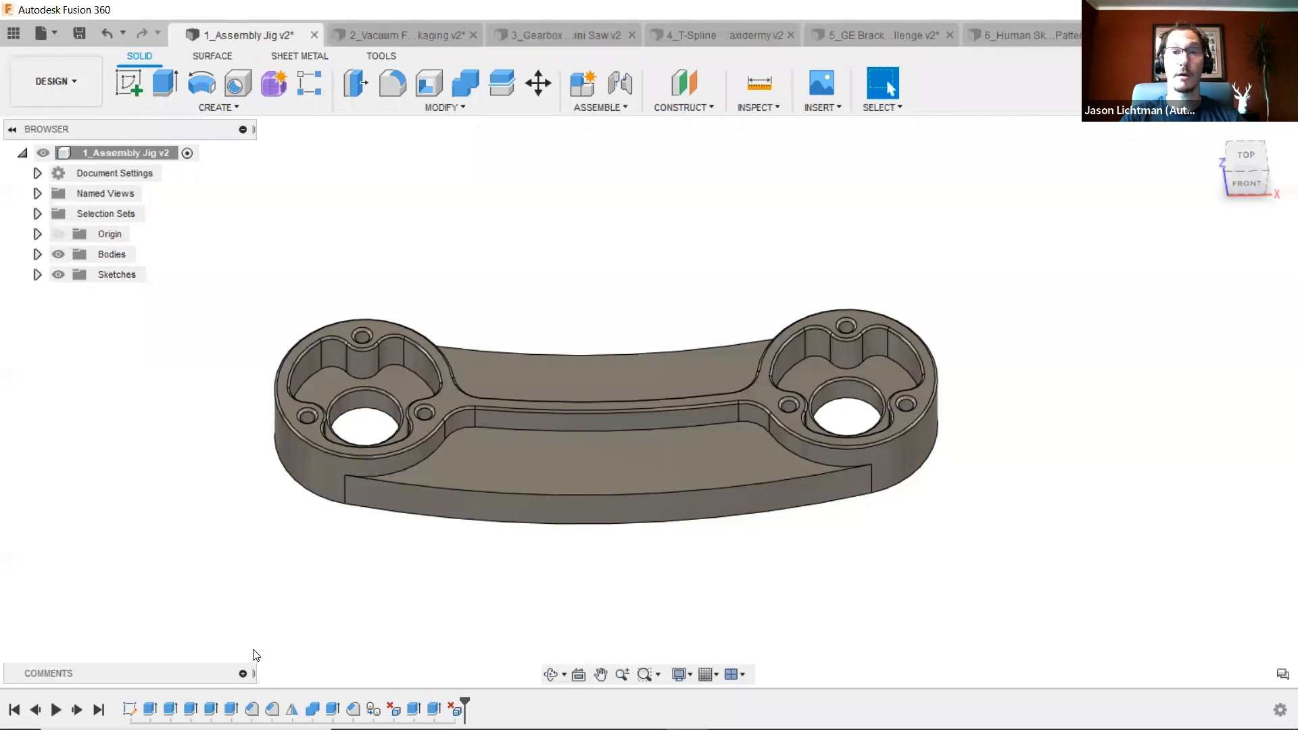
- In the vacuum formed packaging design, set the ObjectLength parameter's expression to 21 mm
{"action": "left_click", "coordinate": [379, 37]}
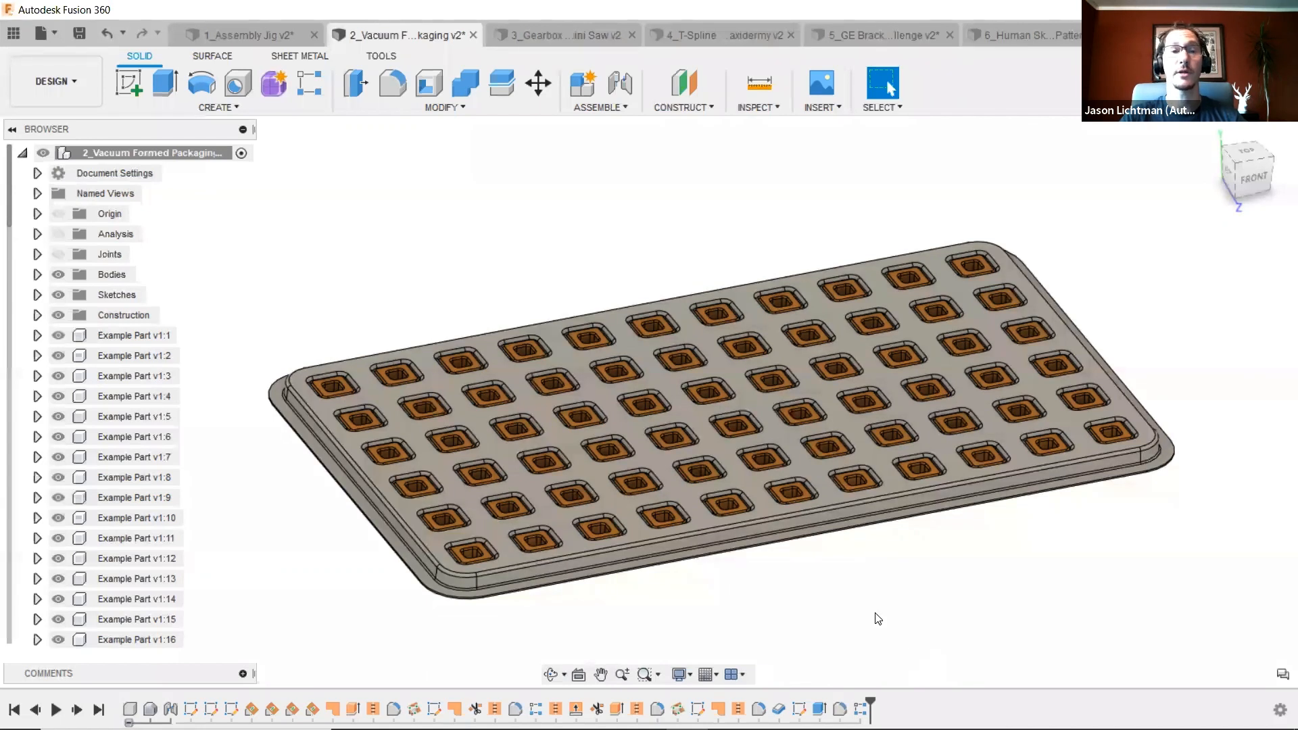
{"action": "left_click", "coordinate": [438, 109]}
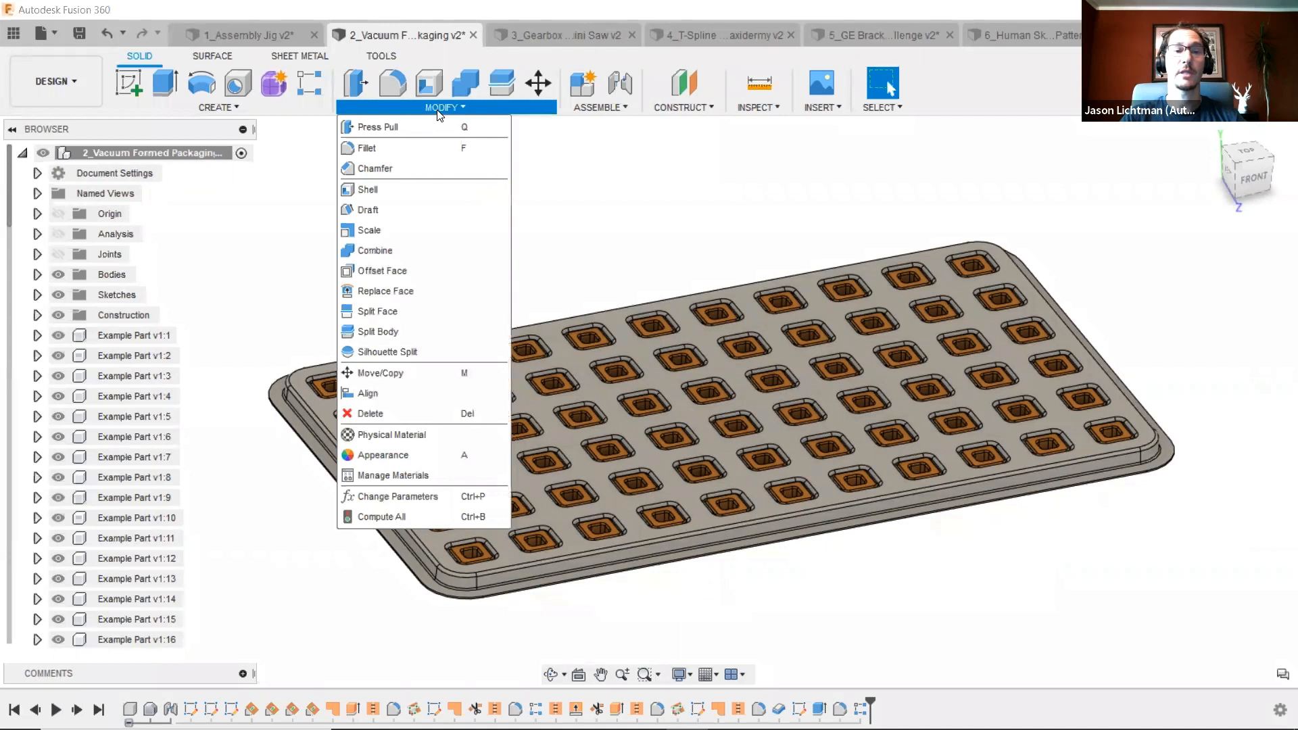
{"action": "left_click", "coordinate": [445, 493]}
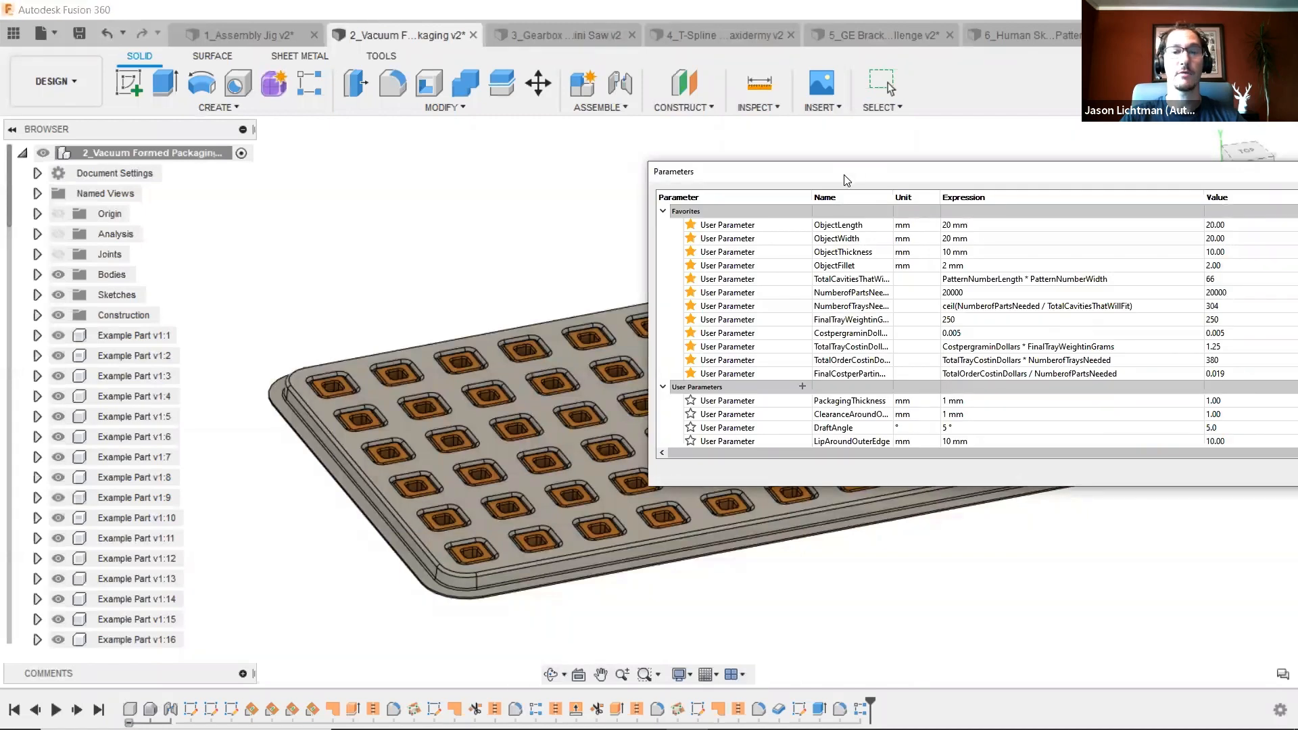
{"action": "left_click_drag", "start_coordinate": [845, 180], "coordinate": [443, 313]}
{"action": "scroll", "coordinate": [444, 313], "scroll_direction": "down", "scroll_amount": 5}
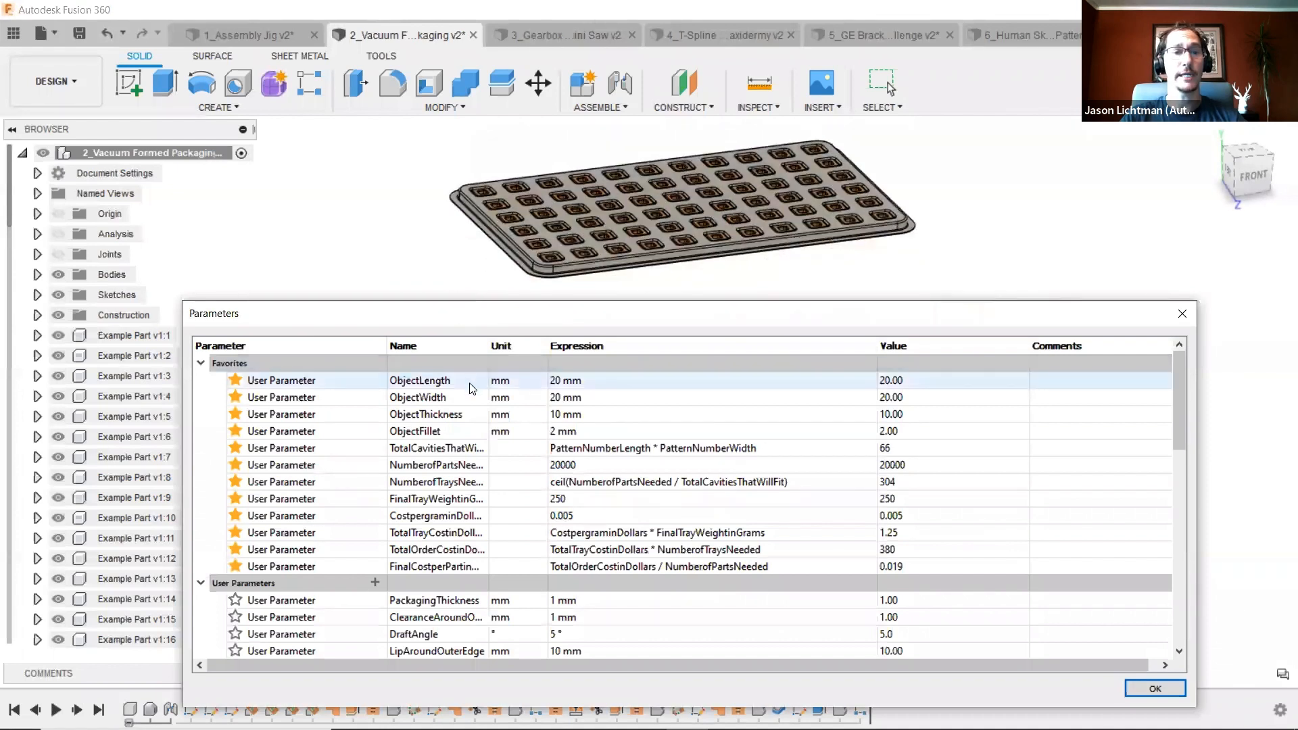
{"action": "left_click", "coordinate": [570, 384]}
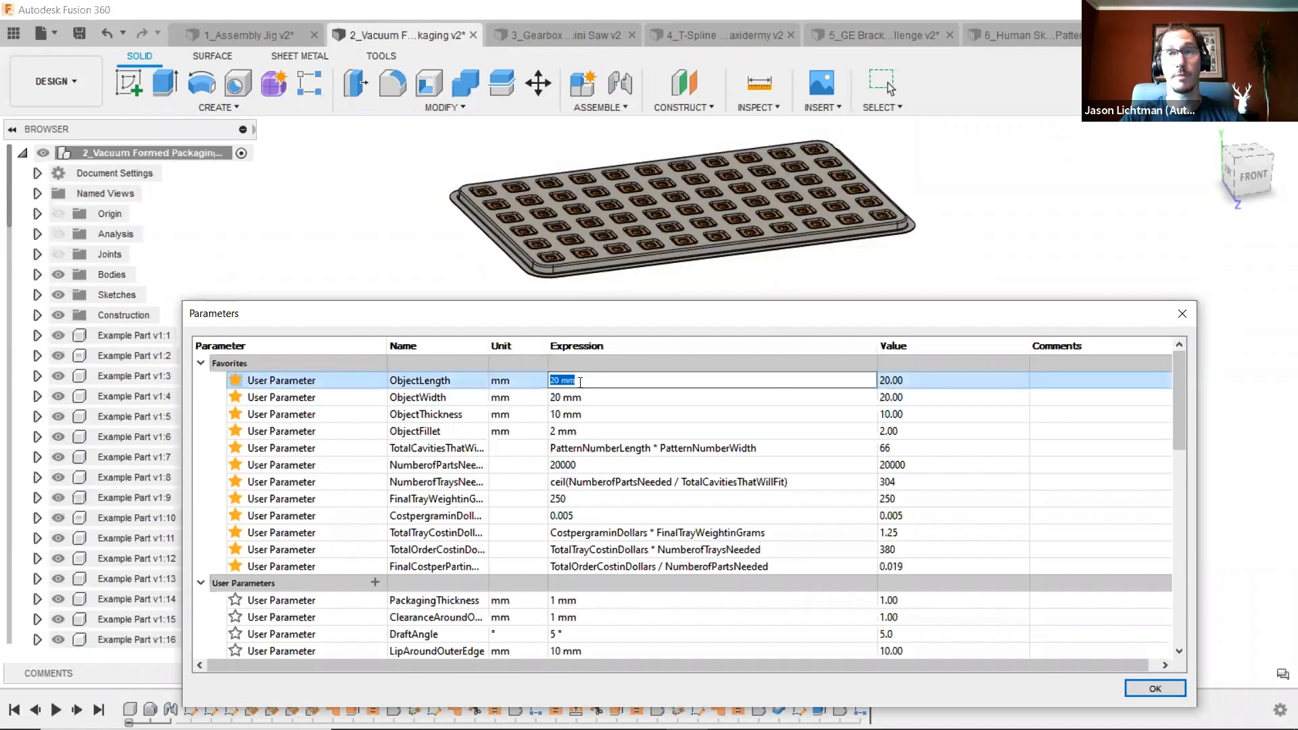
{"action": "type", "text": "21"}
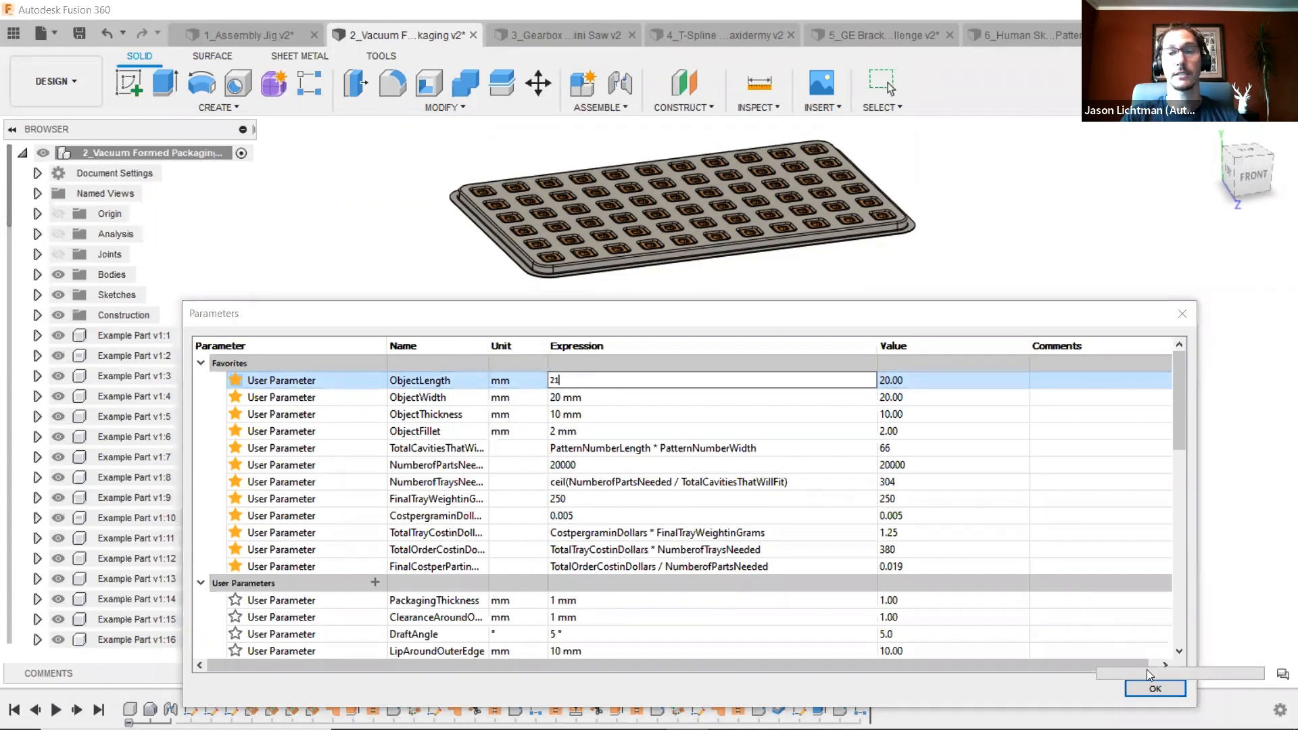
{"action": "left_click", "coordinate": [1160, 690]}
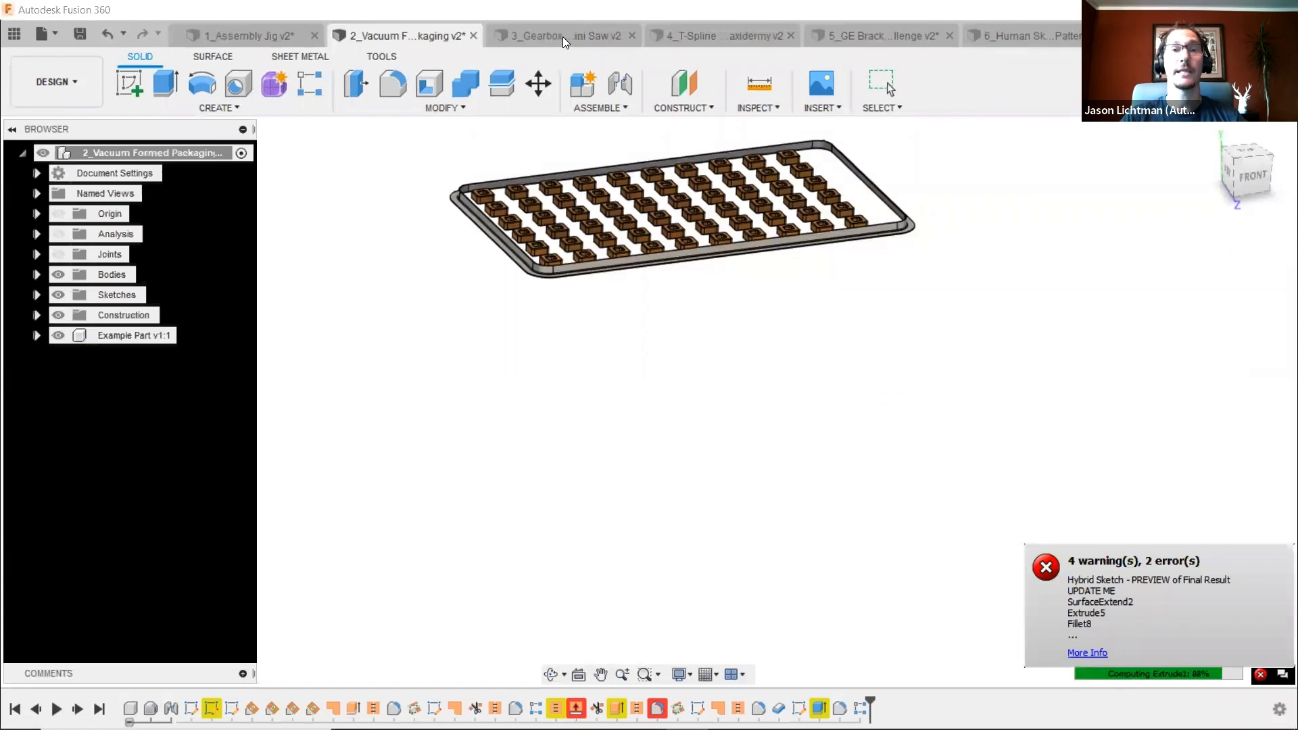
- In the gearbox design, align the housing body so the boss's circular edge sits at the origin
{"action": "left_click", "coordinate": [562, 36]}
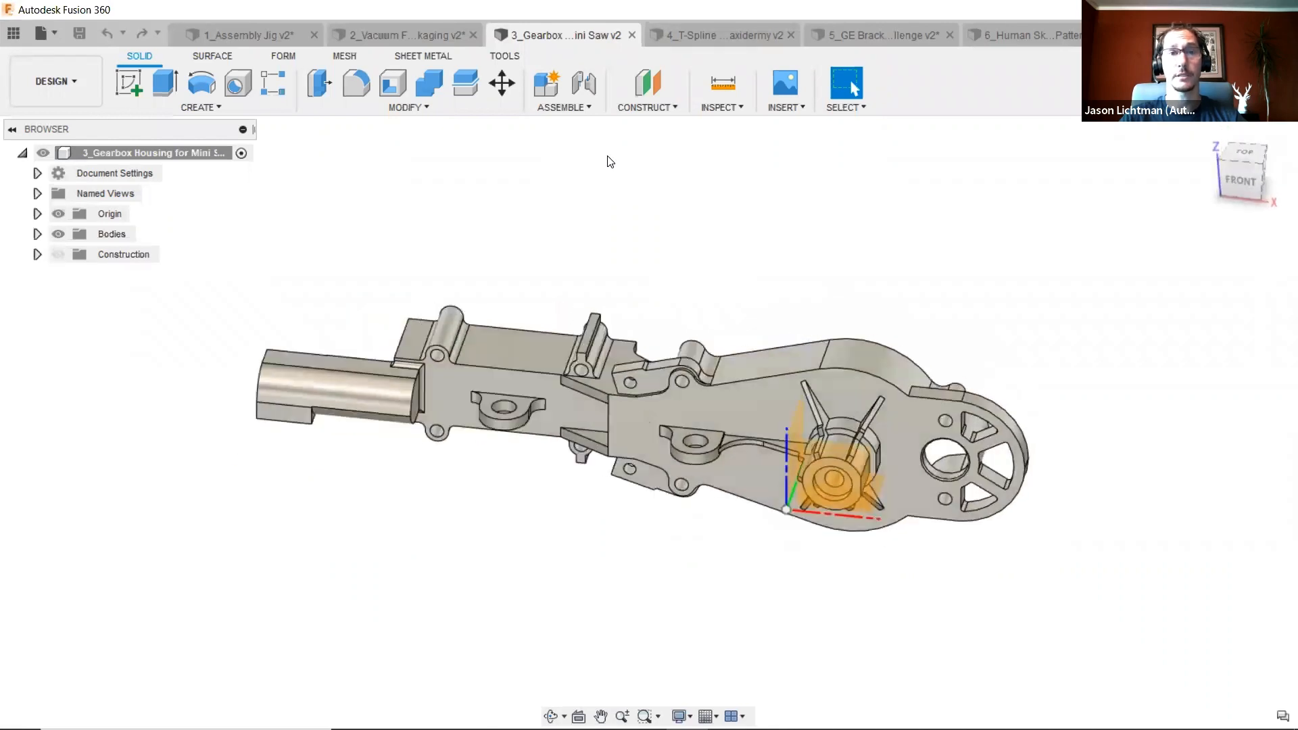
{"action": "left_click", "coordinate": [514, 108]}
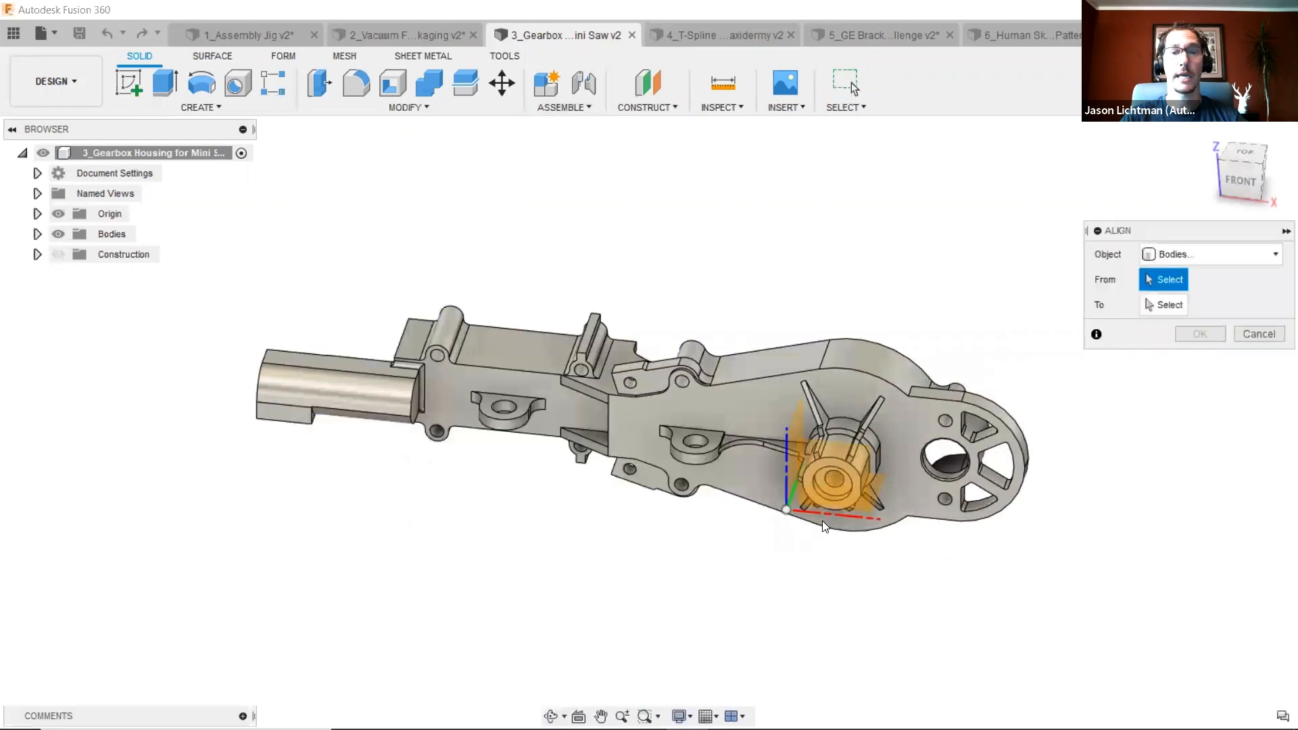
{"action": "scroll", "coordinate": [869, 480], "scroll_direction": "up", "scroll_amount": 5}
{"action": "left_click", "coordinate": [865, 475]}
{"action": "scroll", "coordinate": [862, 486], "scroll_direction": "up", "scroll_amount": 4}
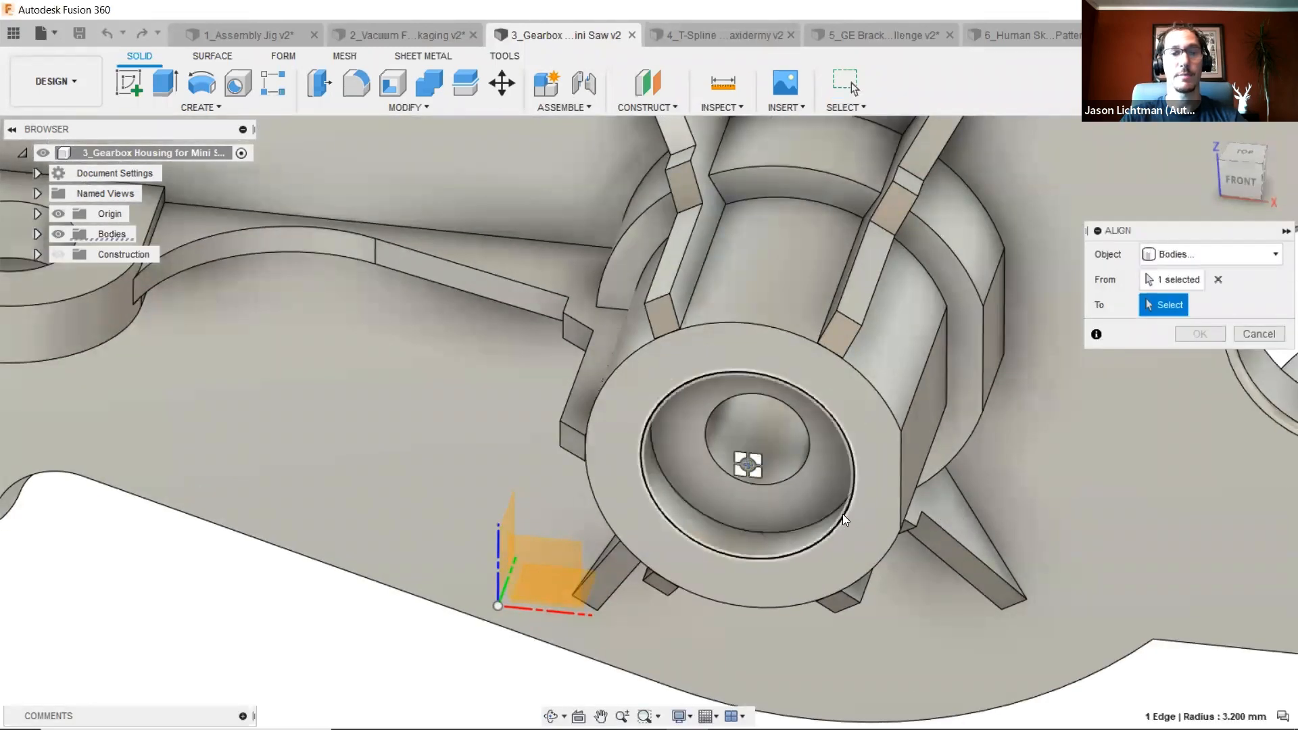
{"action": "scroll", "coordinate": [843, 520], "scroll_direction": "down", "scroll_amount": 5}
{"action": "left_click", "coordinate": [647, 566]}
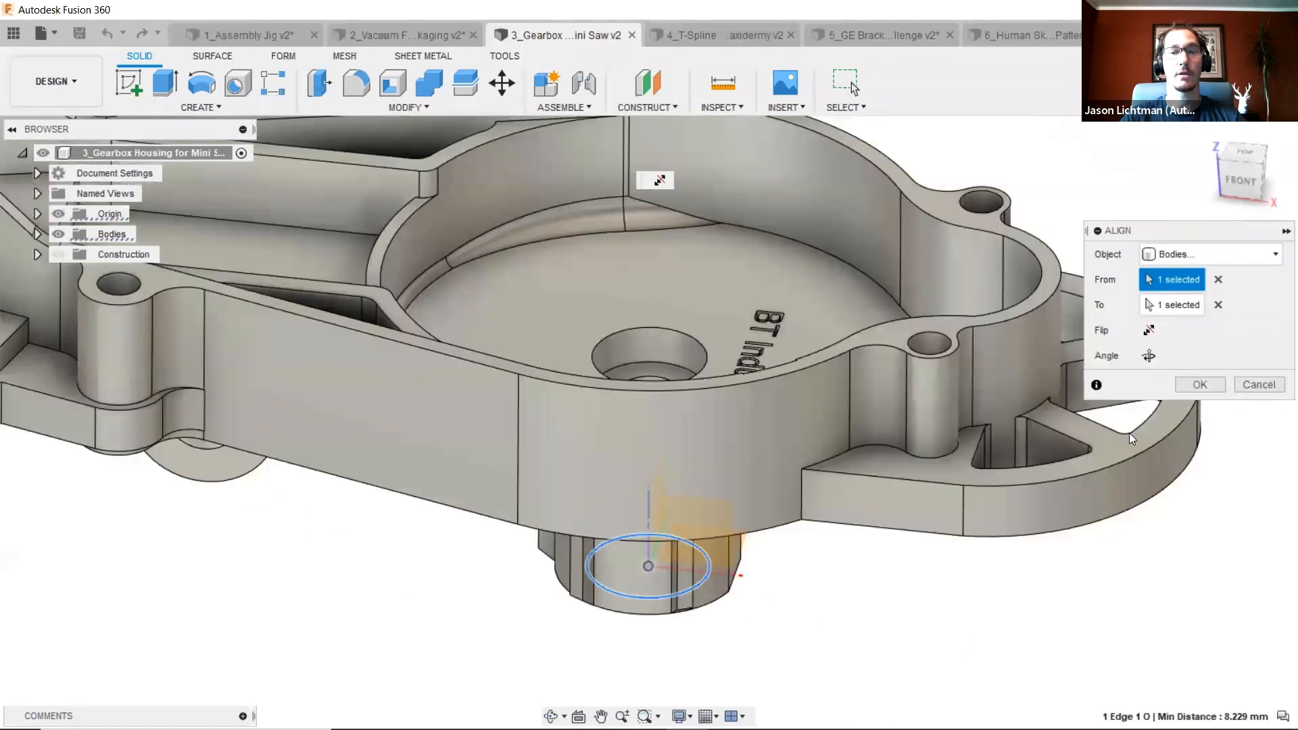
{"action": "left_click", "coordinate": [1199, 385]}
{"action": "scroll", "coordinate": [1089, 415], "scroll_direction": "down", "scroll_amount": 5}
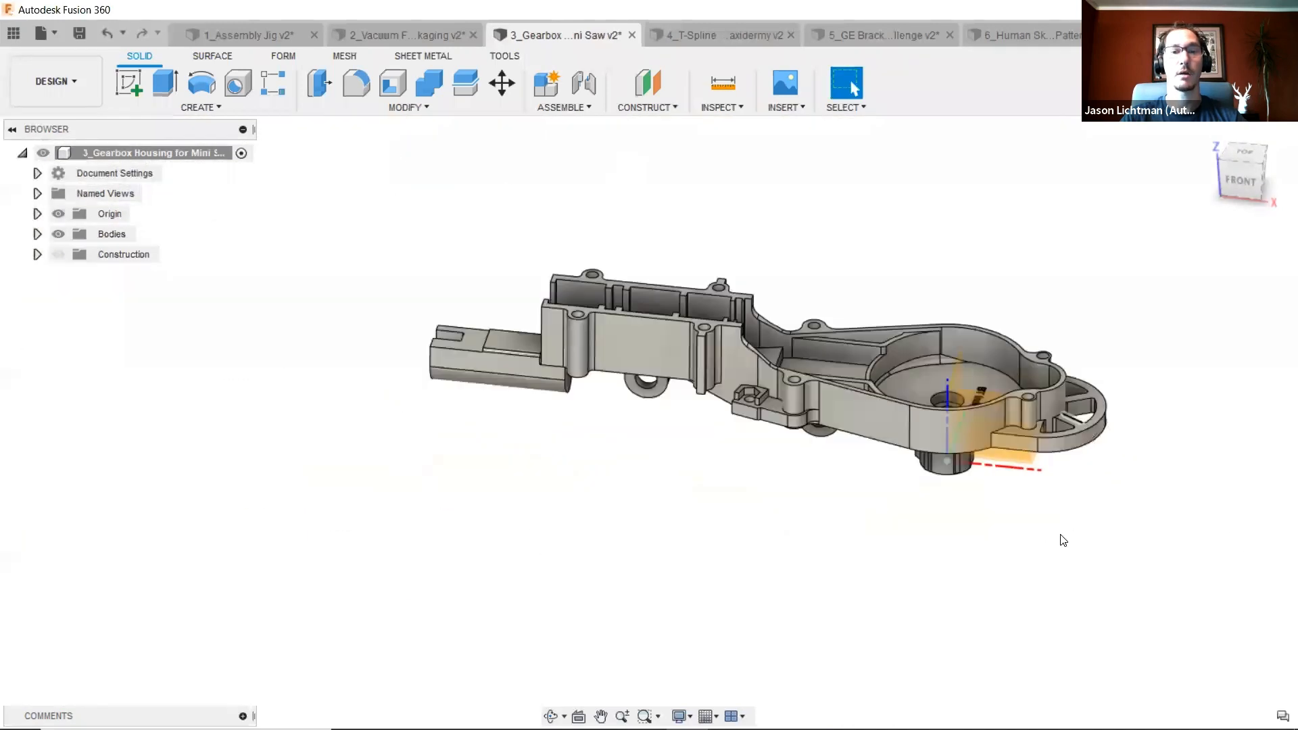
- Hide the origin and delete the BT Industries lettering from the housing floor
{"action": "left_click", "coordinate": [54, 213]}
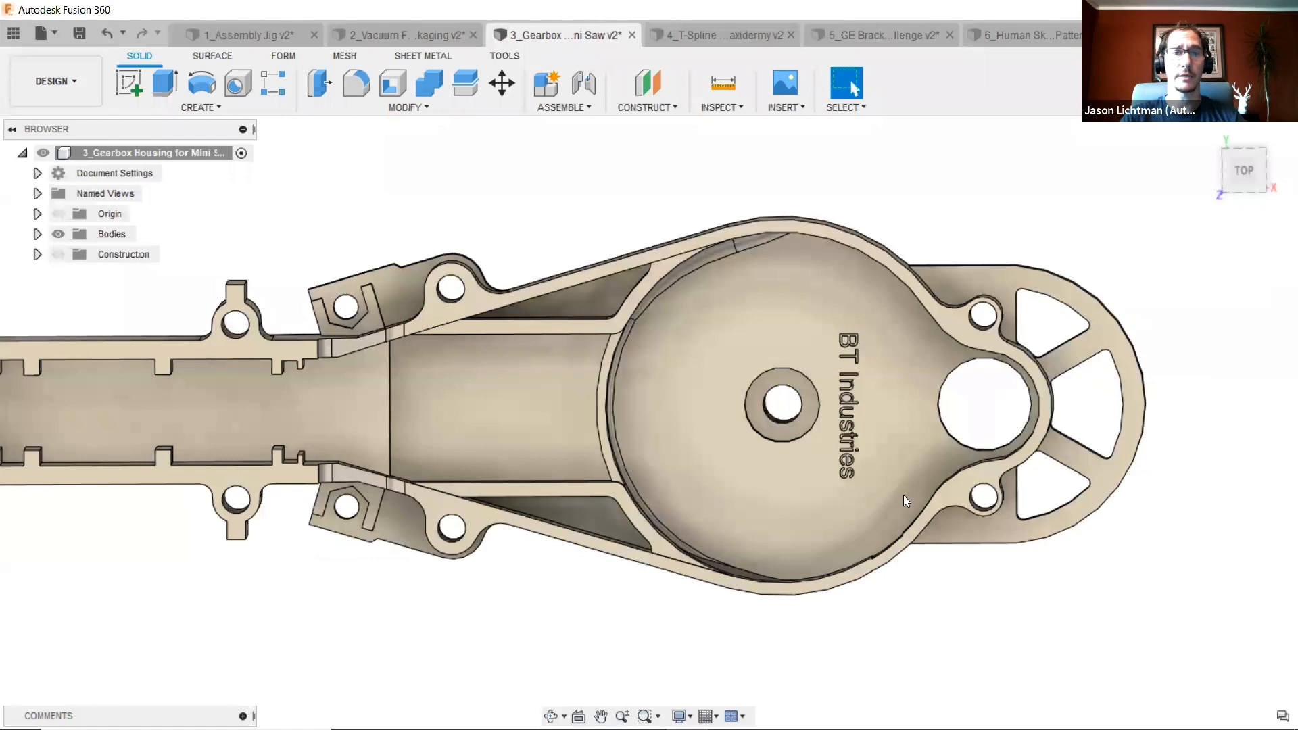
{"action": "left_click_drag", "start_coordinate": [831, 200], "coordinate": [873, 498]}
{"action": "key", "text": "Delete"}
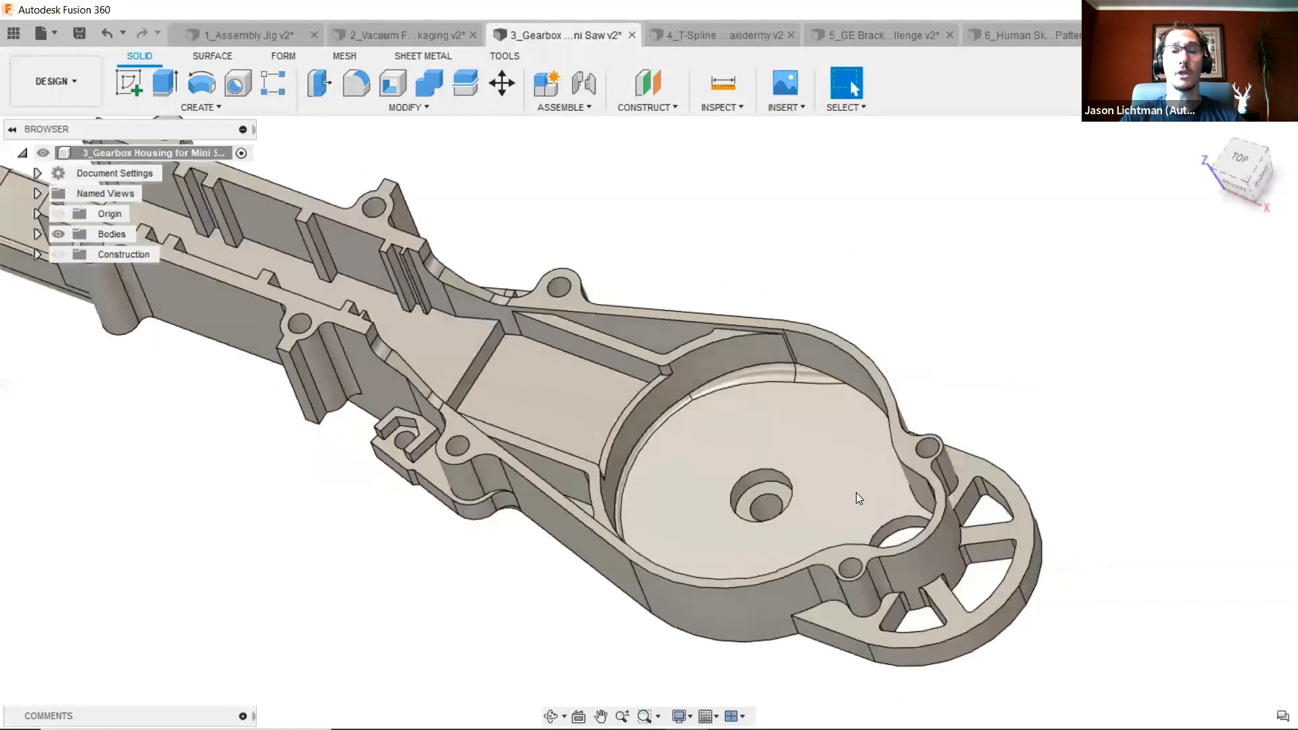
{"action": "scroll", "coordinate": [534, 384], "scroll_direction": "up", "scroll_amount": 5}
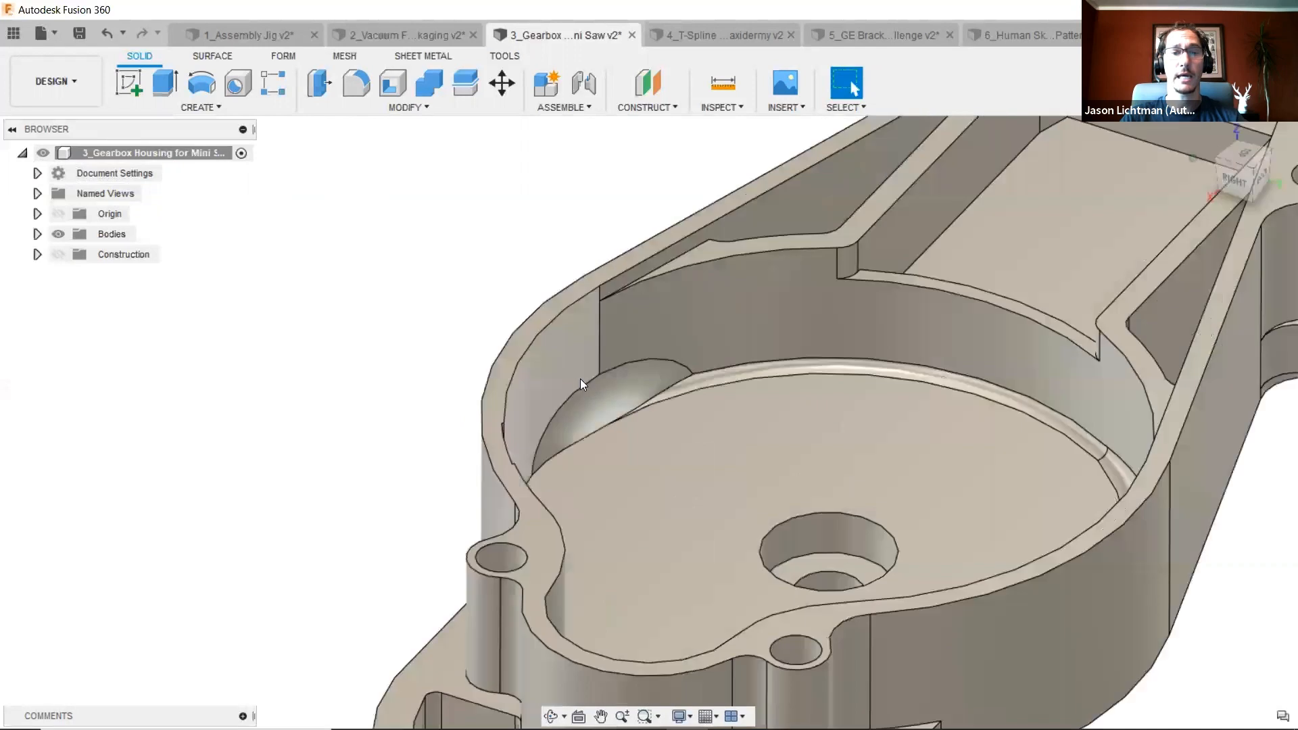
{"action": "left_click", "coordinate": [602, 402]}
{"action": "left_click", "coordinate": [717, 380]}
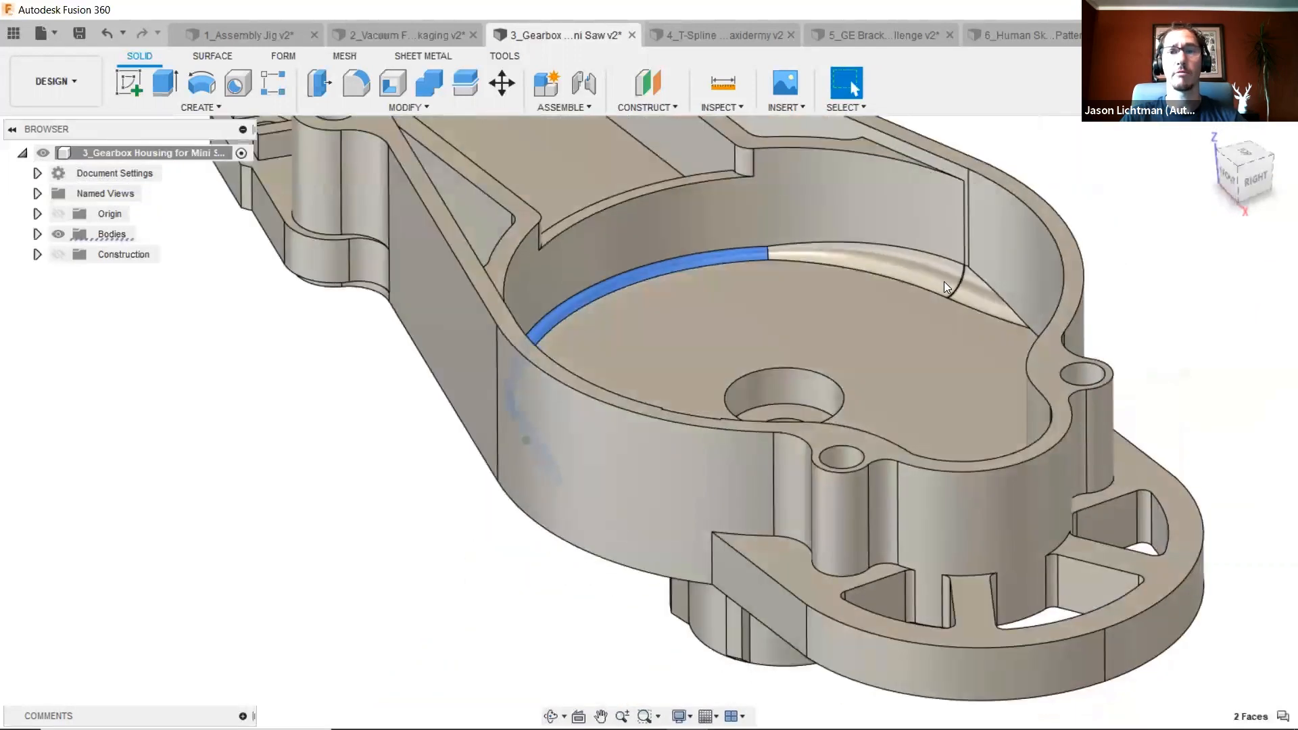
{"action": "left_click", "coordinate": [951, 284]}
{"action": "left_click", "coordinate": [971, 297]}
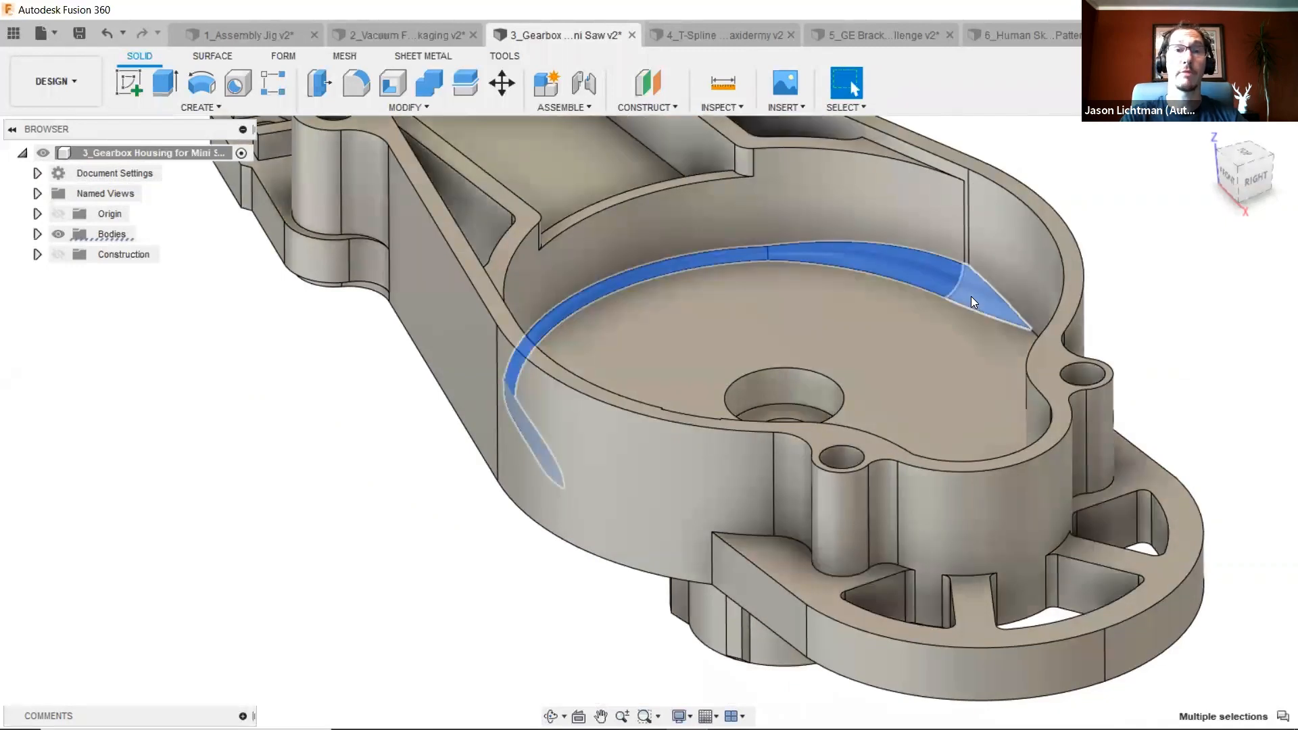
{"action": "key", "text": "Escape"}
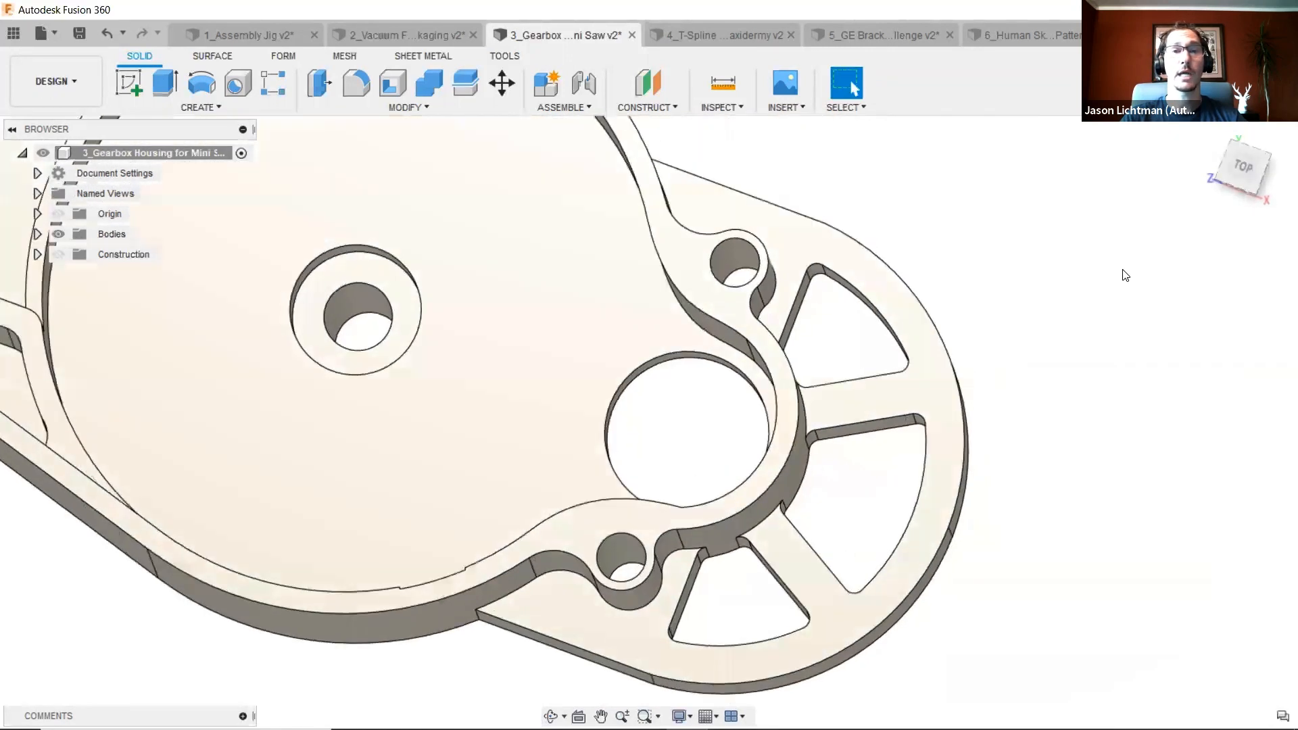
- Press Pull the upper small hole's wall to set its radius to 0.5 mm
{"action": "left_click", "coordinate": [738, 262]}
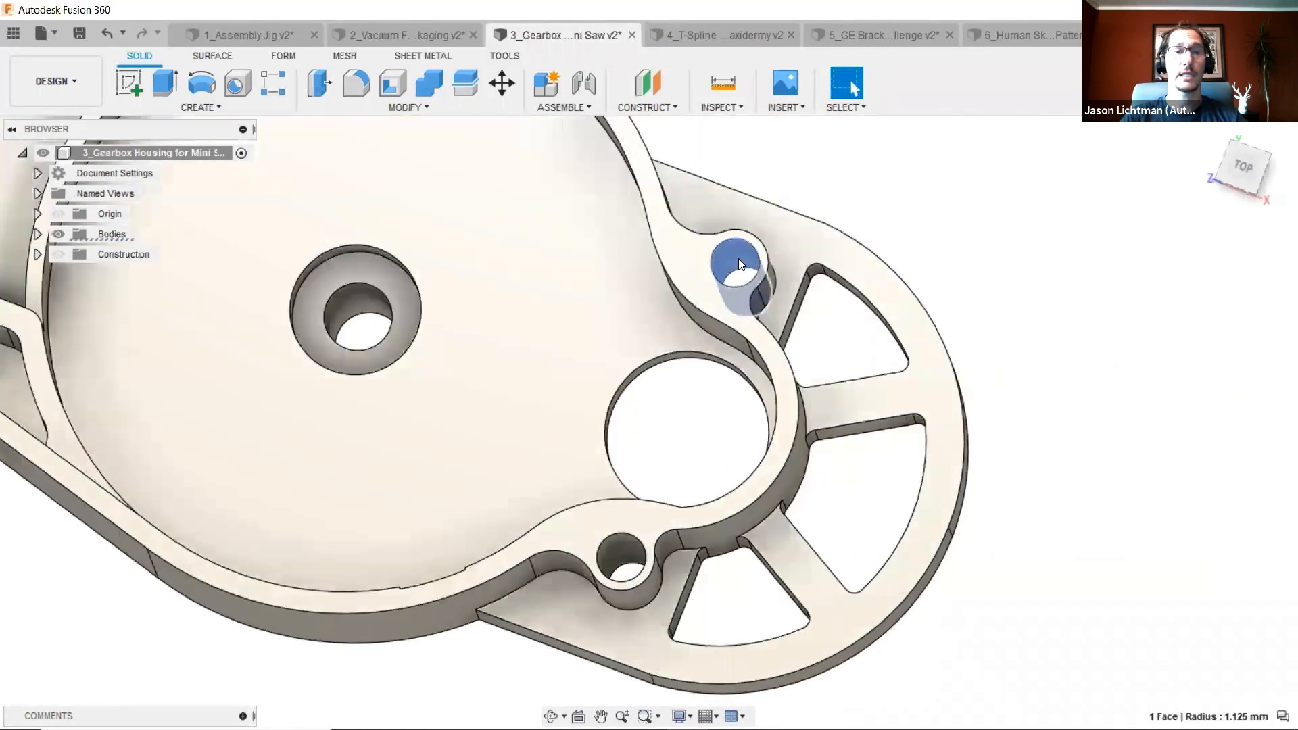
{"action": "left_click", "coordinate": [408, 107]}
{"action": "left_click", "coordinate": [417, 127]}
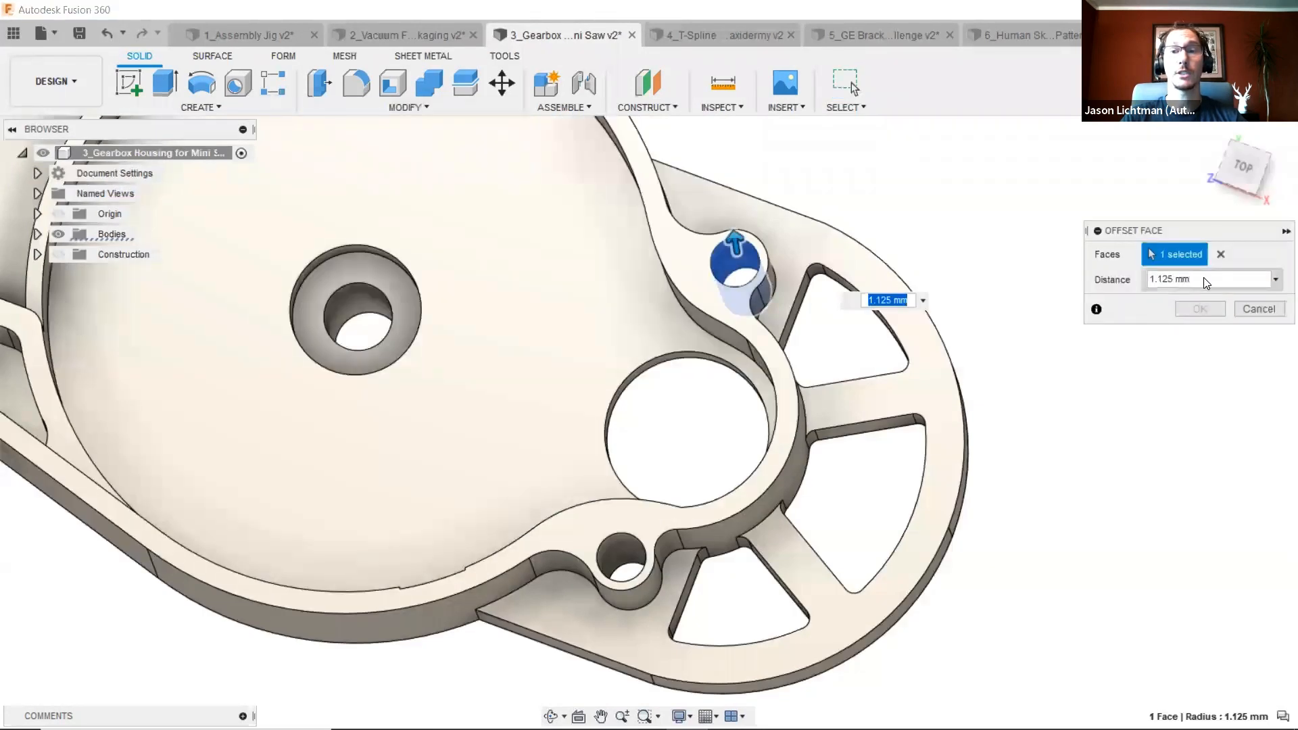
{"action": "left_click", "coordinate": [1207, 282]}
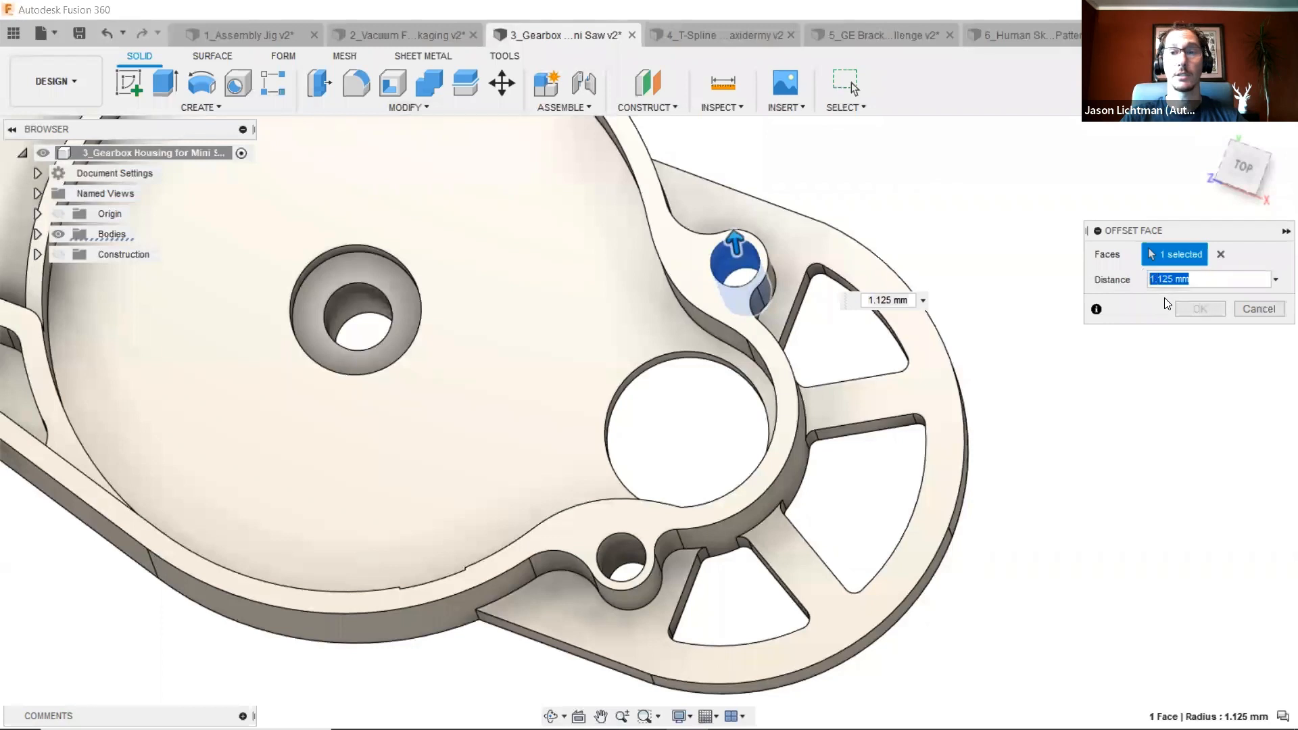
{"action": "type", "text": "1"}
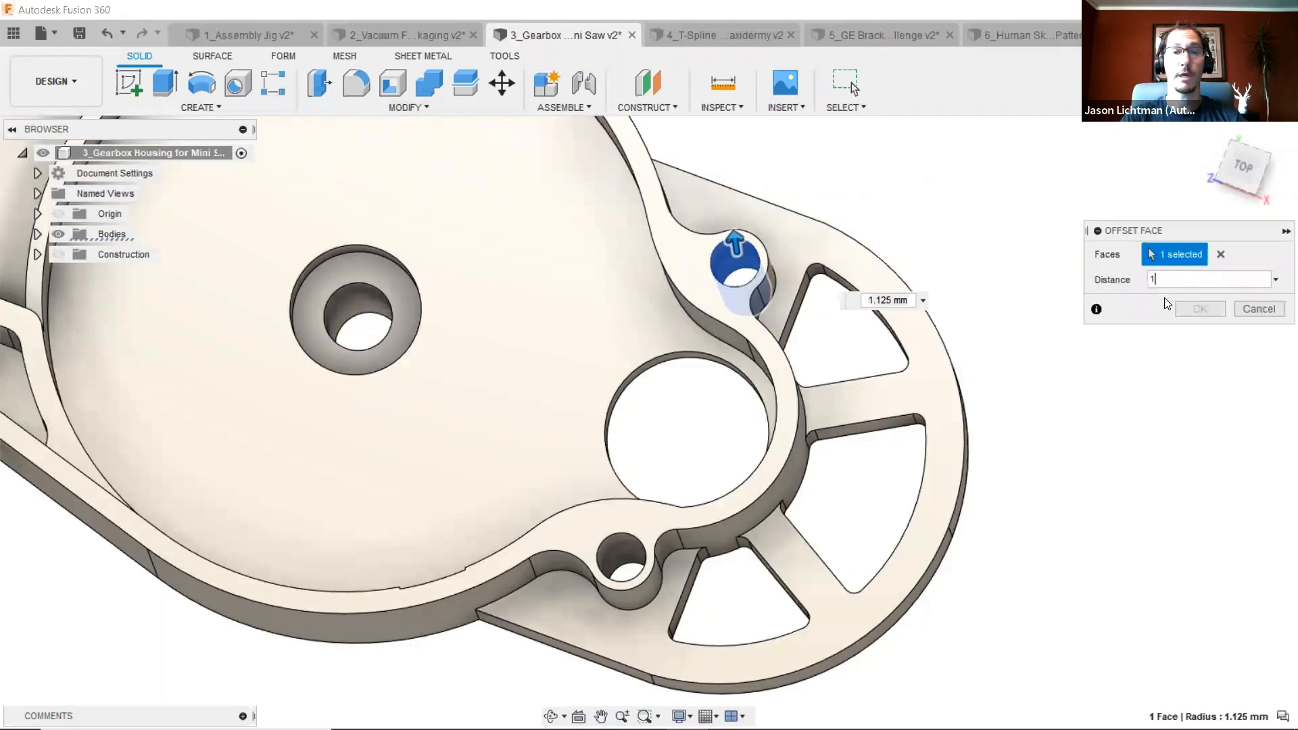
{"action": "left_click", "coordinate": [1152, 280]}
{"action": "type", "text": ".5"}
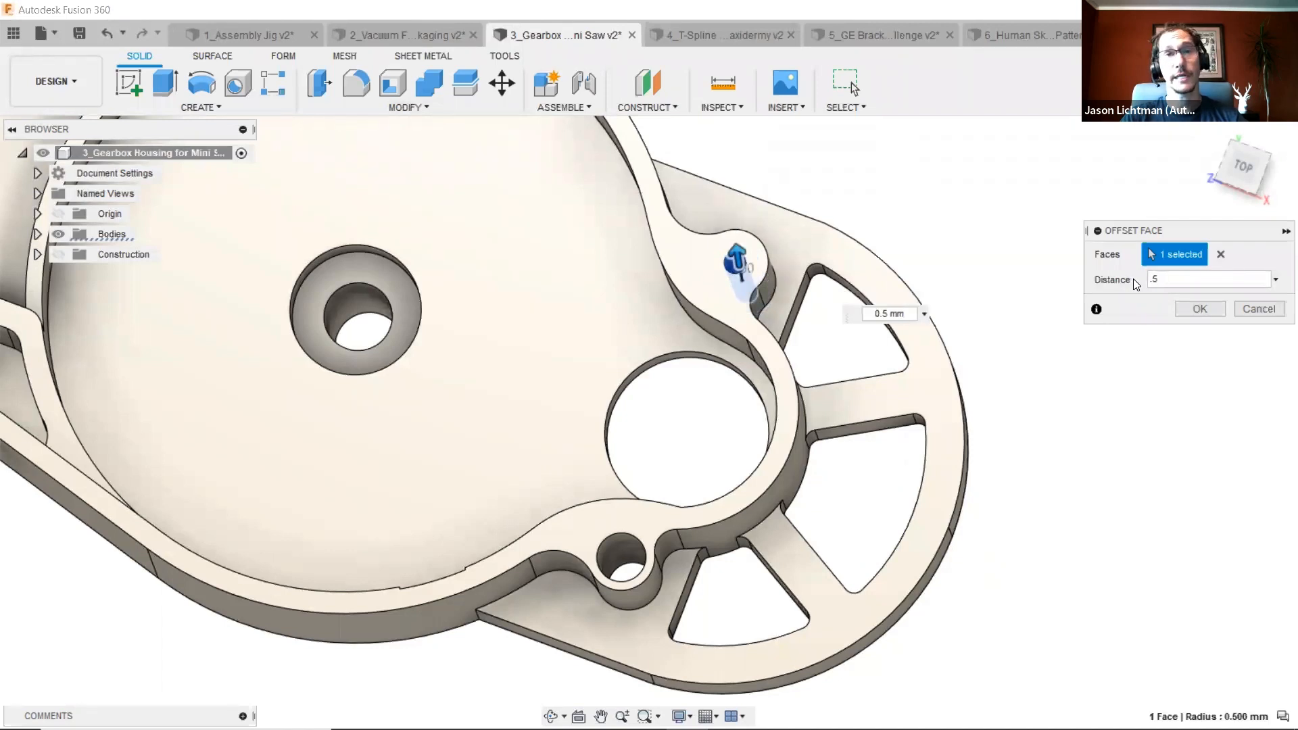
{"action": "key", "text": "Return"}
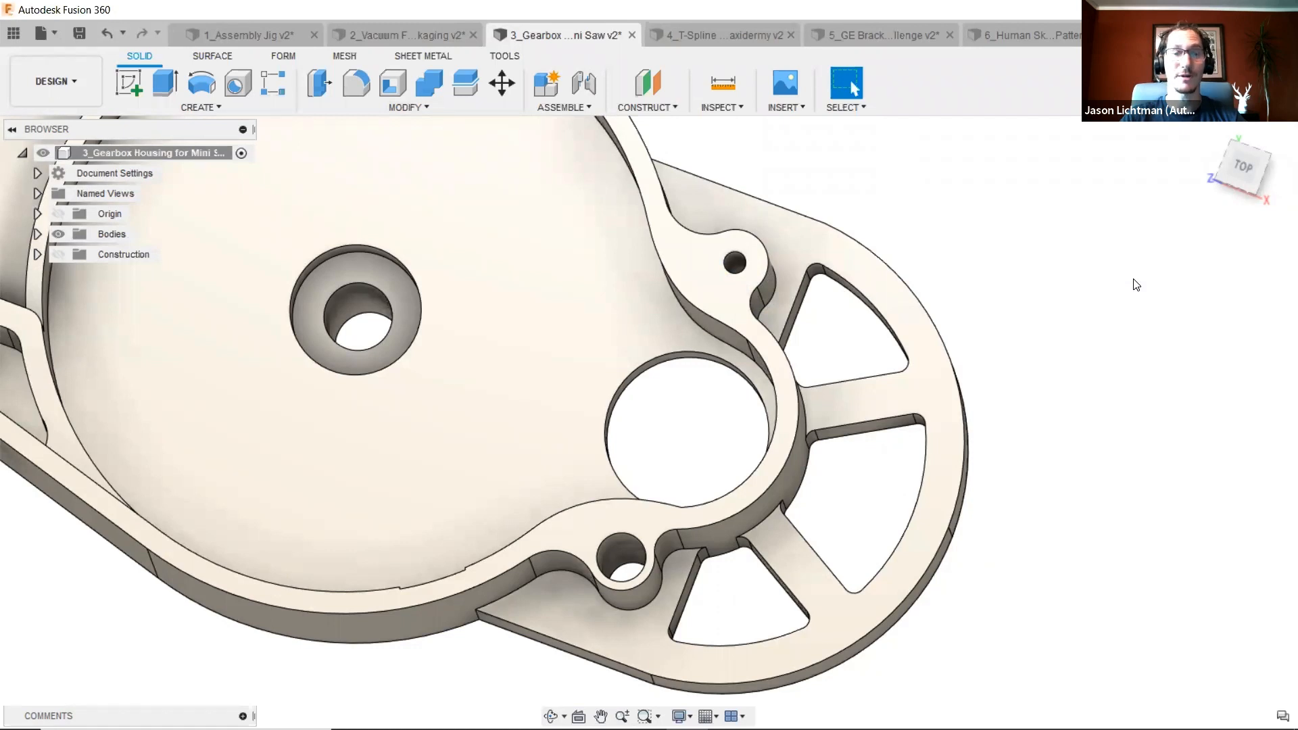
{"action": "left_click_drag", "start_coordinate": [850, 443], "coordinate": [816, 362]}
{"action": "left_click_drag", "start_coordinate": [816, 481], "coordinate": [776, 588]}
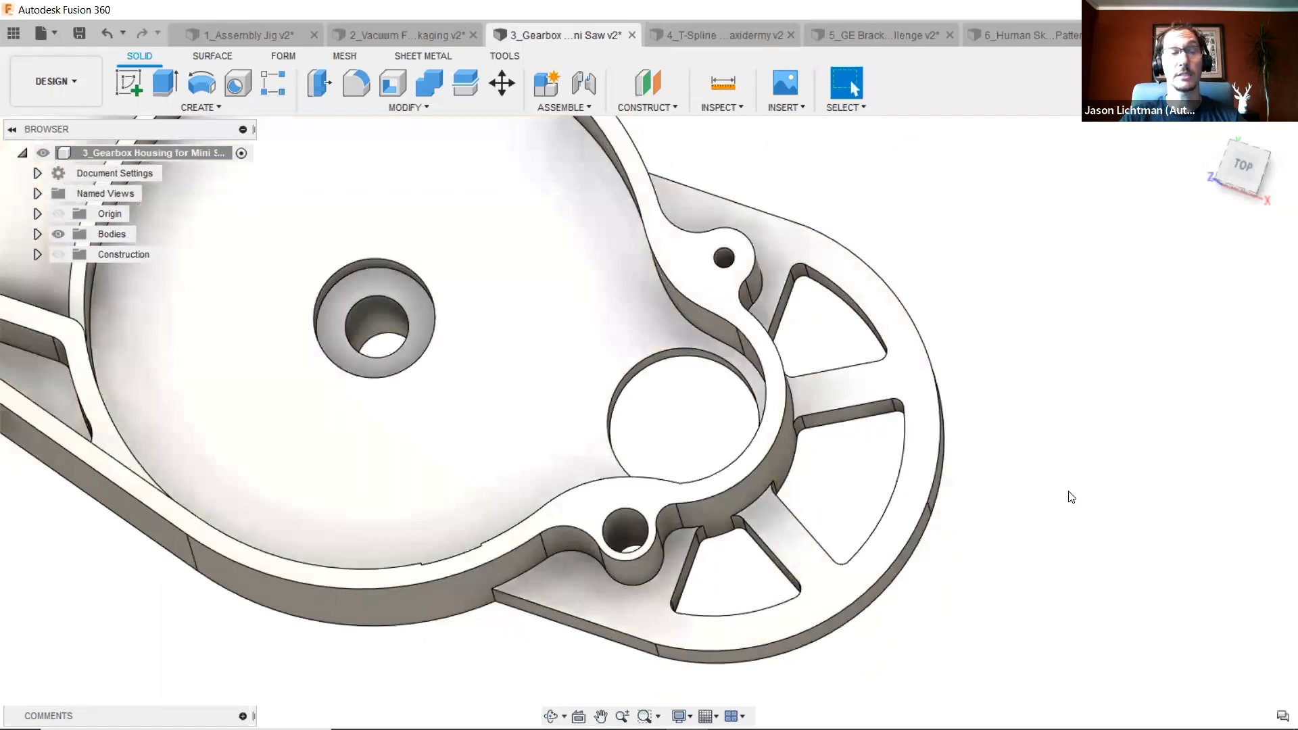
{"action": "left_click", "coordinate": [79, 83]}
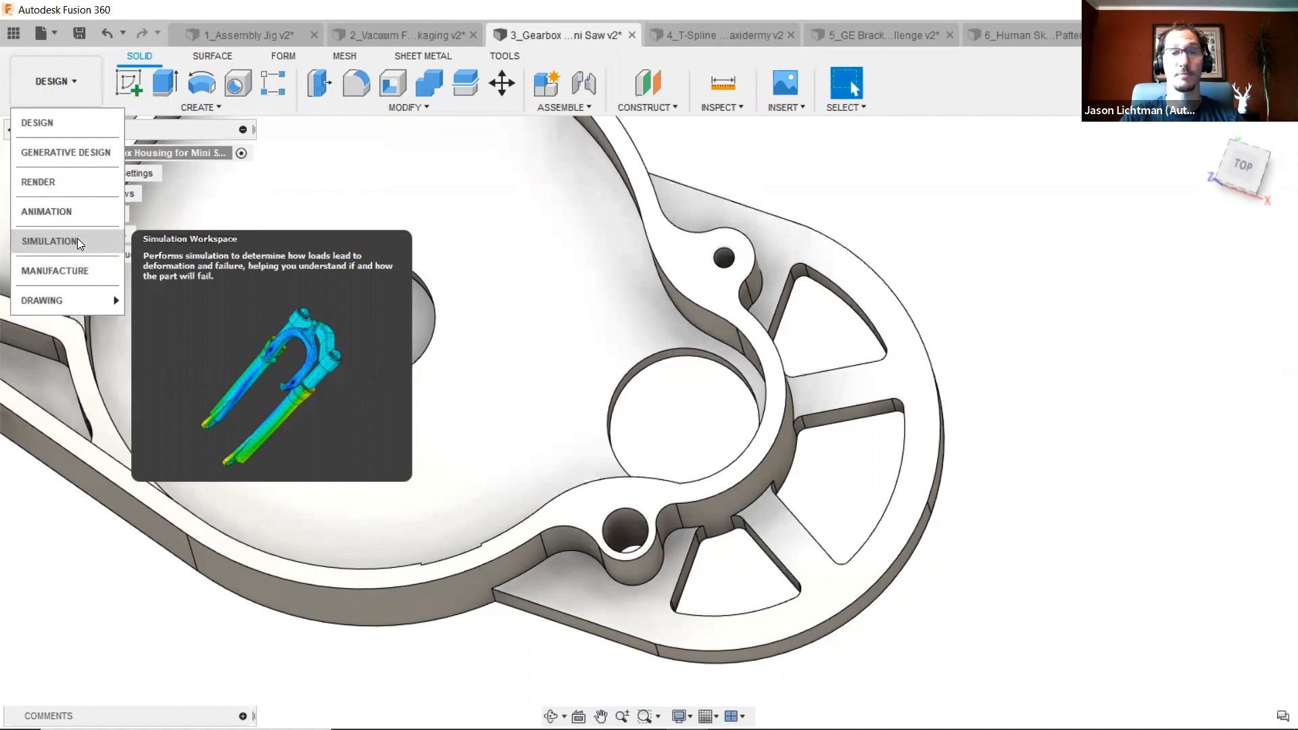
{"action": "left_click", "coordinate": [788, 152]}
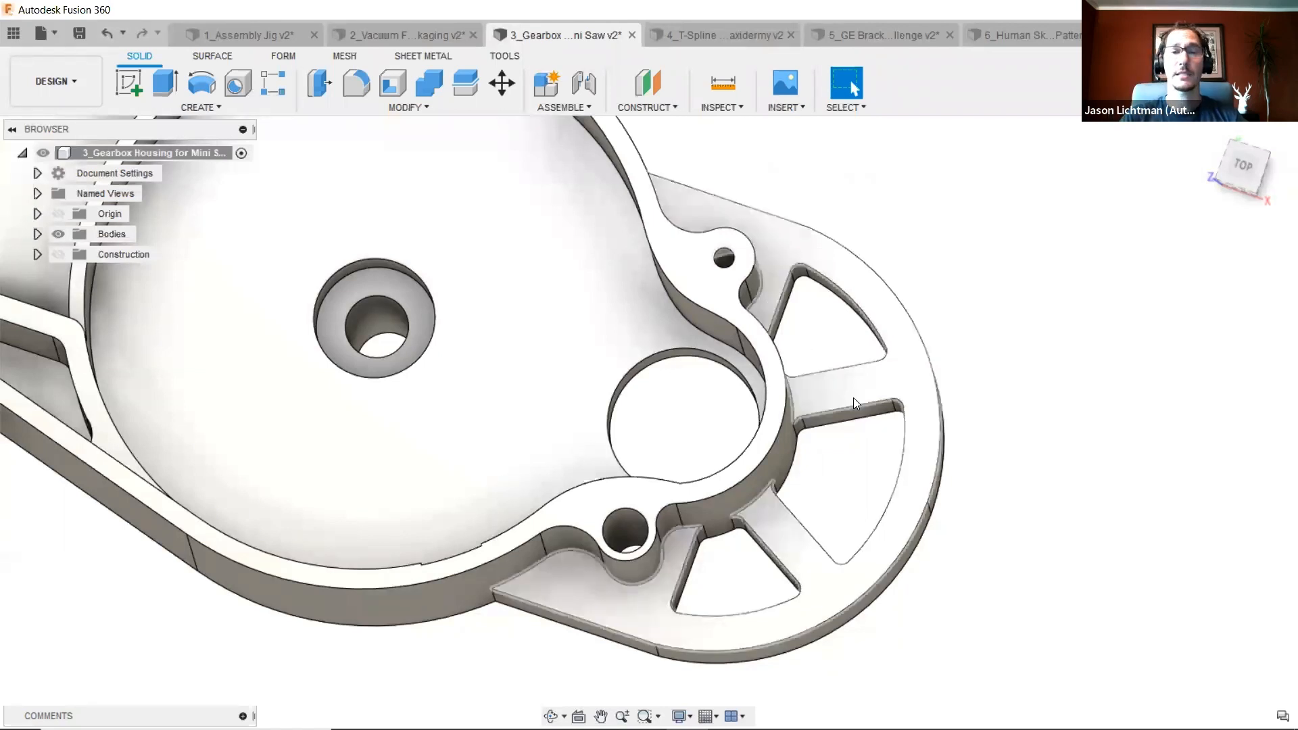
- Select all faces of the middle spoke inside the outer ring and delete them to remove the spoke
{"action": "scroll", "coordinate": [856, 398], "scroll_direction": "up", "scroll_amount": 5}
{"action": "scroll", "coordinate": [868, 422], "scroll_direction": "up", "scroll_amount": 2}
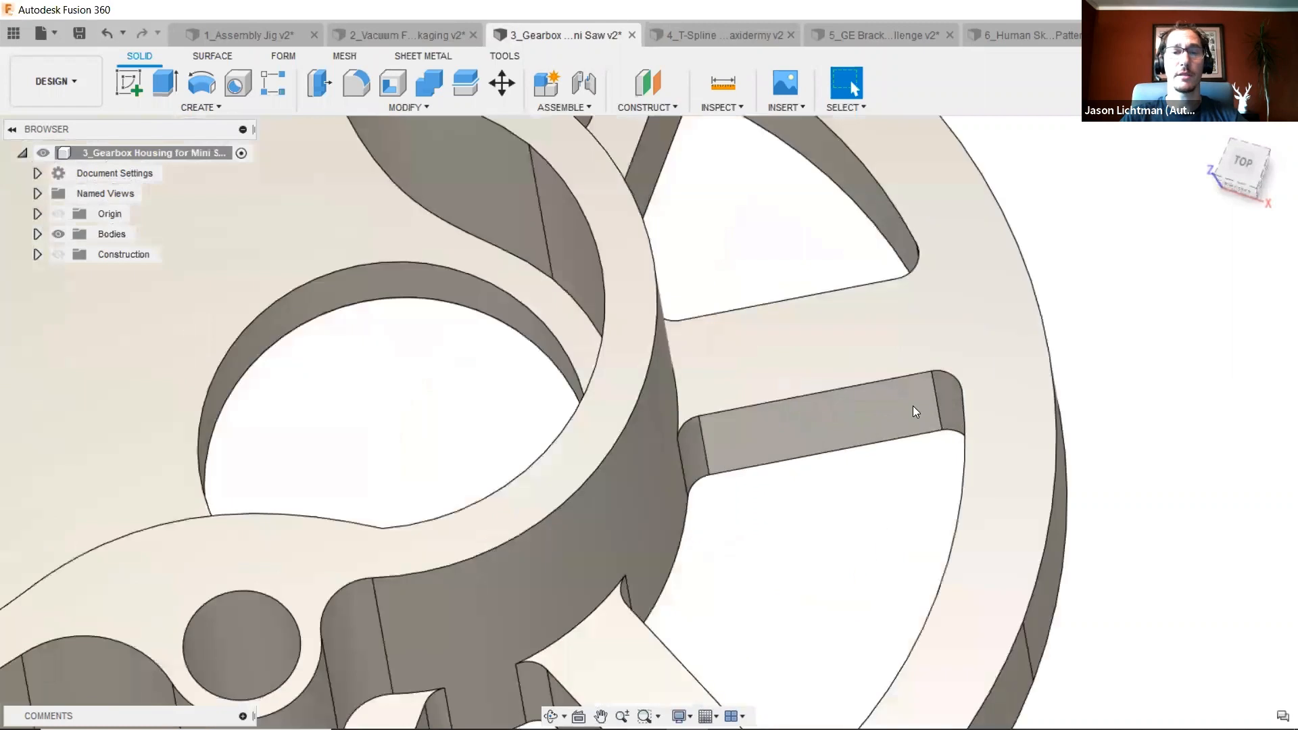
{"action": "left_click", "coordinate": [947, 385]}
{"action": "left_click", "coordinate": [737, 450], "text": "ctrl"}
{"action": "left_click", "coordinate": [701, 450], "text": "ctrl"}
{"action": "middle_click_drag", "start_coordinate": [701, 450], "coordinate": [803, 338], "text": "shift"}
{"action": "scroll", "coordinate": [837, 267], "scroll_direction": "up", "scroll_amount": 4}
{"action": "left_click", "coordinate": [526, 277], "text": "ctrl"}
{"action": "left_click", "coordinate": [495, 282], "text": "ctrl"}
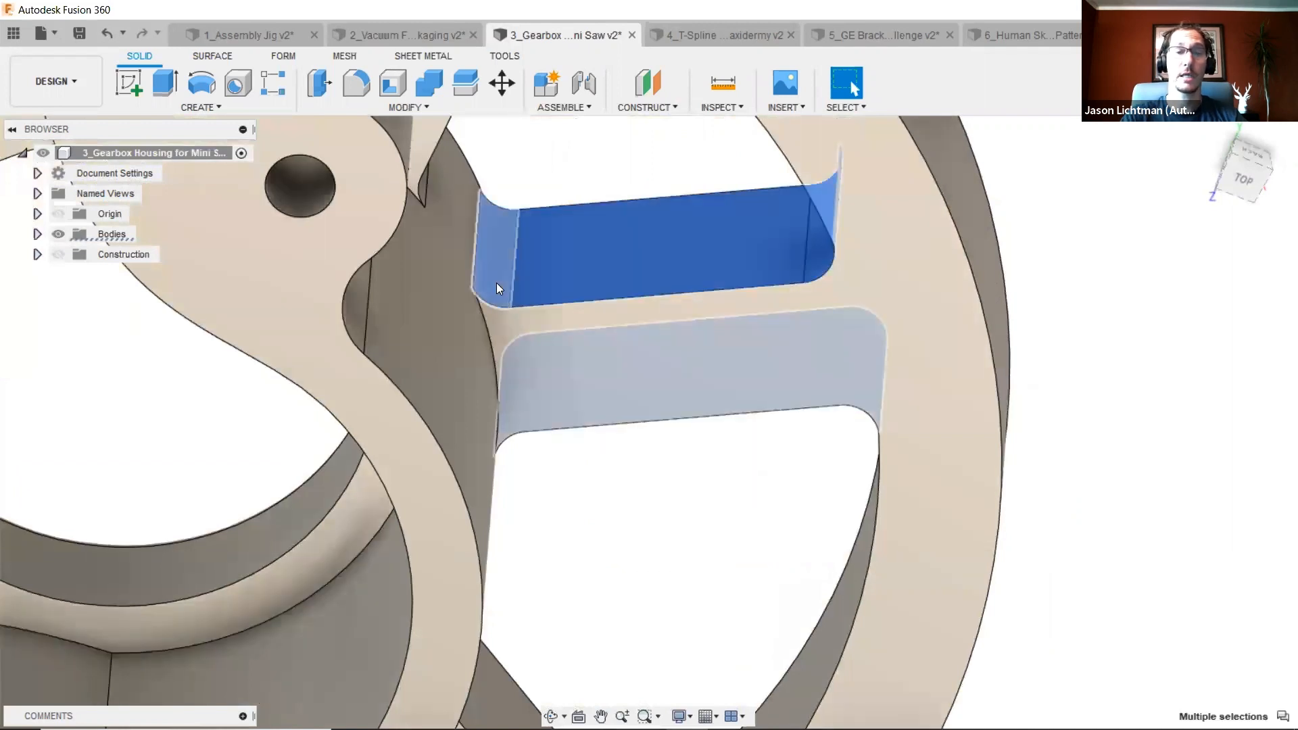
{"action": "key", "text": "Delete"}
{"action": "scroll", "coordinate": [493, 284], "scroll_direction": "down", "scroll_amount": 5}
{"action": "middle_click_drag", "start_coordinate": [508, 300], "coordinate": [824, 578], "text": "shift"}
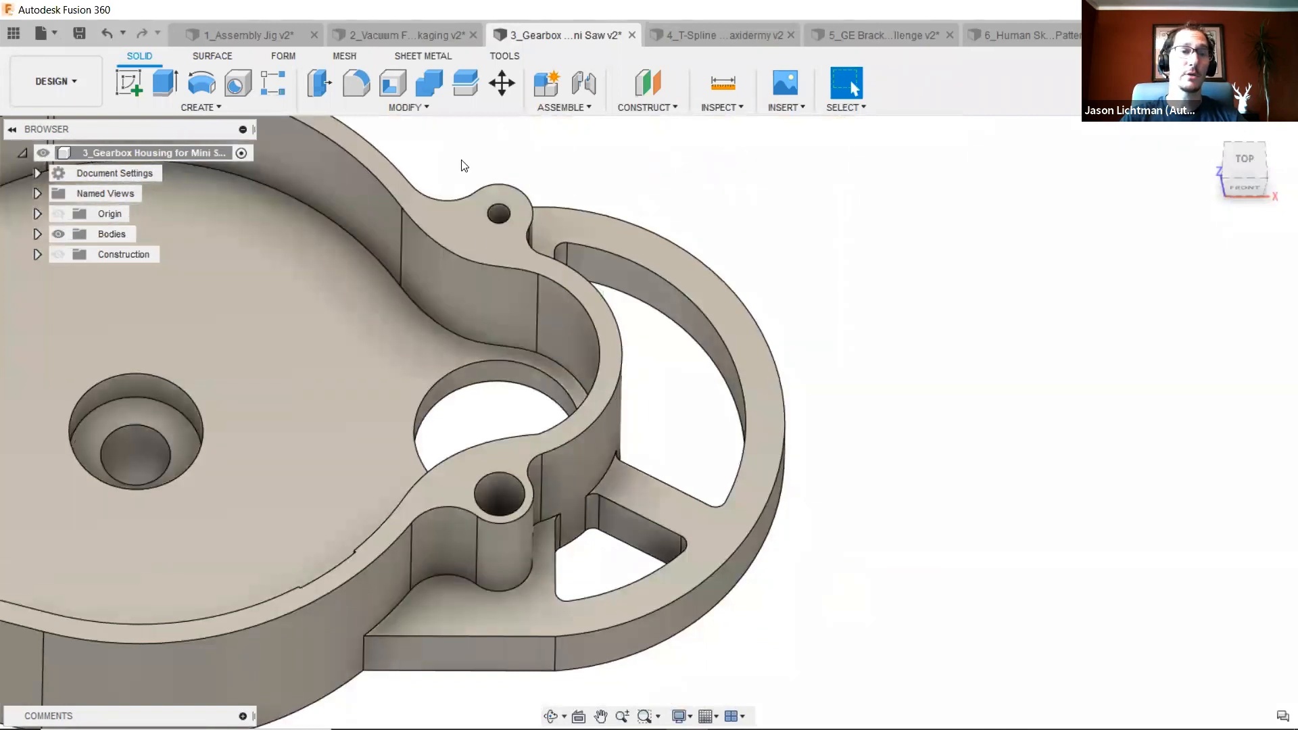
- Rotate the two faces of the spoke below the central hole about the hole's circular edge by about -50° using Move/Copy
{"action": "left_click", "coordinate": [445, 106]}
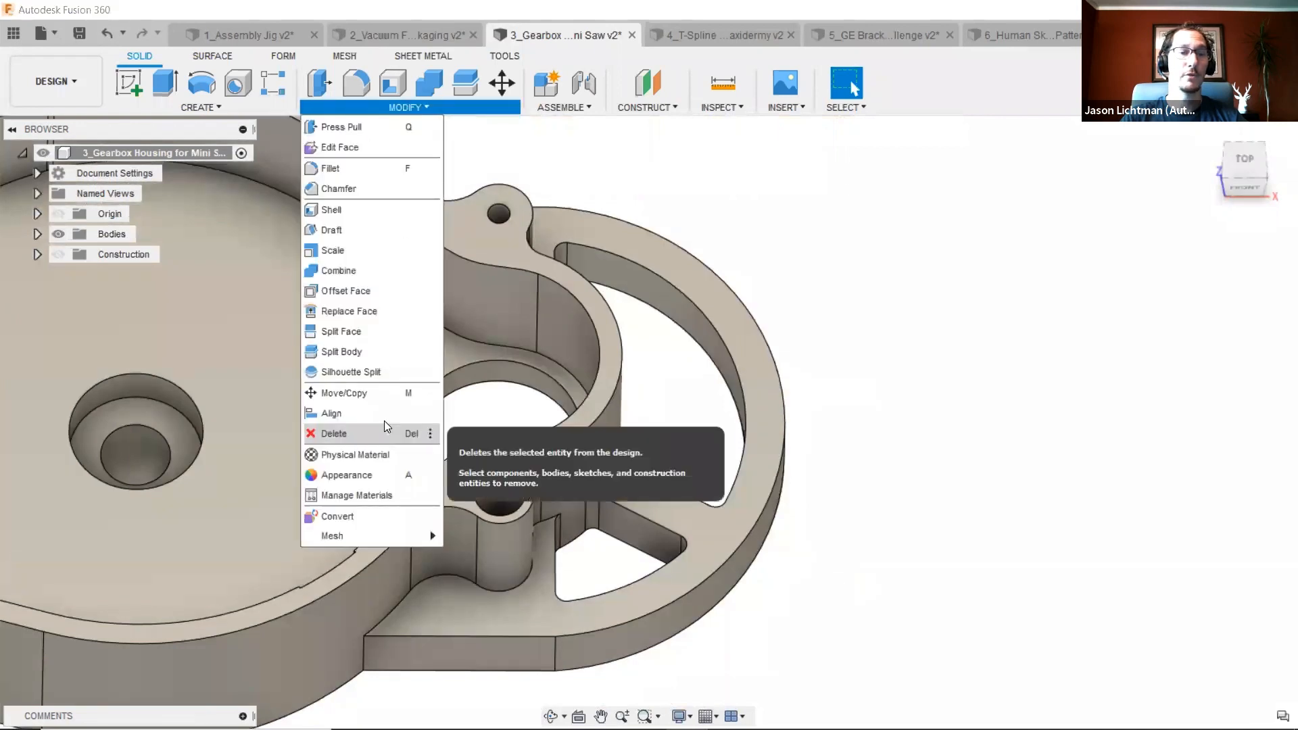
{"action": "left_click", "coordinate": [379, 396]}
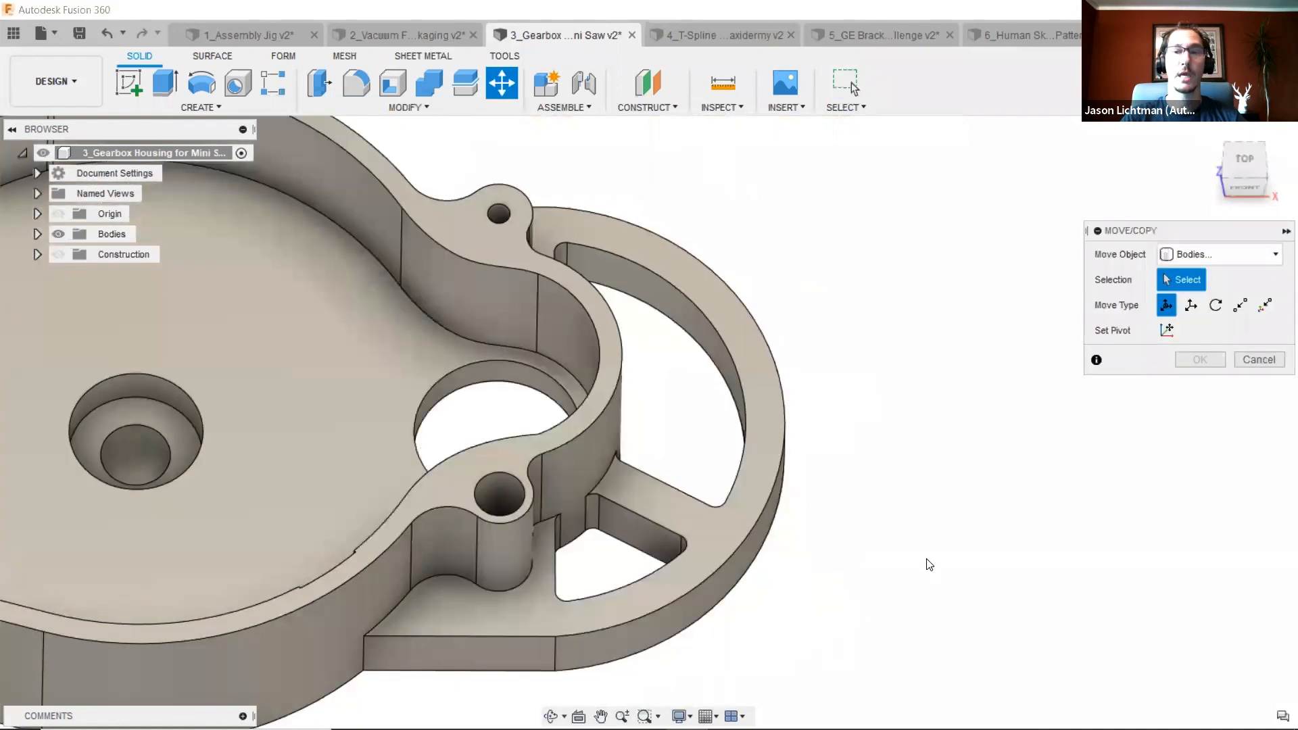
{"action": "left_click", "coordinate": [1248, 254]}
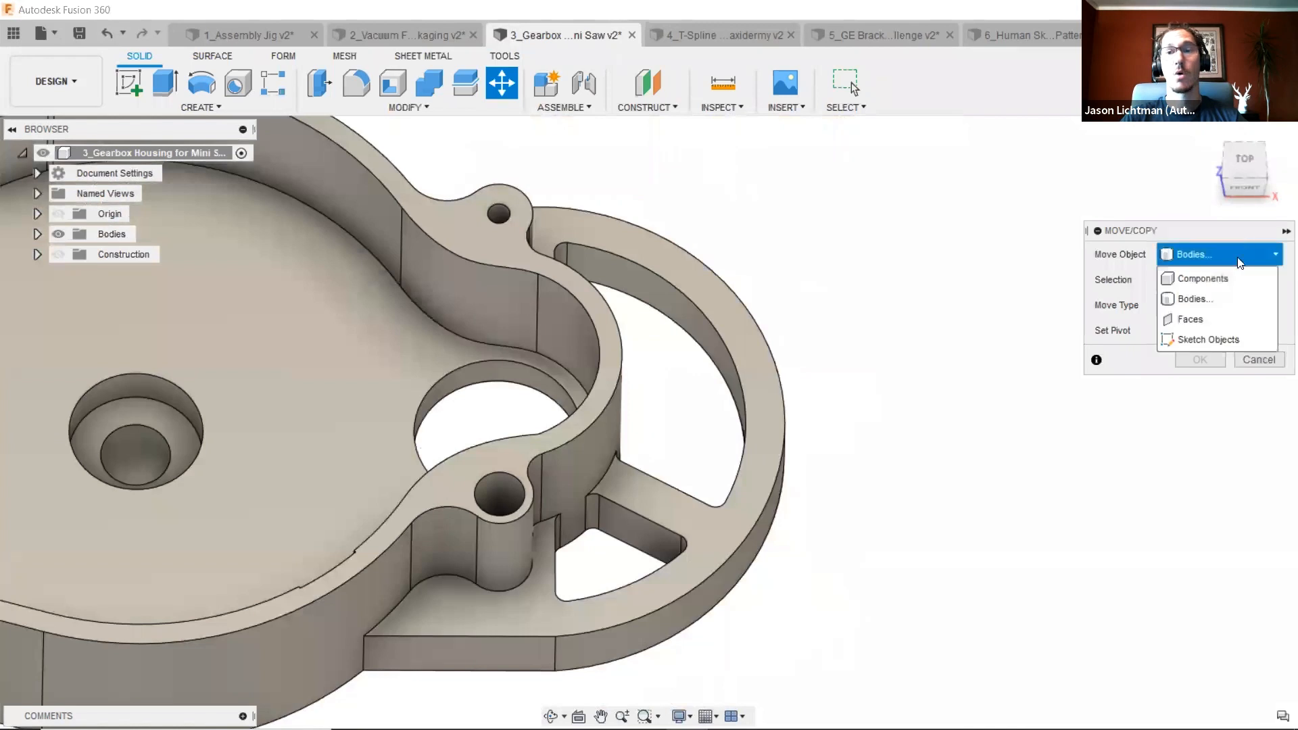
{"action": "left_click", "coordinate": [1199, 316]}
{"action": "left_click", "coordinate": [634, 524]}
{"action": "left_click", "coordinate": [675, 488]}
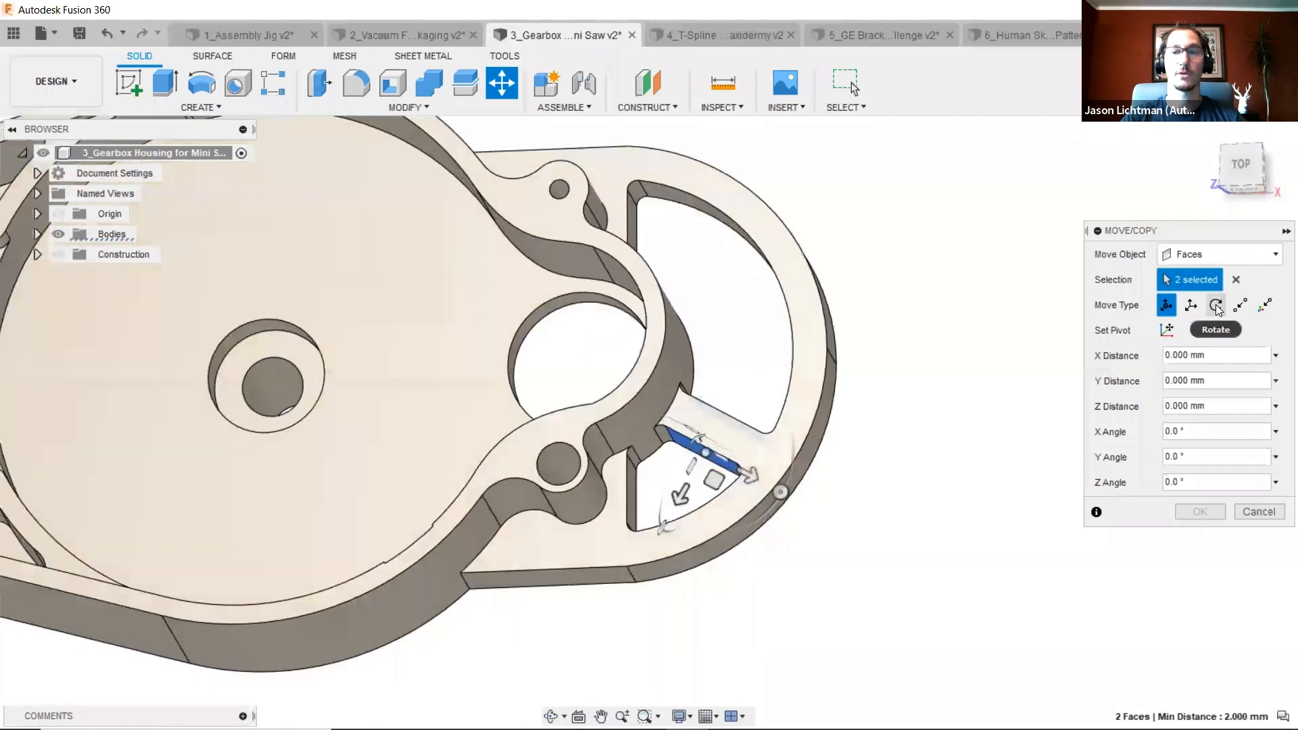
{"action": "left_click", "coordinate": [1215, 305]}
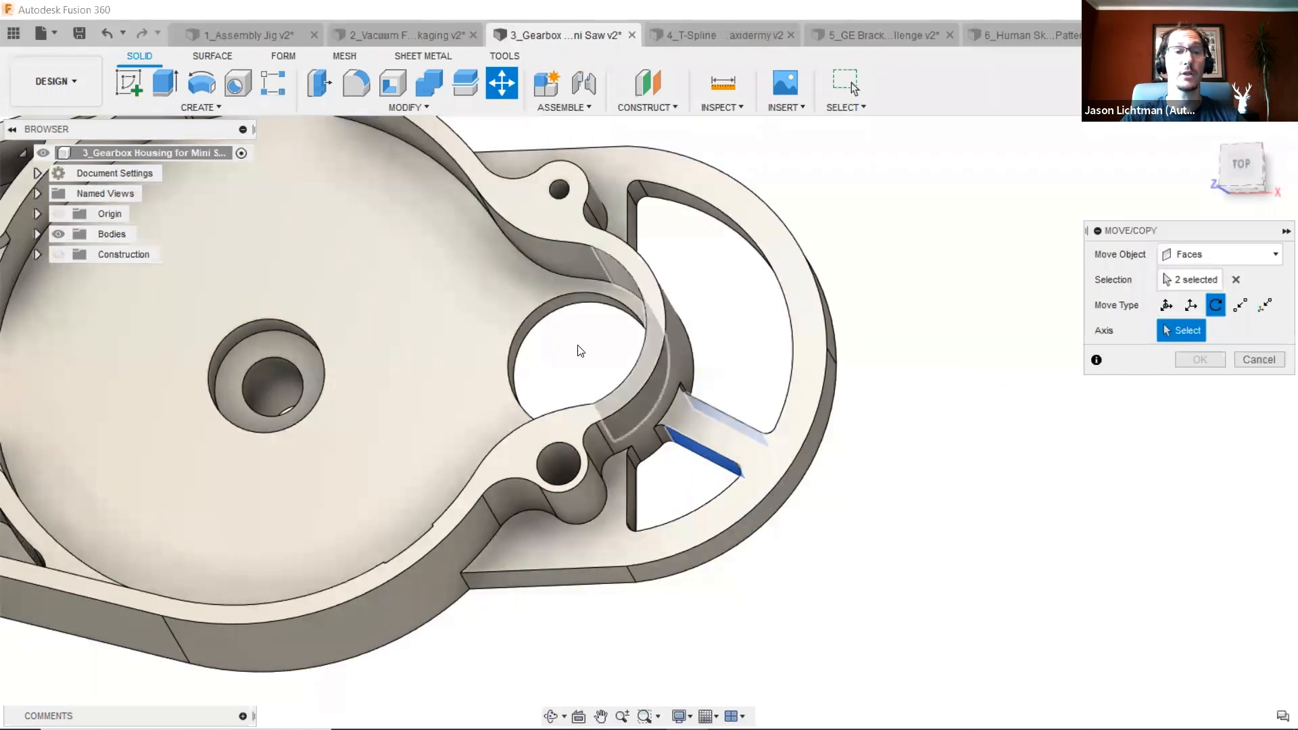
{"action": "scroll", "coordinate": [534, 327], "scroll_direction": "up", "scroll_amount": 5}
{"action": "left_click", "coordinate": [522, 310]}
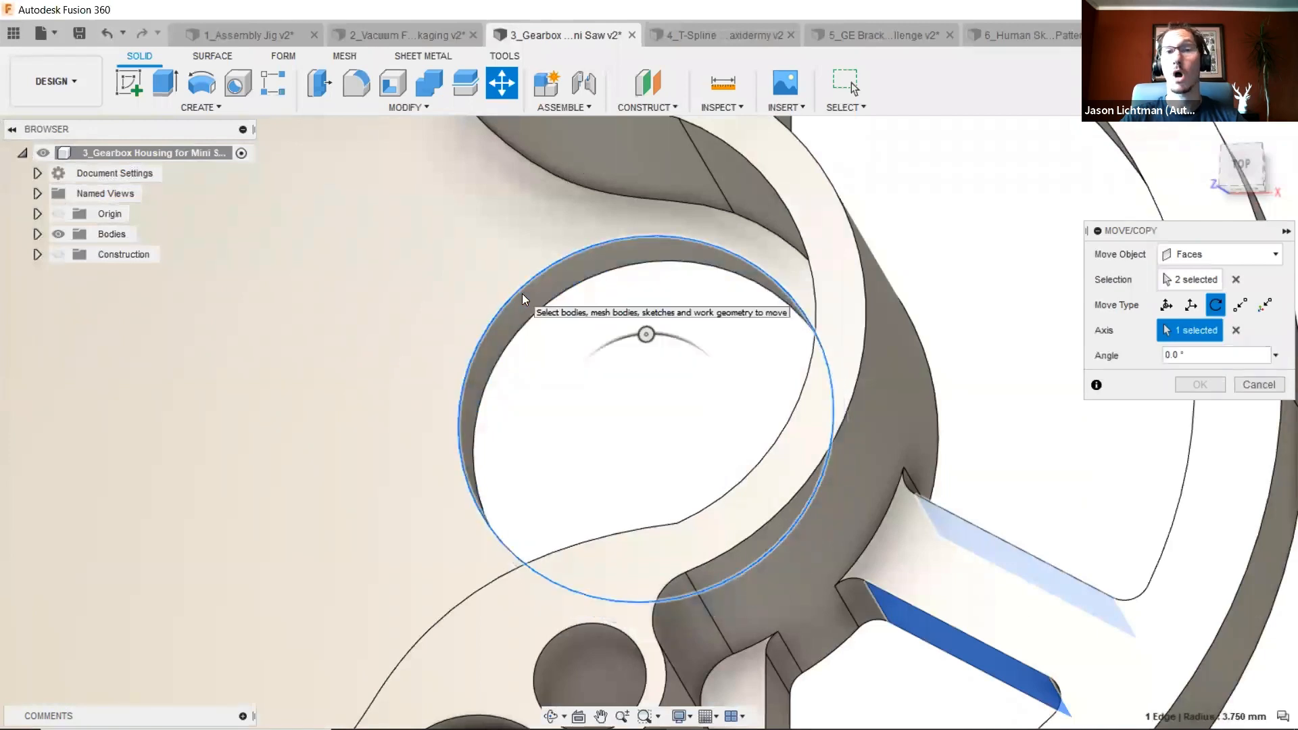
{"action": "scroll", "coordinate": [523, 299], "scroll_direction": "down", "scroll_amount": 5}
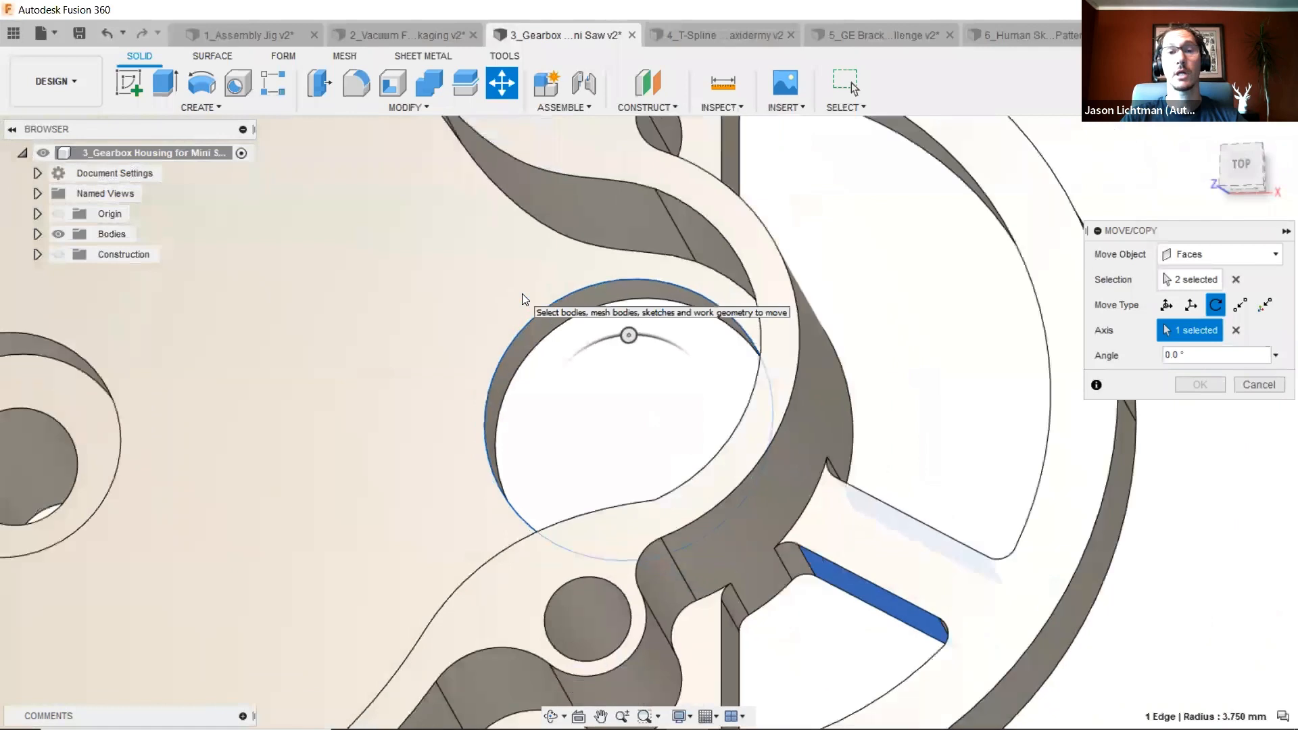
{"action": "left_click_drag", "start_coordinate": [603, 336], "coordinate": [541, 368]}
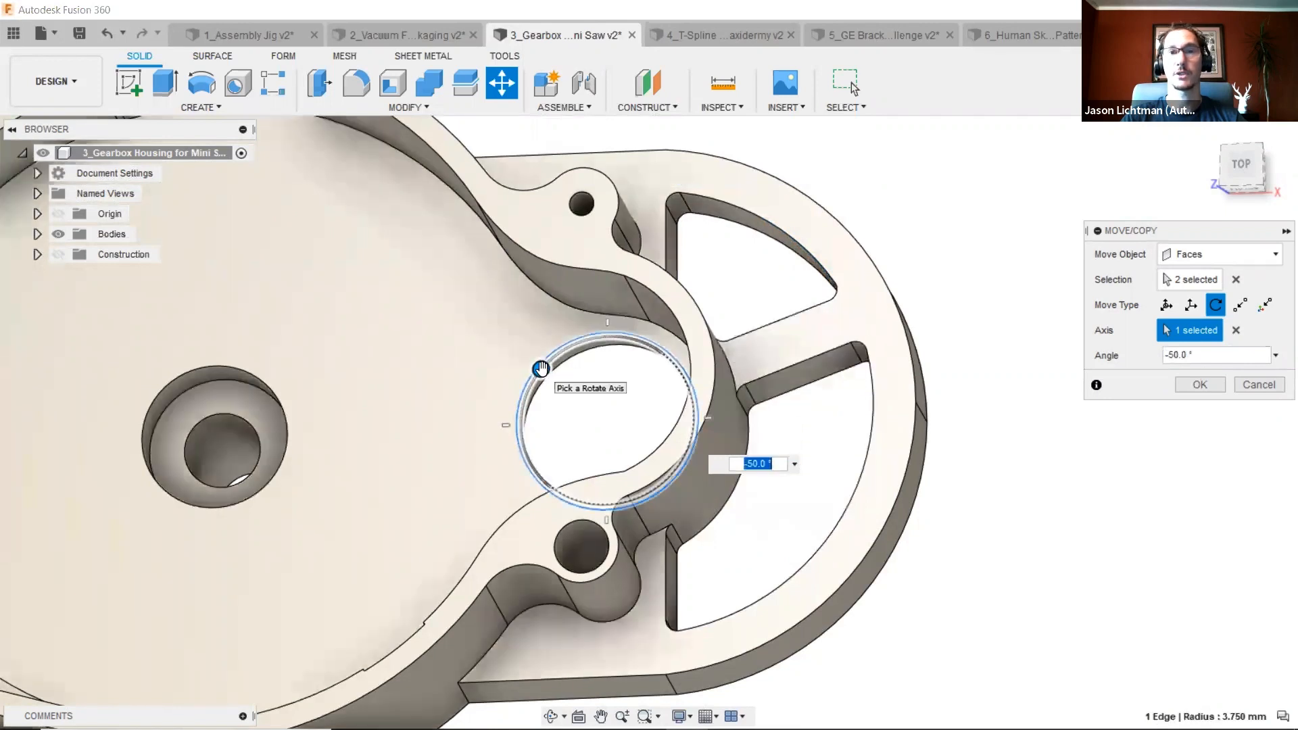
{"action": "left_click", "coordinate": [1248, 178]}
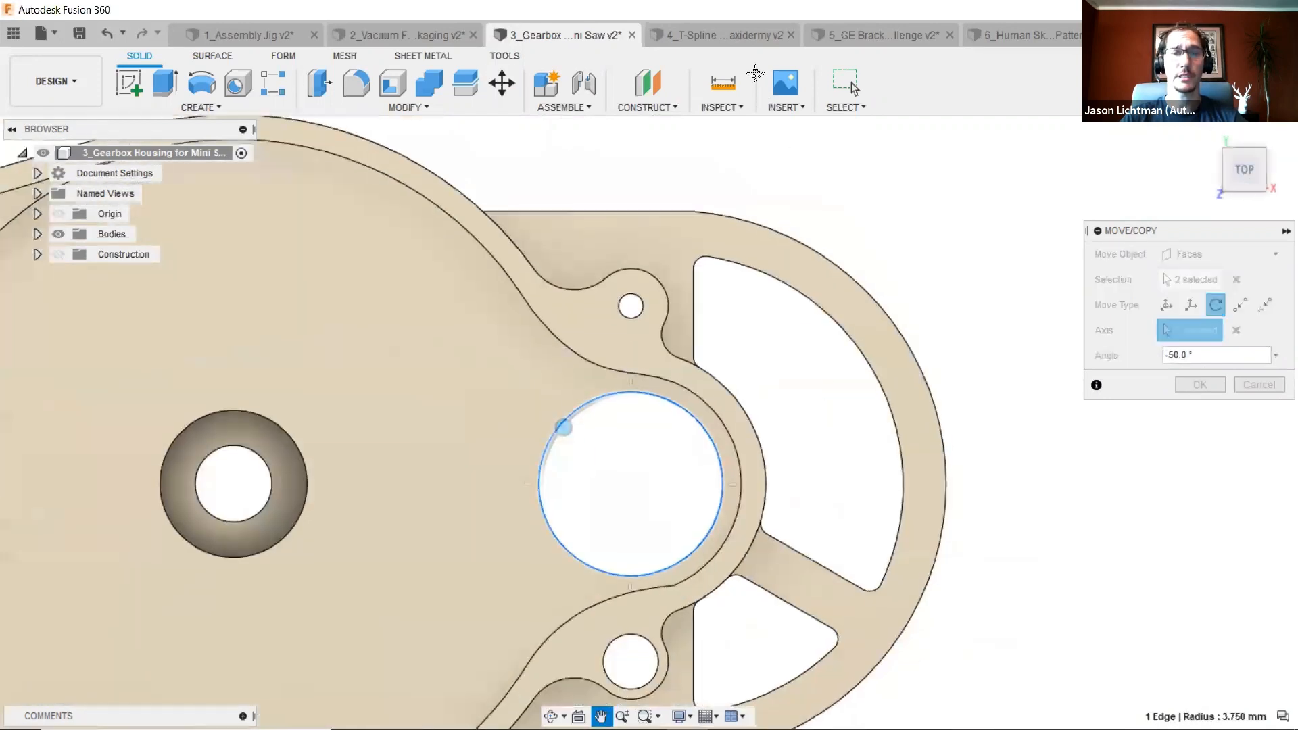
{"action": "mouse_move", "coordinate": [568, 365]}
{"action": "left_mouse_down"}
{"action": "mouse_move", "coordinate": [593, 376]}
{"action": "mouse_move", "coordinate": [580, 371]}
{"action": "left_mouse_up"}
{"action": "left_click", "coordinate": [1202, 390]}
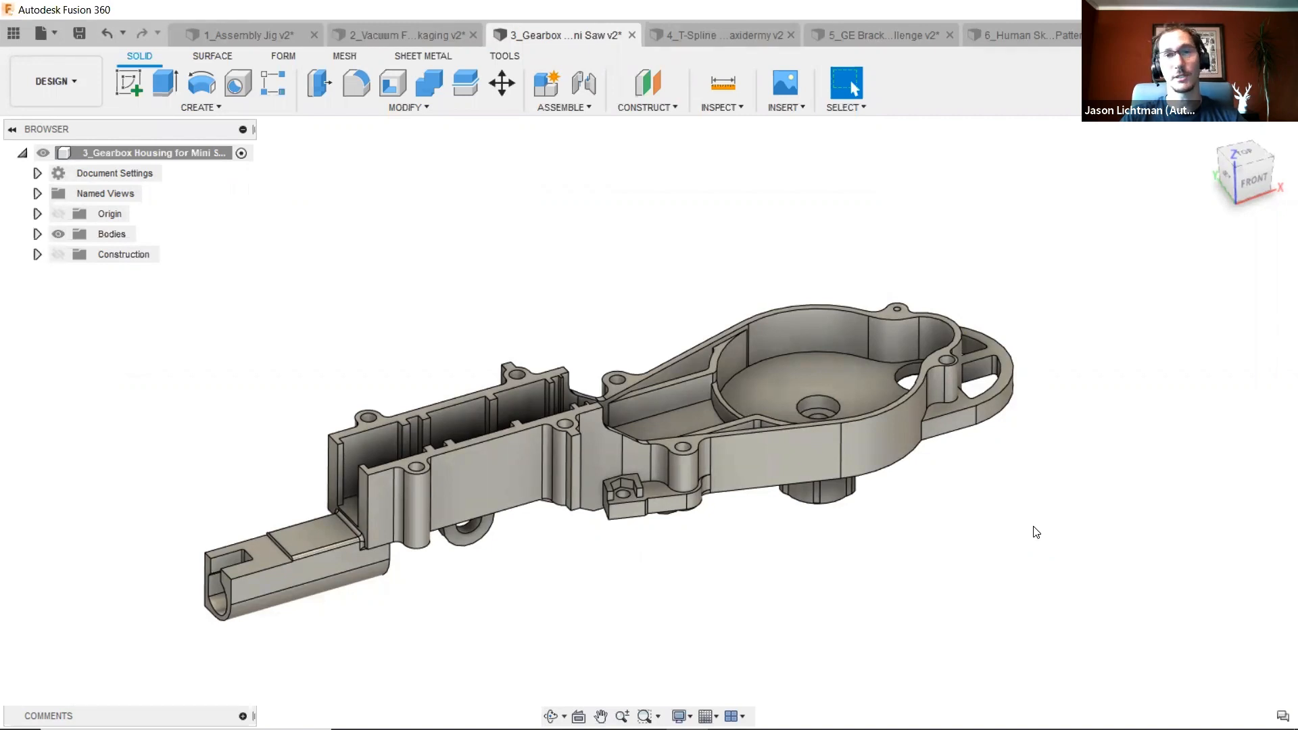
- Turn on design history capture for the gearbox housing design
{"action": "right_click", "coordinate": [191, 162]}
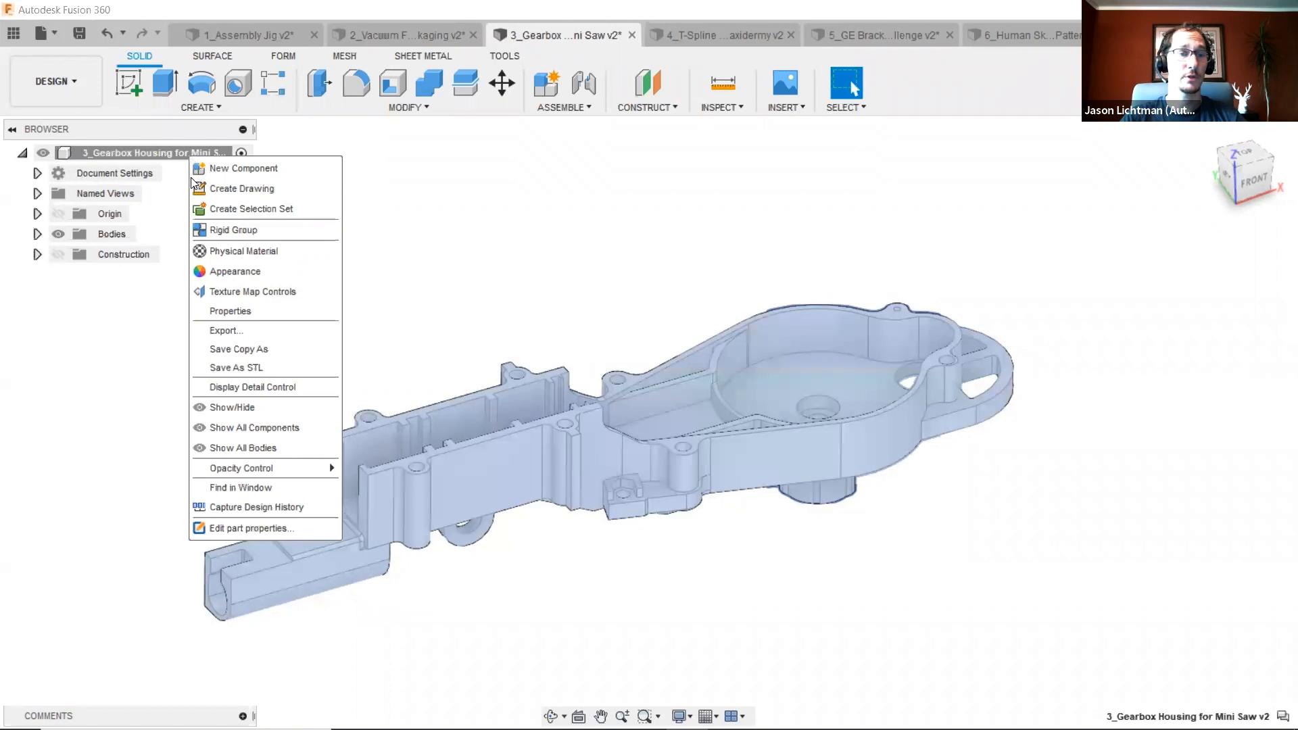
{"action": "left_click", "coordinate": [252, 508]}
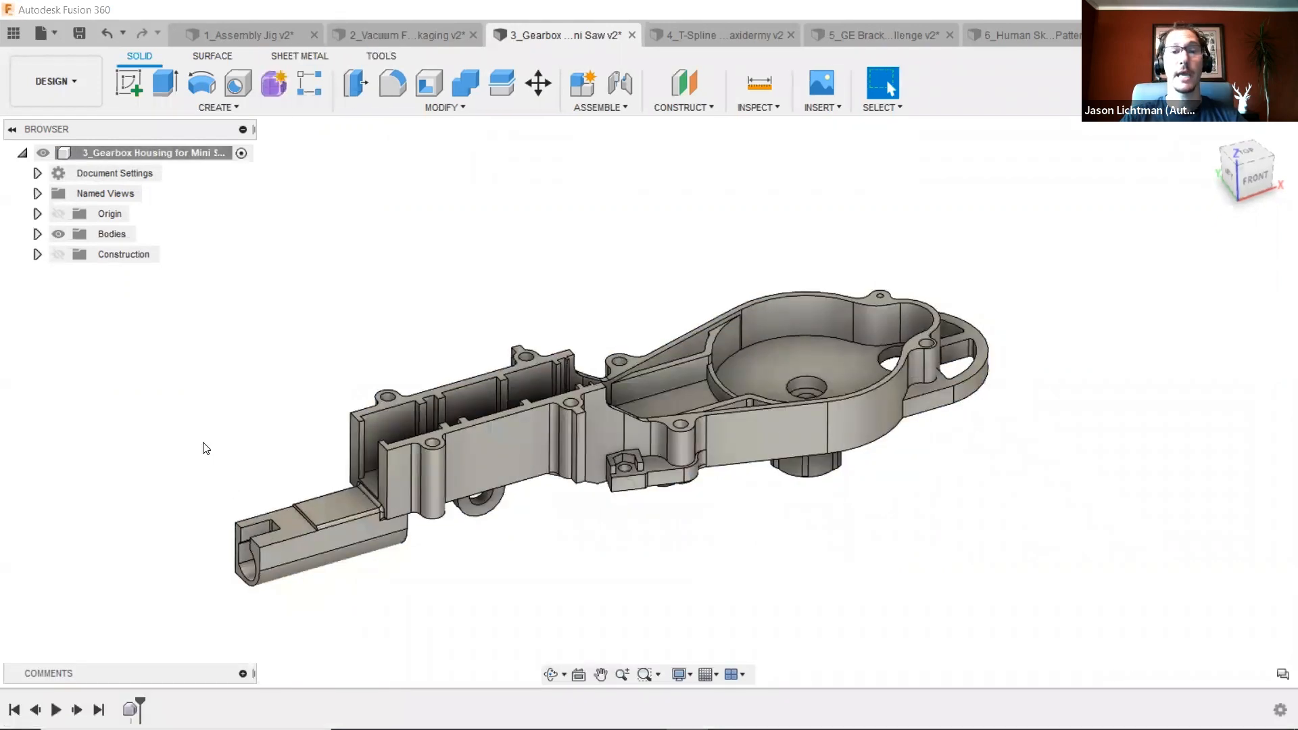
- Rotate the two faces of the diagonal rib 10° about the central boss's hole axis using Move/Copy
{"action": "middle_click_drag", "start_coordinate": [872, 291], "coordinate": [763, 384], "text": "shift"}
{"action": "scroll", "coordinate": [762, 384], "scroll_direction": "up", "scroll_amount": 5}
{"action": "left_click", "coordinate": [643, 420]}
{"action": "middle_click_drag", "start_coordinate": [644, 421], "coordinate": [668, 373], "text": "shift"}
{"action": "left_click", "coordinate": [696, 377]}
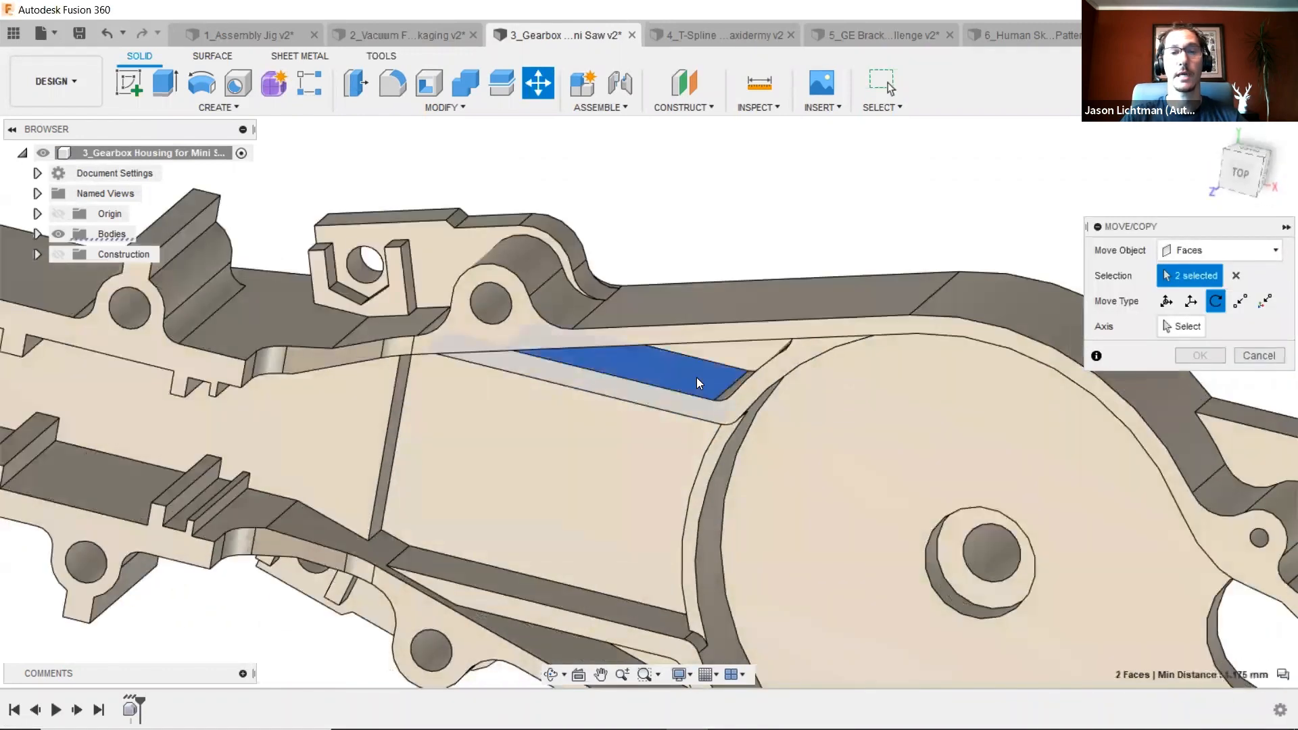
{"action": "left_click", "coordinate": [1207, 327]}
{"action": "left_click", "coordinate": [991, 554]}
{"action": "middle_click_drag", "start_coordinate": [991, 555], "coordinate": [925, 482], "text": "shift"}
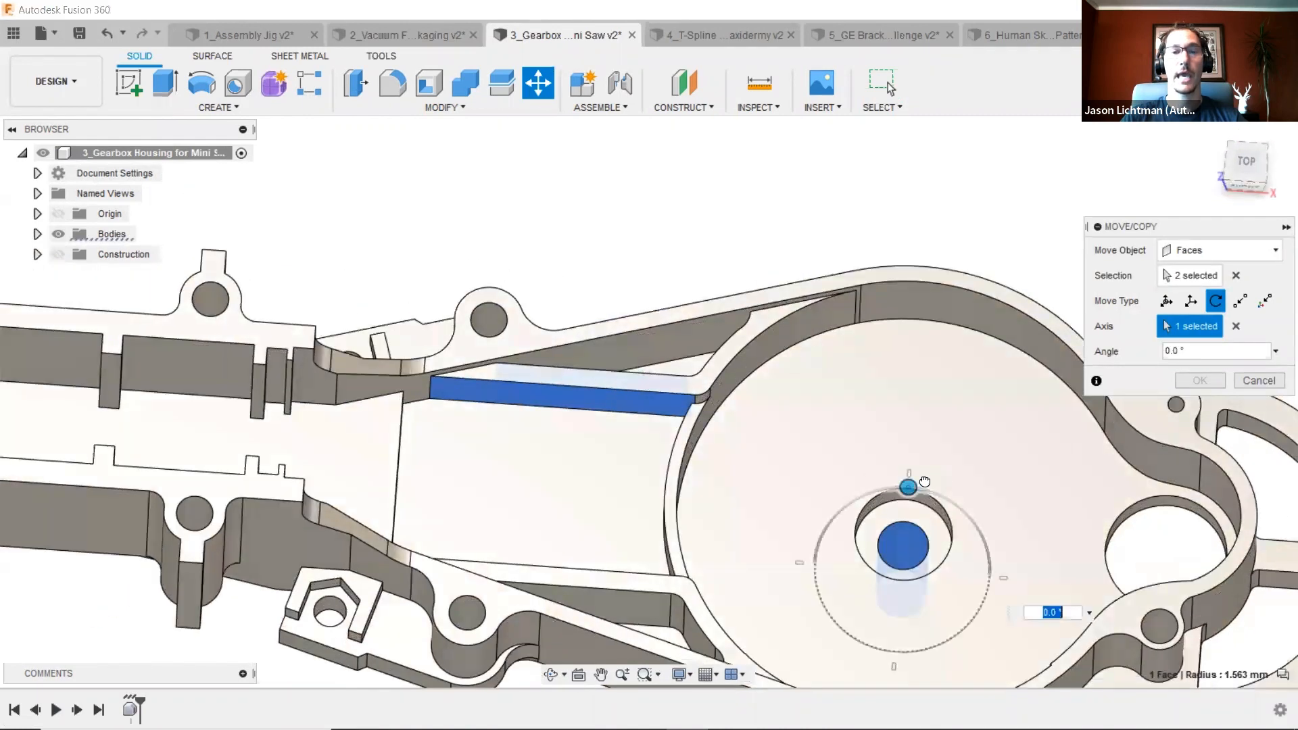
{"action": "type", "text": "10"}
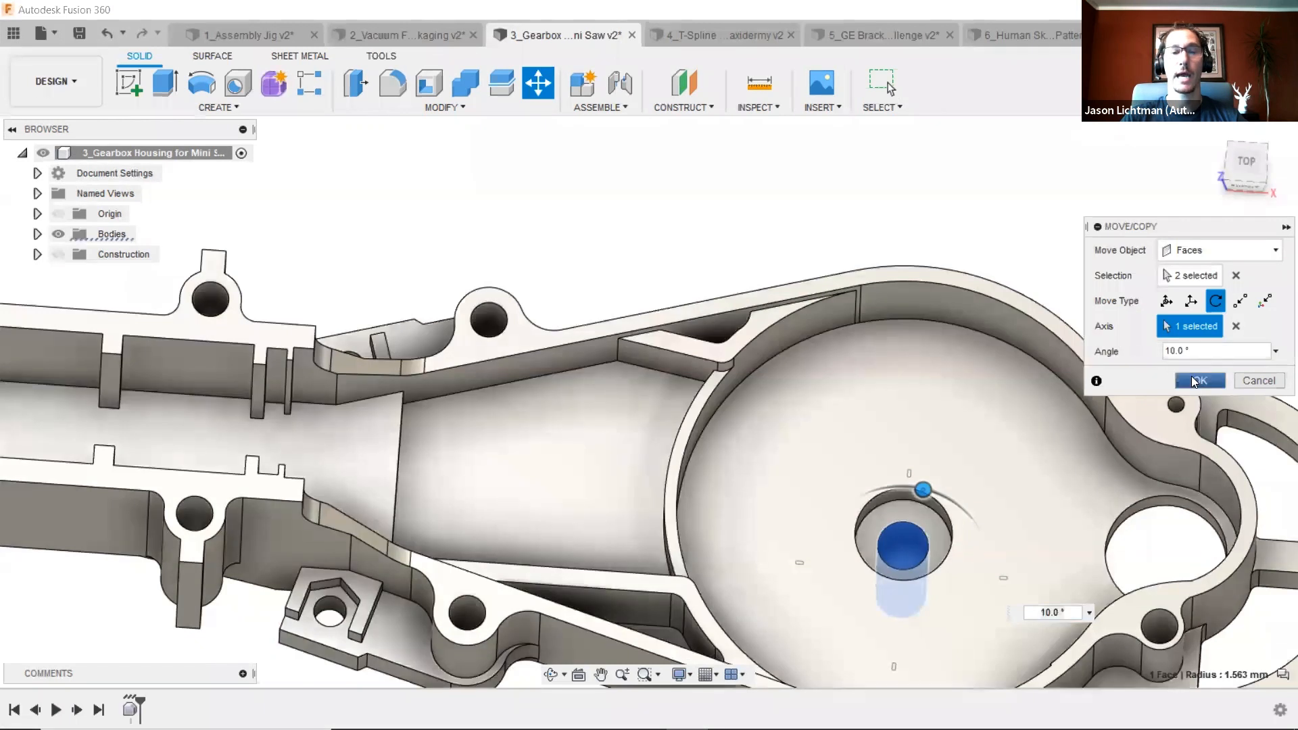
{"action": "left_click", "coordinate": [1195, 382]}
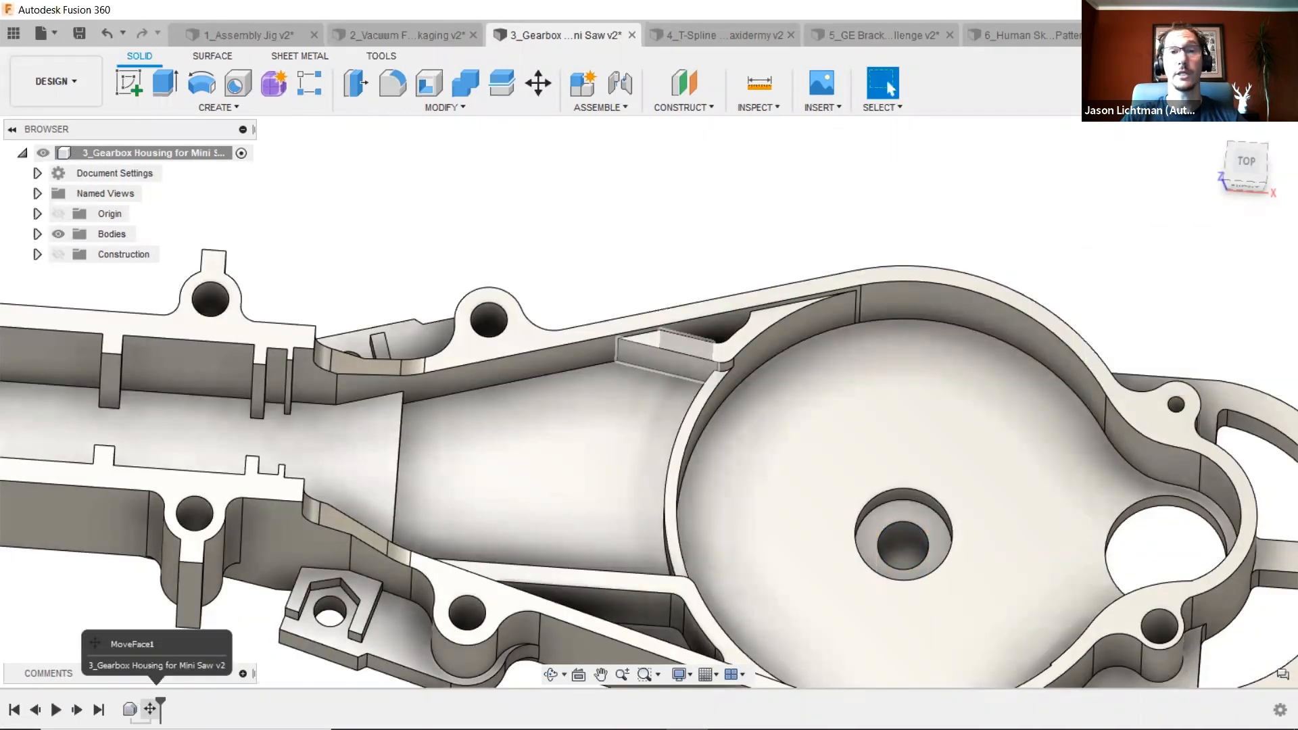
- Edit the rib's face rotation feature in the timeline and set its angle to 5°
{"action": "left_click", "coordinate": [150, 709]}
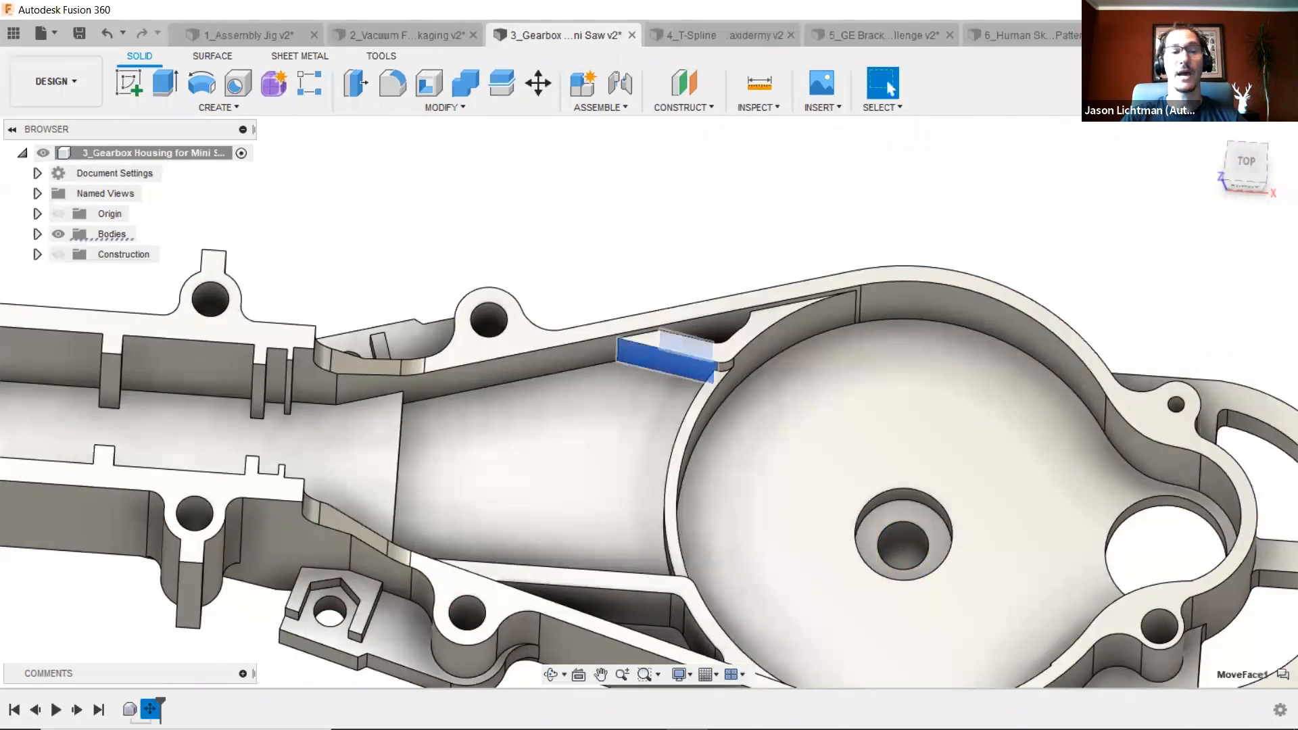
{"action": "right_click", "coordinate": [150, 709]}
{"action": "left_click", "coordinate": [245, 533]}
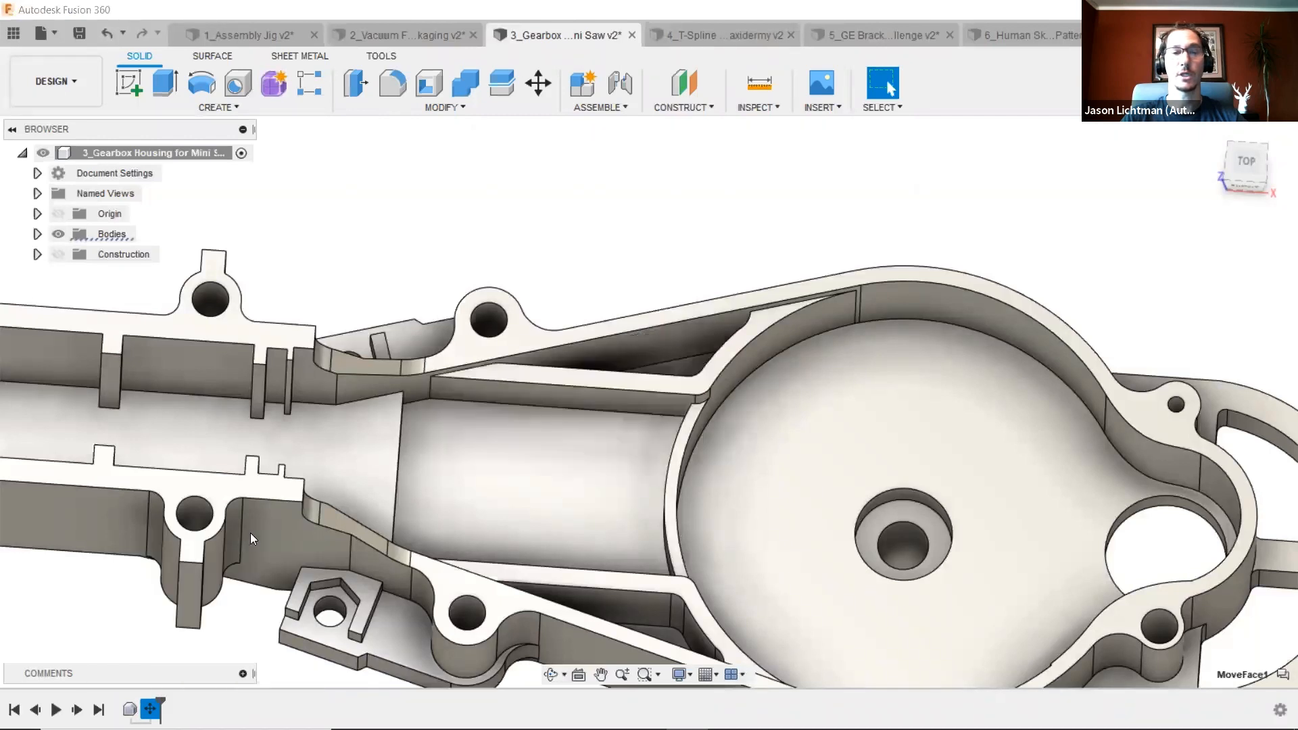
{"action": "left_click_drag", "start_coordinate": [1203, 348], "coordinate": [1158, 355]}
{"action": "type", "text": "5"}
{"action": "key", "text": "Return"}
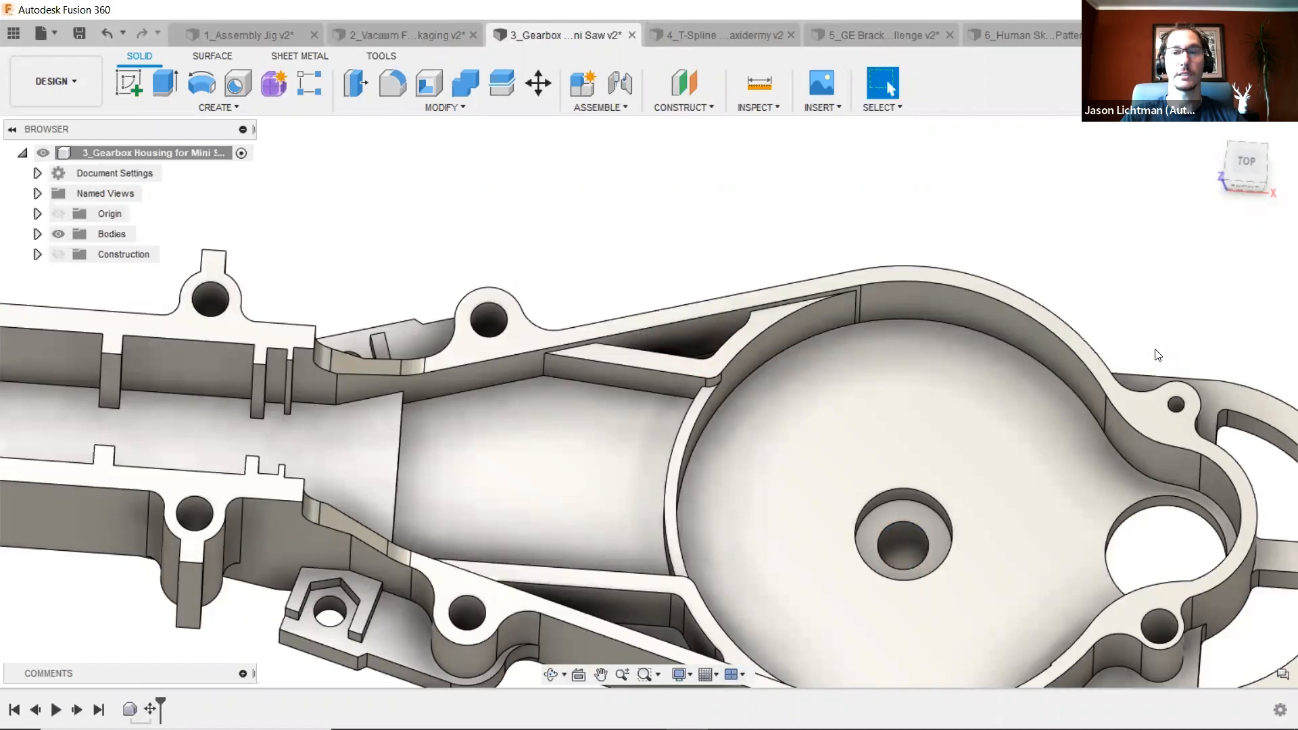
- Switch to the T-Spline Faux Taxidermy design
{"action": "scroll", "coordinate": [1134, 330], "scroll_direction": "down", "scroll_amount": 3}
{"action": "middle_click_drag", "start_coordinate": [1134, 331], "coordinate": [1134, 330], "text": "shift"}
{"action": "scroll", "coordinate": [1133, 331], "scroll_direction": "down", "scroll_amount": 2}
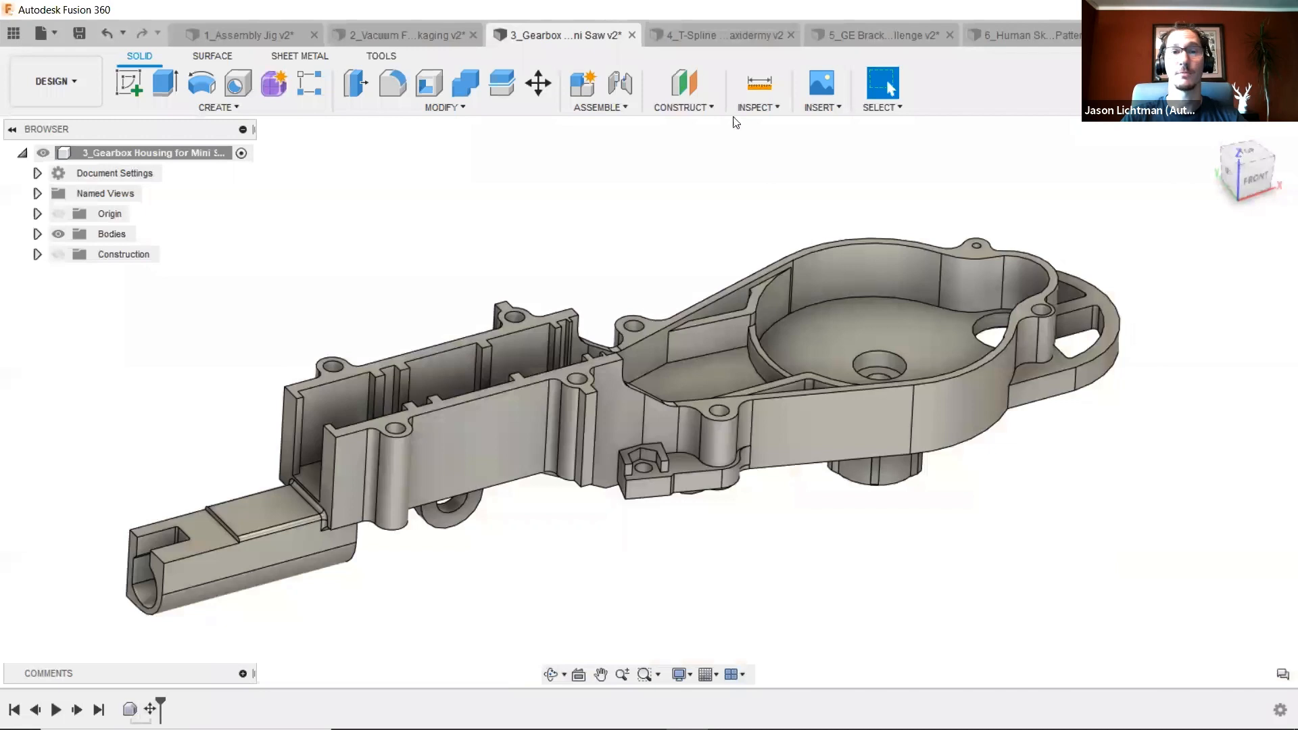
{"action": "left_click", "coordinate": [719, 33]}
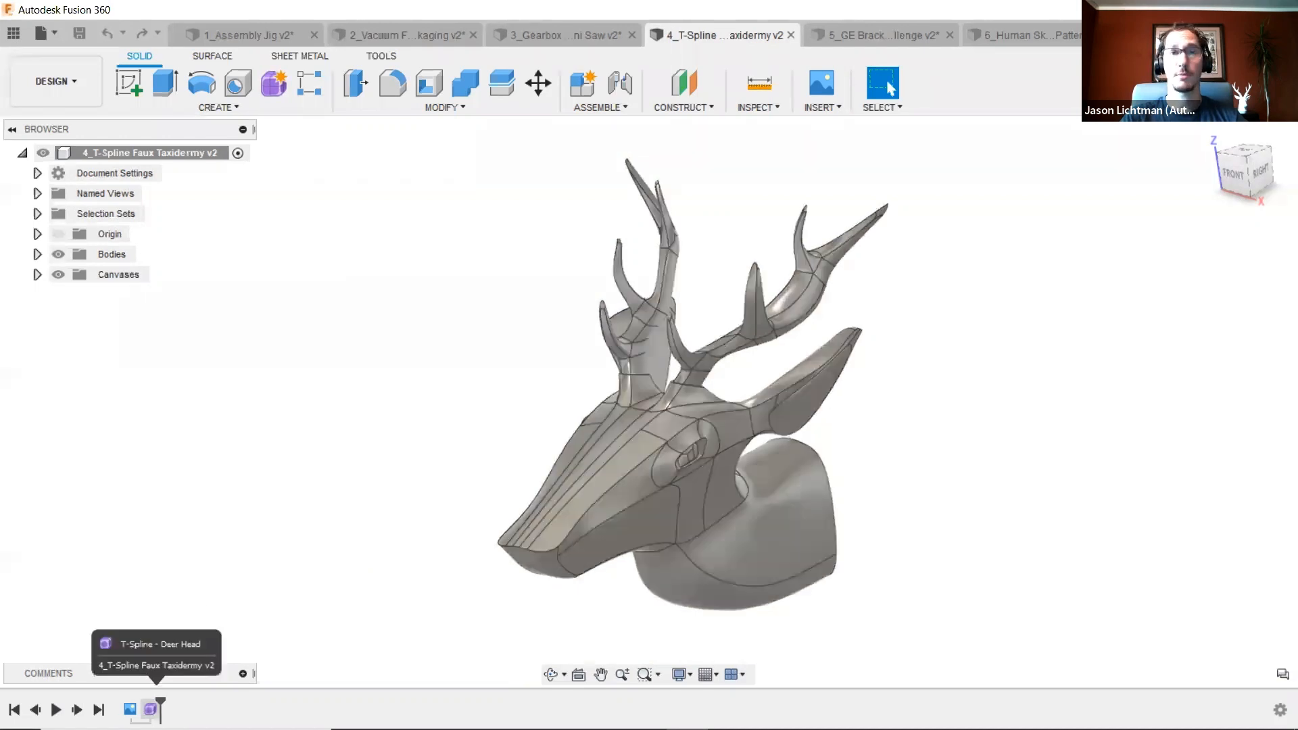
- Edit the T-Spline Deer Head form feature from the timeline
{"action": "left_click", "coordinate": [151, 708]}
{"action": "right_click", "coordinate": [151, 708]}
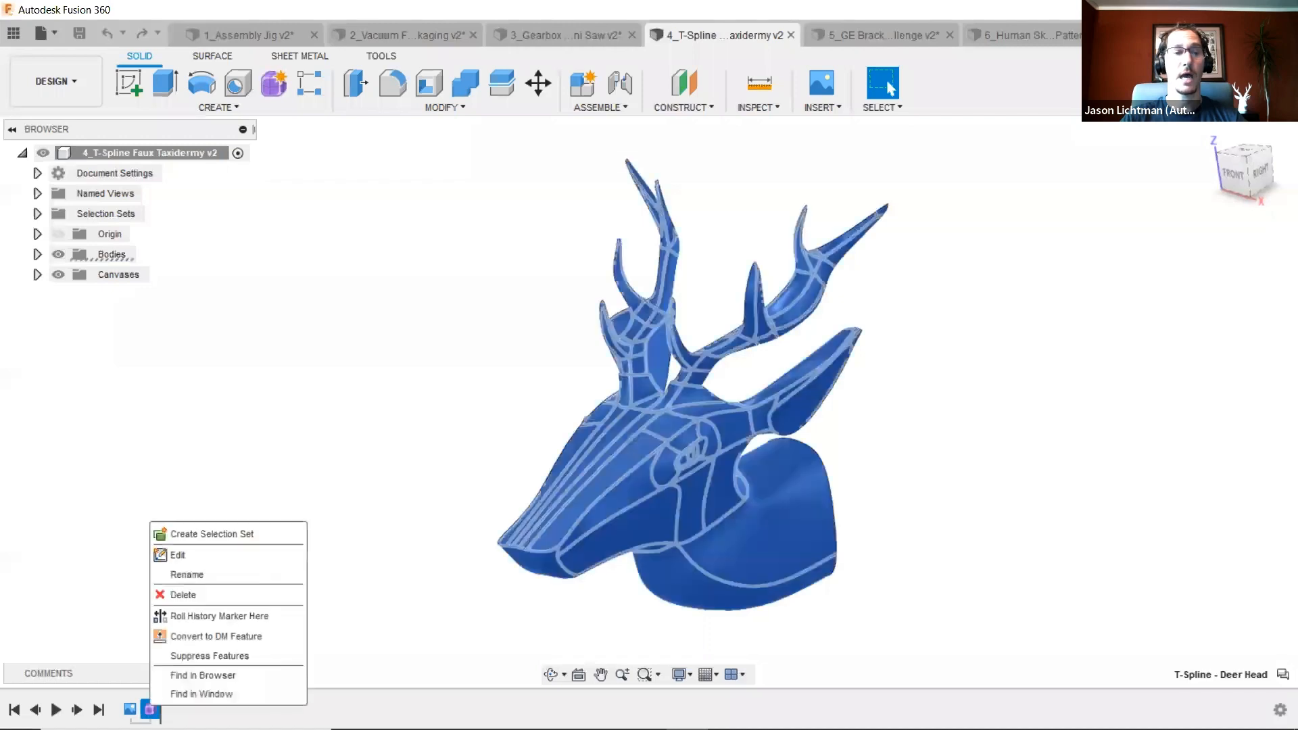
{"action": "left_click", "coordinate": [200, 556]}
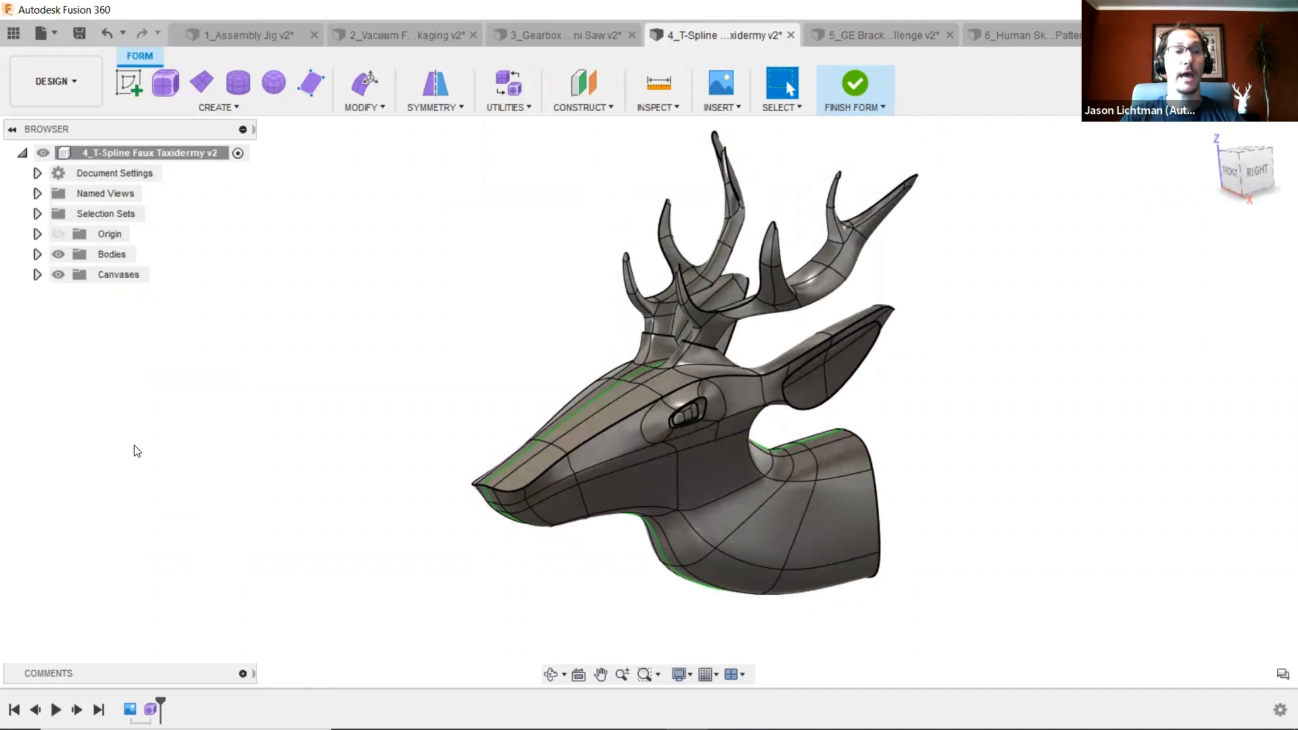
- Toggle the Deer Head canvas and the bodies on and off to compare the form with the reference photo
{"action": "left_click", "coordinate": [37, 275]}
{"action": "left_click", "coordinate": [72, 296]}
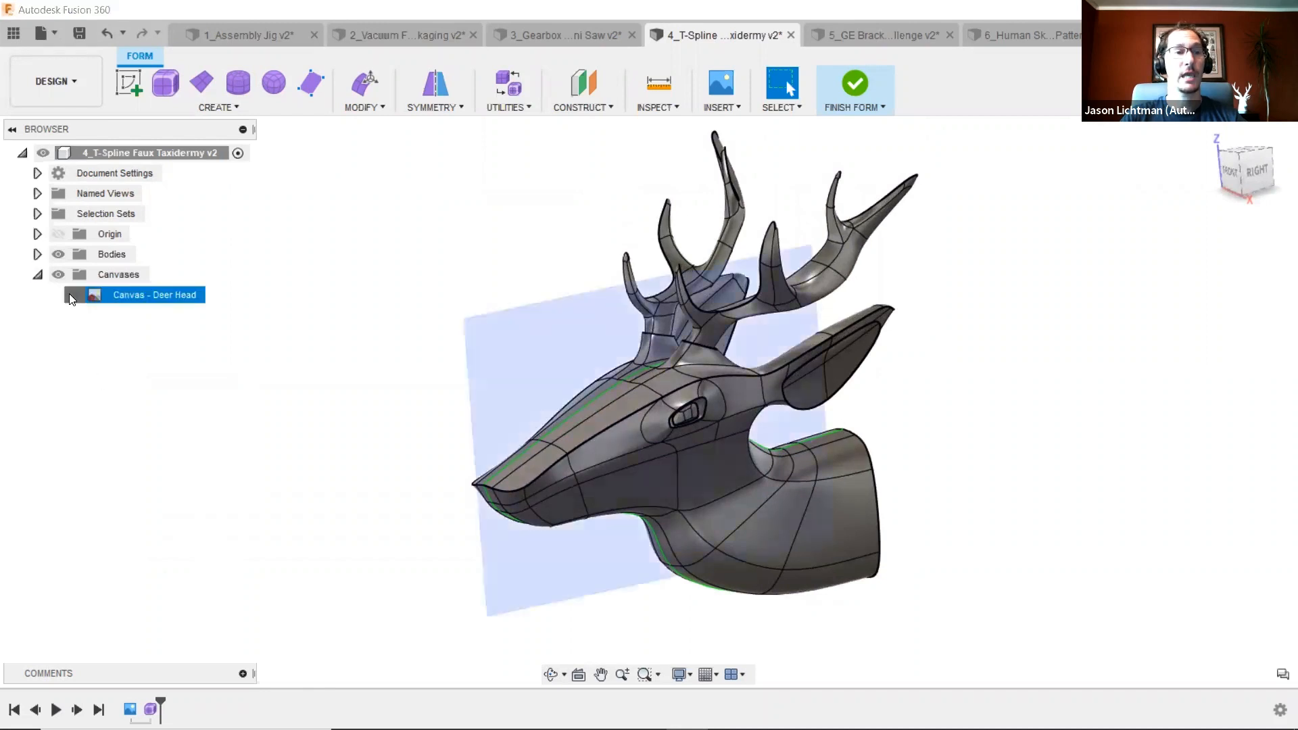
{"action": "left_click", "coordinate": [58, 255]}
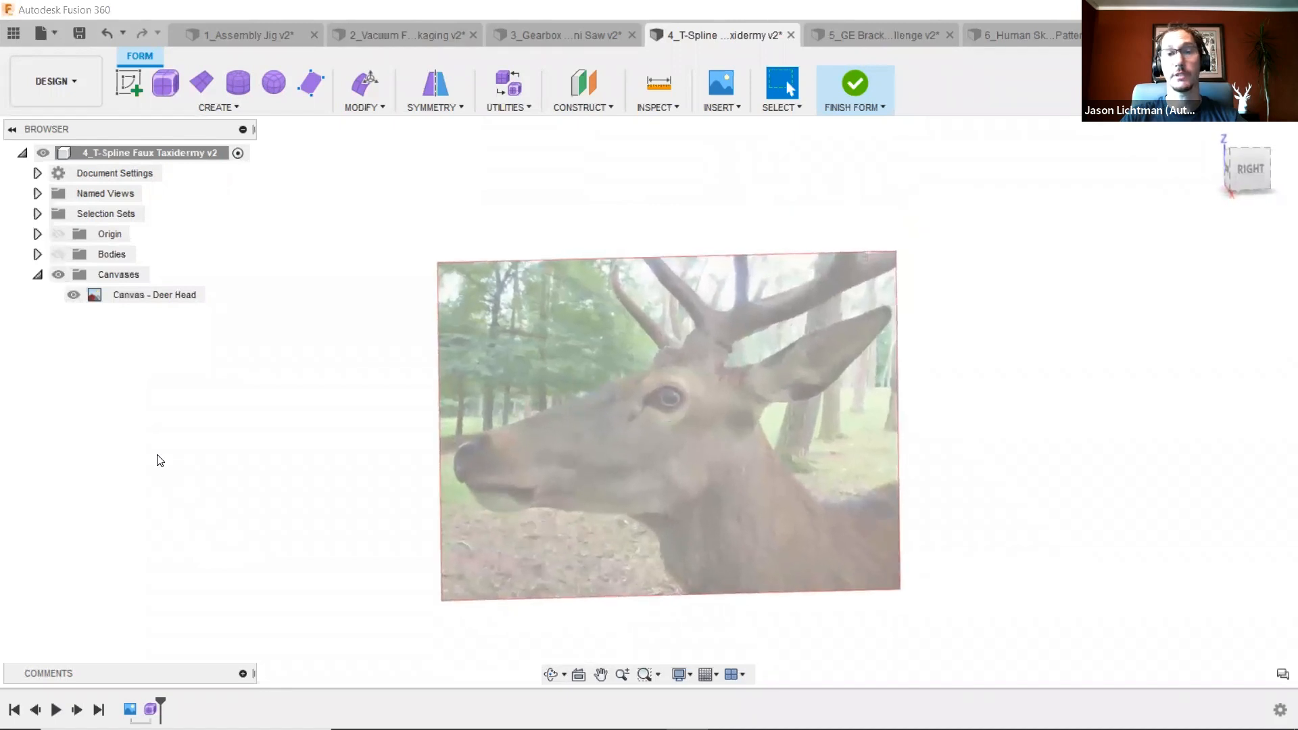
{"action": "left_click", "coordinate": [57, 254]}
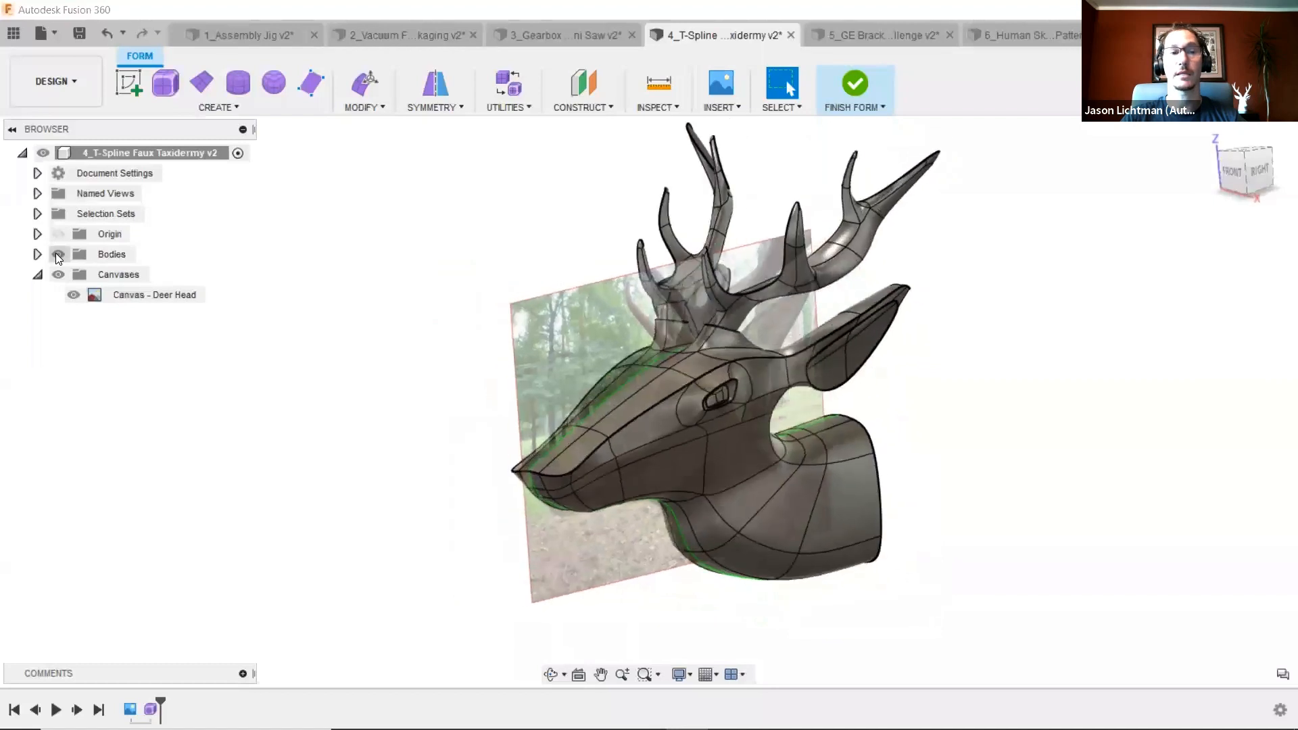
{"action": "left_click", "coordinate": [57, 255]}
{"action": "left_click", "coordinate": [59, 254]}
{"action": "left_click", "coordinate": [60, 274]}
{"action": "left_click", "coordinate": [74, 292]}
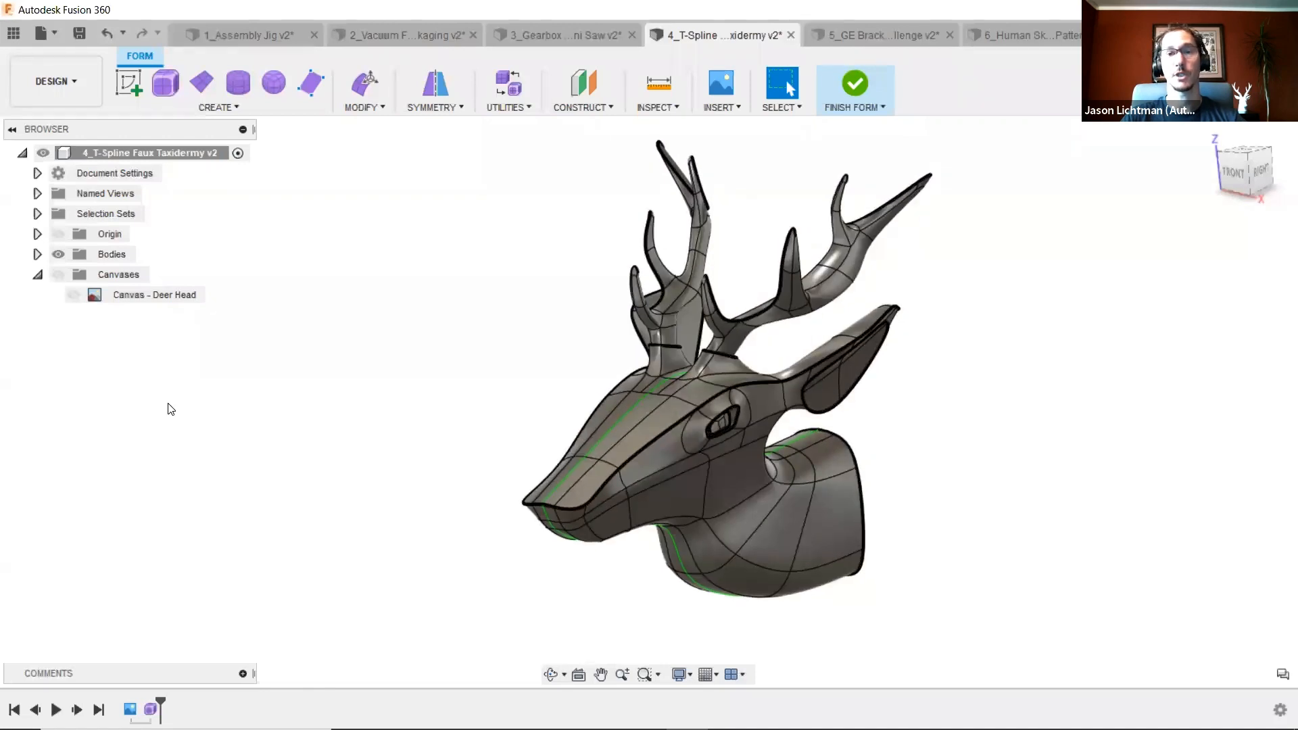
- Select a vertex on the right antler's upper beam and move it upward about 2 mm with Edit Form
{"action": "scroll", "coordinate": [931, 290], "scroll_direction": "up", "scroll_amount": 5}
{"action": "scroll", "coordinate": [823, 295], "scroll_direction": "up", "scroll_amount": 5}
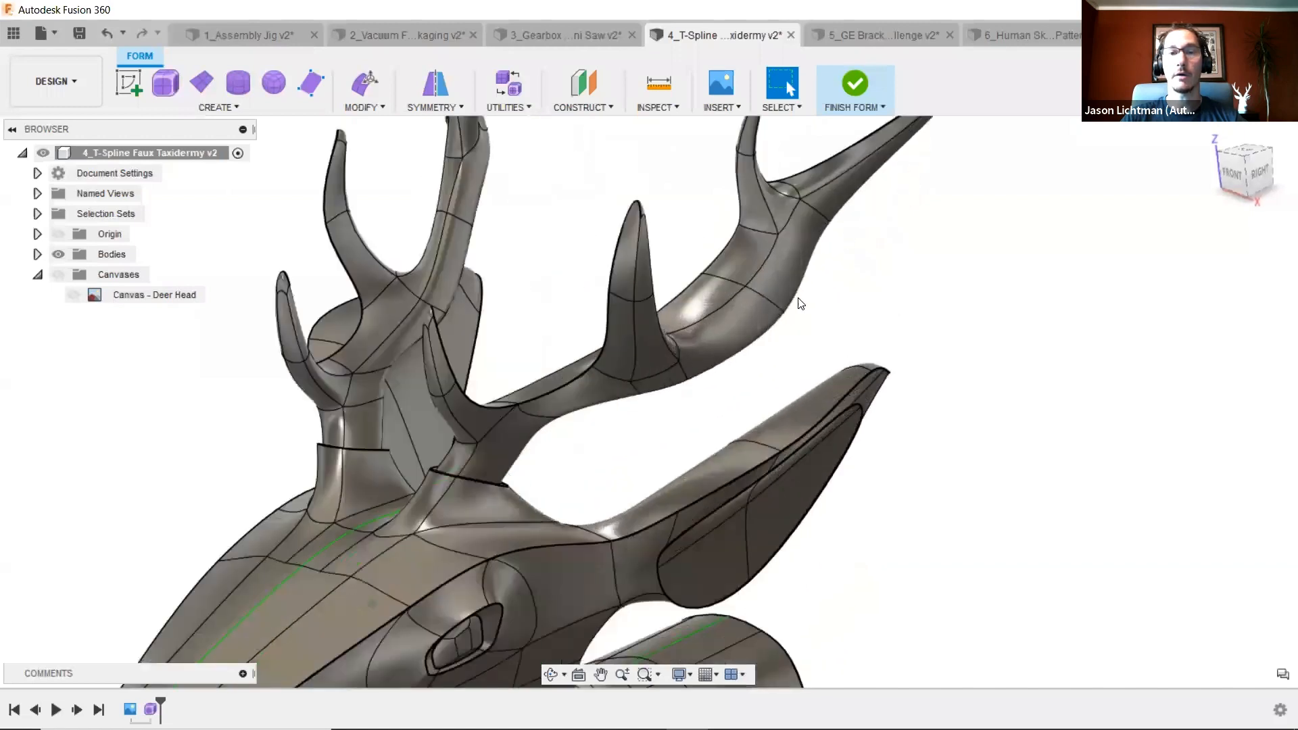
{"action": "left_click", "coordinate": [747, 281]}
{"action": "left_click", "coordinate": [723, 299]}
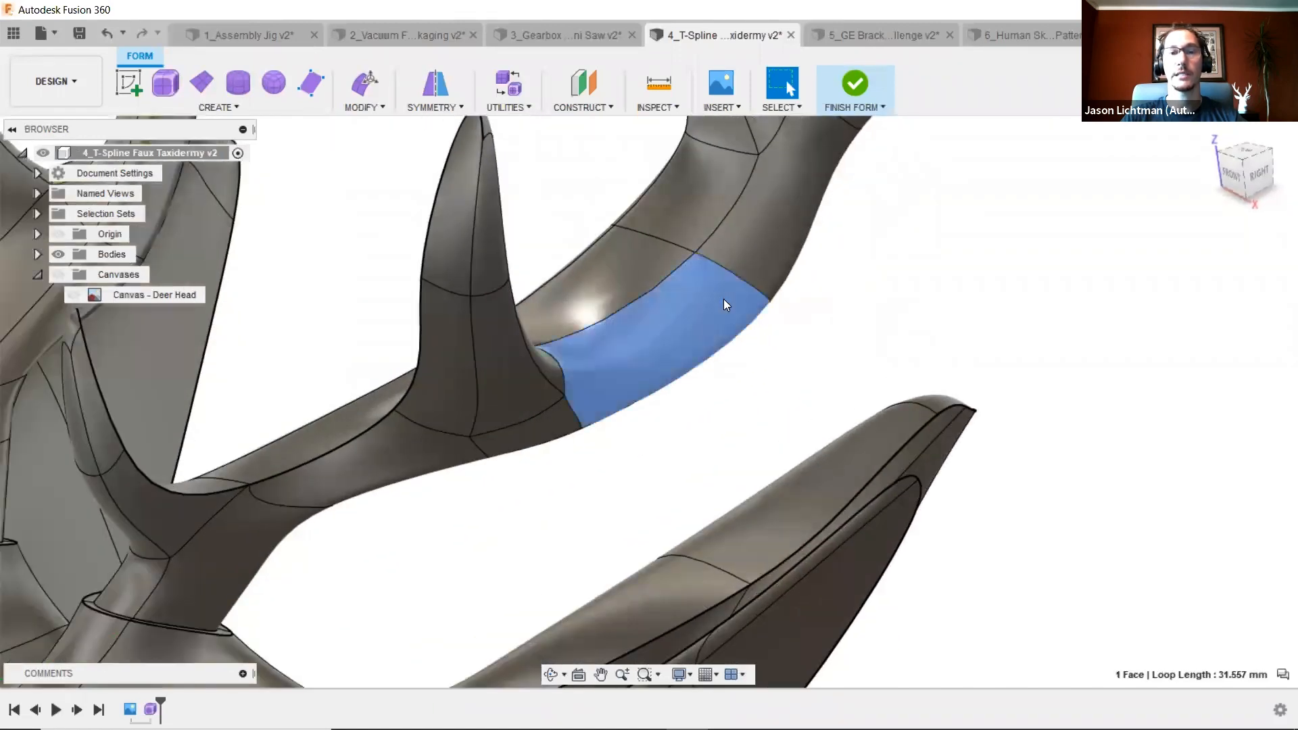
{"action": "left_click", "coordinate": [697, 251]}
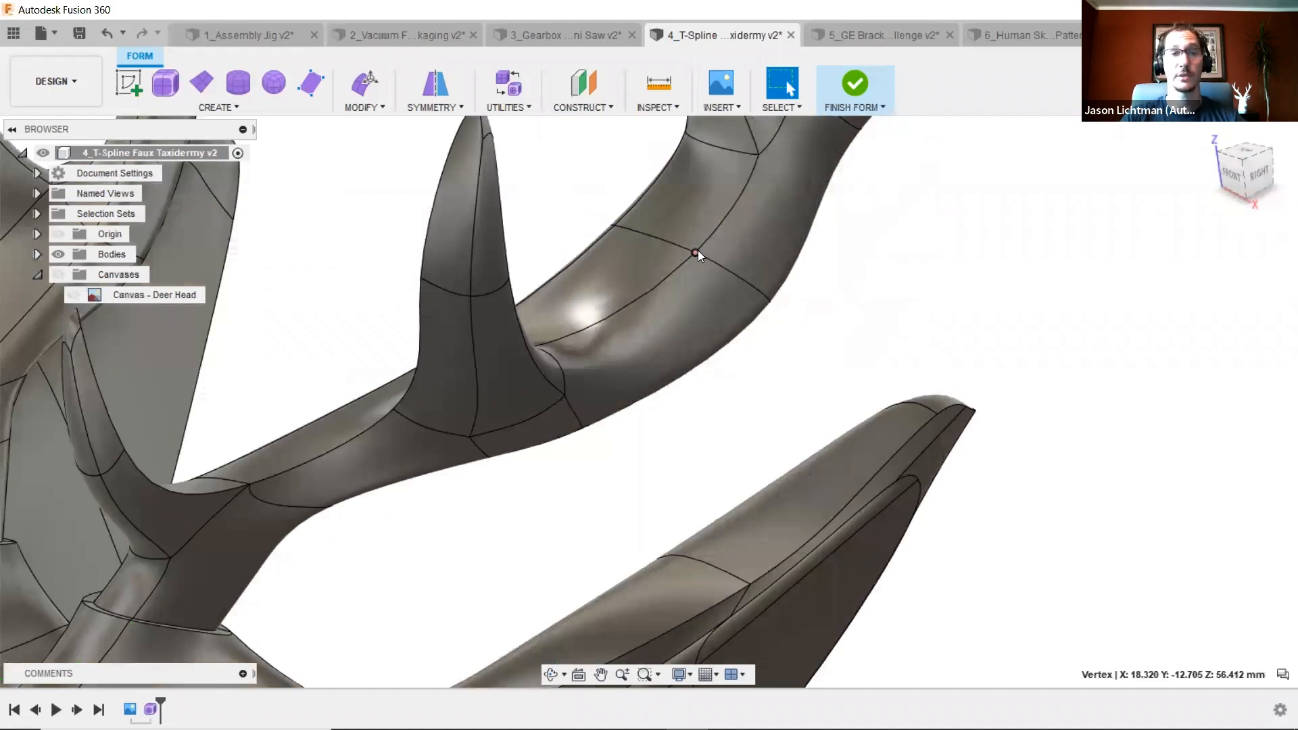
{"action": "right_click_drag", "start_coordinate": [802, 315], "coordinate": [1038, 150]}
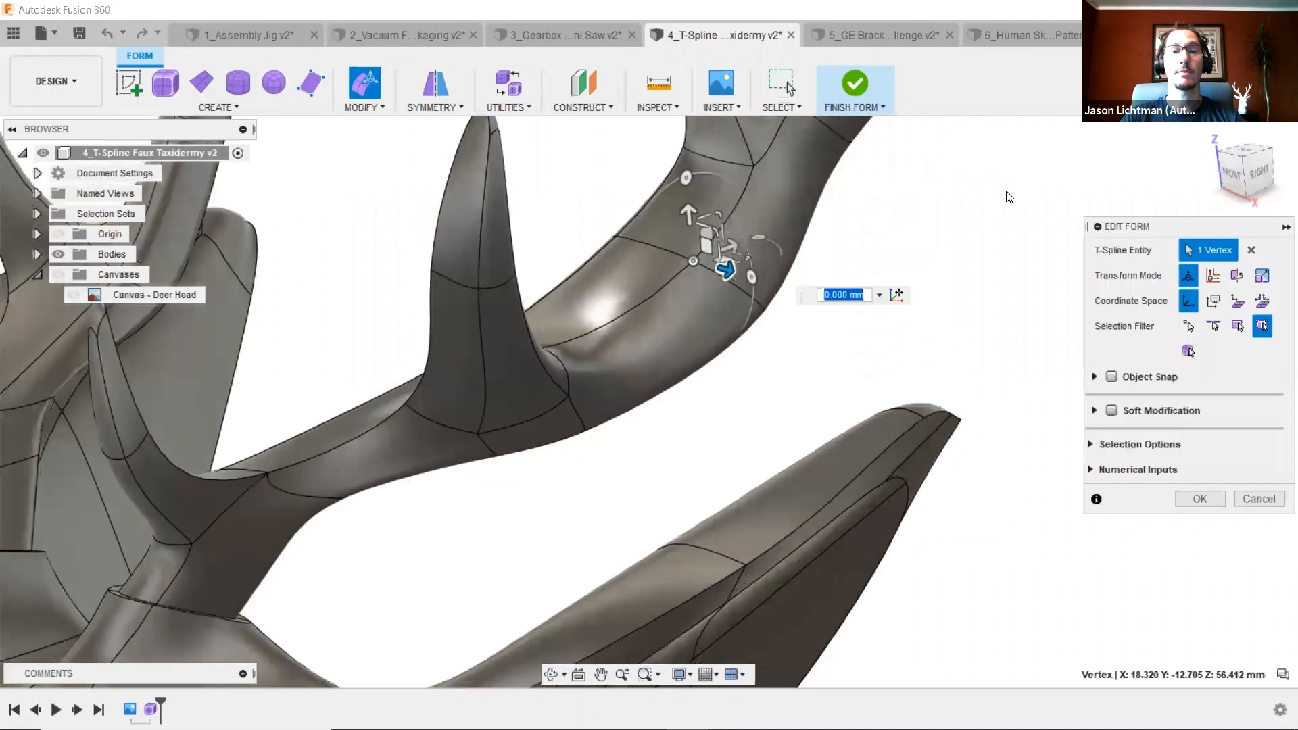
{"action": "left_click_drag", "start_coordinate": [683, 300], "coordinate": [683, 284]}
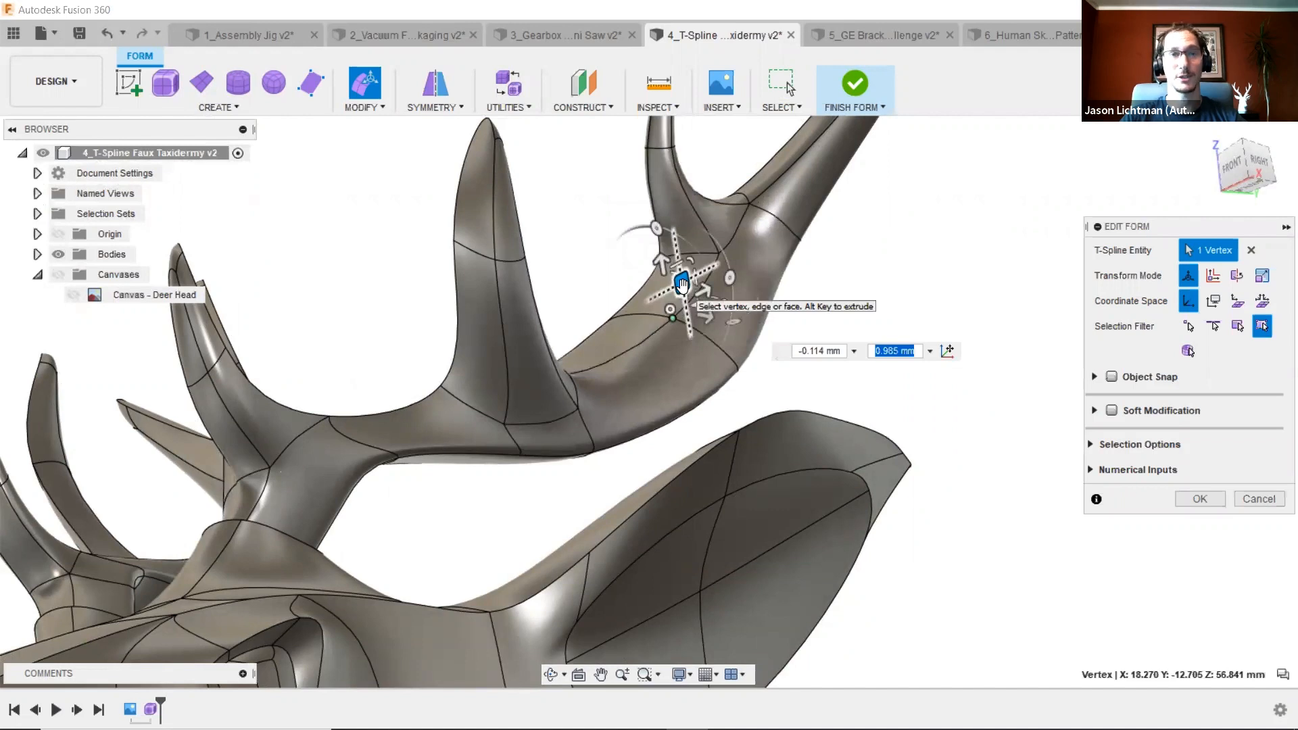
{"action": "mouse_move", "coordinate": [683, 284]}
{"action": "left_mouse_down"}
{"action": "mouse_move", "coordinate": [638, 224]}
{"action": "mouse_move", "coordinate": [676, 260]}
{"action": "left_mouse_up"}
{"action": "scroll", "coordinate": [545, 254], "scroll_direction": "down", "scroll_amount": 4}
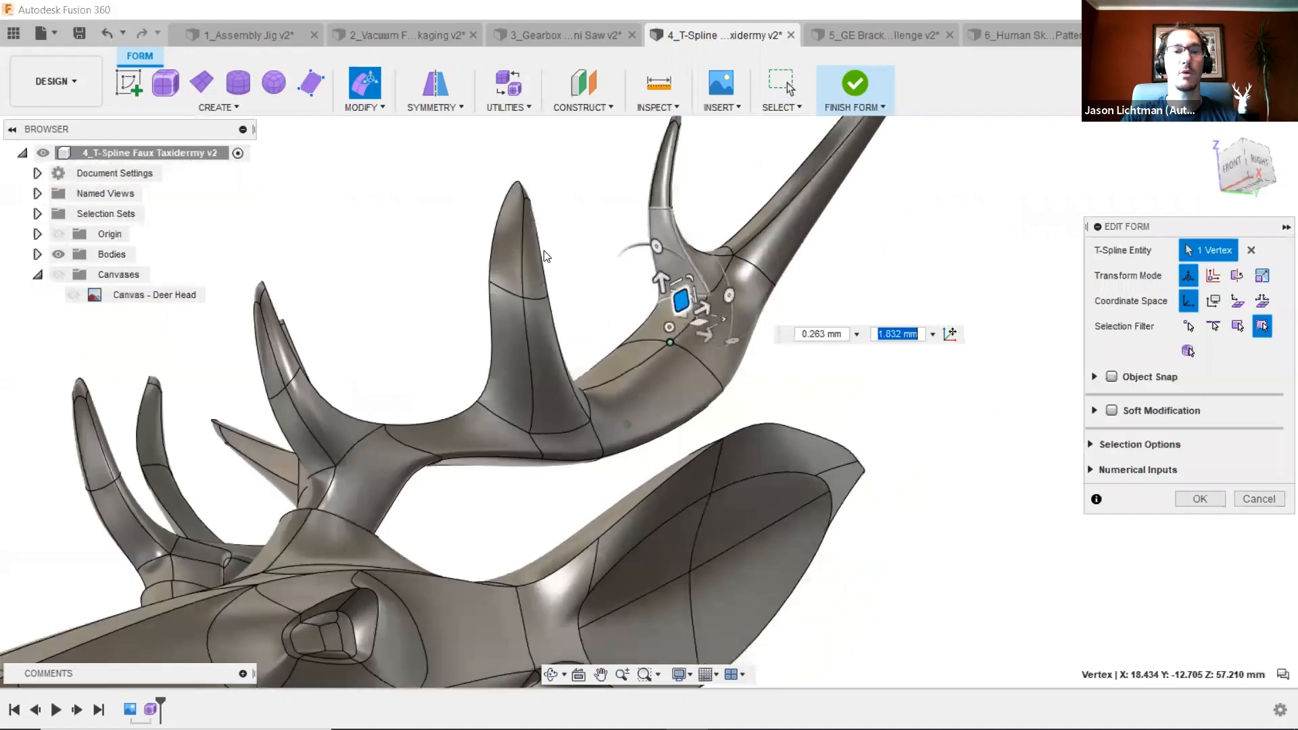
- Select the tip of the right antler's front tine and move it upward about 7 mm with Edit Form
{"action": "left_click_drag", "start_coordinate": [447, 163], "coordinate": [591, 354]}
{"action": "middle_click_drag", "start_coordinate": [590, 354], "coordinate": [676, 344], "text": "shift"}
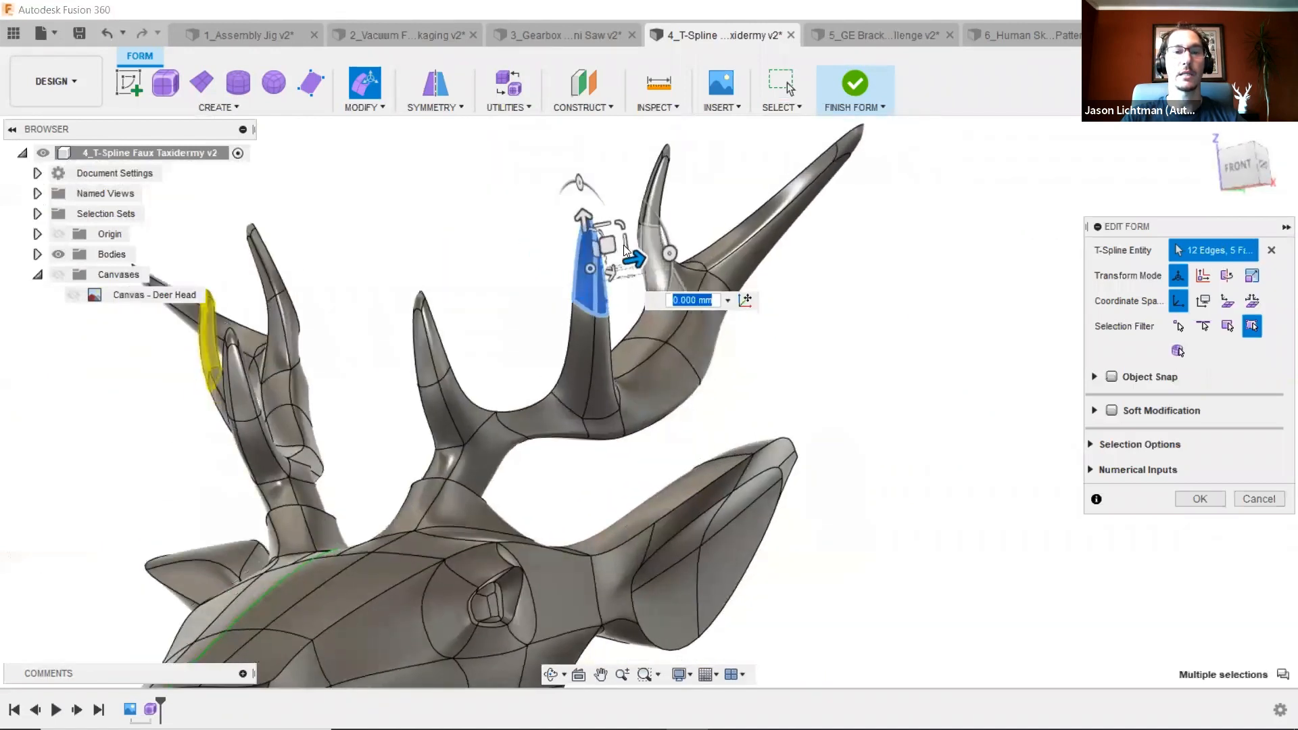
{"action": "left_click_drag", "start_coordinate": [605, 240], "coordinate": [593, 165]}
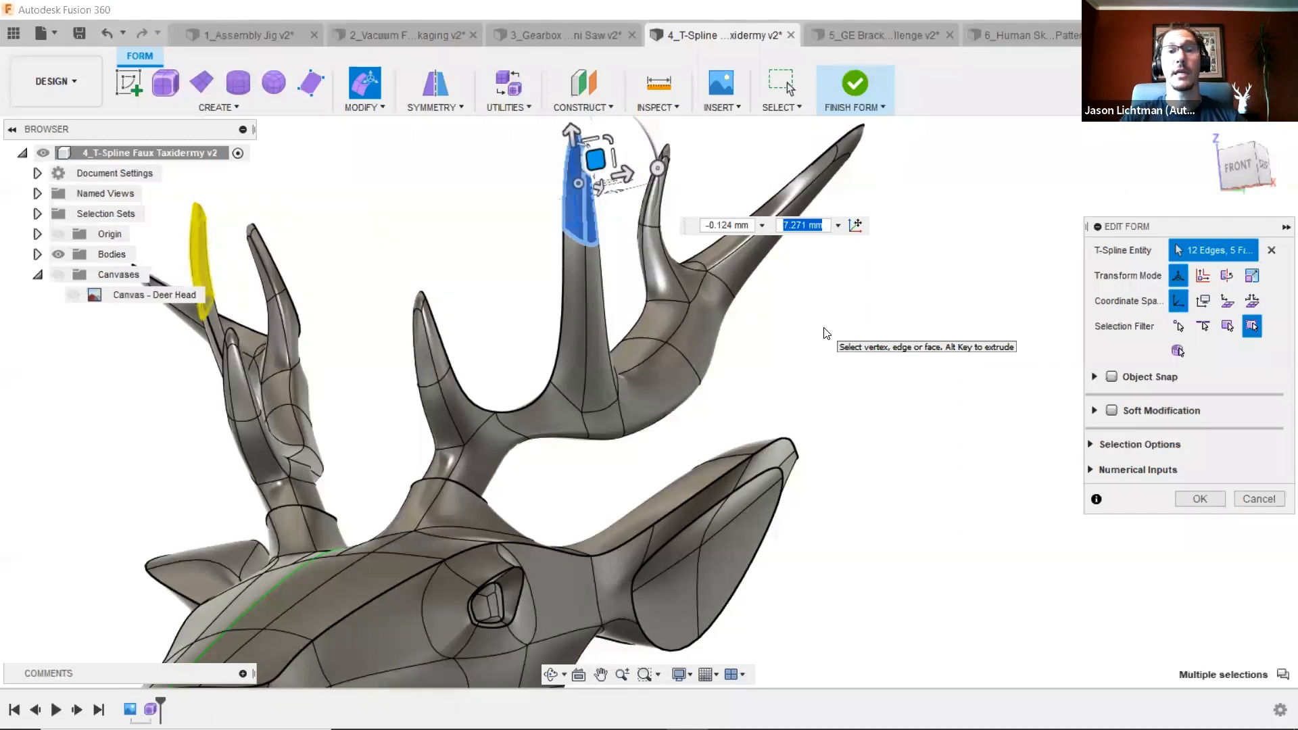
- Select both main antler beam tips from the front view and move them outward
{"action": "left_click", "coordinate": [858, 360]}
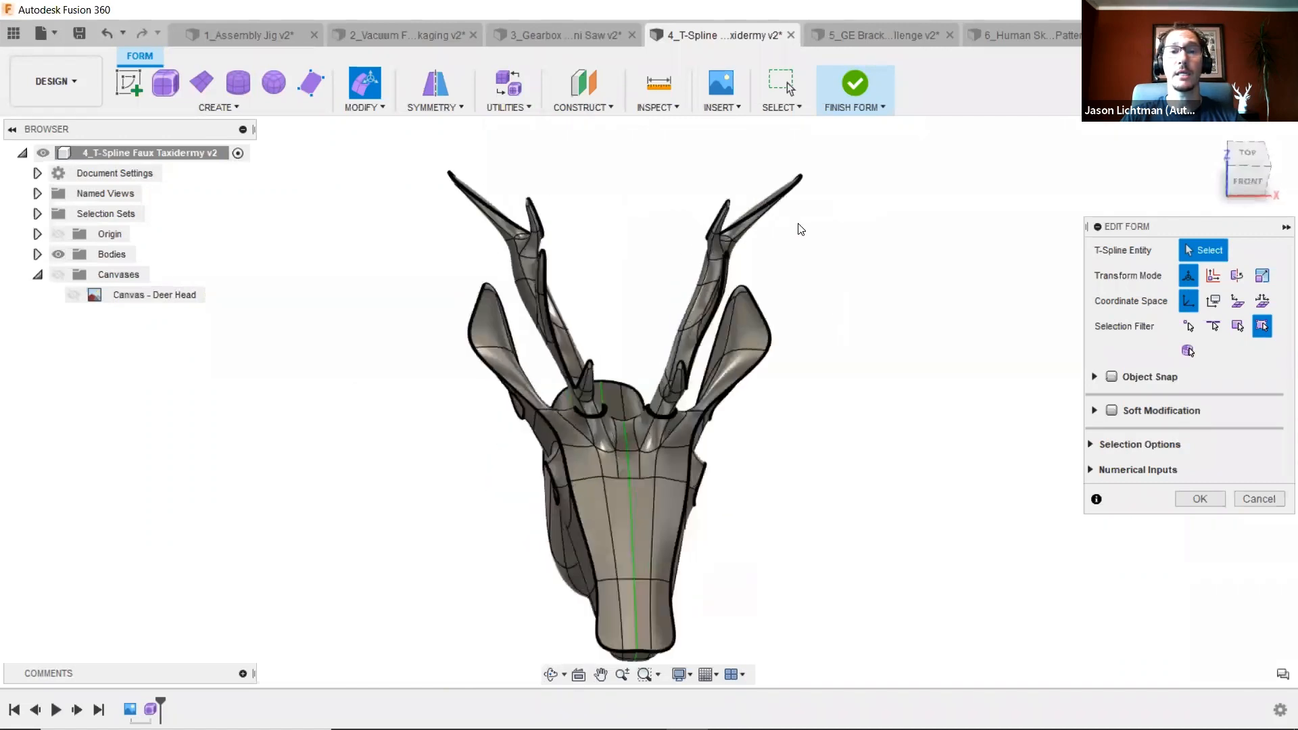
{"action": "left_click_drag", "start_coordinate": [691, 139], "coordinate": [879, 247]}
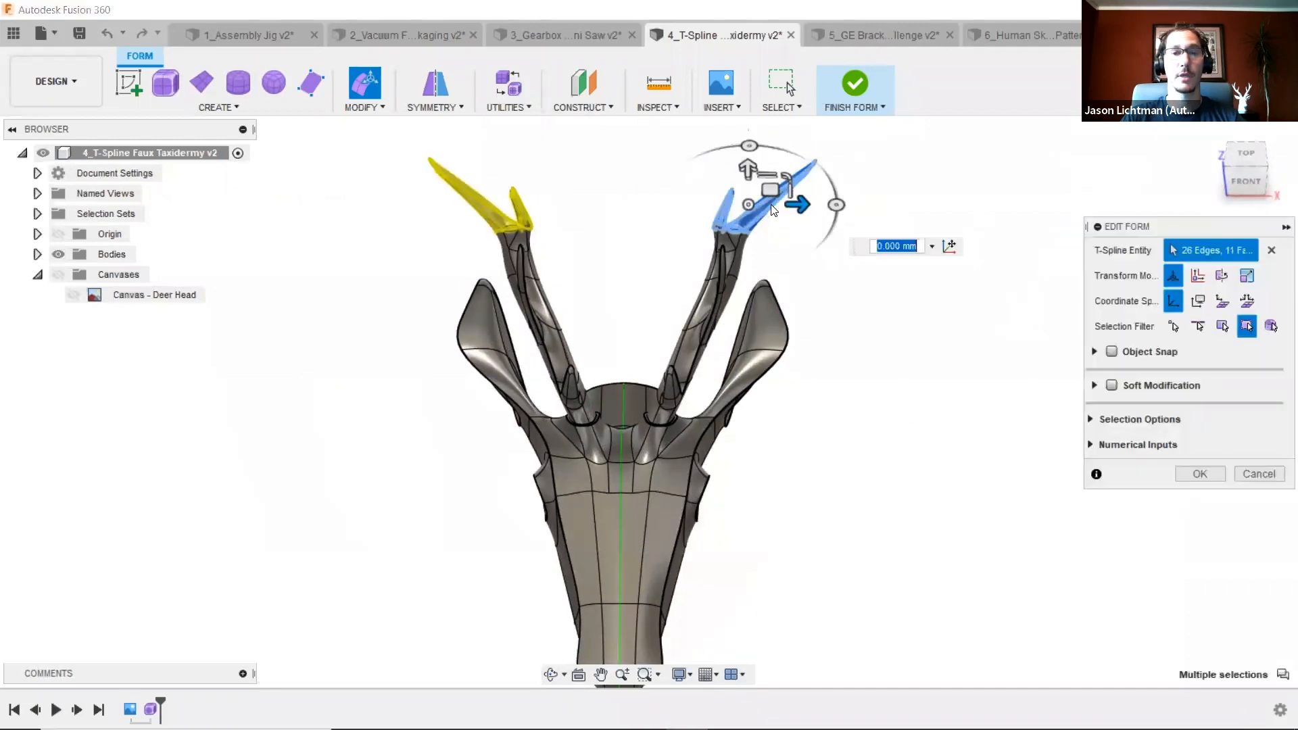
{"action": "left_click_drag", "start_coordinate": [754, 222], "coordinate": [789, 221]}
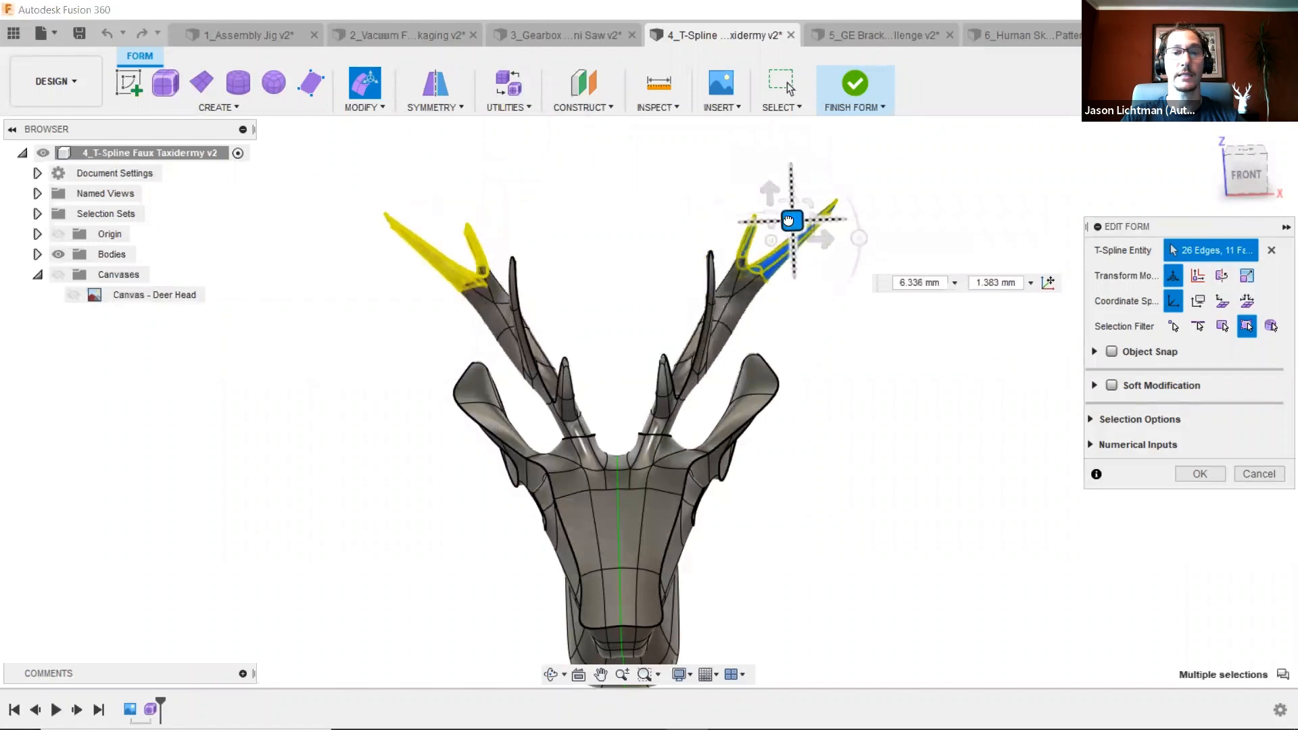
{"action": "left_click", "coordinate": [828, 309]}
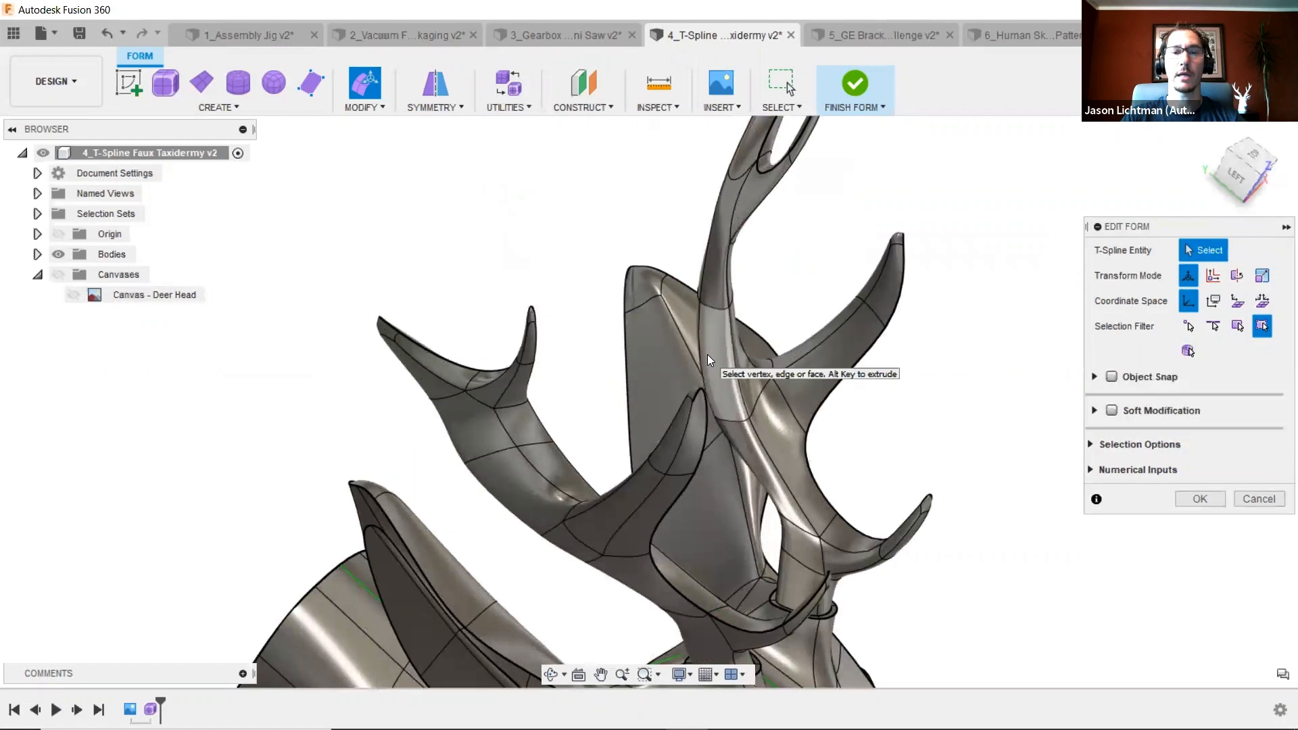
- Select the end edges of the inner antler tine and move them to reshape the tine tip
{"action": "left_click", "coordinate": [727, 403]}
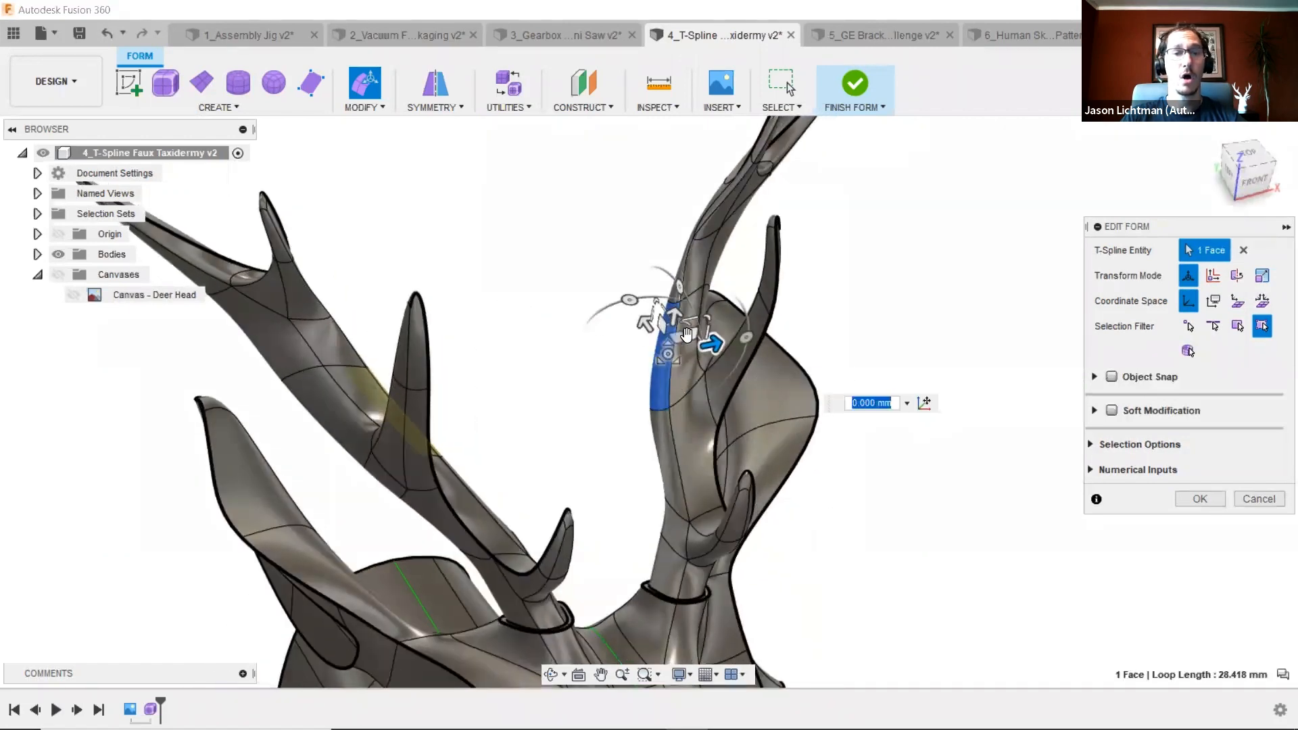
{"action": "left_click_drag", "start_coordinate": [686, 336], "coordinate": [610, 222], "text": "alt"}
{"action": "left_click", "coordinate": [511, 189]}
{"action": "middle_click_drag", "start_coordinate": [574, 230], "coordinate": [551, 203], "text": "shift"}
{"action": "left_click_drag", "start_coordinate": [548, 197], "coordinate": [622, 323]}
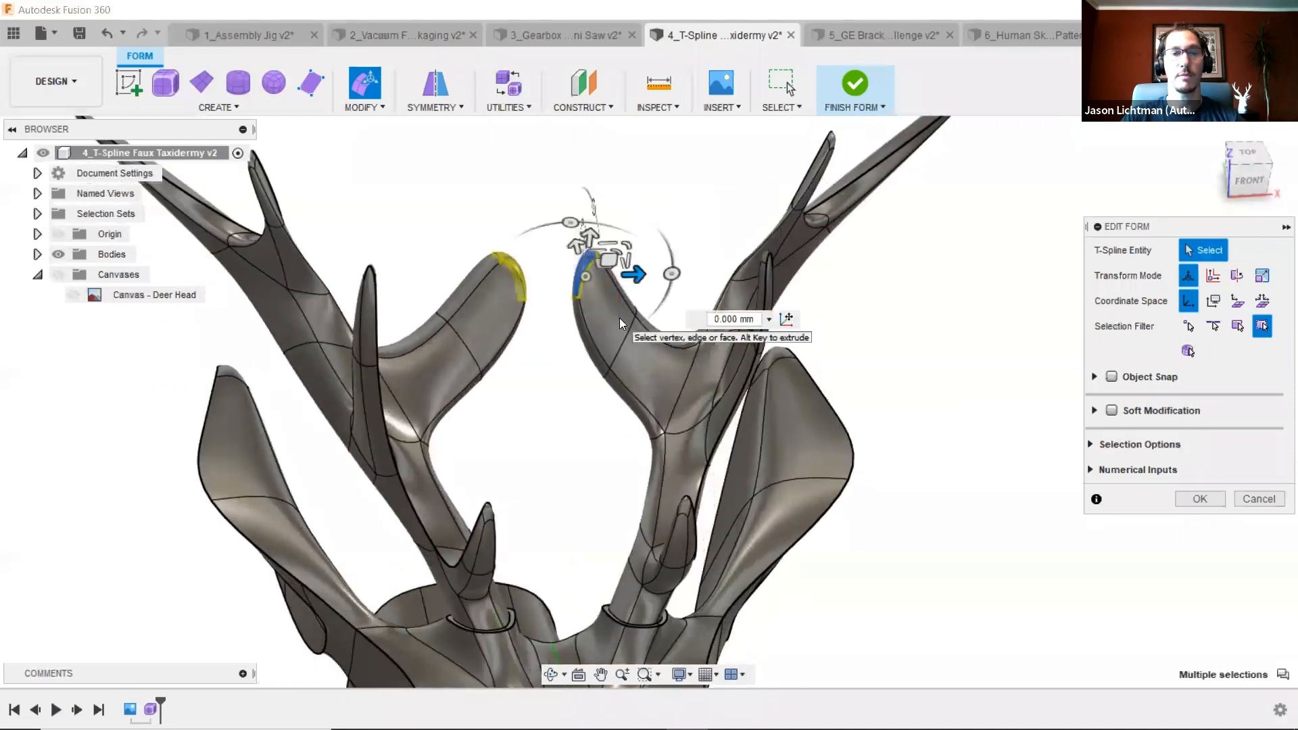
{"action": "left_click_drag", "start_coordinate": [633, 241], "coordinate": [616, 254]}
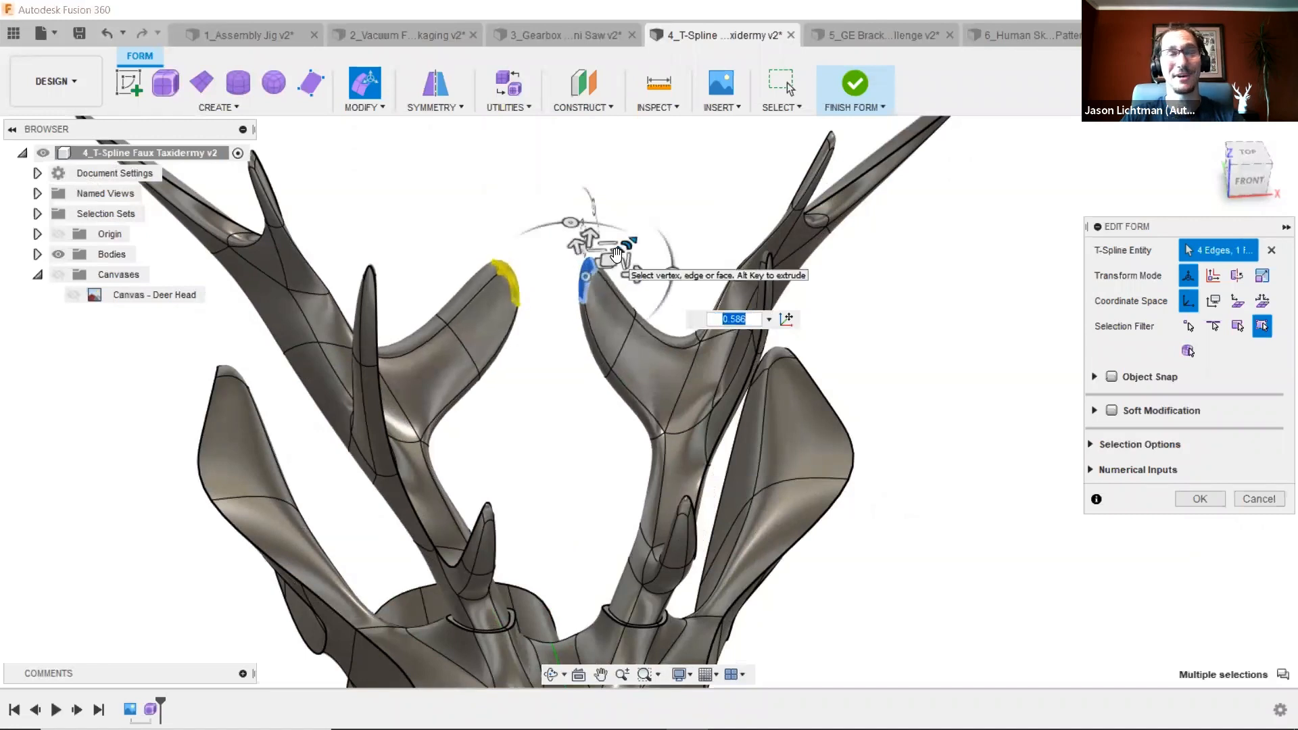
{"action": "left_click_drag", "start_coordinate": [617, 254], "coordinate": [608, 302]}
- Adjust the tine tip edges further, then exit Edit Form and return to the solid workspace
{"action": "double_click", "coordinate": [615, 348]}
{"action": "middle_click_drag", "start_coordinate": [635, 346], "coordinate": [687, 344], "text": "shift"}
{"action": "left_click_drag", "start_coordinate": [687, 344], "coordinate": [689, 368]}
{"action": "middle_click_drag", "start_coordinate": [812, 308], "coordinate": [816, 307], "text": "shift"}
{"action": "left_click", "coordinate": [816, 307]}
{"action": "scroll", "coordinate": [906, 401], "scroll_direction": "down", "scroll_amount": 8}
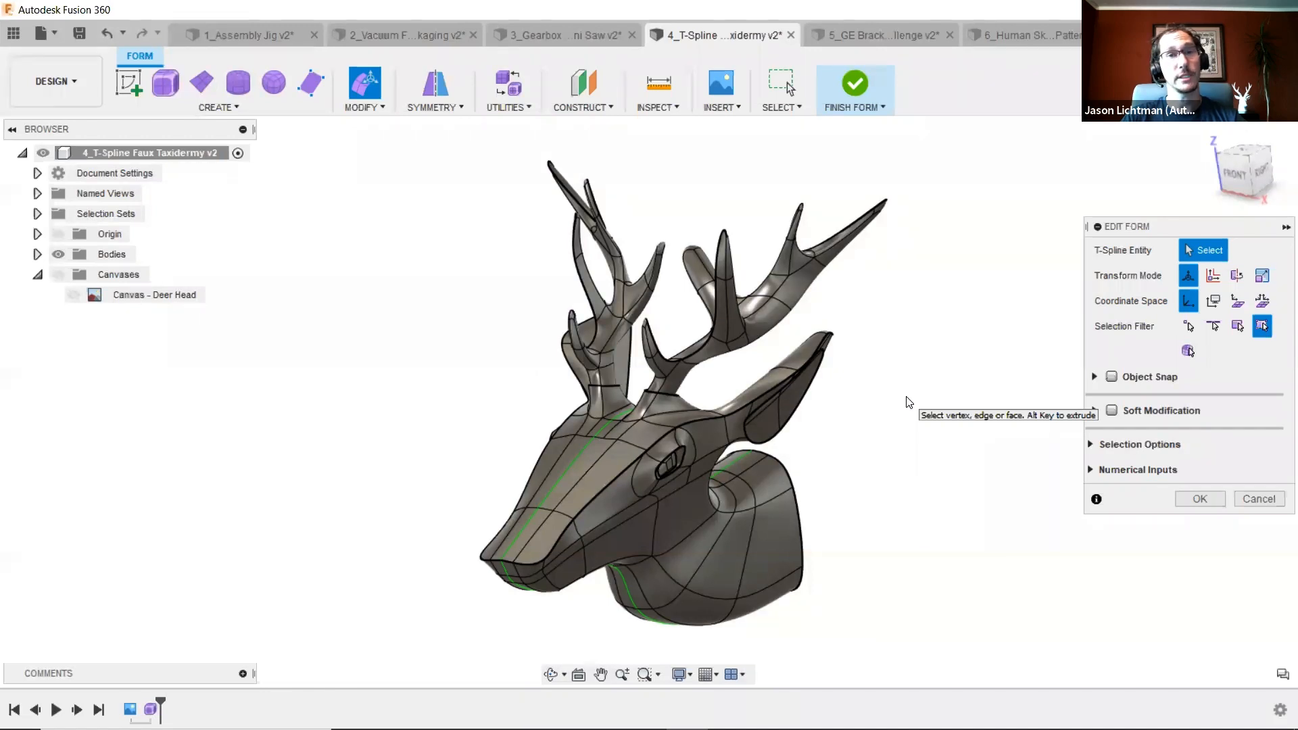
{"action": "key", "text": "Escape"}
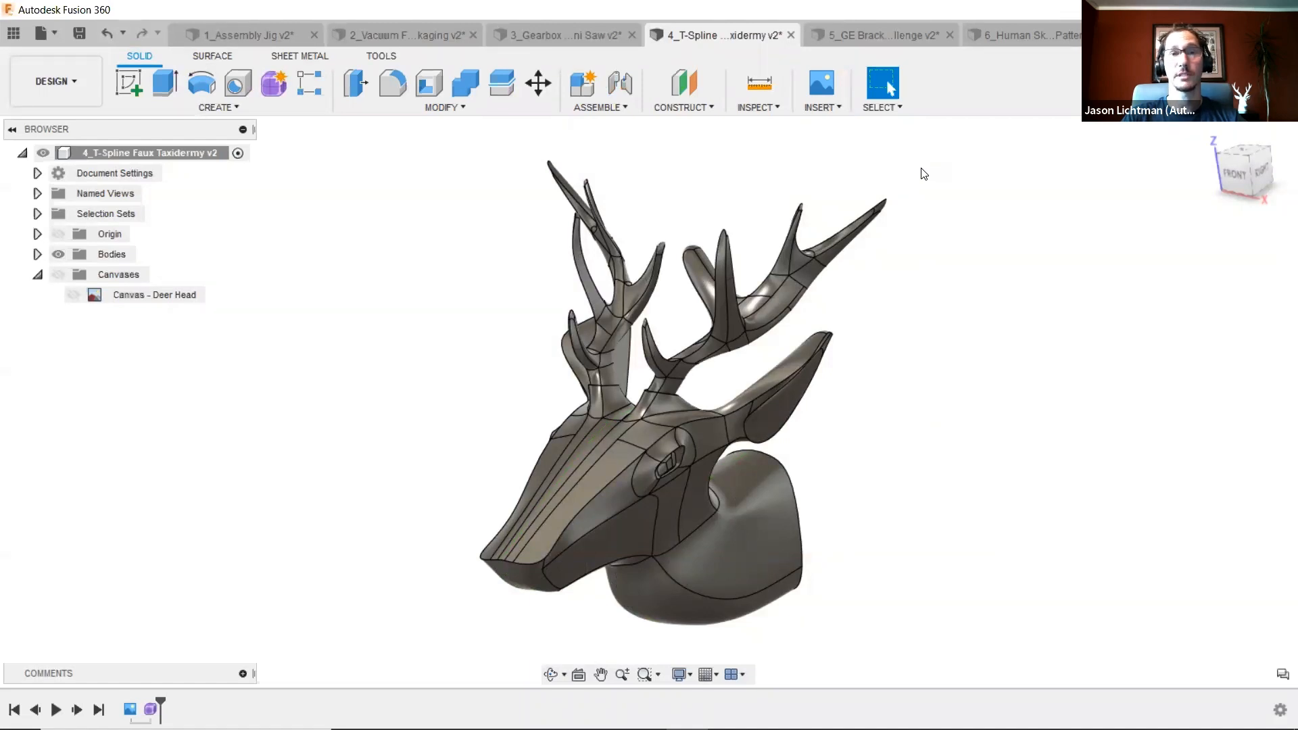
- Switch to the presentation slides and advance to the generative design slide
{"action": "key", "text": "alt+Tab"}
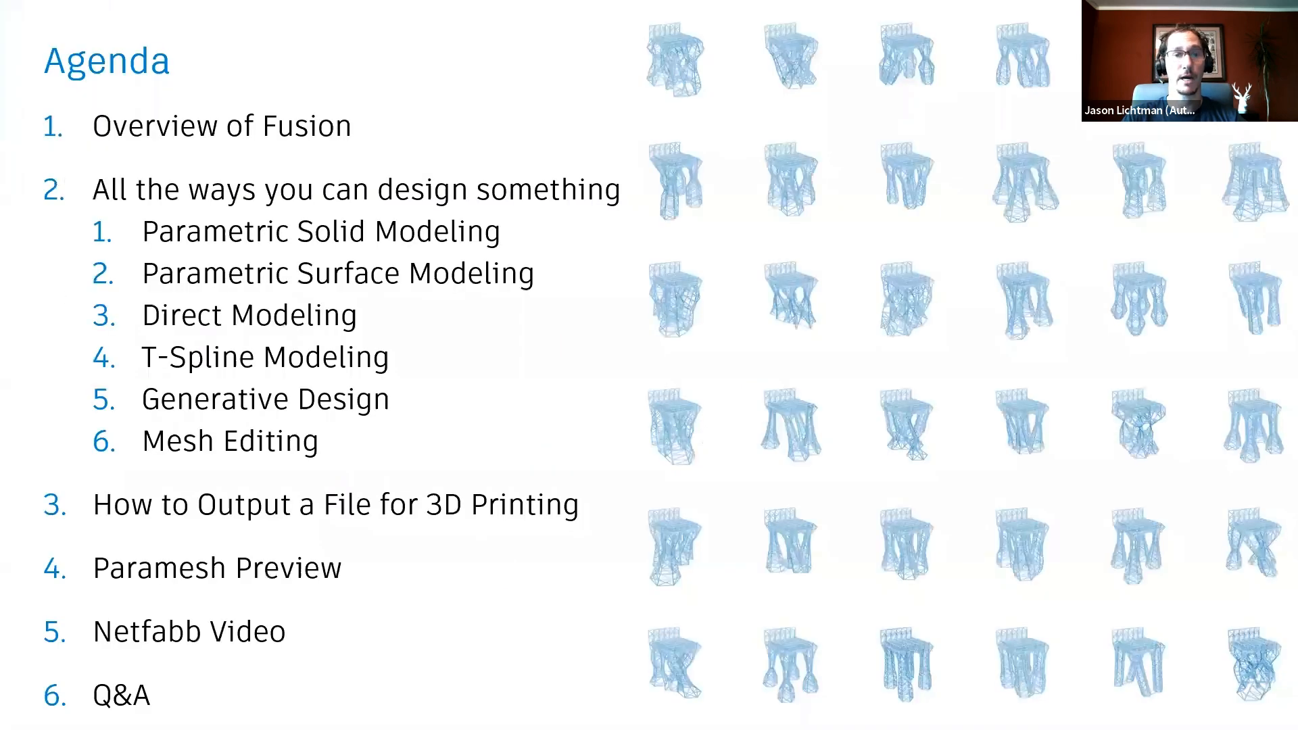
{"action": "key", "text": "Right"}
{"action": "key", "text": "Right"}
{"action": "key", "text": "Left"}
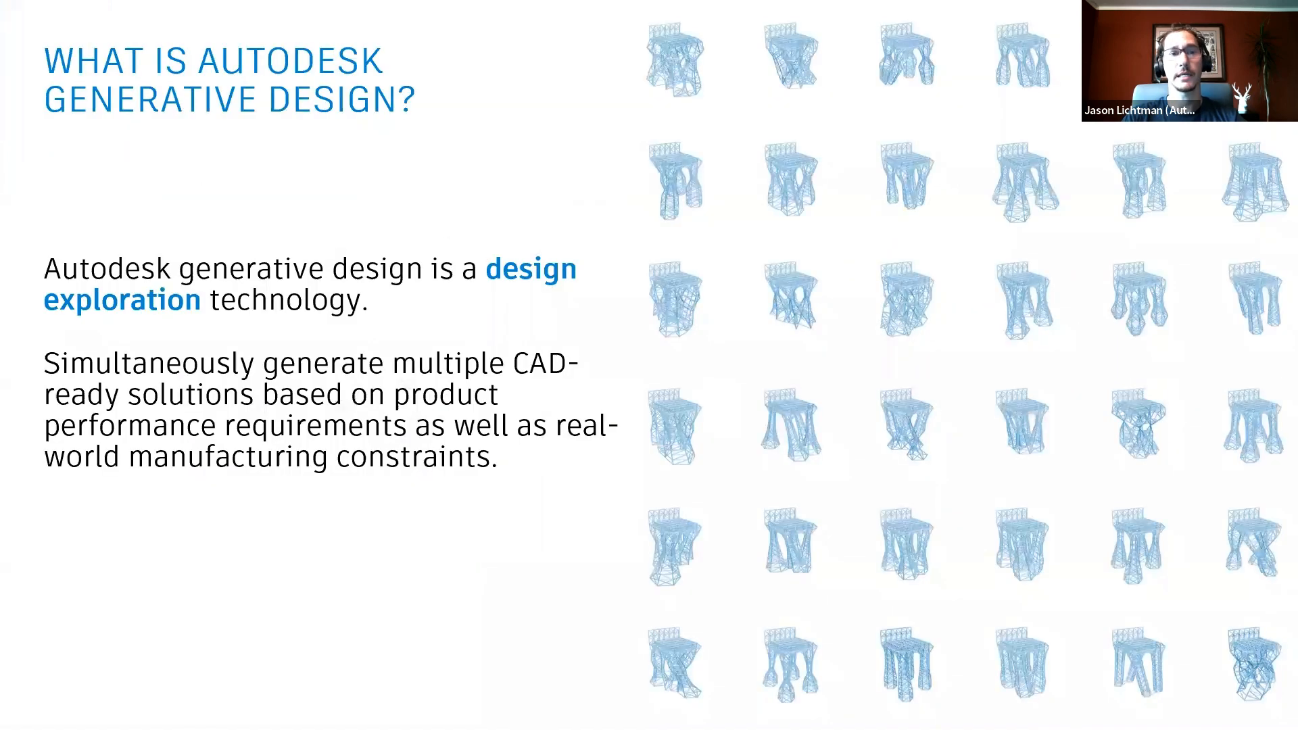
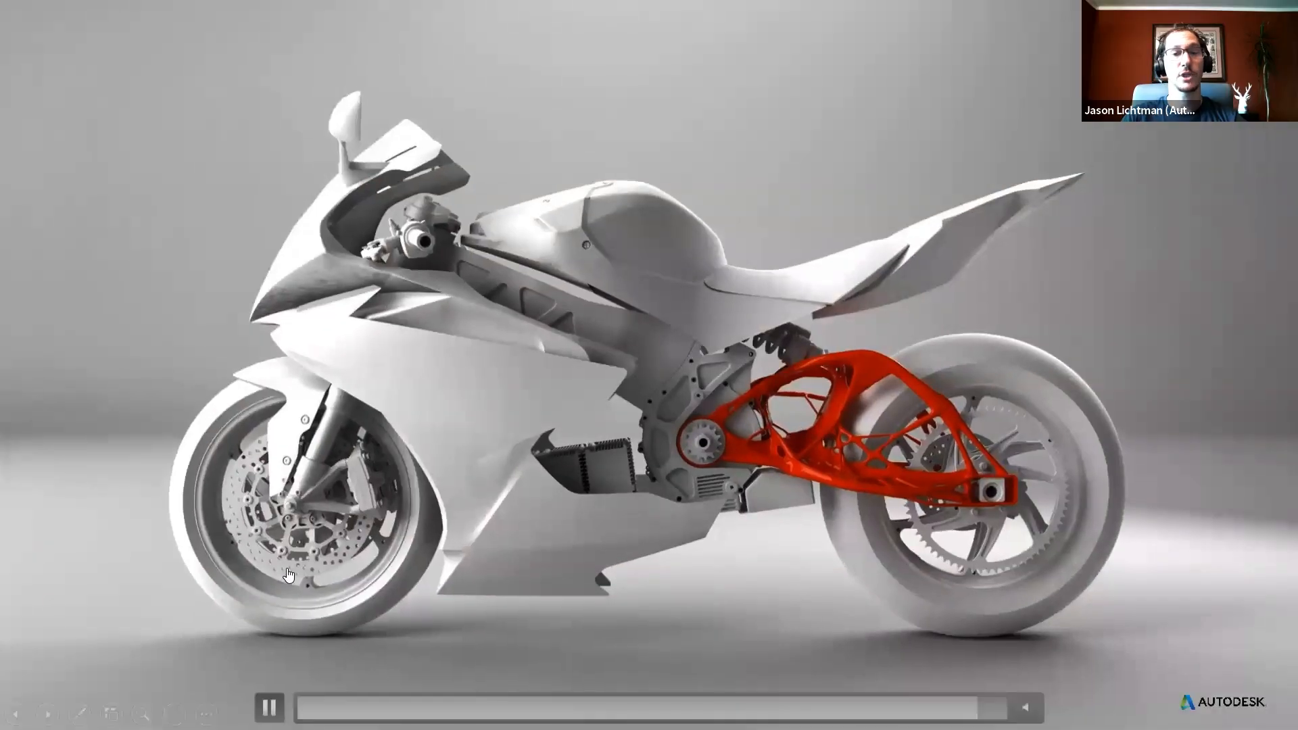
- Leave the presentation, return to Fusion 360 and open the 6_Human Skull Voronoi Pattern design
{"action": "left_click", "coordinate": [288, 569]}
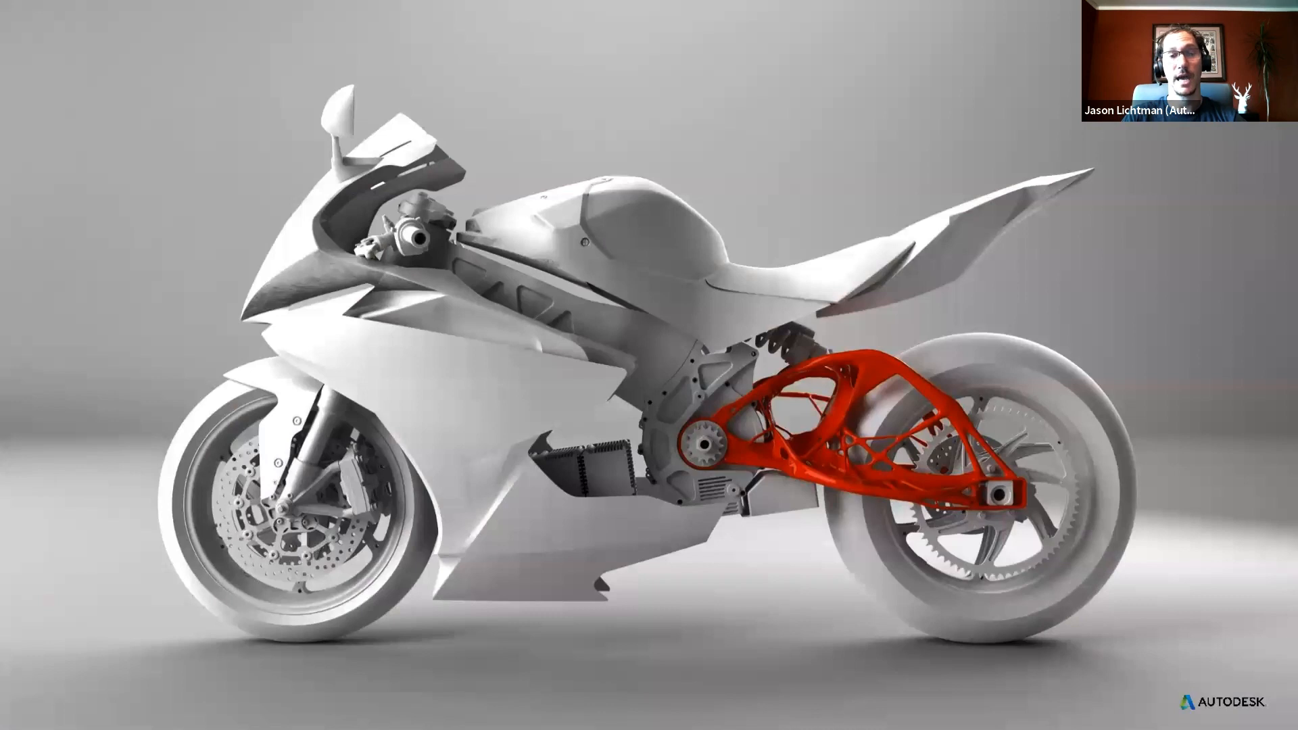
{"action": "key", "text": "alt+Tab"}
{"action": "key", "text": "alt+Tab"}
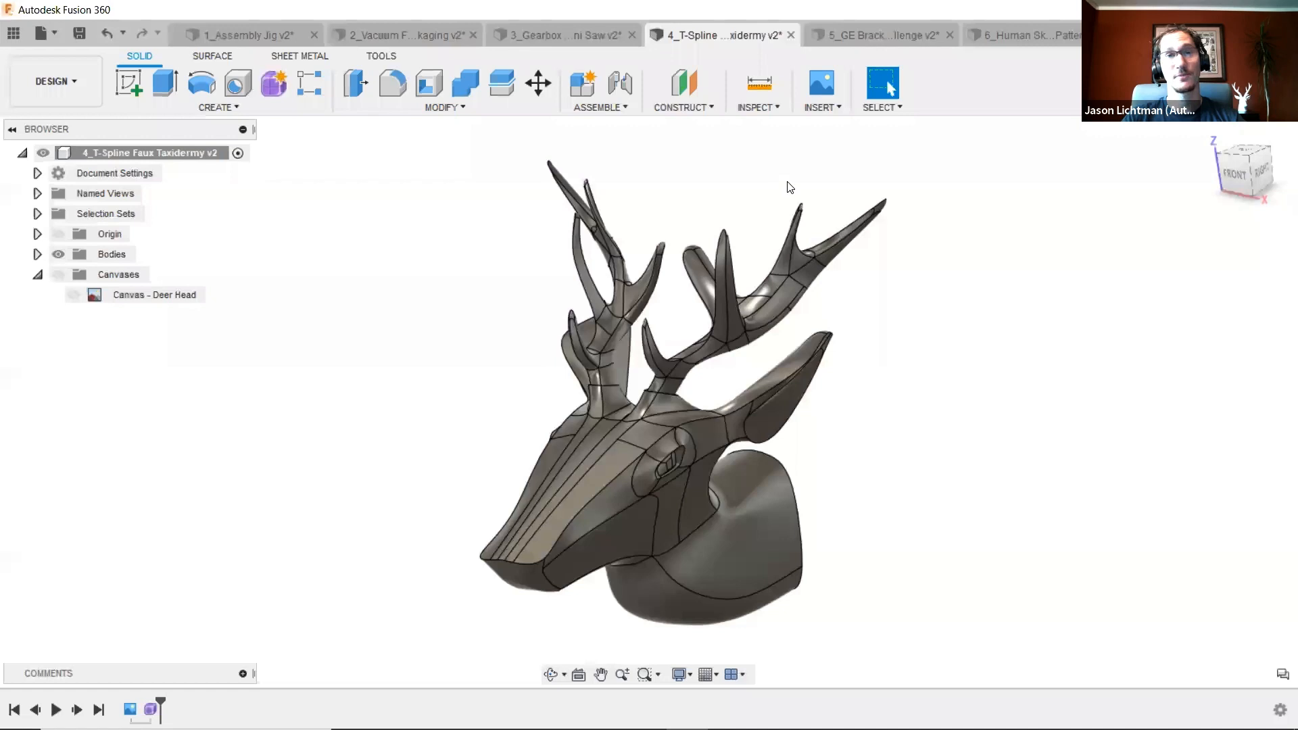
{"action": "left_click", "coordinate": [1029, 34]}
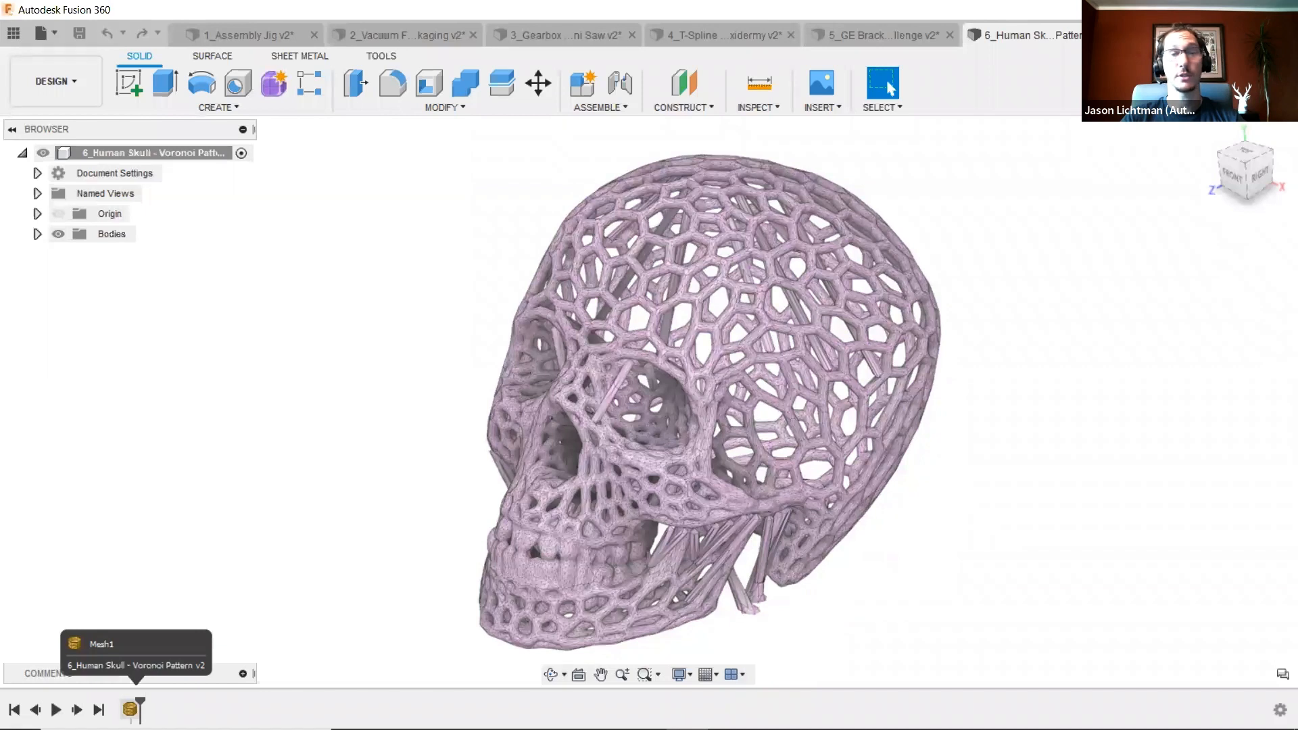
- Edit the skull's mesh feature from the timeline and set the face-selection brush to its smallest size
{"action": "right_click", "coordinate": [130, 710]}
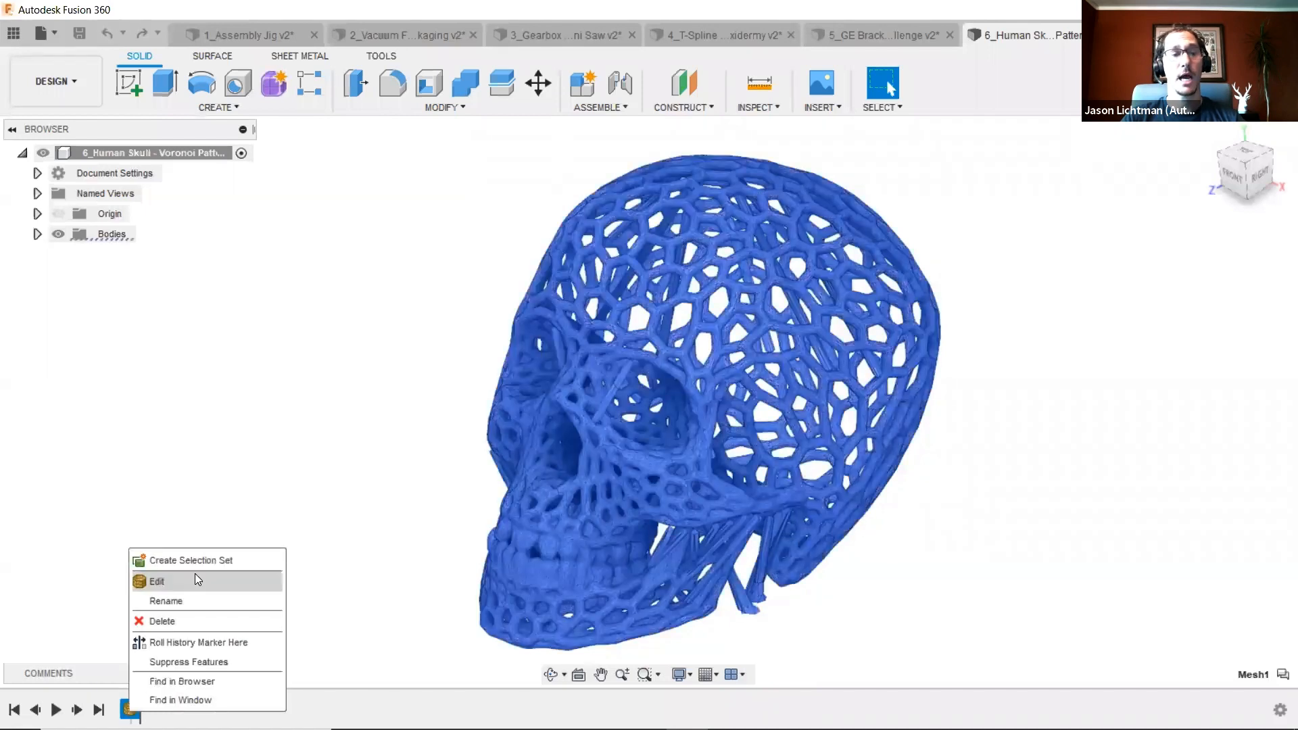
{"action": "left_click", "coordinate": [195, 574]}
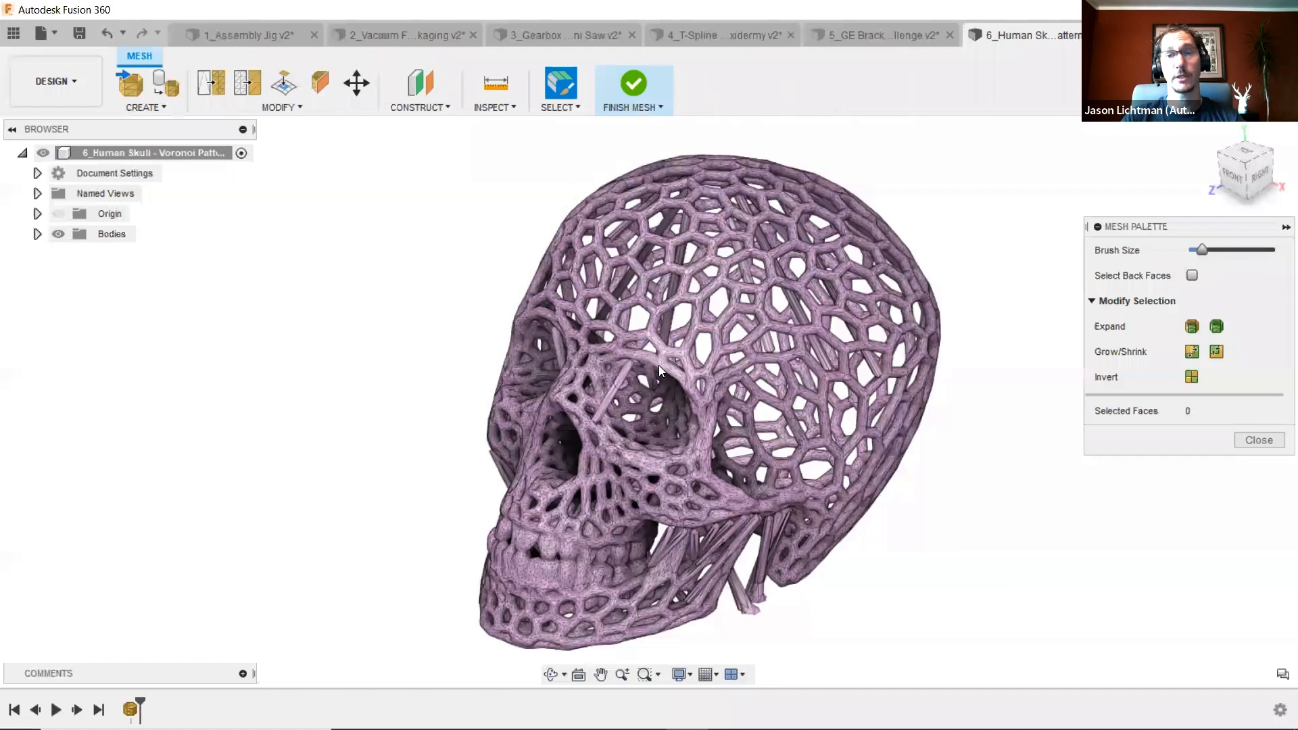
{"action": "left_click_drag", "start_coordinate": [1203, 252], "coordinate": [1233, 256]}
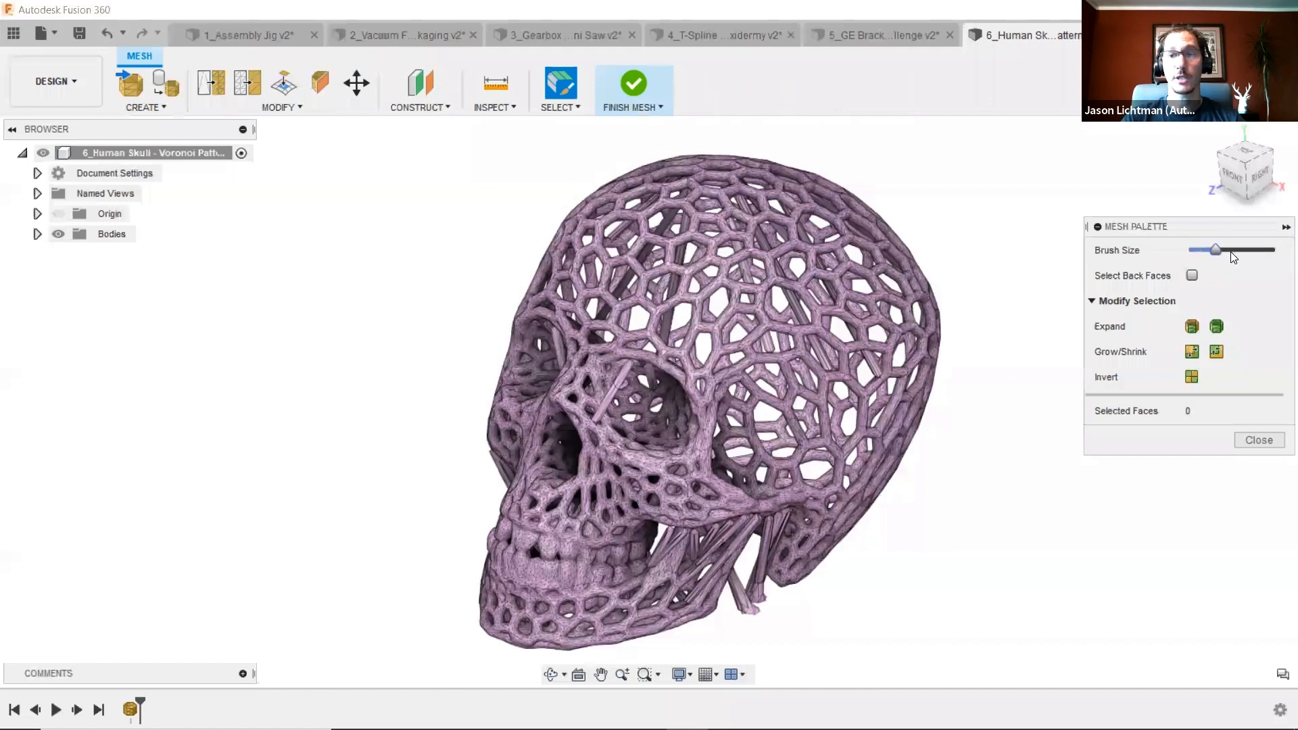
{"action": "left_click", "coordinate": [821, 319]}
{"action": "left_click_drag", "start_coordinate": [1233, 251], "coordinate": [1192, 251]}
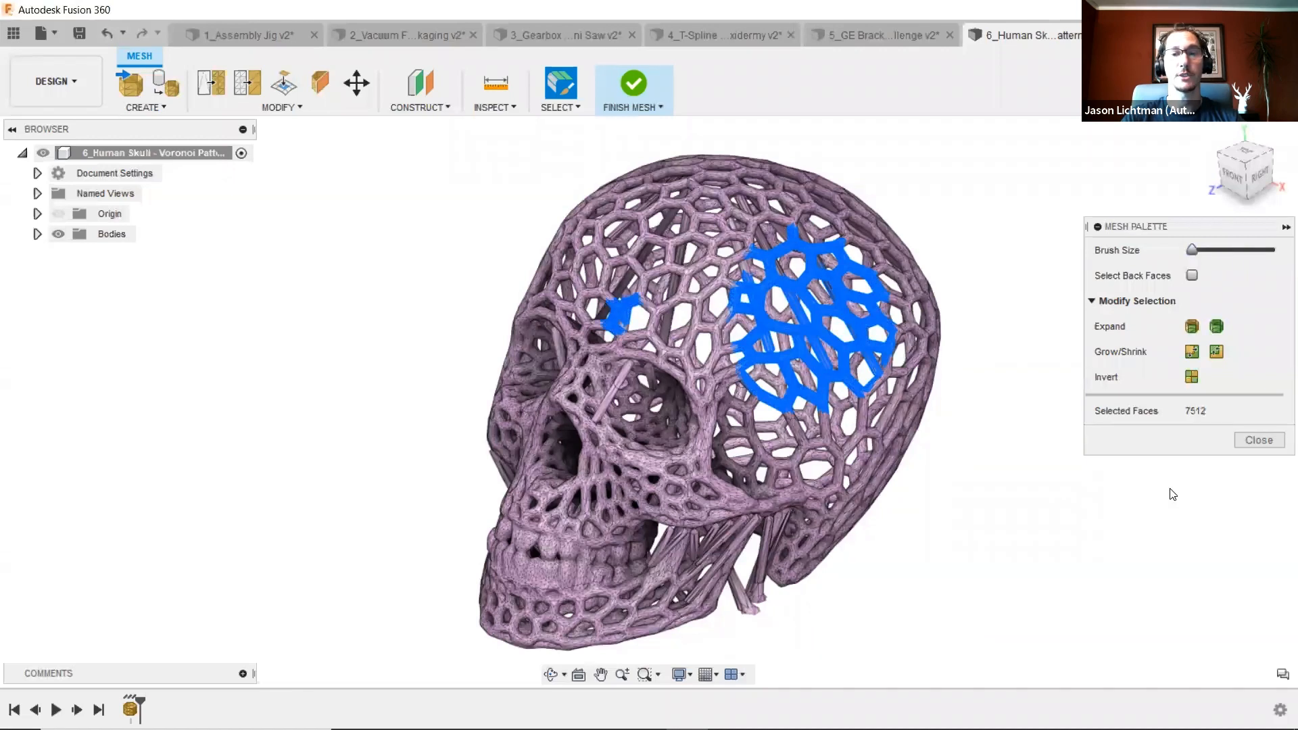
{"action": "left_click", "coordinate": [1155, 497]}
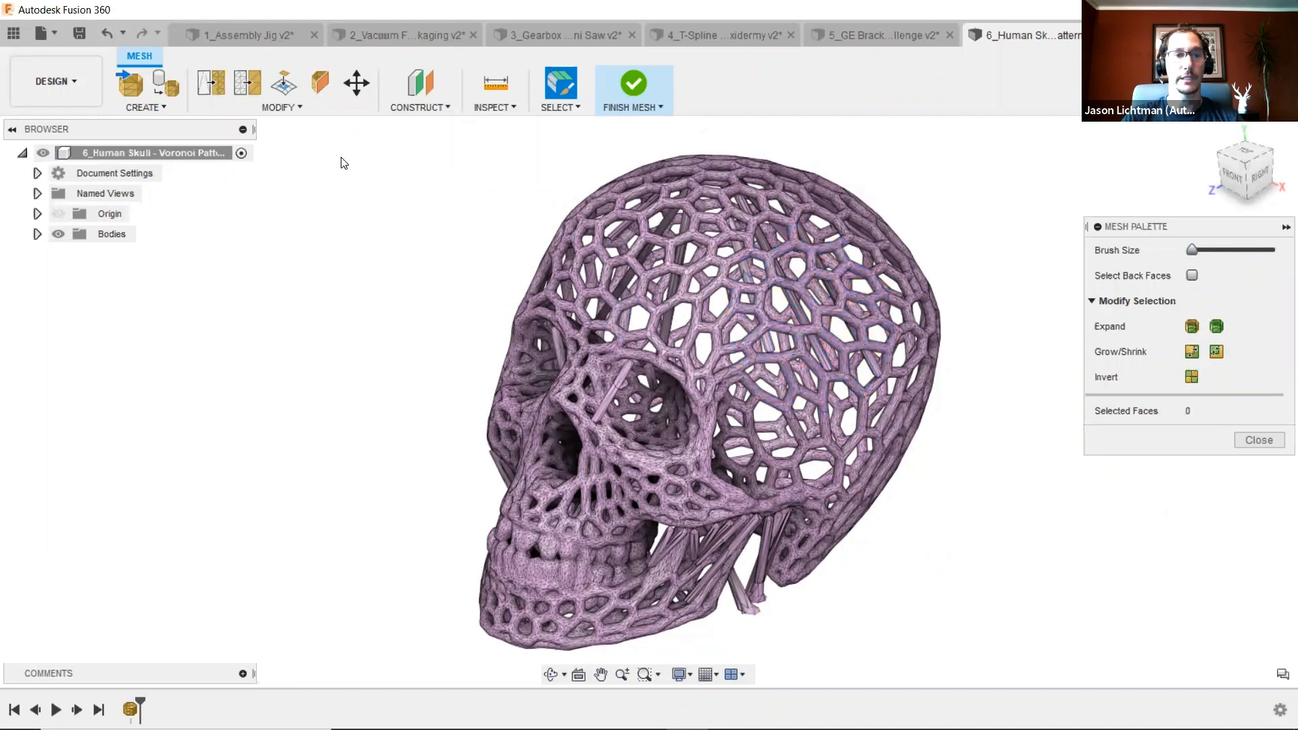
- Select a strut segment on the skull's crown and delete those mesh faces
{"action": "left_click", "coordinate": [290, 111]}
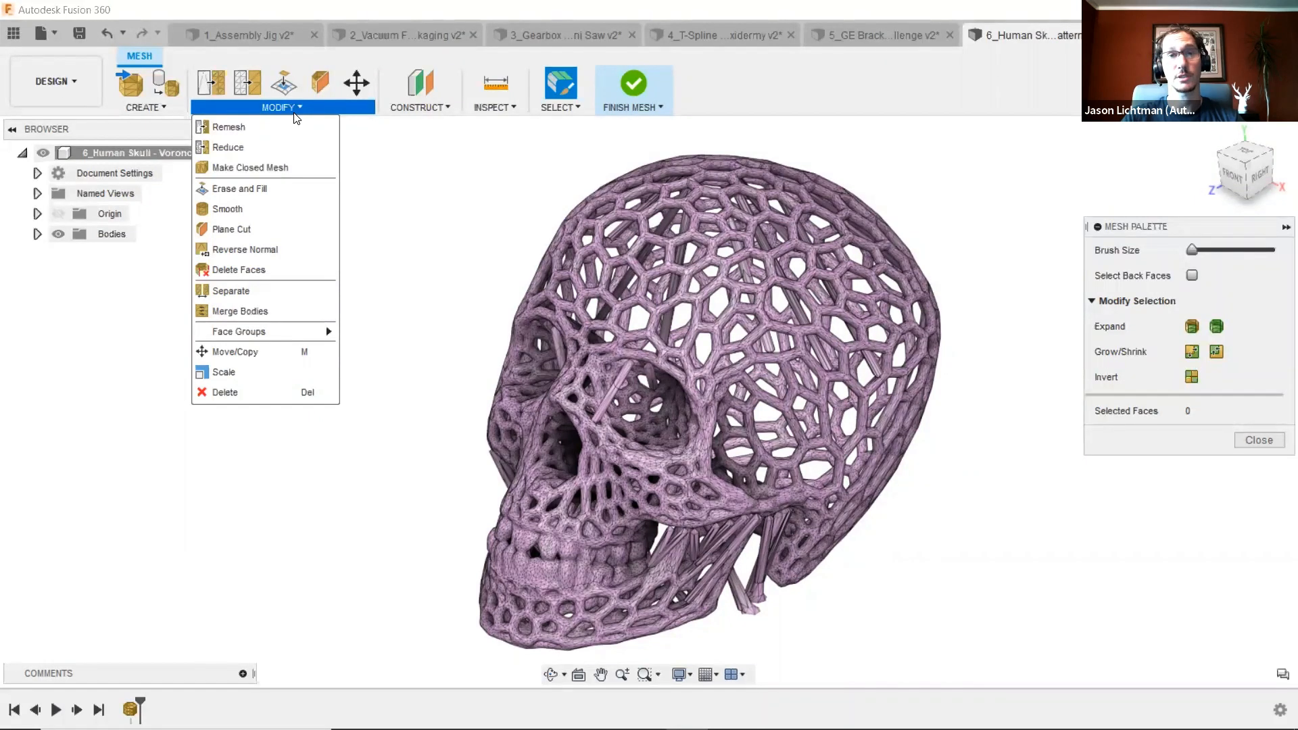
{"action": "left_click", "coordinate": [386, 188]}
{"action": "middle_click_drag", "start_coordinate": [793, 189], "coordinate": [890, 371], "text": "shift"}
{"action": "scroll", "coordinate": [891, 391], "scroll_direction": "up", "scroll_amount": 5}
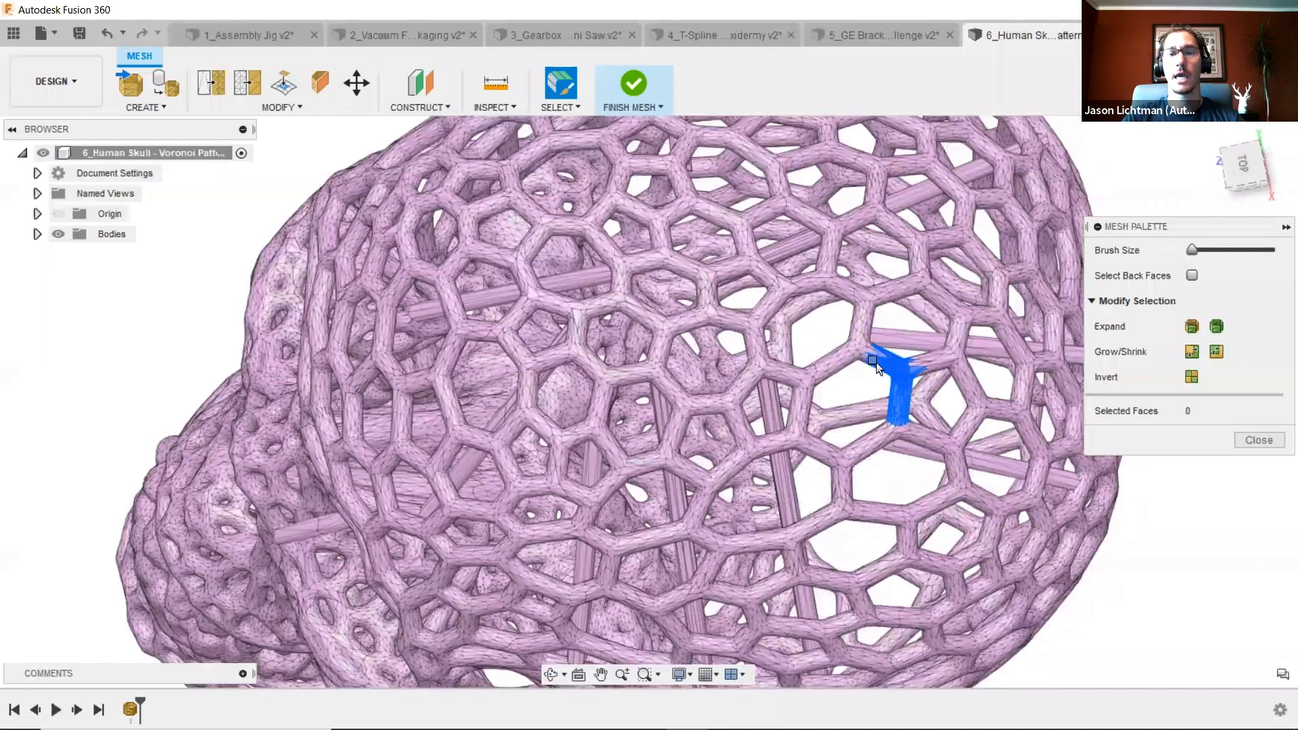
{"action": "left_click", "coordinate": [876, 363]}
{"action": "middle_click_drag", "start_coordinate": [882, 392], "coordinate": [879, 312], "text": "shift"}
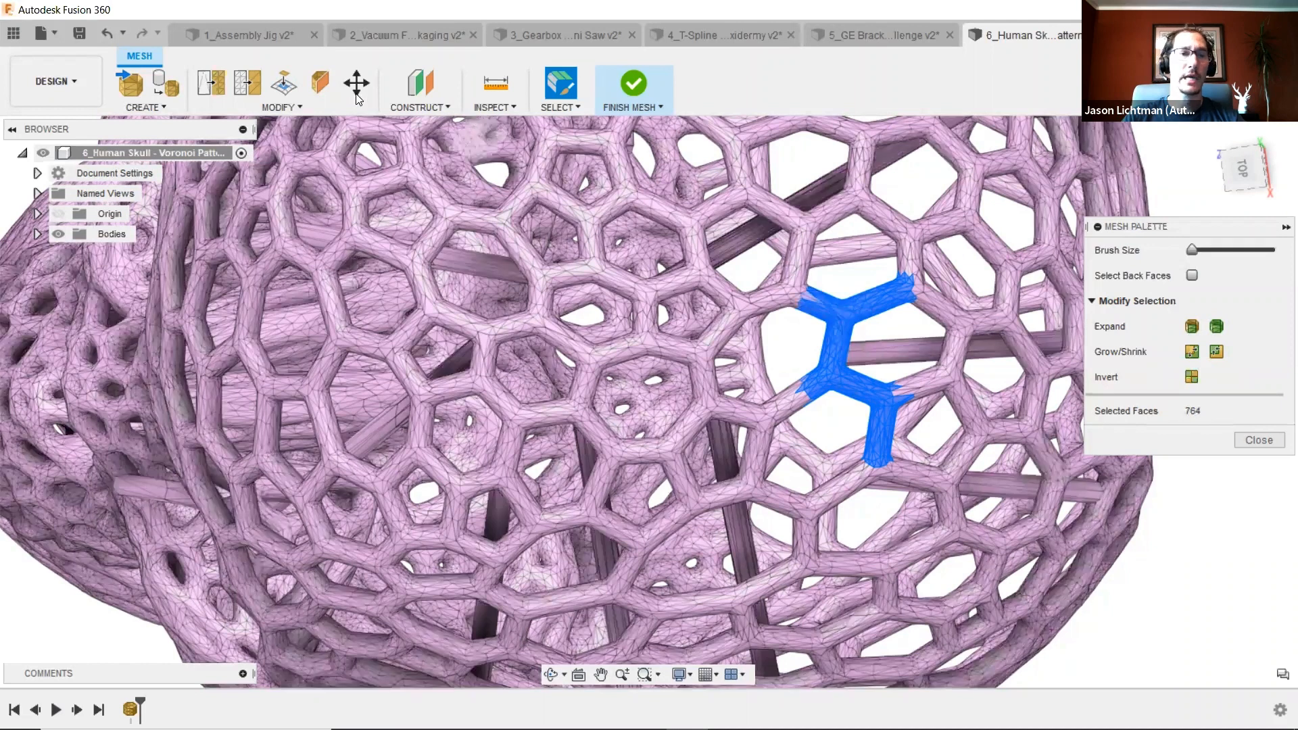
{"action": "left_click", "coordinate": [342, 107]}
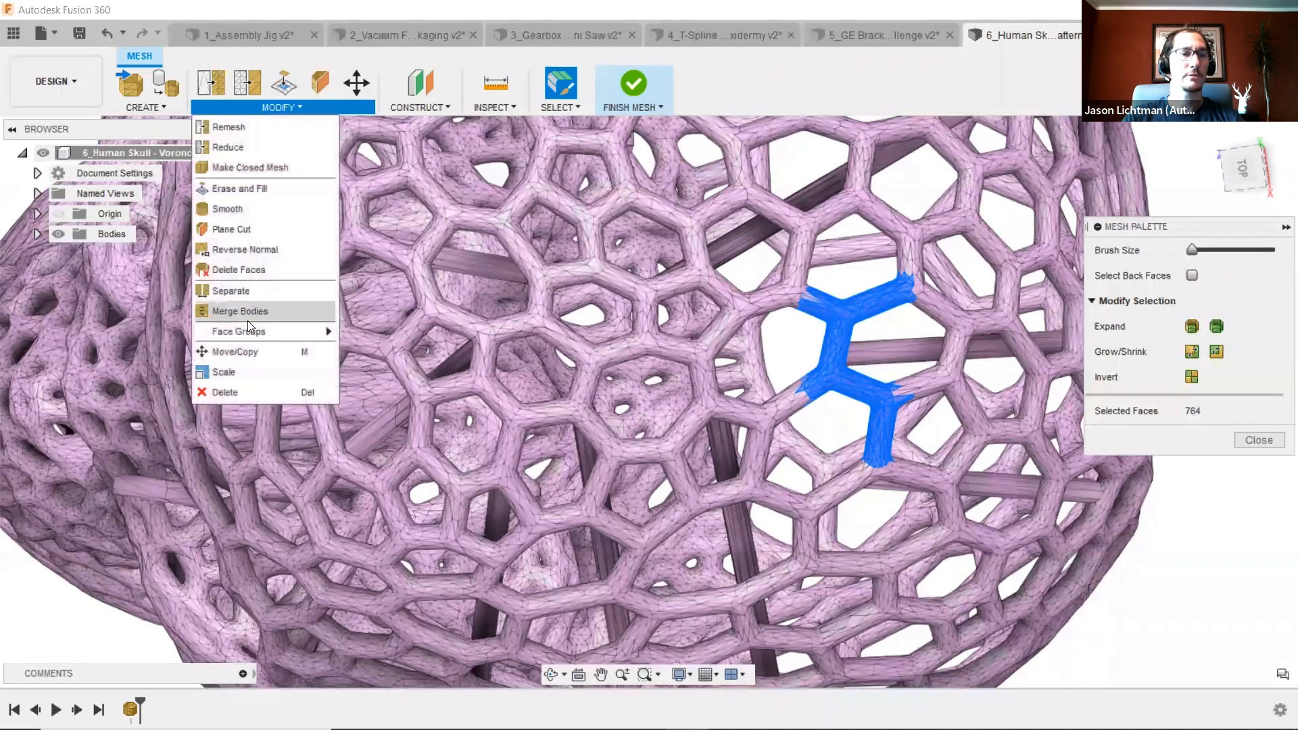
{"action": "left_click", "coordinate": [242, 387]}
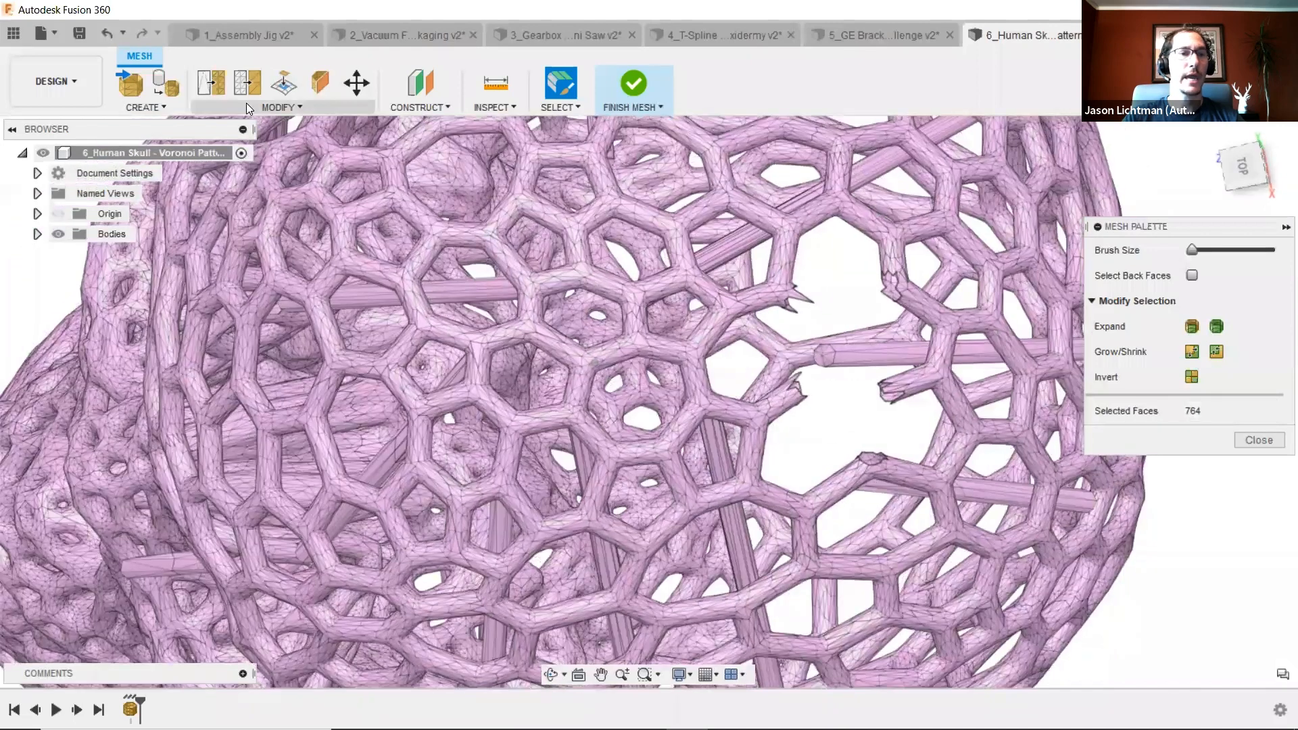
- Make a closed mesh of the skull body with Standard rebuild mode and density 250, then close the mesh palette
{"action": "left_click", "coordinate": [246, 105]}
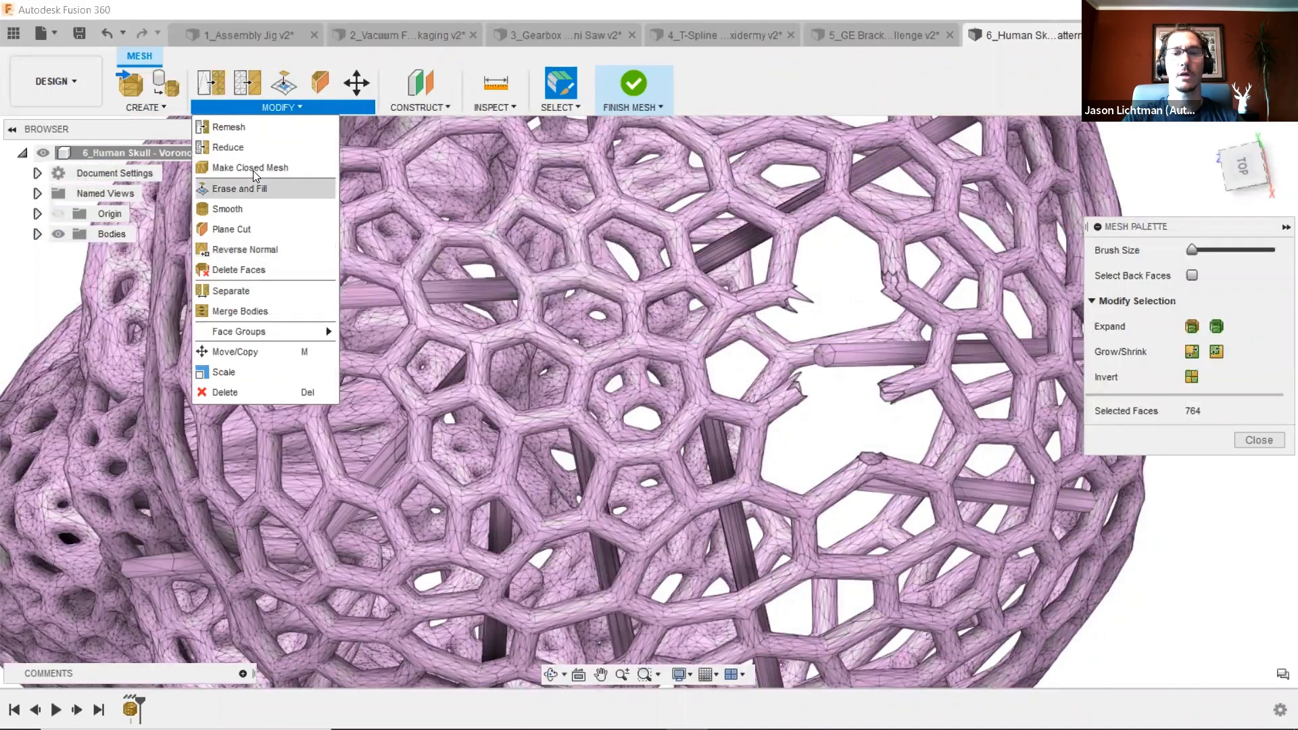
{"action": "left_click", "coordinate": [251, 169]}
{"action": "left_click", "coordinate": [956, 334]}
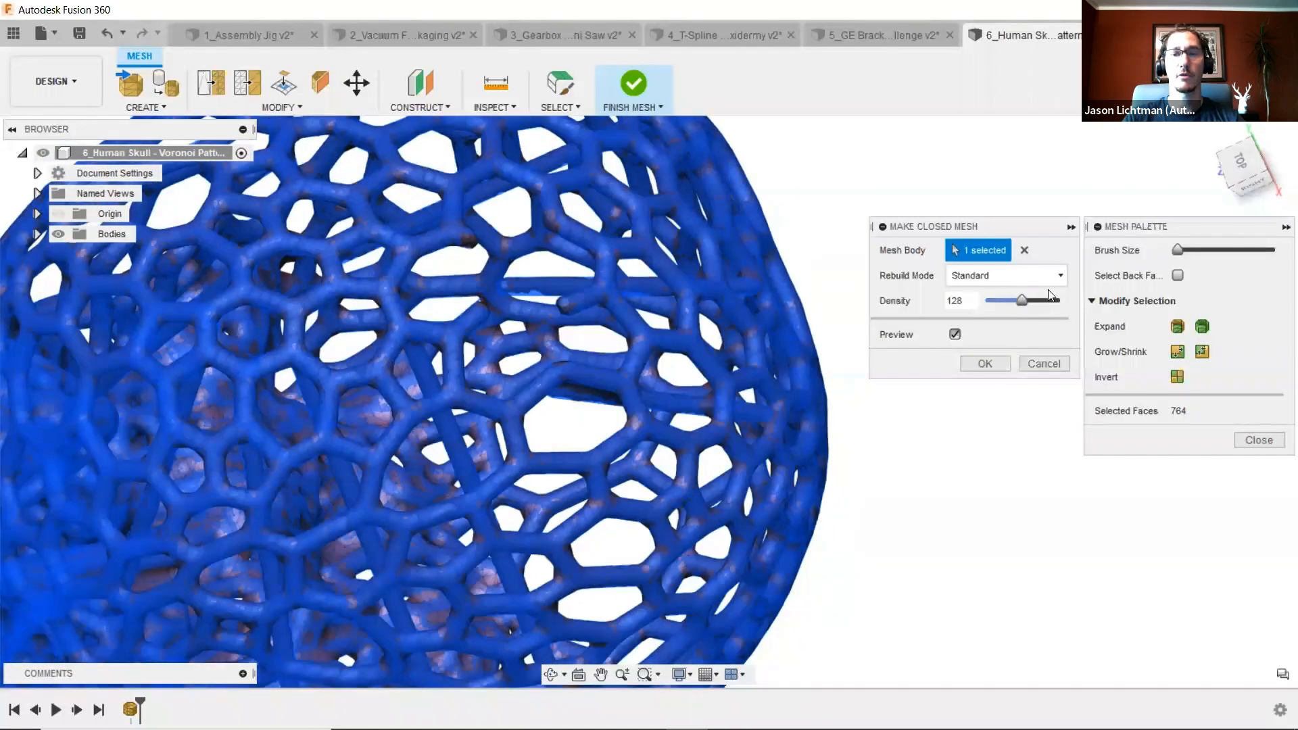
{"action": "left_click_drag", "start_coordinate": [1050, 298], "coordinate": [1060, 301]}
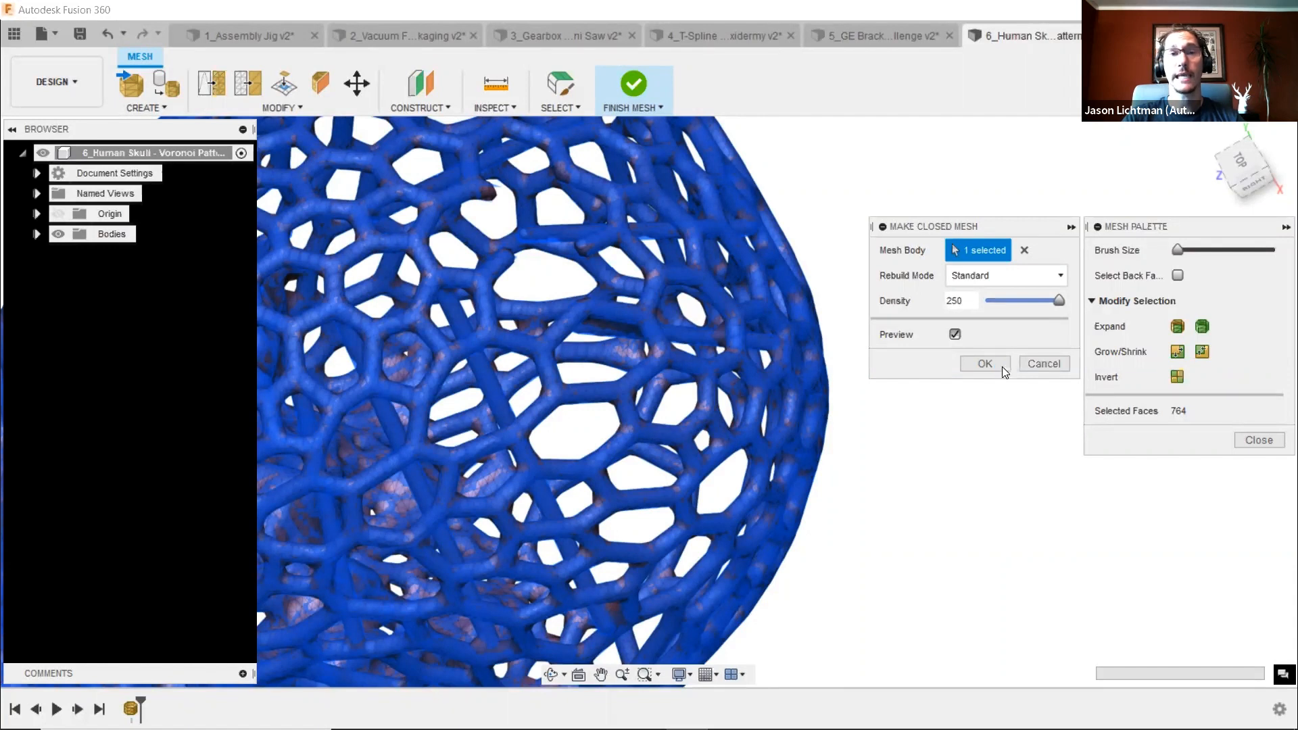
{"action": "left_click", "coordinate": [1045, 363]}
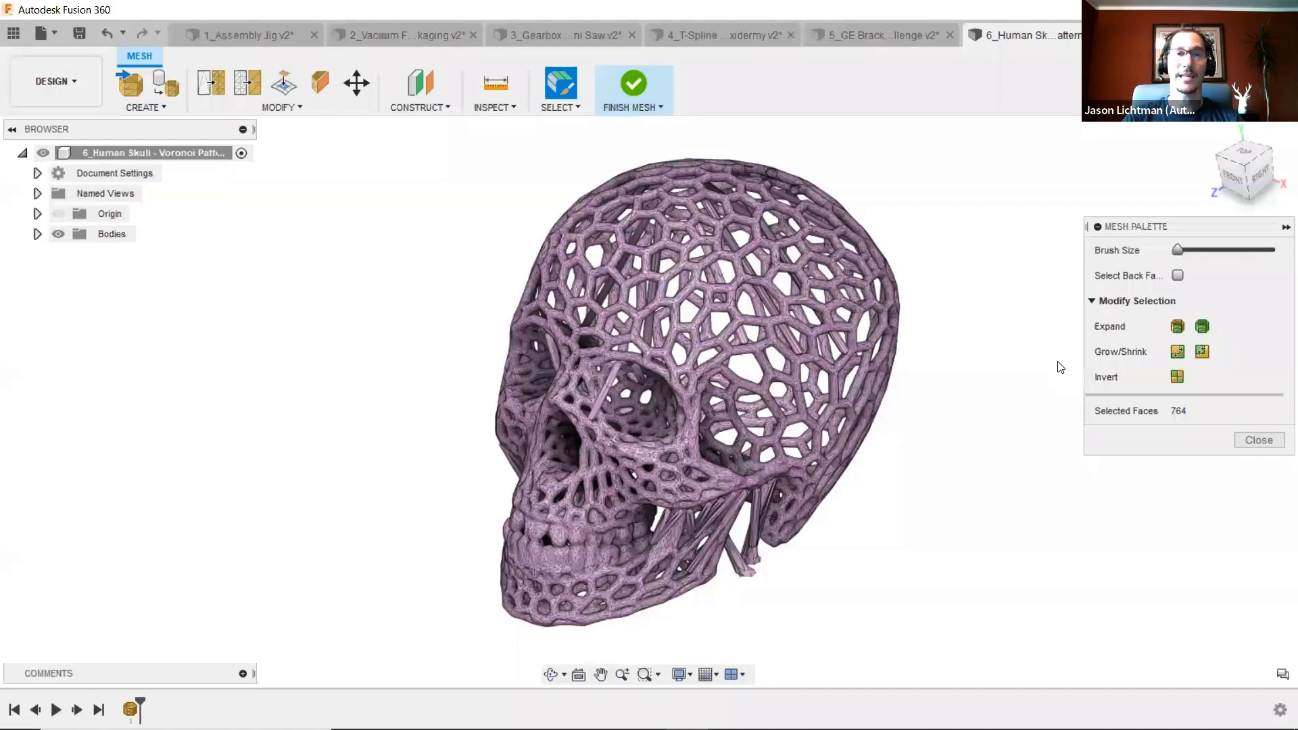
{"action": "left_click", "coordinate": [1259, 440]}
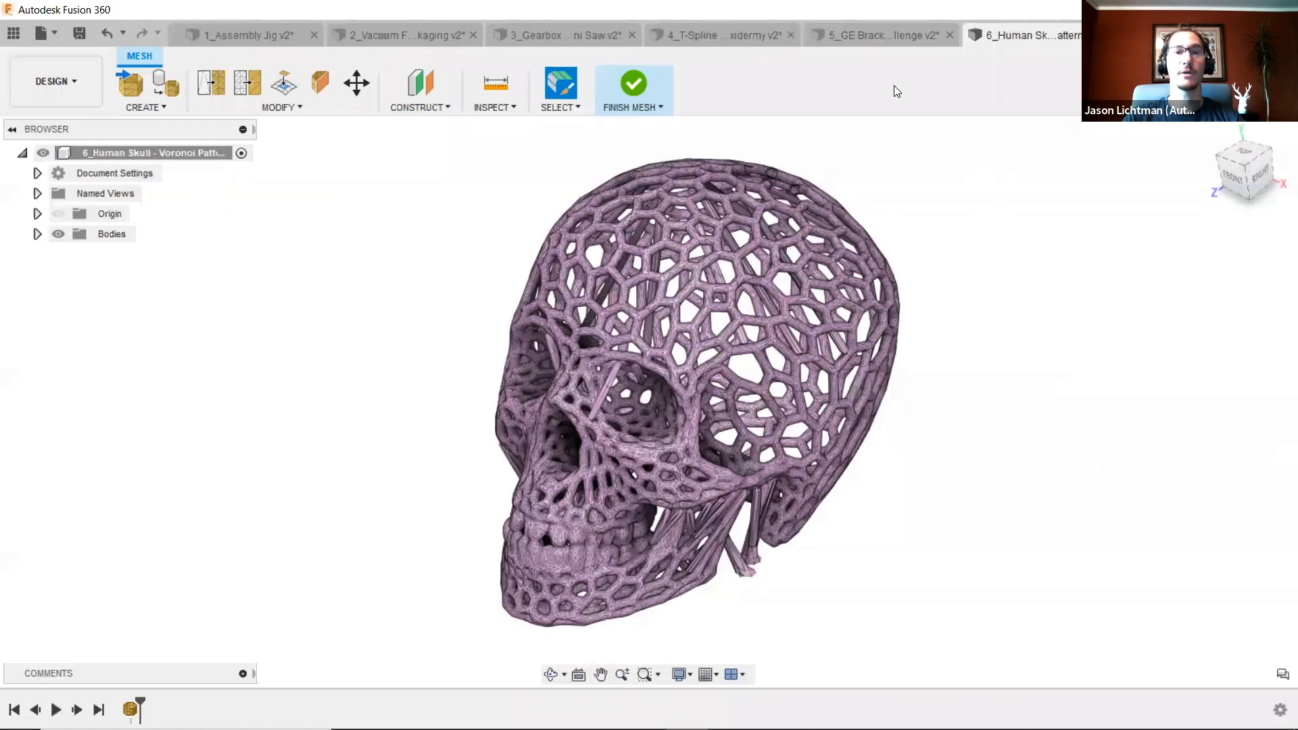
- Switch to the GE Bracket Challenge design and send the bracket to 3D Print using PreForm as the print utility
{"action": "left_click", "coordinate": [891, 36]}
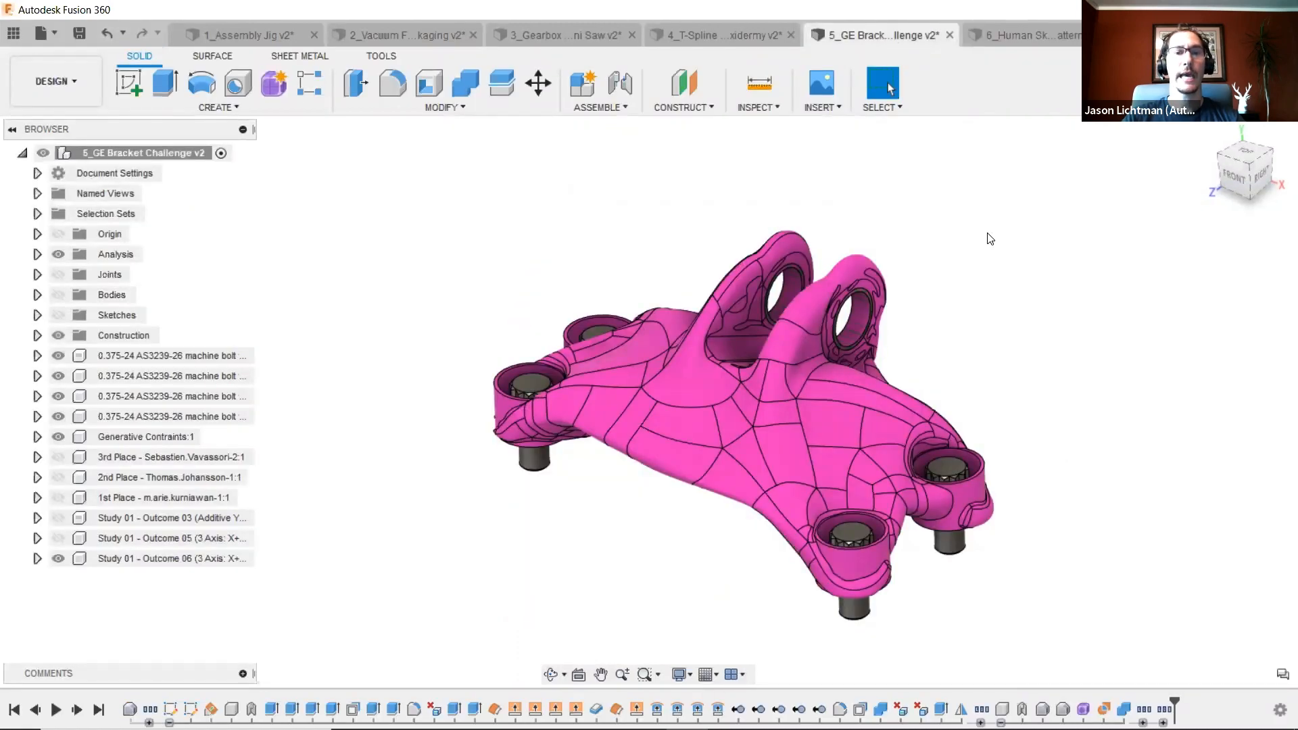
{"action": "middle_click_drag", "start_coordinate": [990, 239], "coordinate": [938, 333], "text": "shift"}
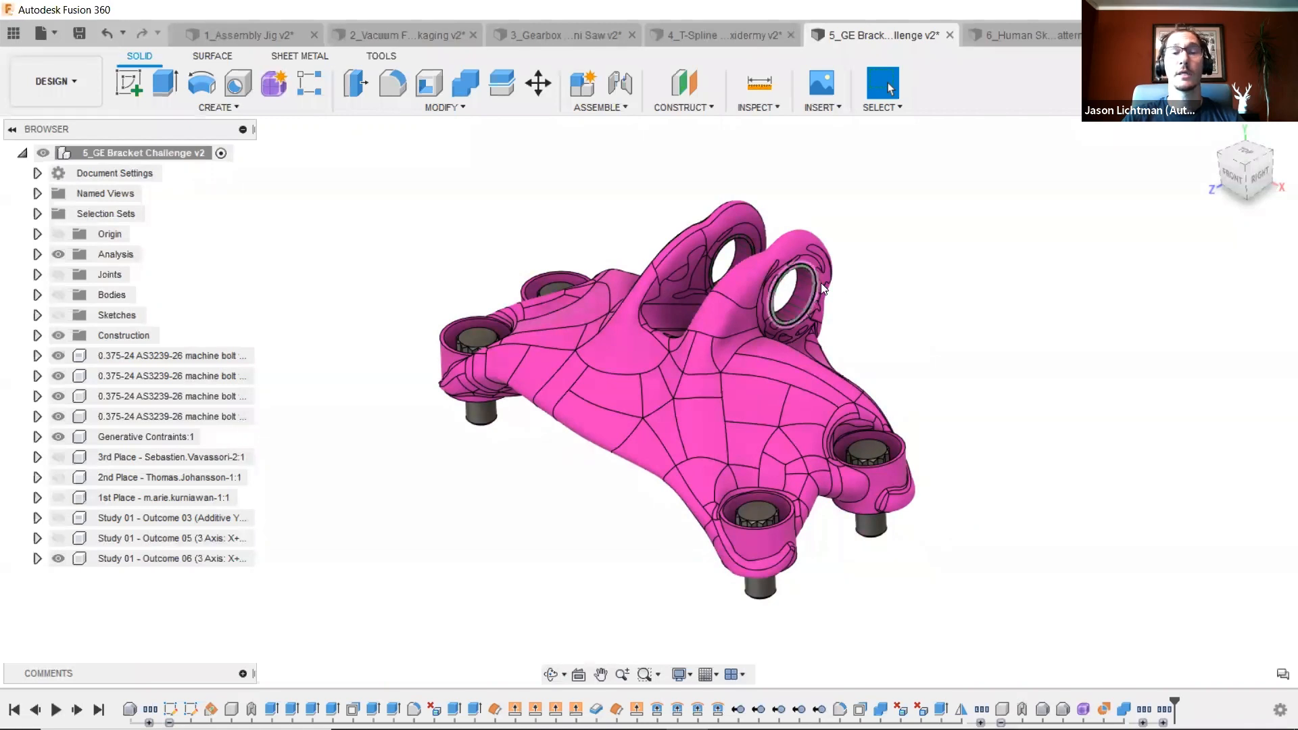
{"action": "left_click", "coordinate": [382, 57]}
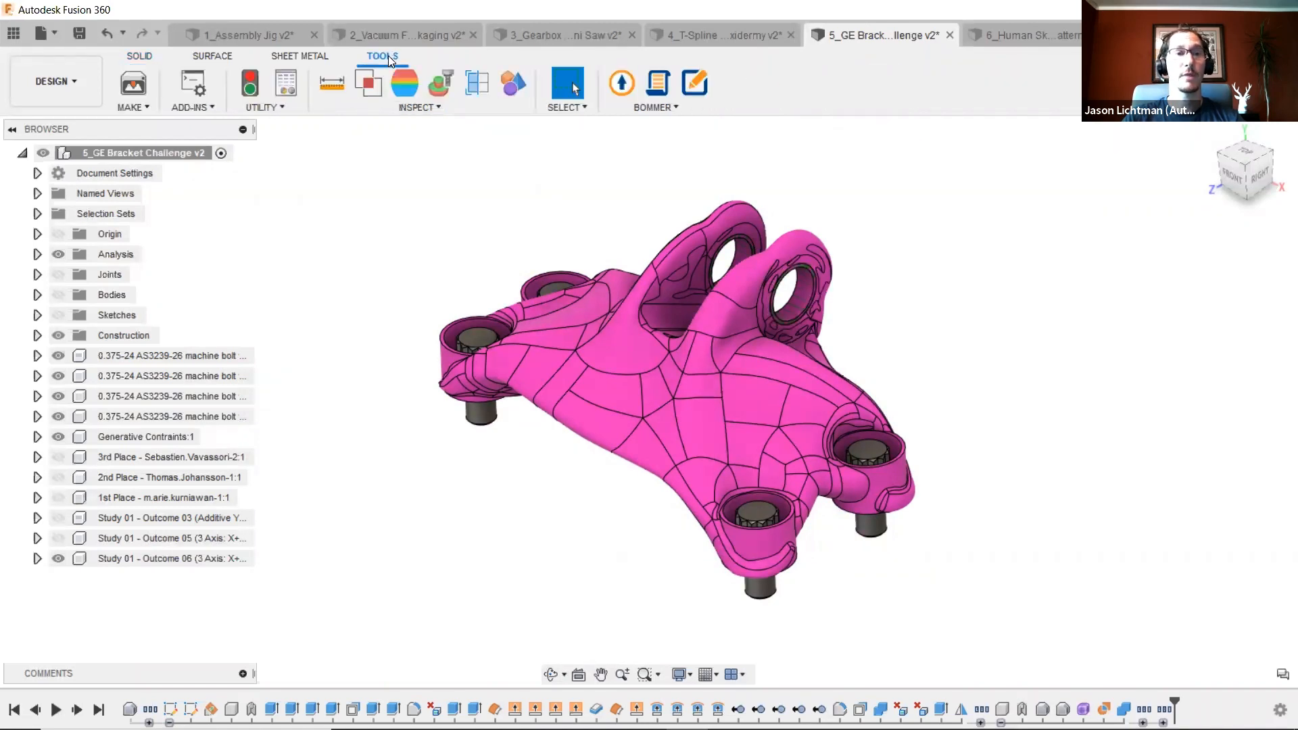
{"action": "left_click", "coordinate": [134, 87]}
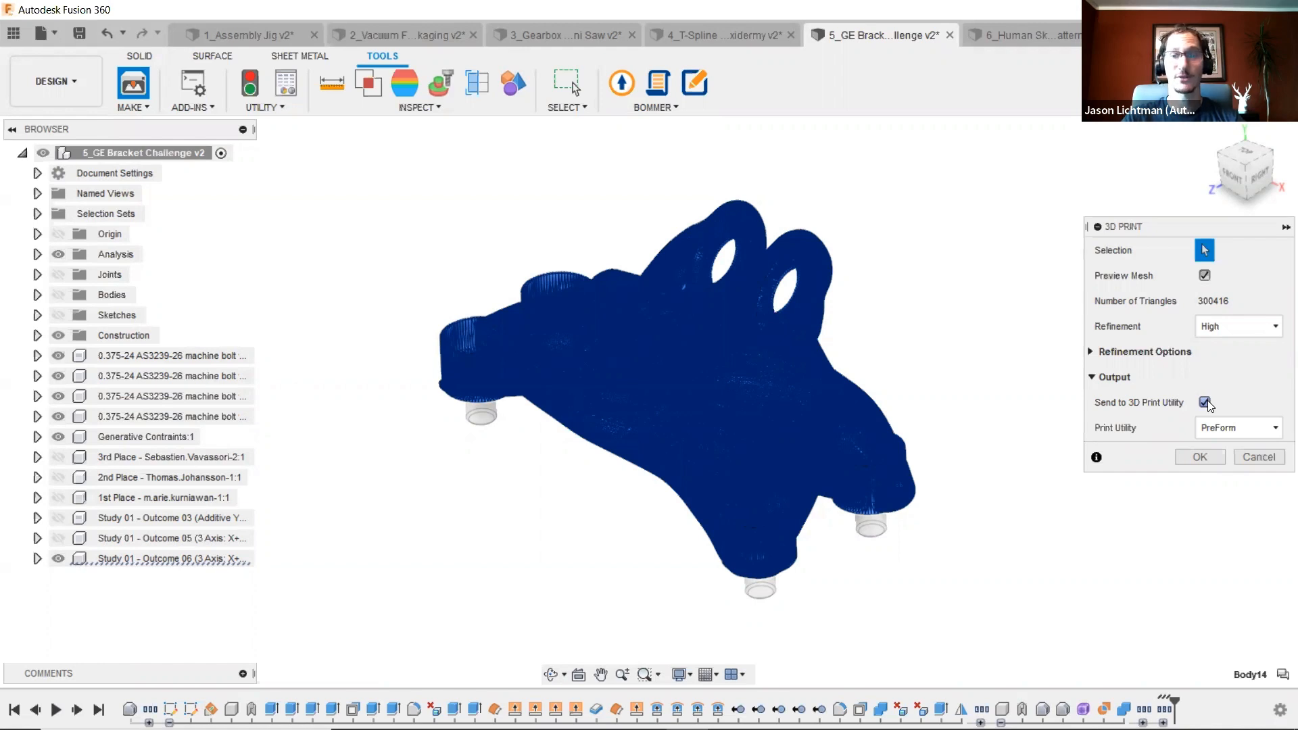
{"action": "left_click", "coordinate": [1230, 426]}
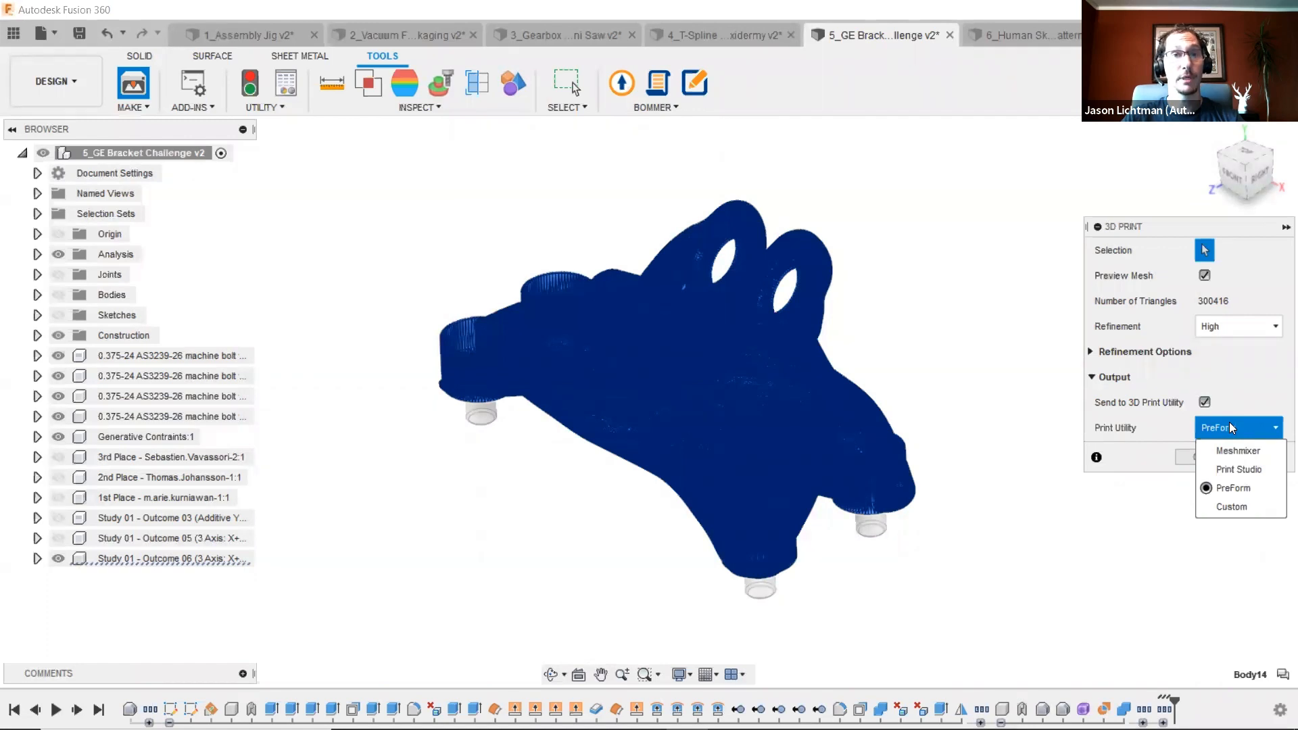
{"action": "left_click", "coordinate": [1240, 487]}
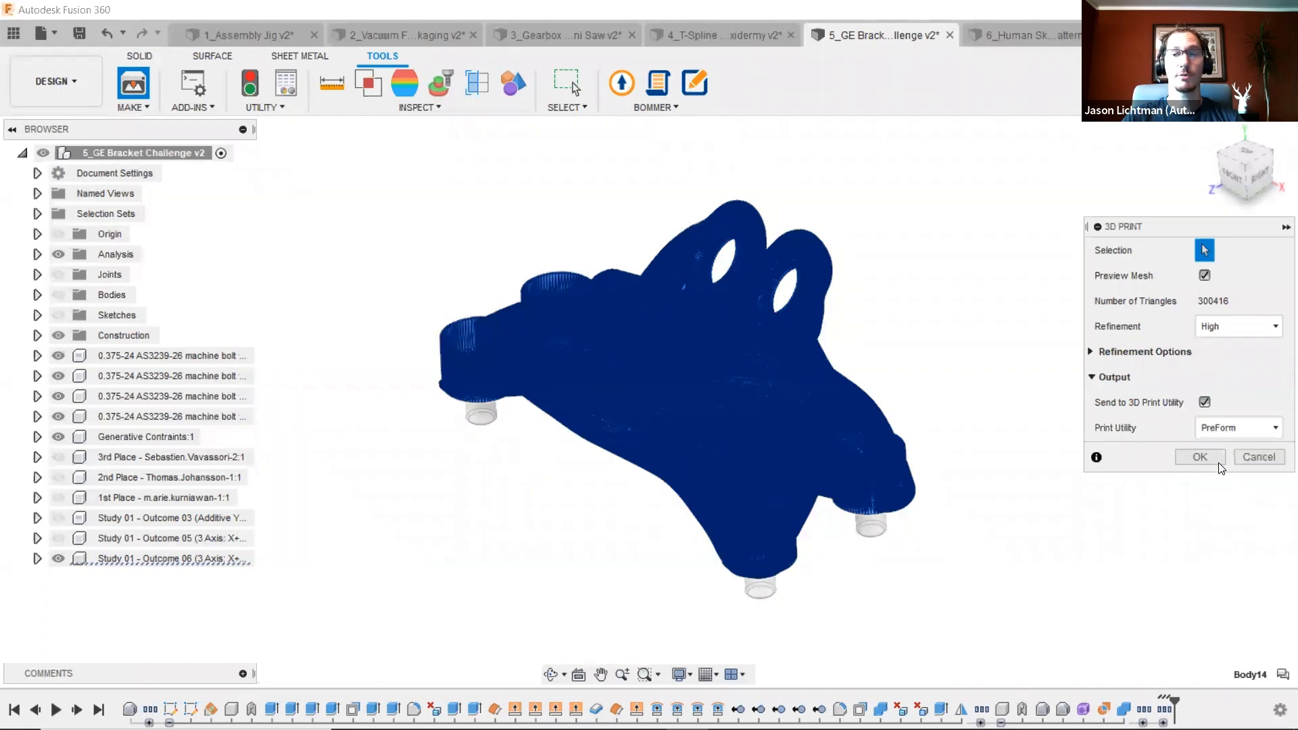
{"action": "left_click", "coordinate": [1200, 457]}
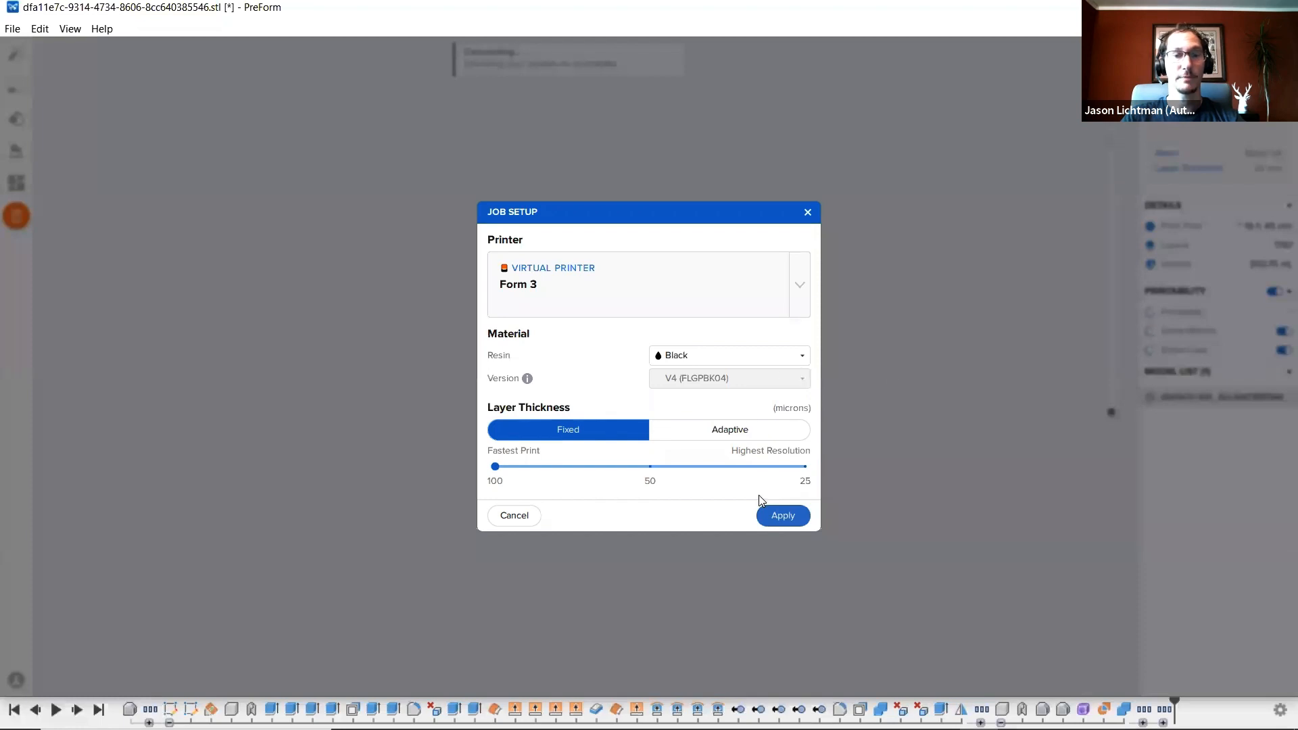
- Apply the Form 3 job setup with Black resin in PreForm, then switch to the remote desktop Fusion 360 window
{"action": "left_click", "coordinate": [777, 518]}
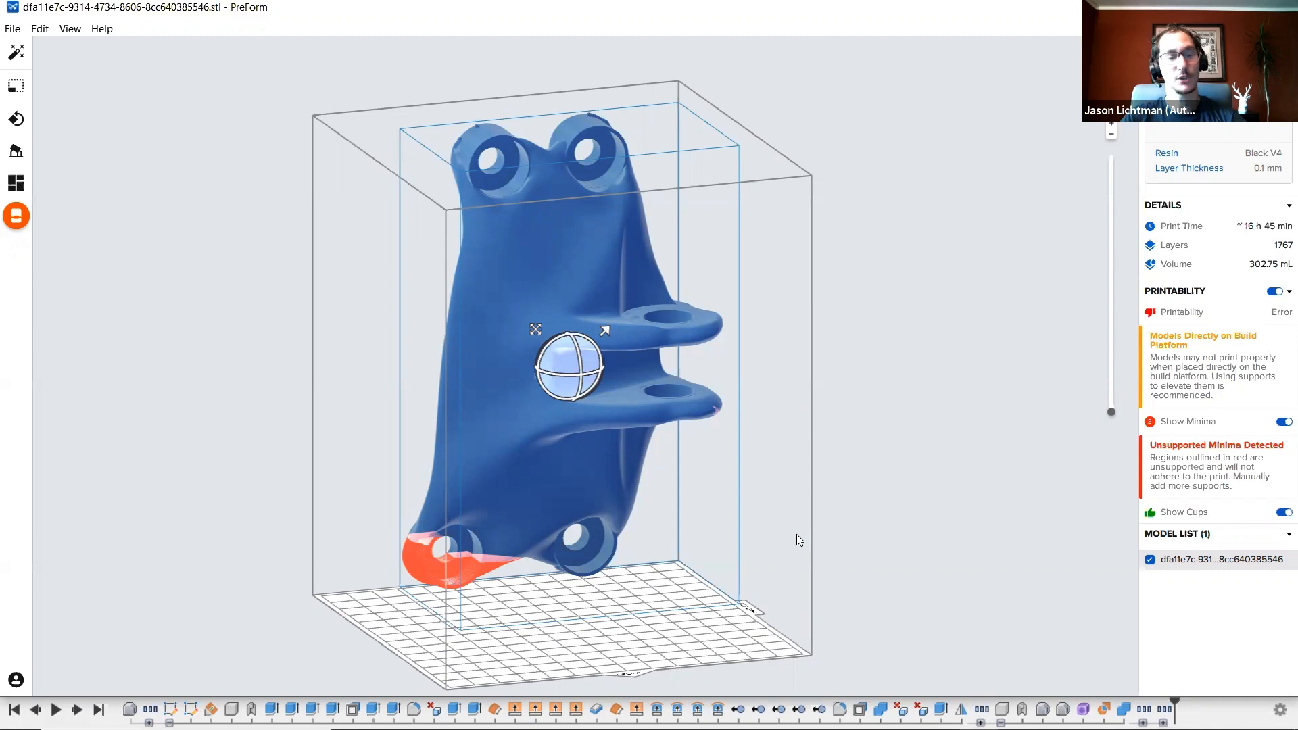
{"action": "key", "text": "alt+Tab"}
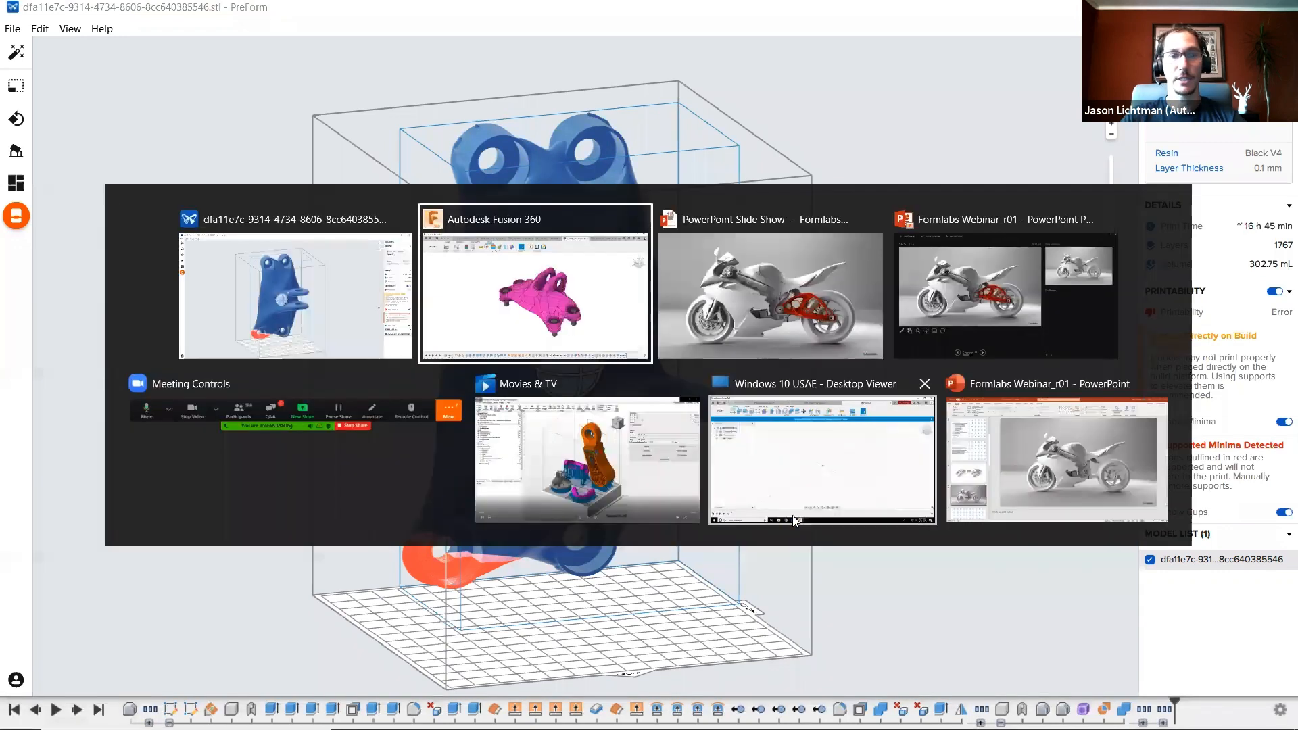
{"action": "left_click", "coordinate": [816, 473]}
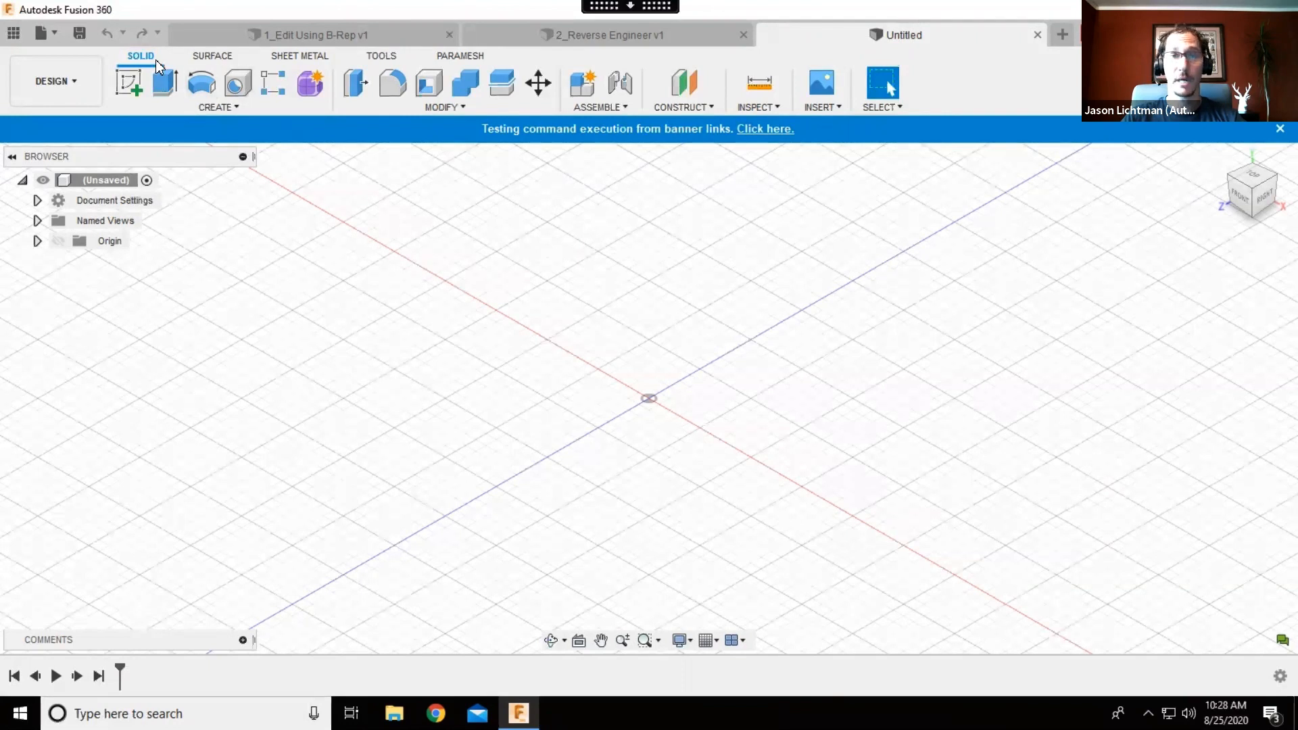
- Open the ParaMesh tools and insert the Disk Guard.stl mesh from the desktop
{"action": "left_click", "coordinate": [215, 60]}
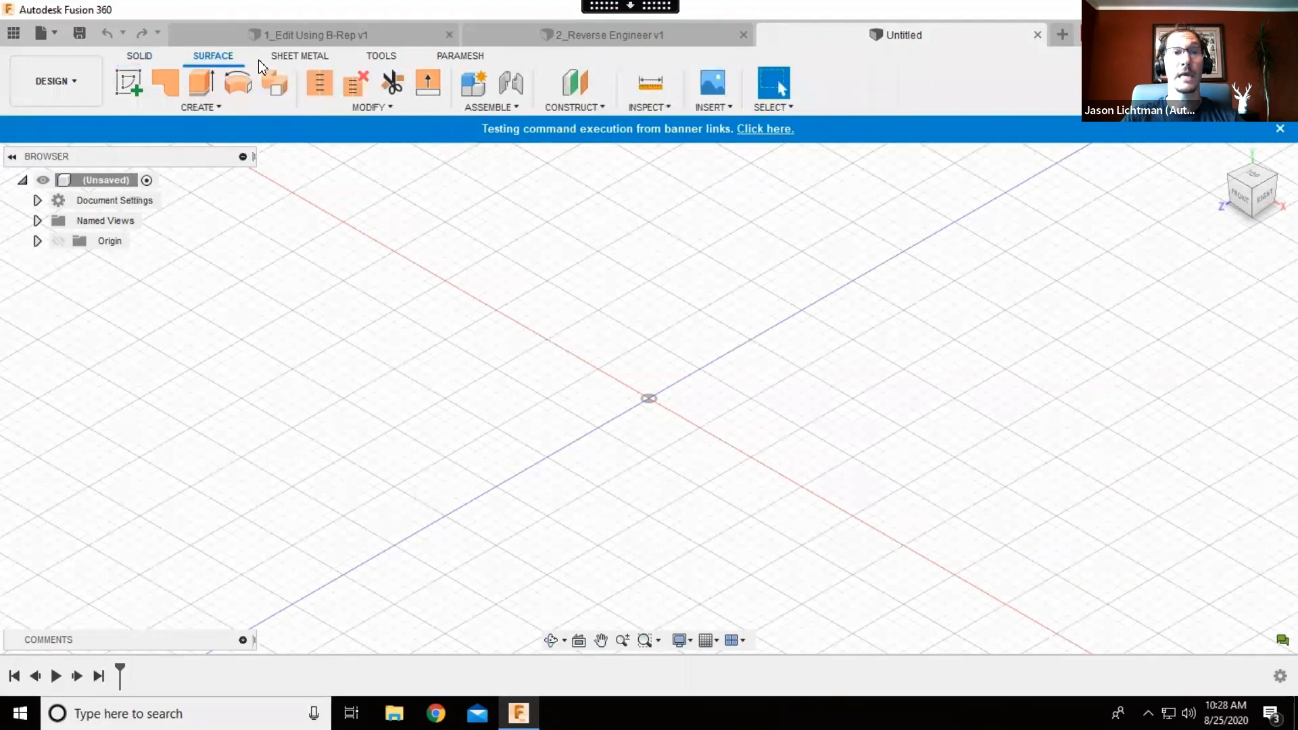
{"action": "left_click", "coordinate": [280, 62]}
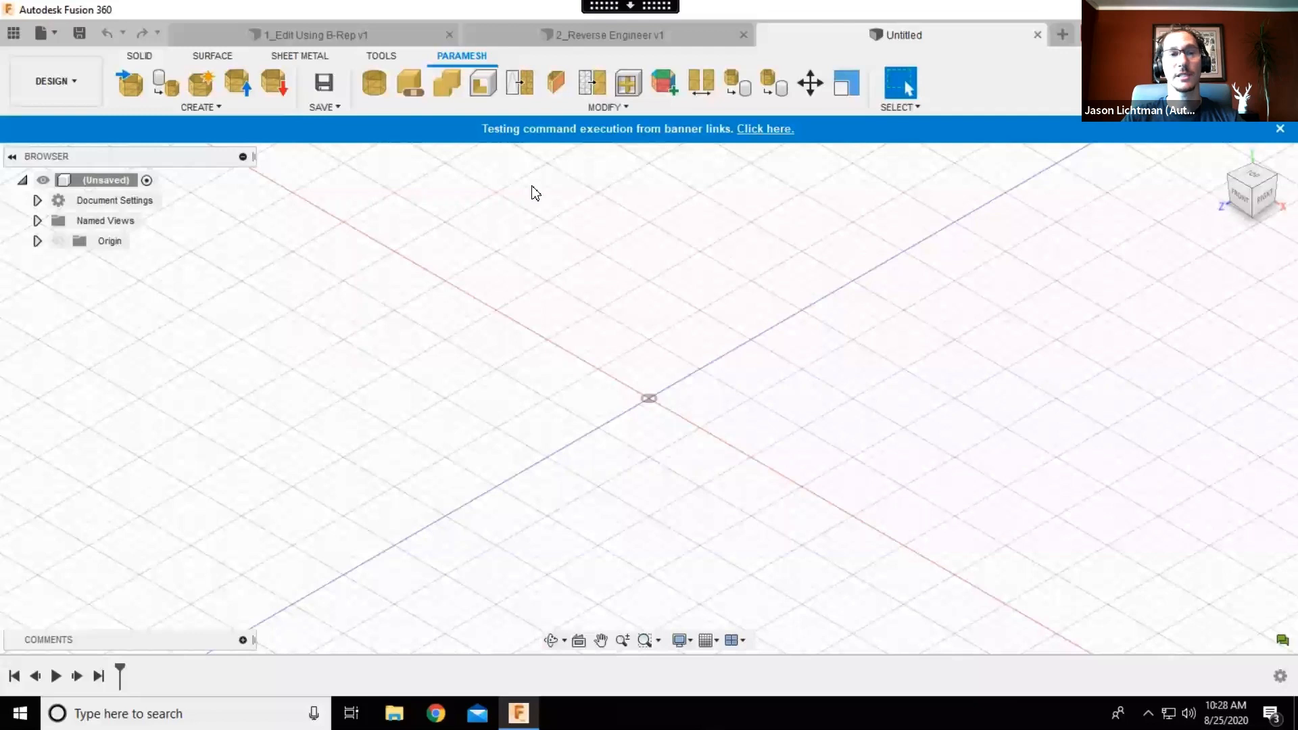
{"action": "left_click", "coordinate": [136, 77]}
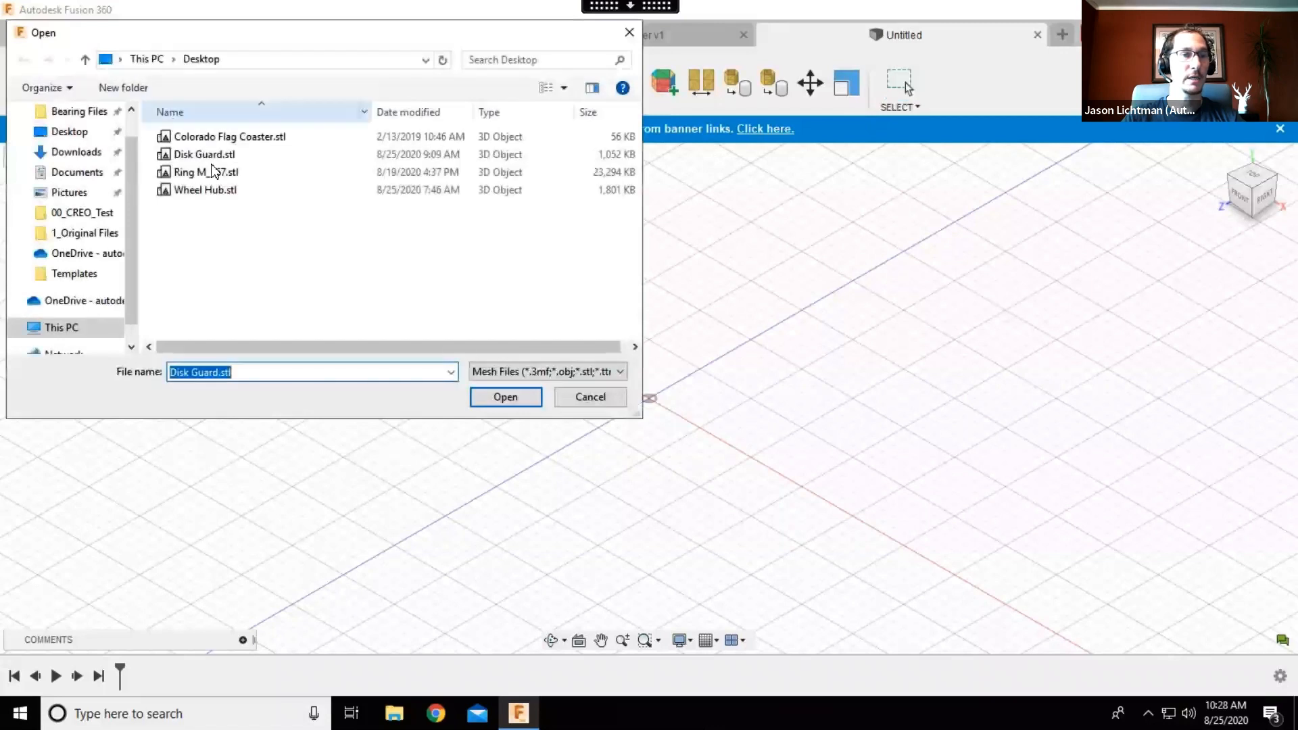
{"action": "double_click", "coordinate": [211, 155]}
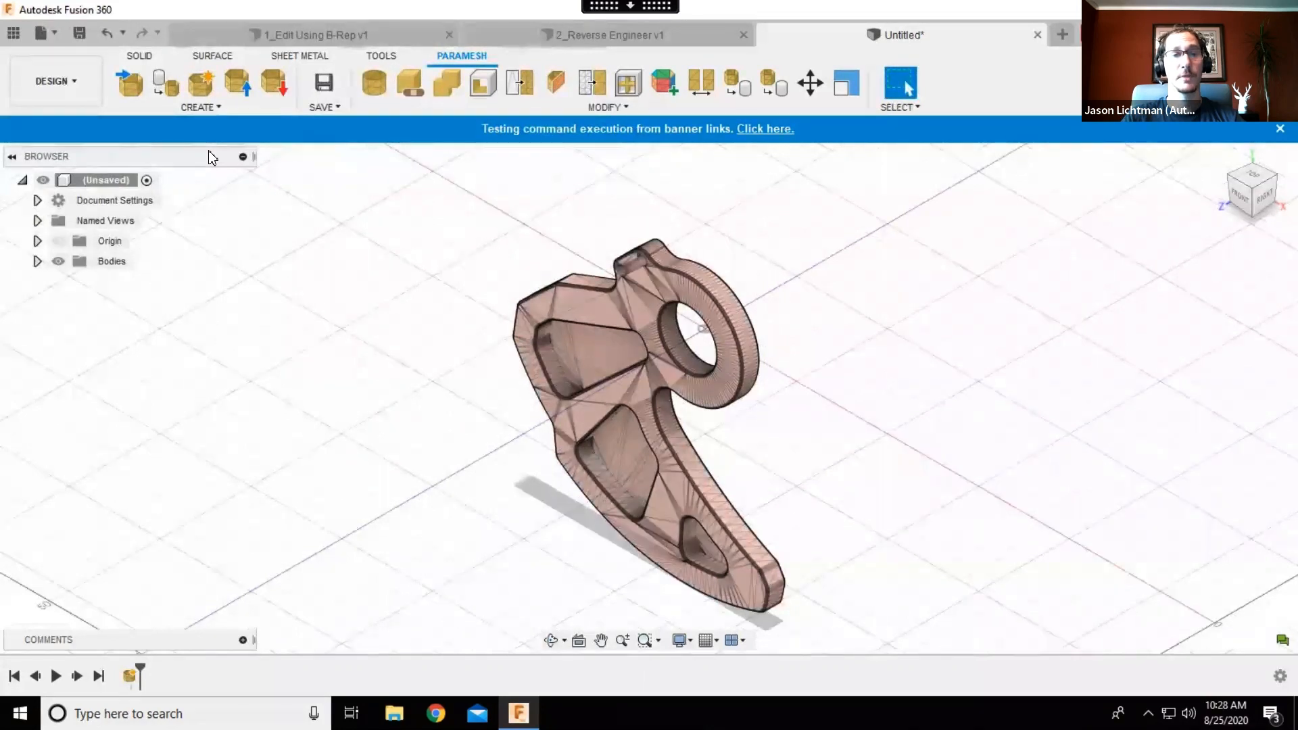
- Convert the disk guard mesh into a ParaMesh body and return to the Solid tools
{"action": "right_click", "coordinate": [365, 373]}
{"action": "left_click", "coordinate": [390, 395]}
{"action": "middle_click_drag", "start_coordinate": [422, 358], "coordinate": [386, 378], "text": "shift"}
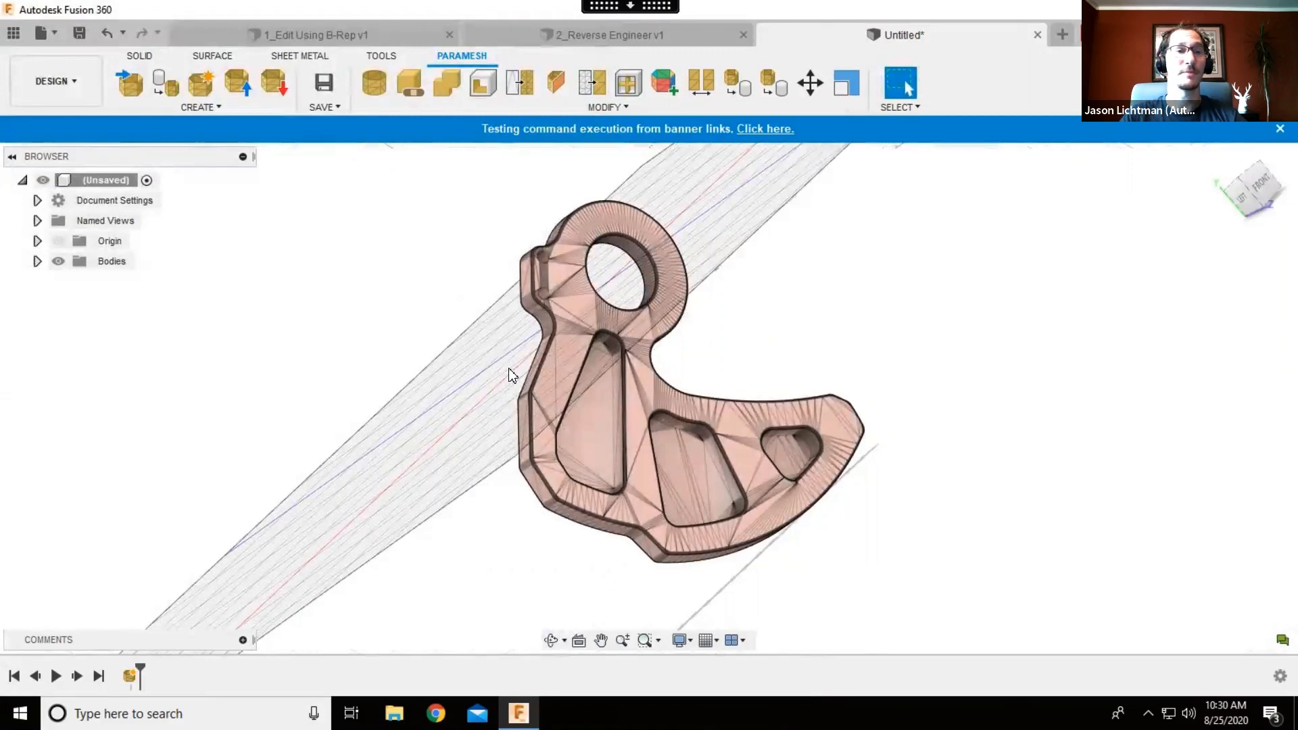
{"action": "left_click", "coordinate": [404, 88]}
{"action": "left_click", "coordinate": [615, 349]}
{"action": "left_click", "coordinate": [1195, 345]}
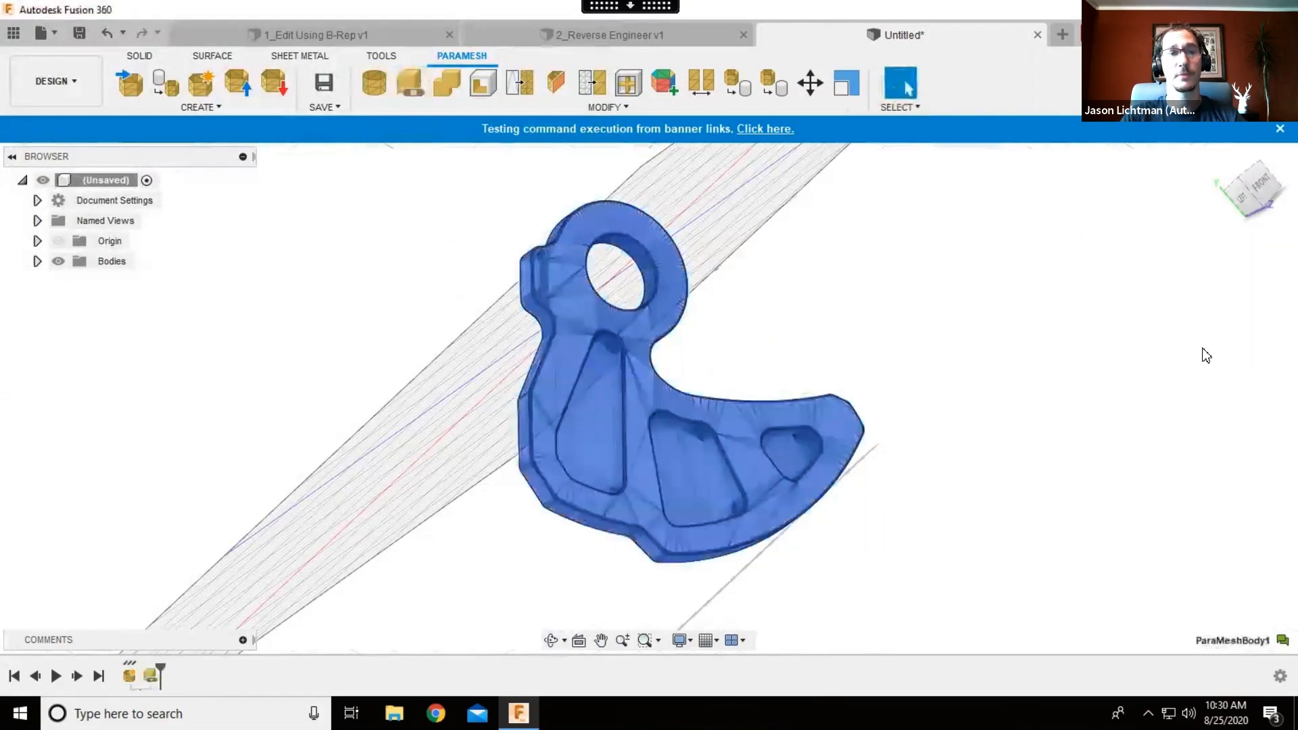
{"action": "left_click", "coordinate": [152, 56]}
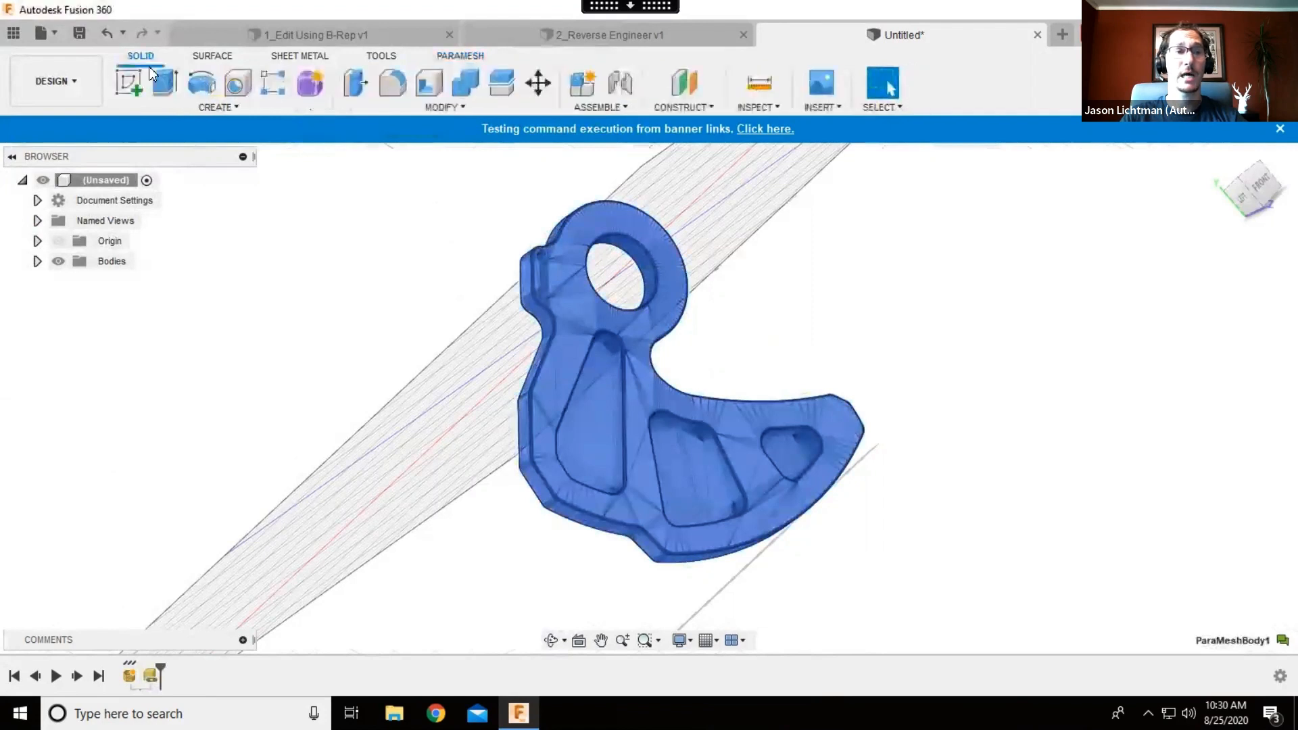
- Start a sketch on the plane through the bracket's hole and draw a center circle concentric with the hole
{"action": "left_click", "coordinate": [128, 84]}
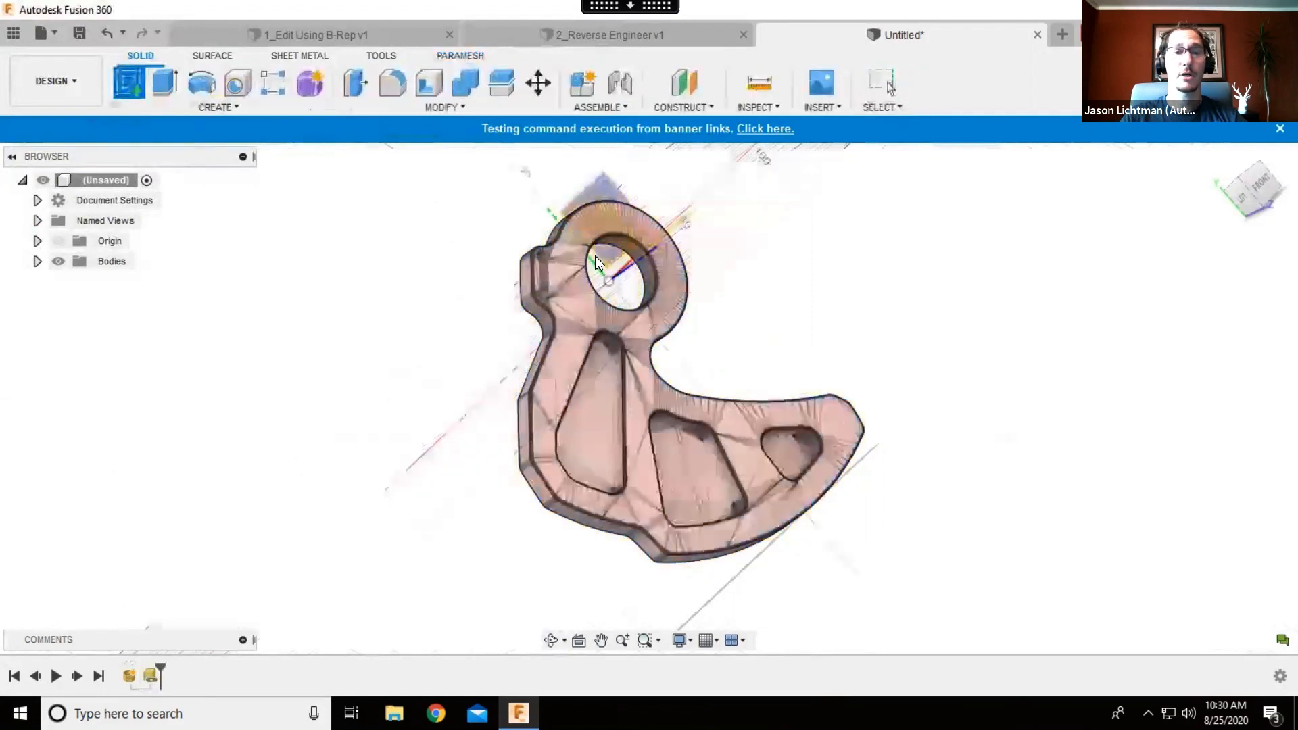
{"action": "left_click", "coordinate": [602, 181]}
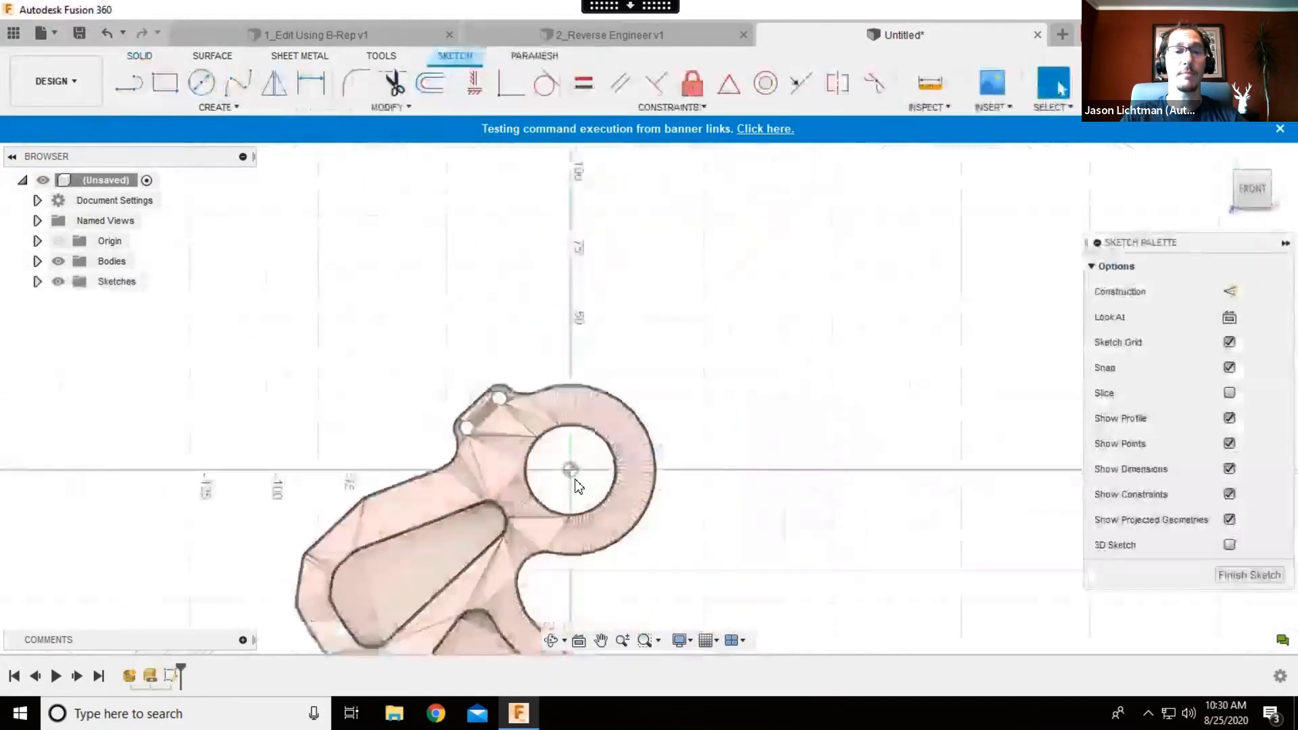
{"action": "scroll", "coordinate": [578, 485], "scroll_direction": "up", "scroll_amount": 5}
{"action": "key", "text": "c"}
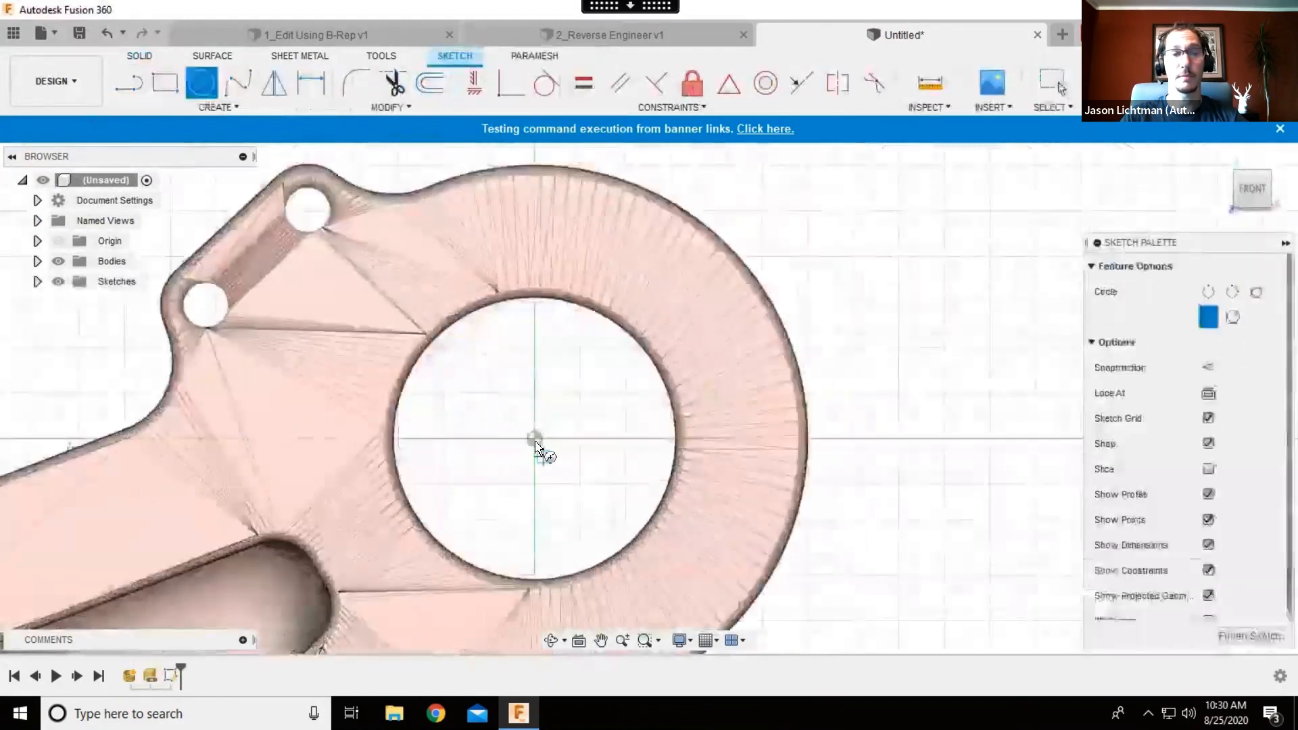
{"action": "left_click", "coordinate": [534, 439]}
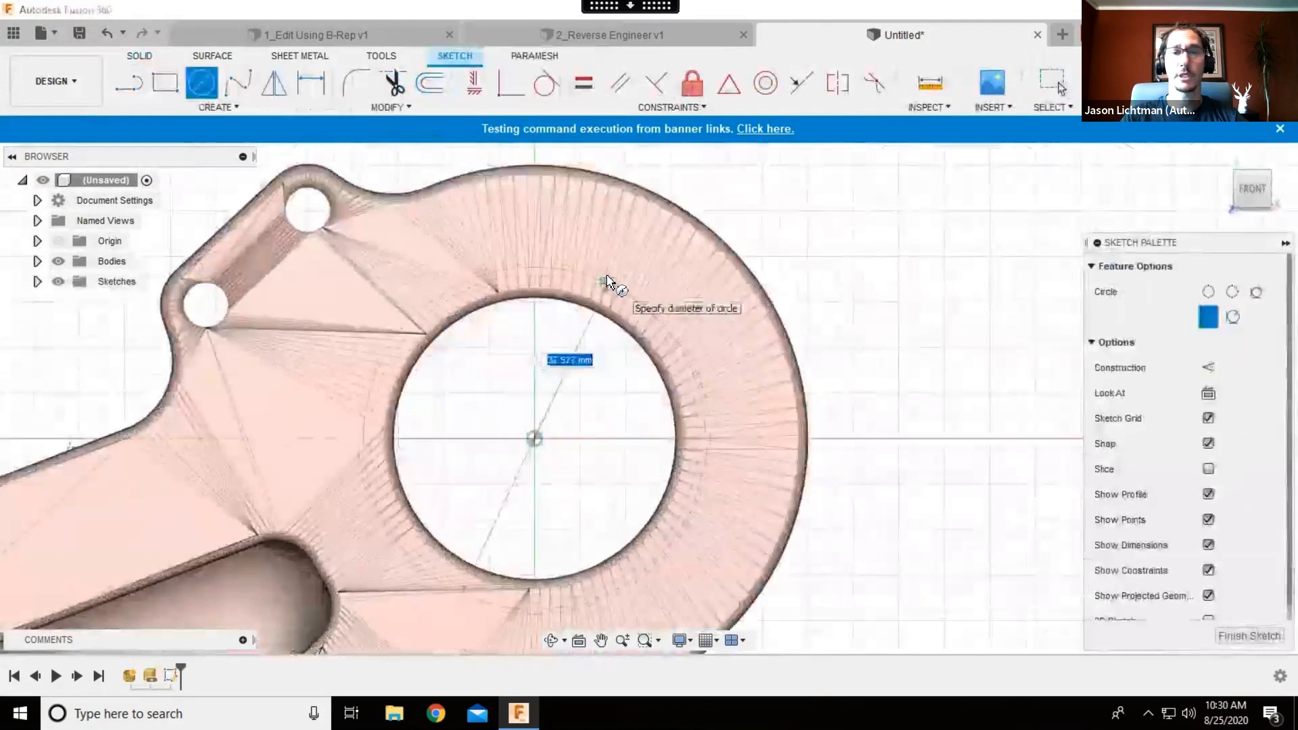
{"action": "left_click", "coordinate": [604, 277]}
- Dimension the sketch circle's diameter to 36 mm and exit the dimension command
{"action": "key", "text": "d"}
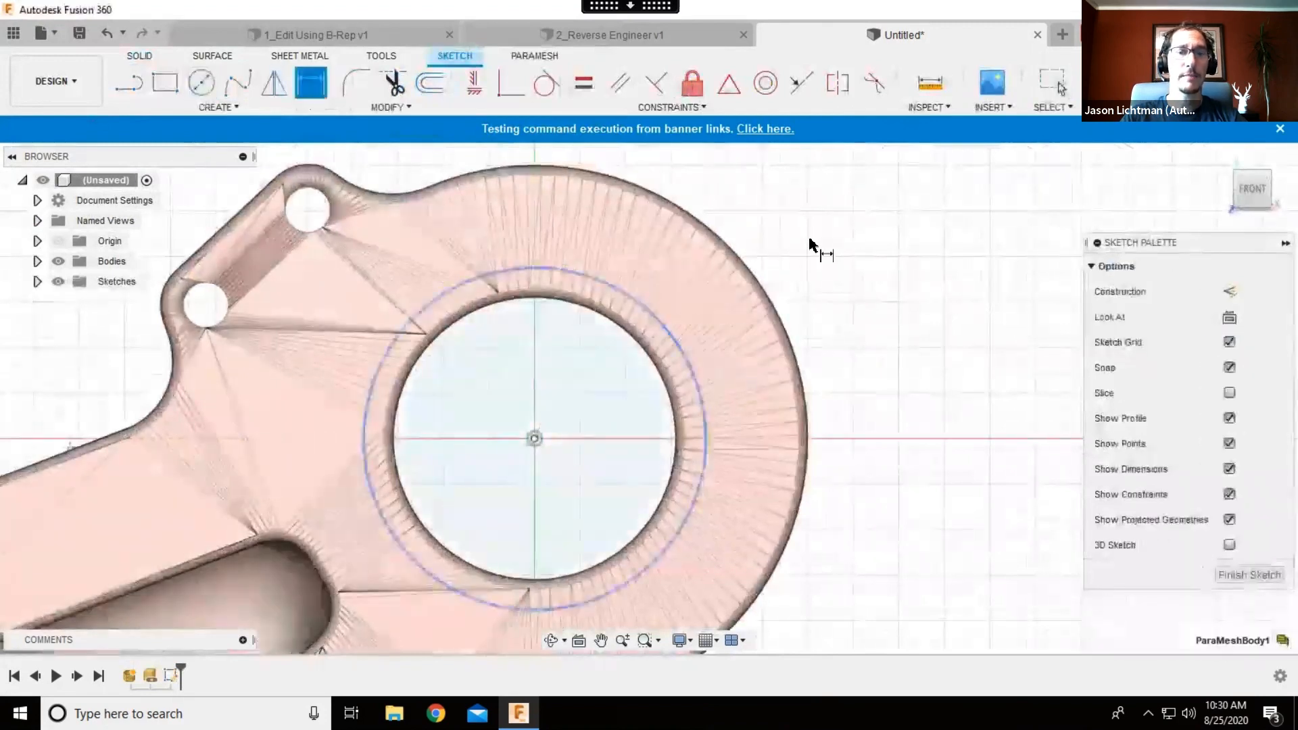
{"action": "left_click", "coordinate": [840, 219]}
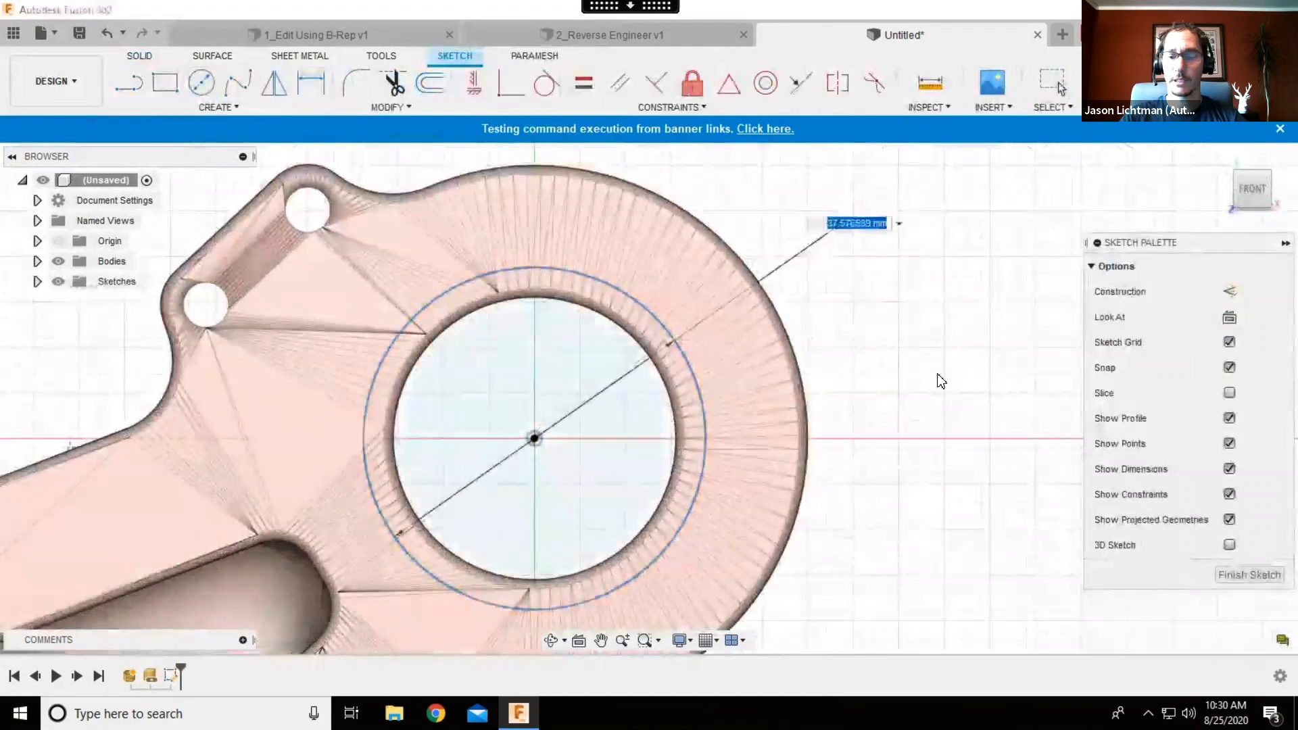
{"action": "type", "text": "36"}
{"action": "key", "text": "Return"}
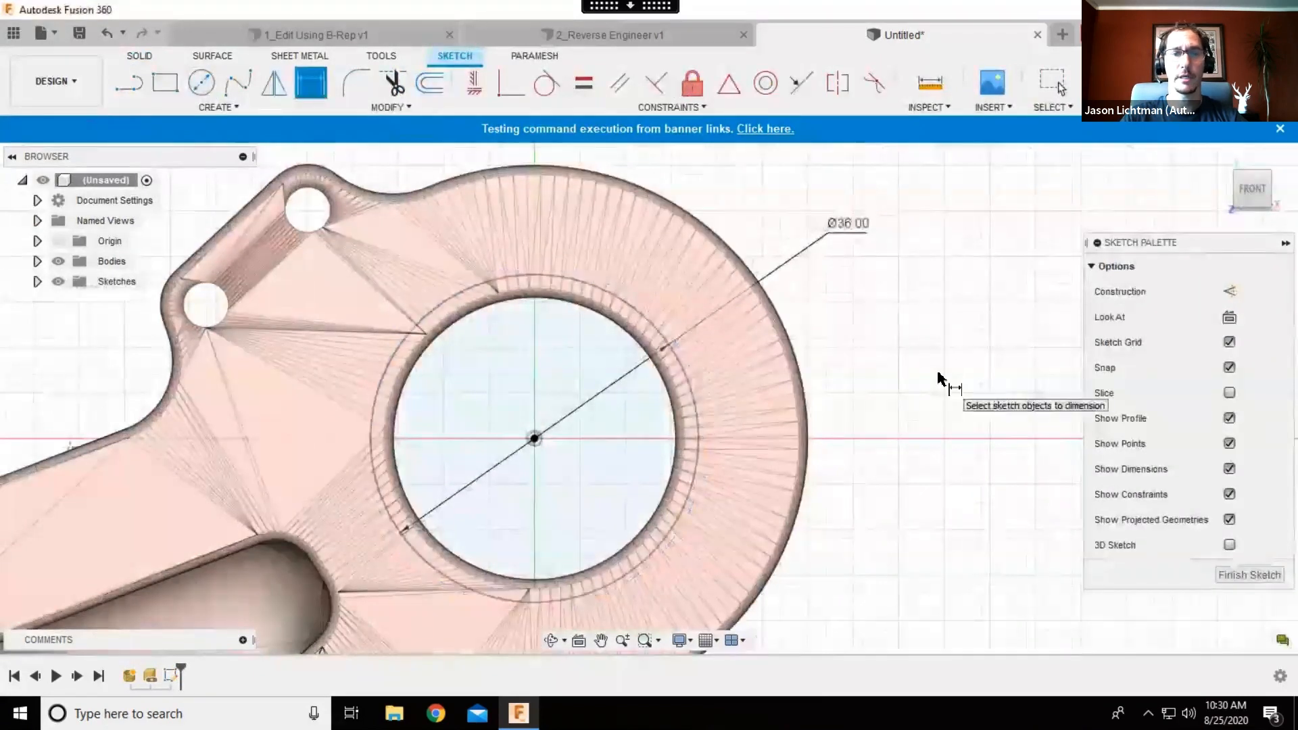
{"action": "key", "text": "Escape"}
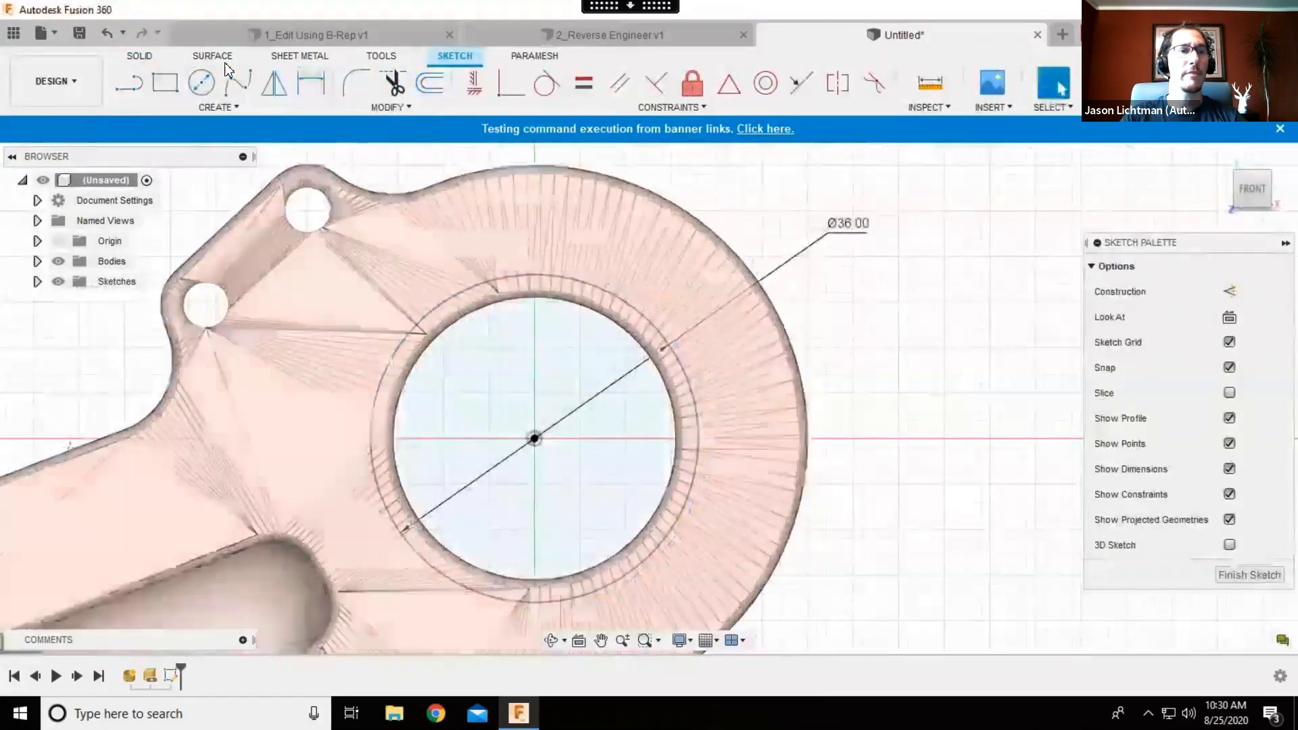
- Extrude the circle profile symmetrically 35 mm as a new body
{"action": "left_click", "coordinate": [158, 61]}
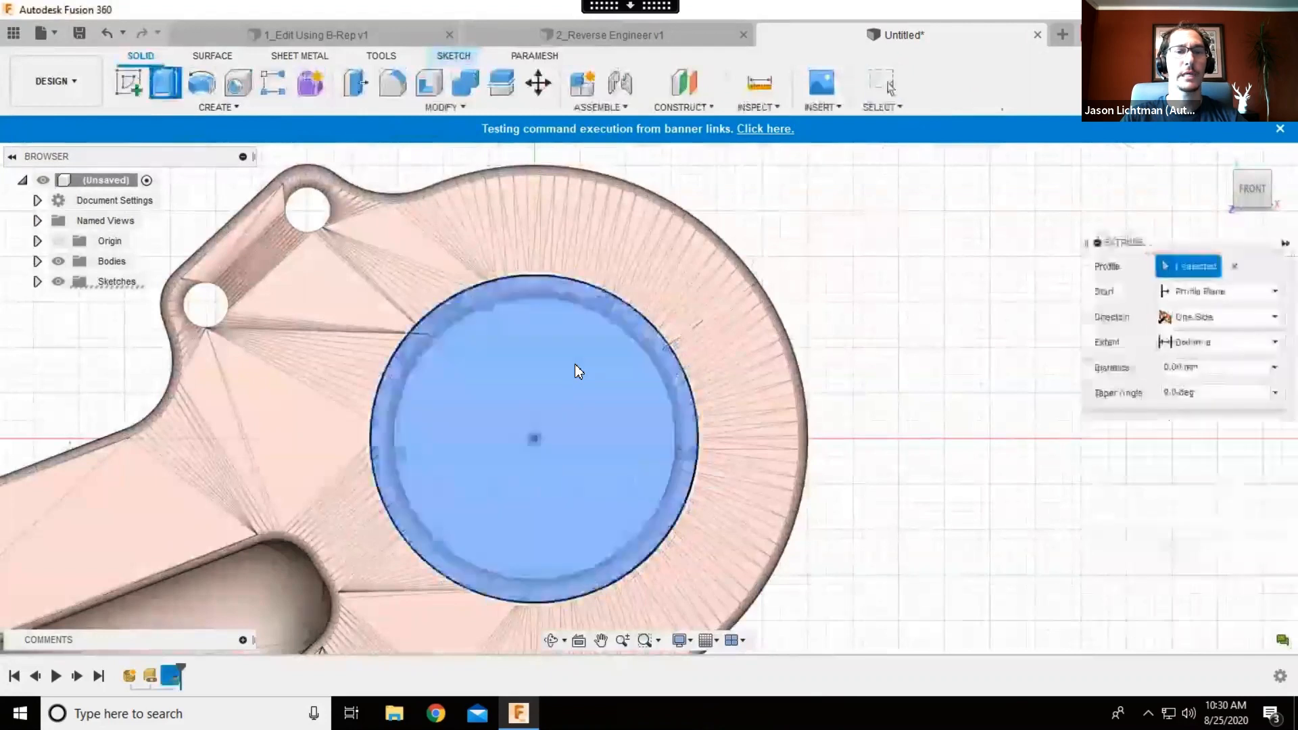
{"action": "left_click", "coordinate": [575, 365]}
{"action": "left_click", "coordinate": [592, 372]}
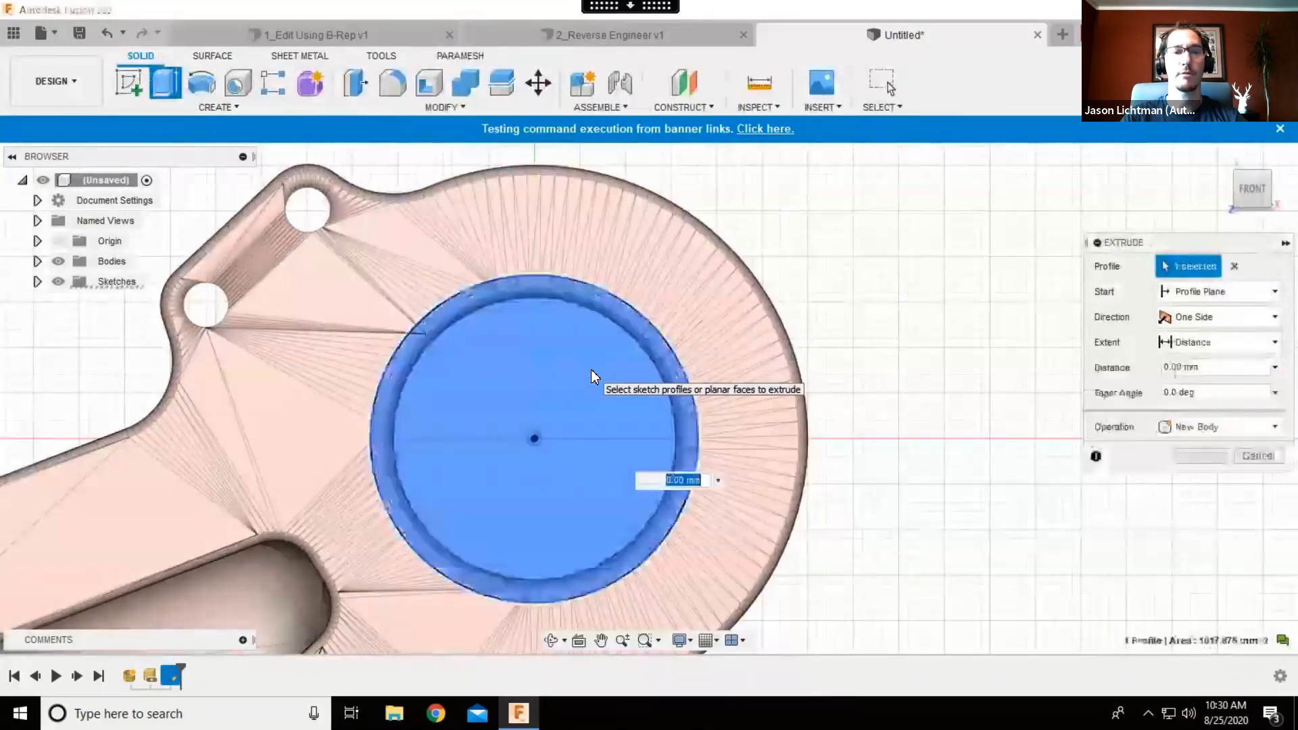
{"action": "middle_click_drag", "start_coordinate": [716, 317], "coordinate": [760, 311]}
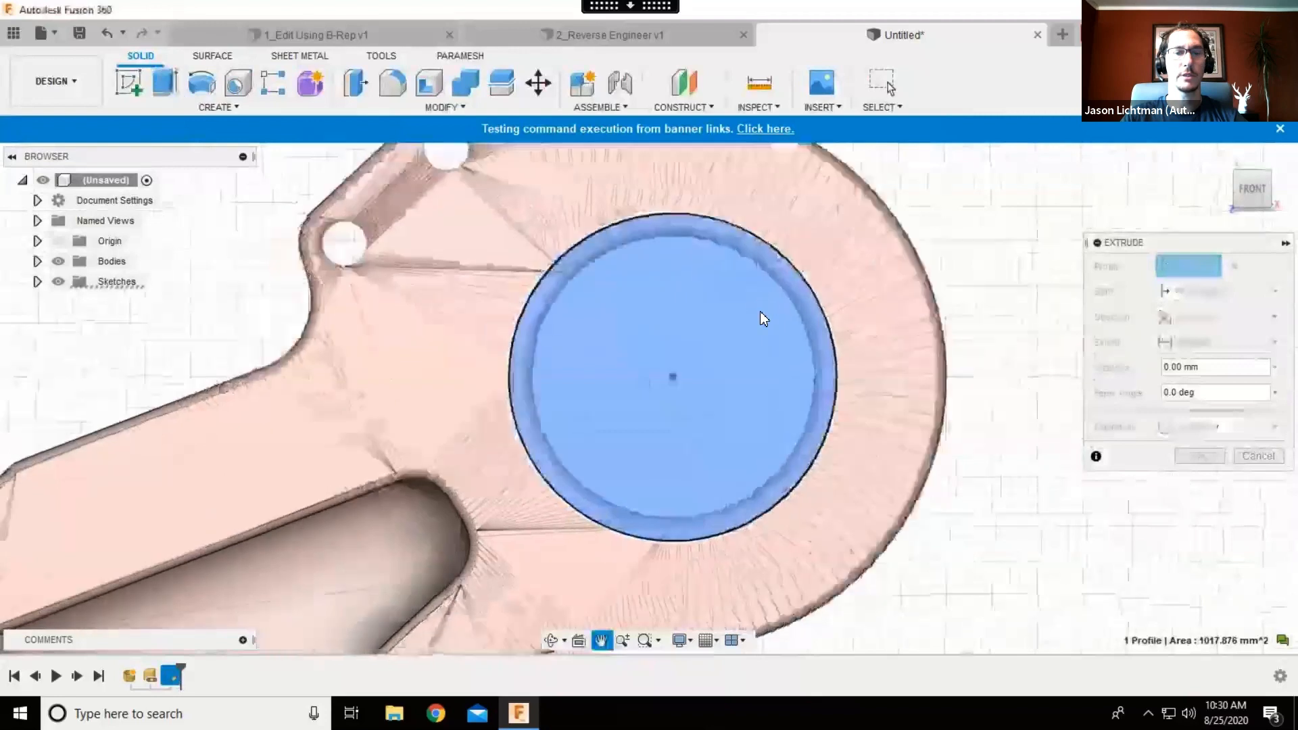
{"action": "scroll", "coordinate": [760, 311], "scroll_direction": "down", "scroll_amount": 5}
{"action": "middle_click_drag", "start_coordinate": [791, 412], "coordinate": [784, 351], "text": "shift"}
{"action": "left_click", "coordinate": [1227, 318]}
{"action": "left_click", "coordinate": [1210, 375]}
{"action": "left_click_drag", "start_coordinate": [757, 380], "coordinate": [694, 308]}
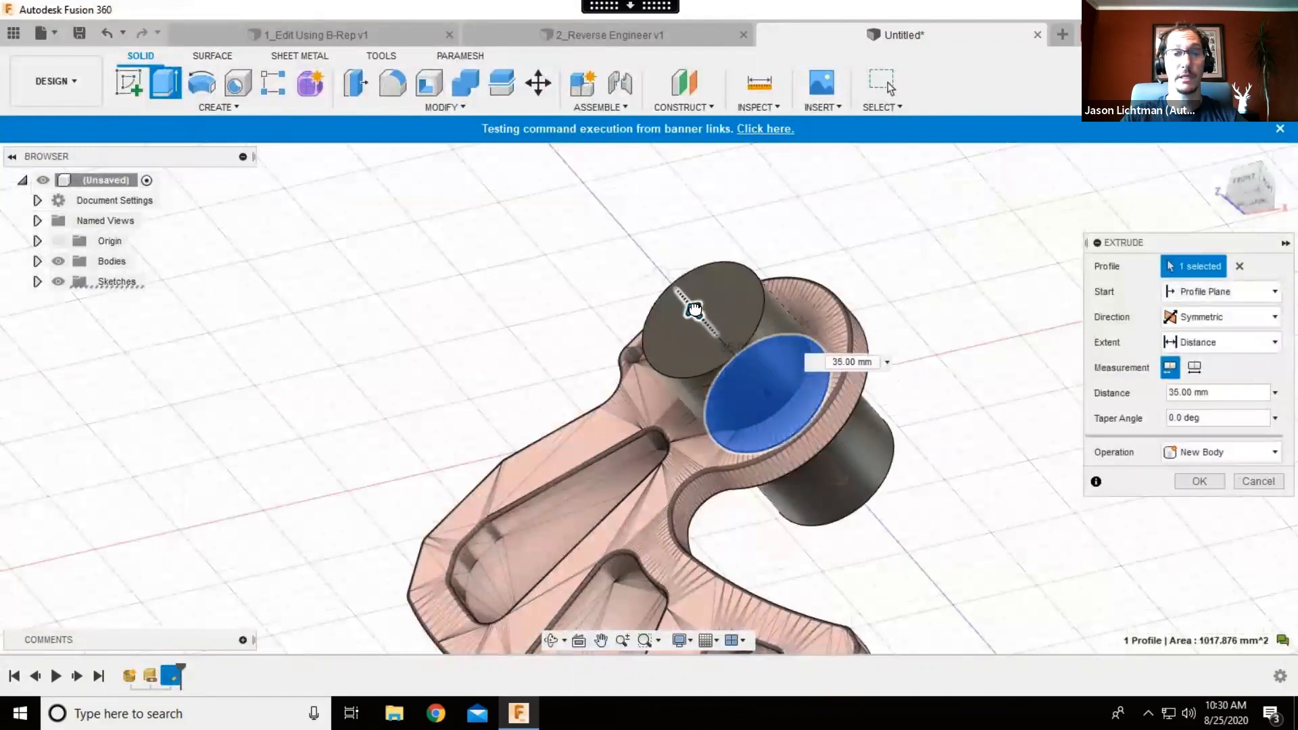
{"action": "left_click", "coordinate": [1198, 480]}
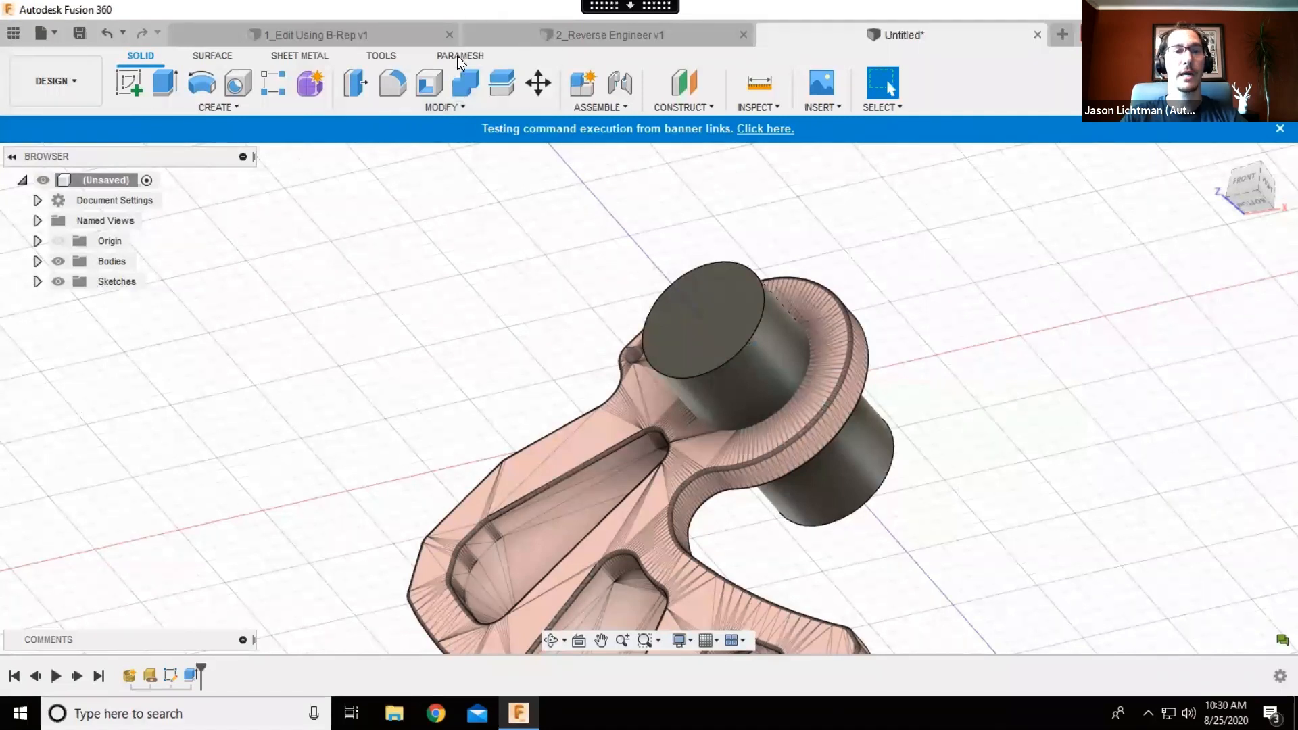
- Tessellate the extruded cylinder into a ParaMesh body using Medium refinement
{"action": "left_click", "coordinate": [459, 58]}
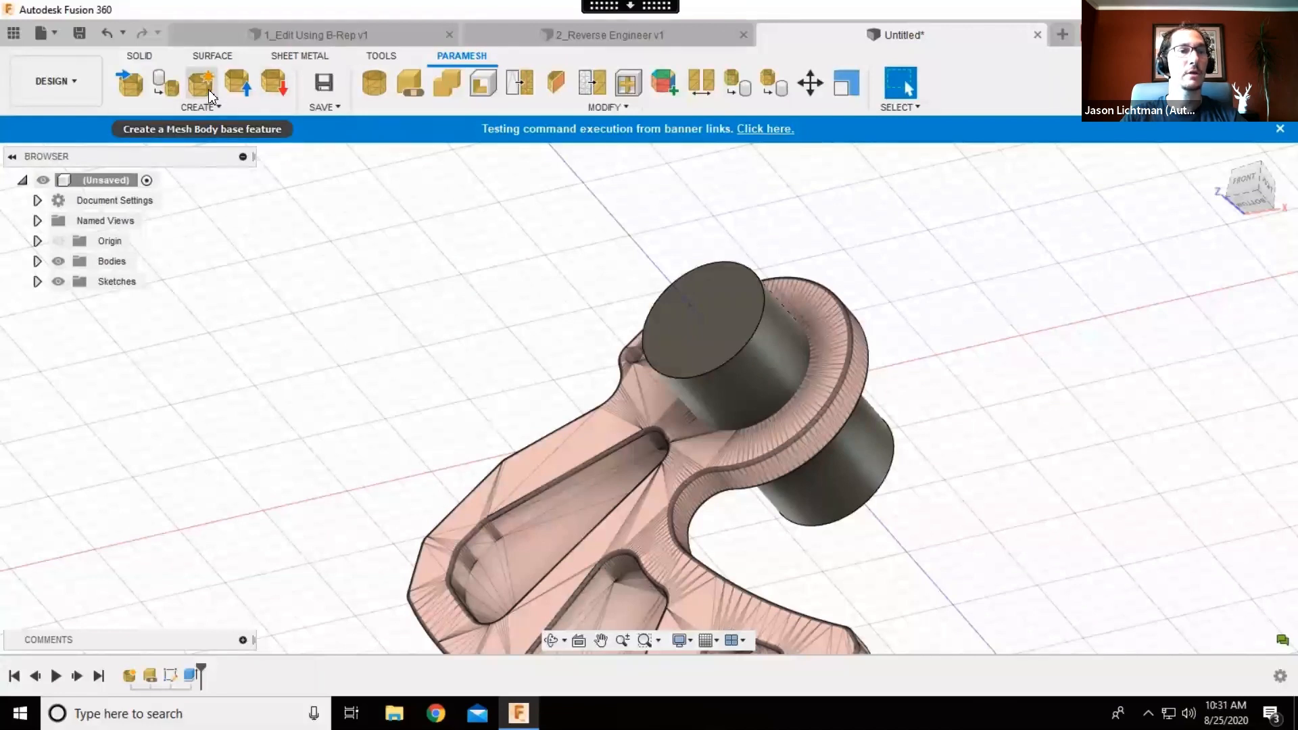
{"action": "left_click", "coordinate": [166, 84]}
{"action": "left_click", "coordinate": [735, 347]}
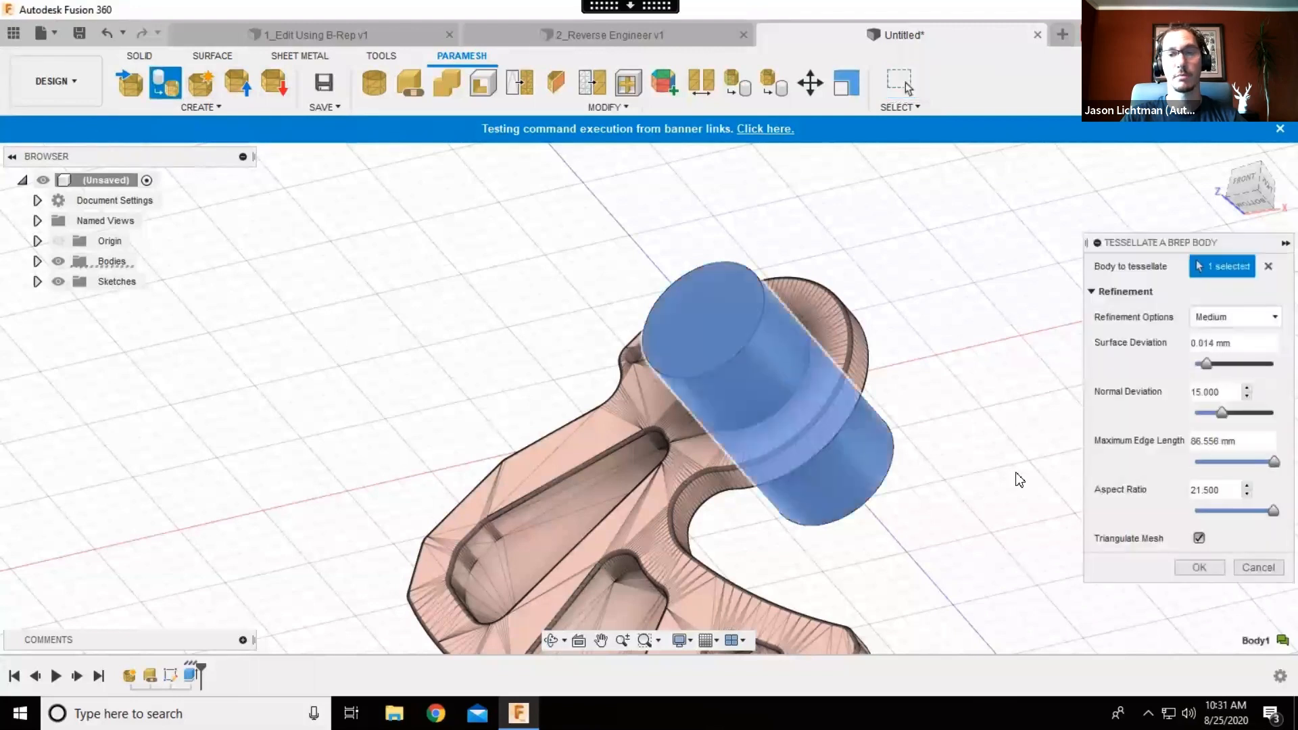
{"action": "left_click", "coordinate": [1199, 566]}
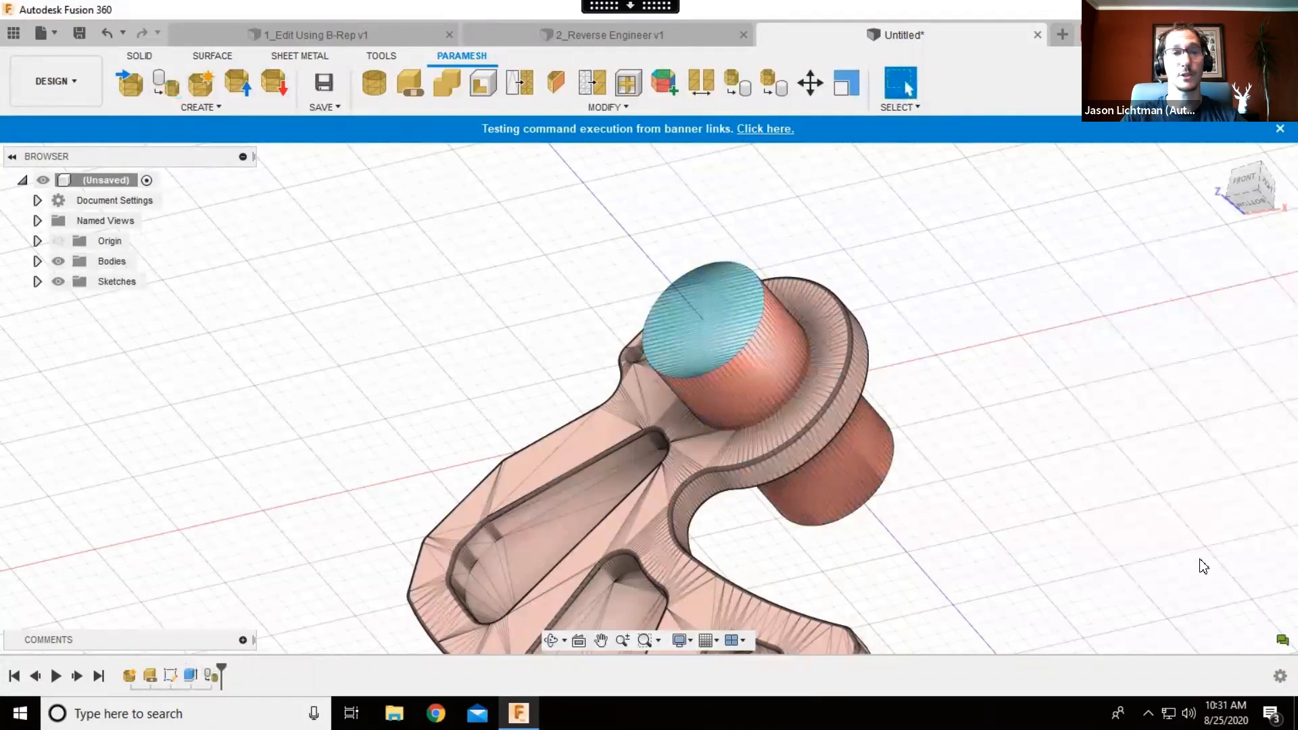
- Combine with Cut, using the bracket ParaMesh body as target and the cylinder mesh as tool
{"action": "left_click", "coordinate": [445, 81]}
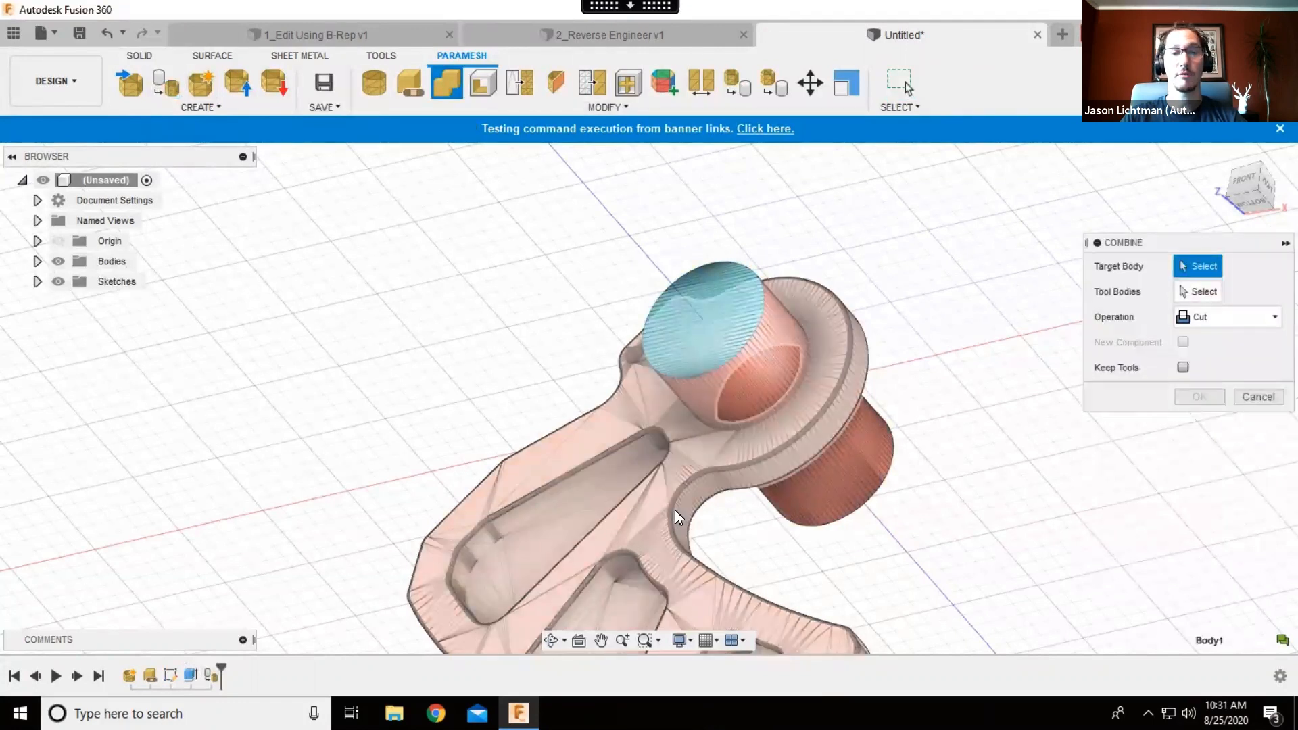
{"action": "left_click", "coordinate": [675, 509]}
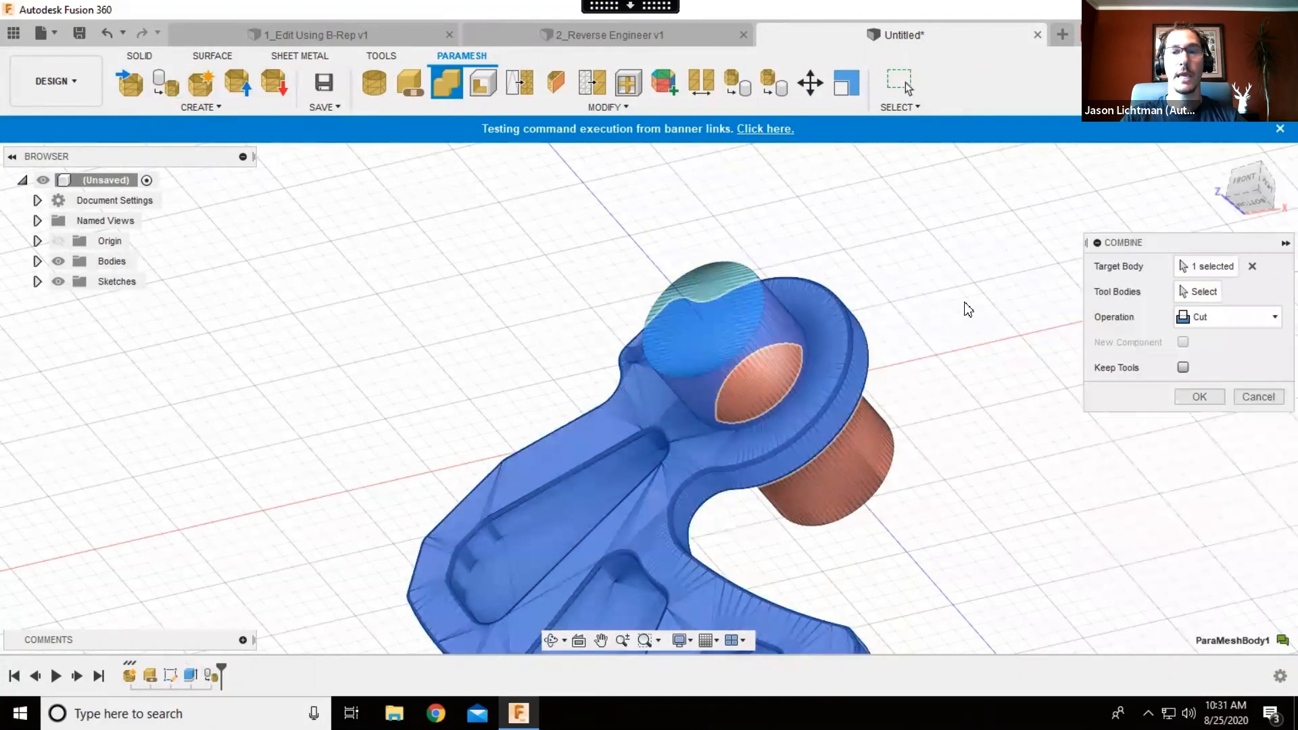
{"action": "left_click", "coordinate": [1190, 291]}
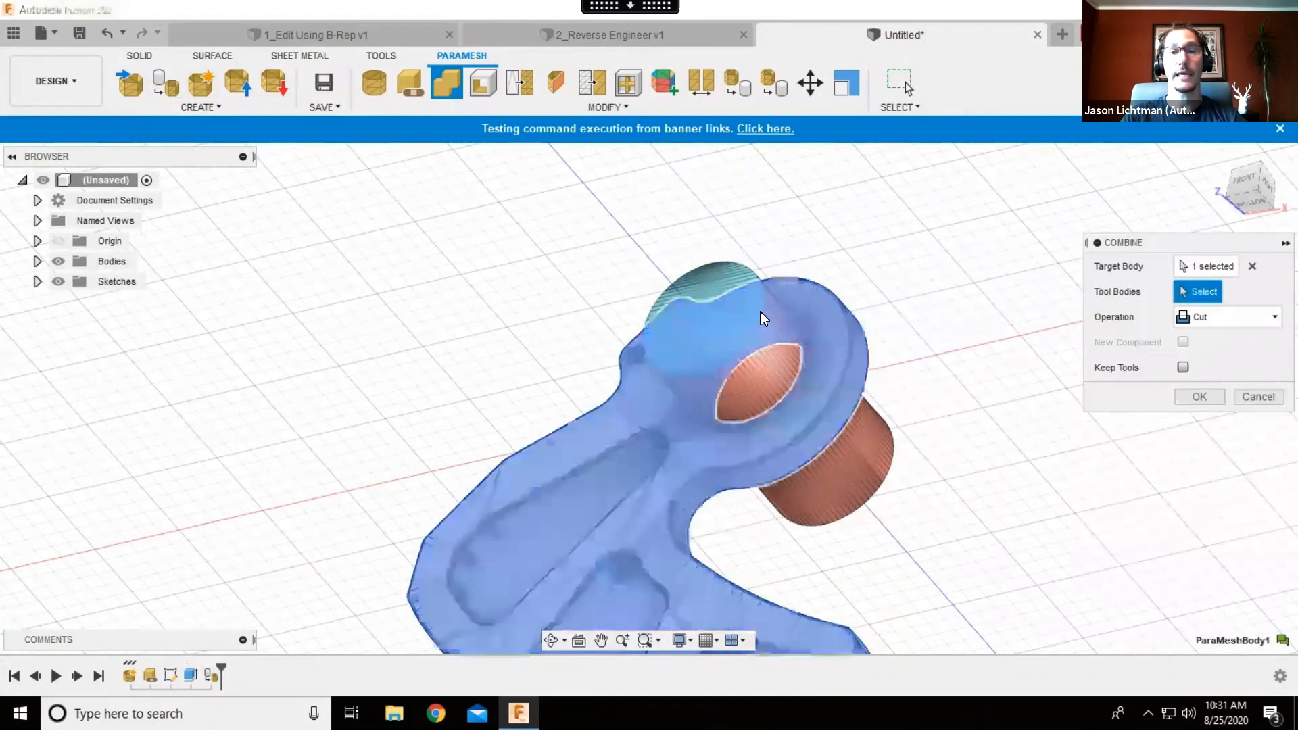
{"action": "left_click", "coordinate": [760, 311]}
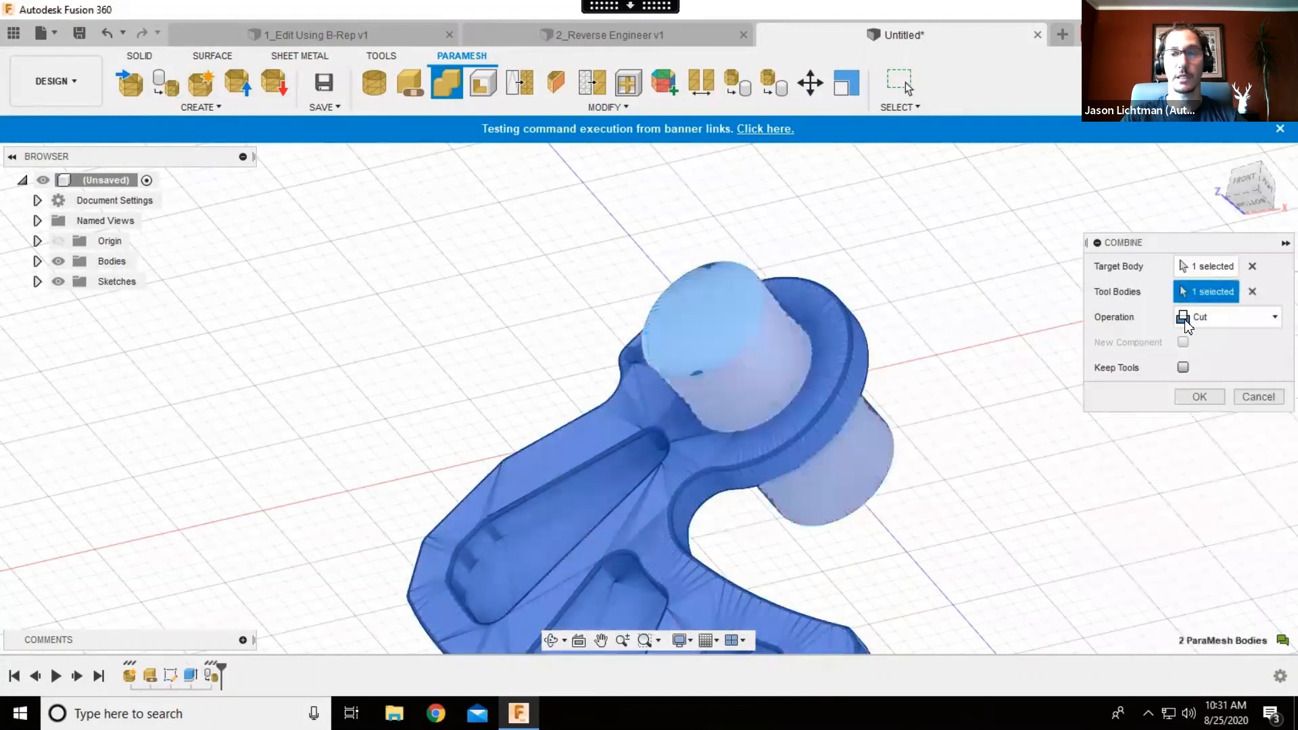
{"action": "left_click", "coordinate": [1200, 397]}
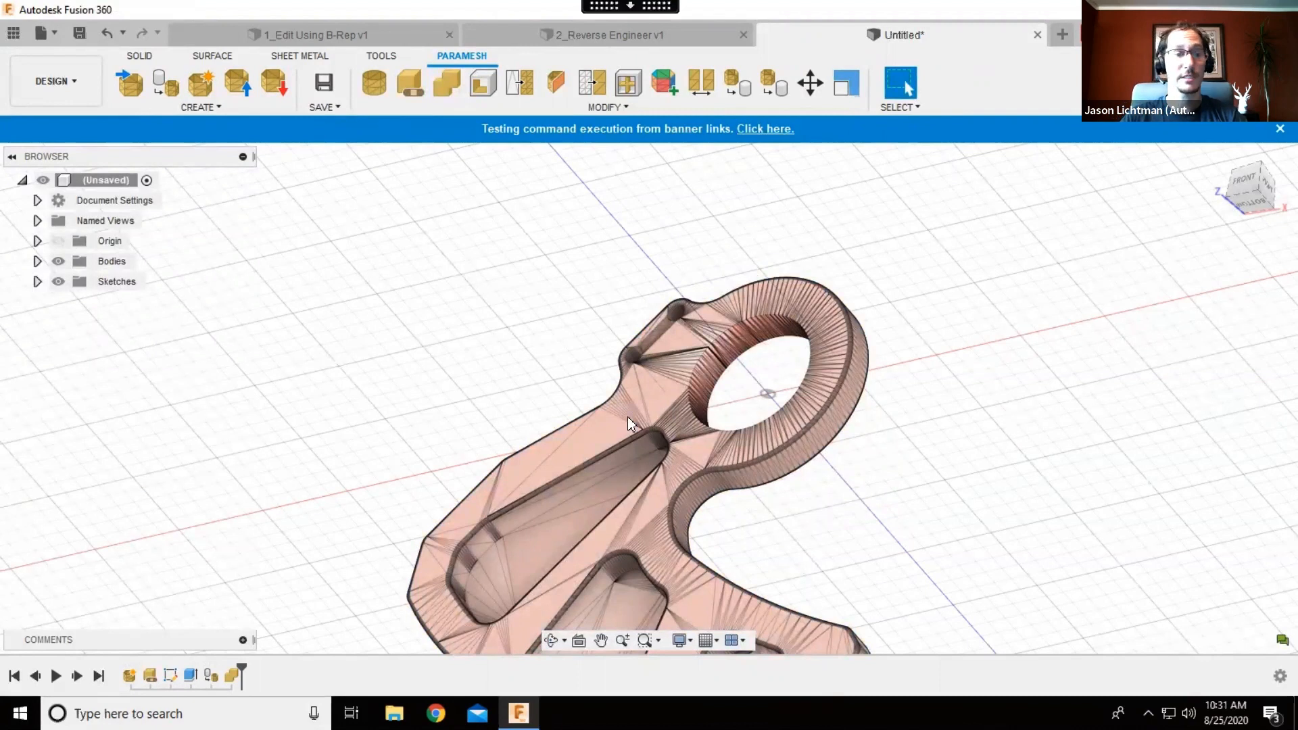
- Edit the circle sketch, set its diameter to 40 mm, and finish the sketch
{"action": "left_click", "coordinate": [169, 676]}
{"action": "right_click", "coordinate": [169, 676]}
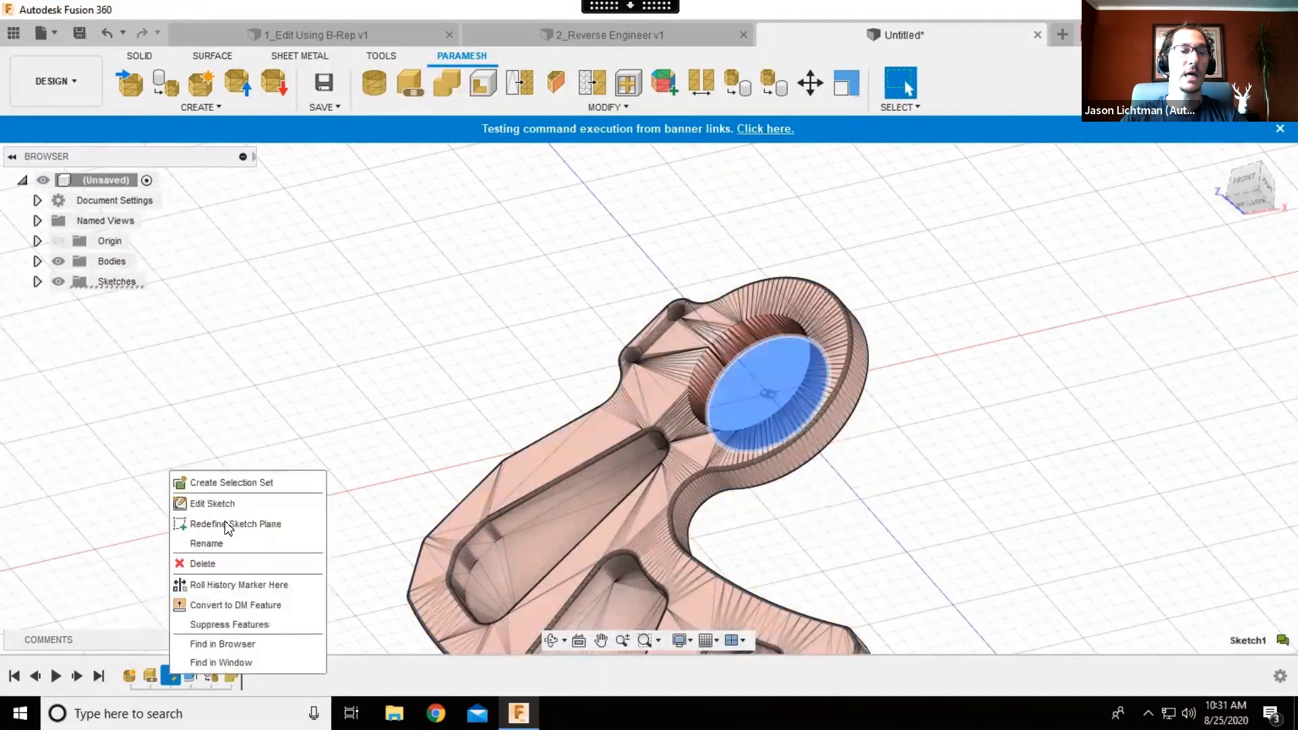
{"action": "left_click", "coordinate": [240, 502]}
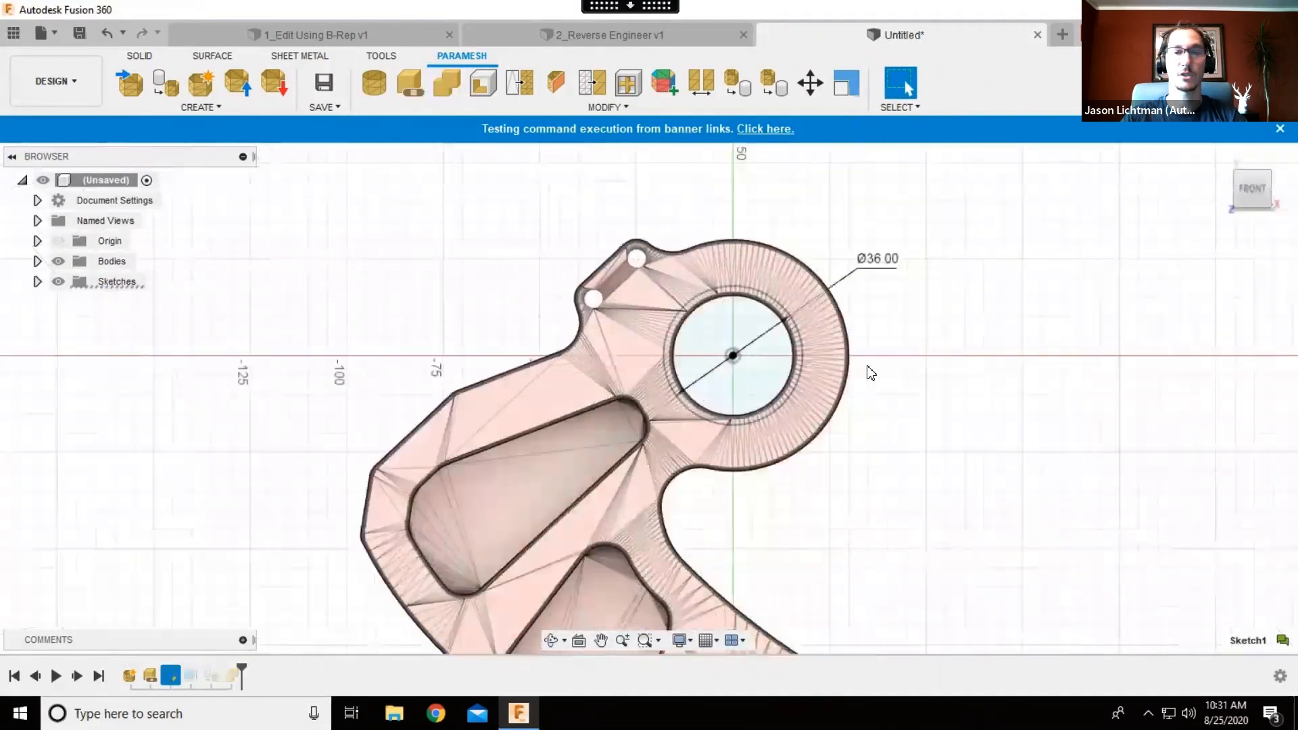
{"action": "double_click", "coordinate": [897, 269]}
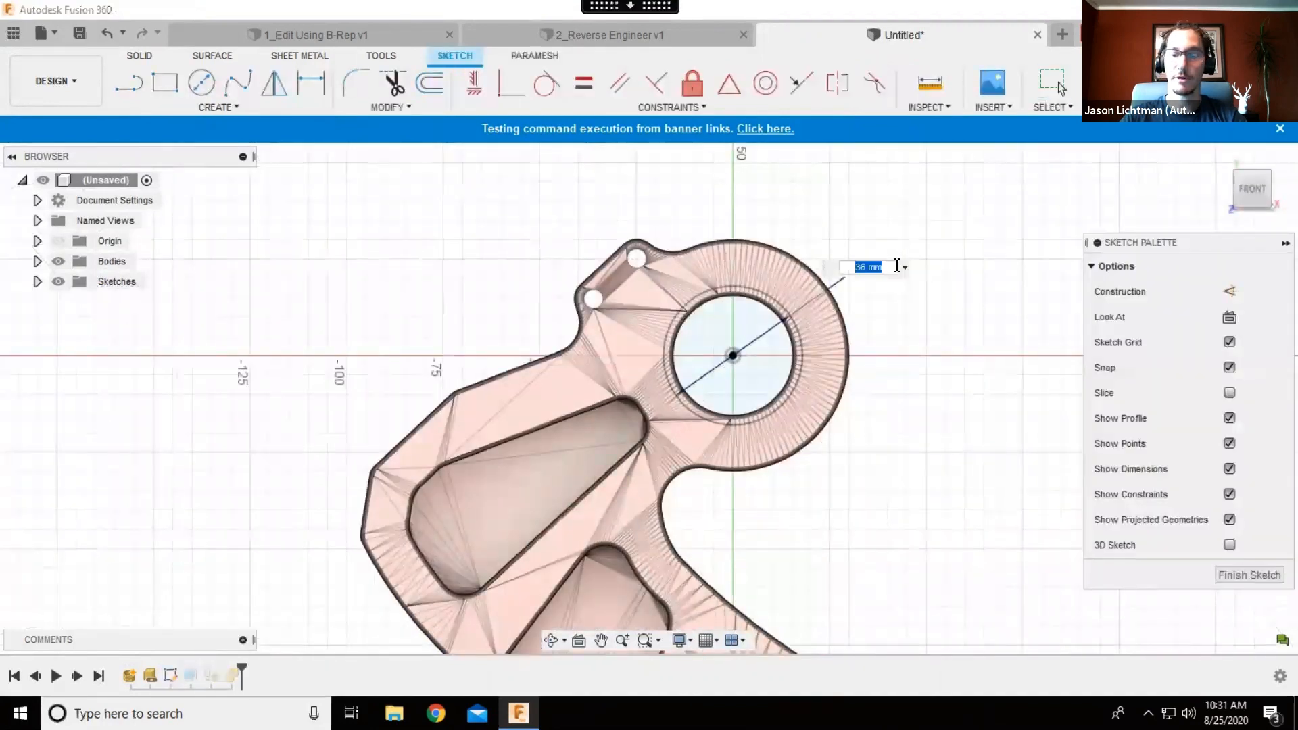
{"action": "type", "text": "40"}
{"action": "key", "text": "Return"}
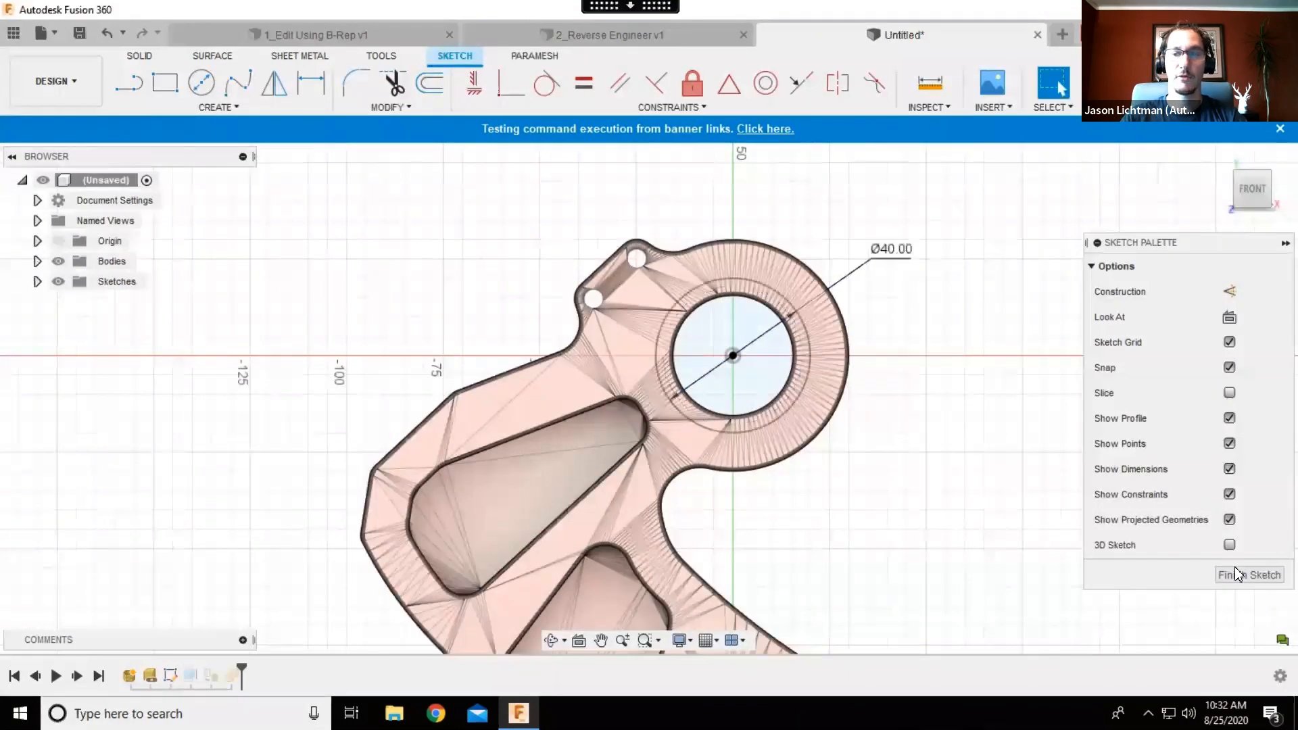
{"action": "left_click", "coordinate": [1240, 575]}
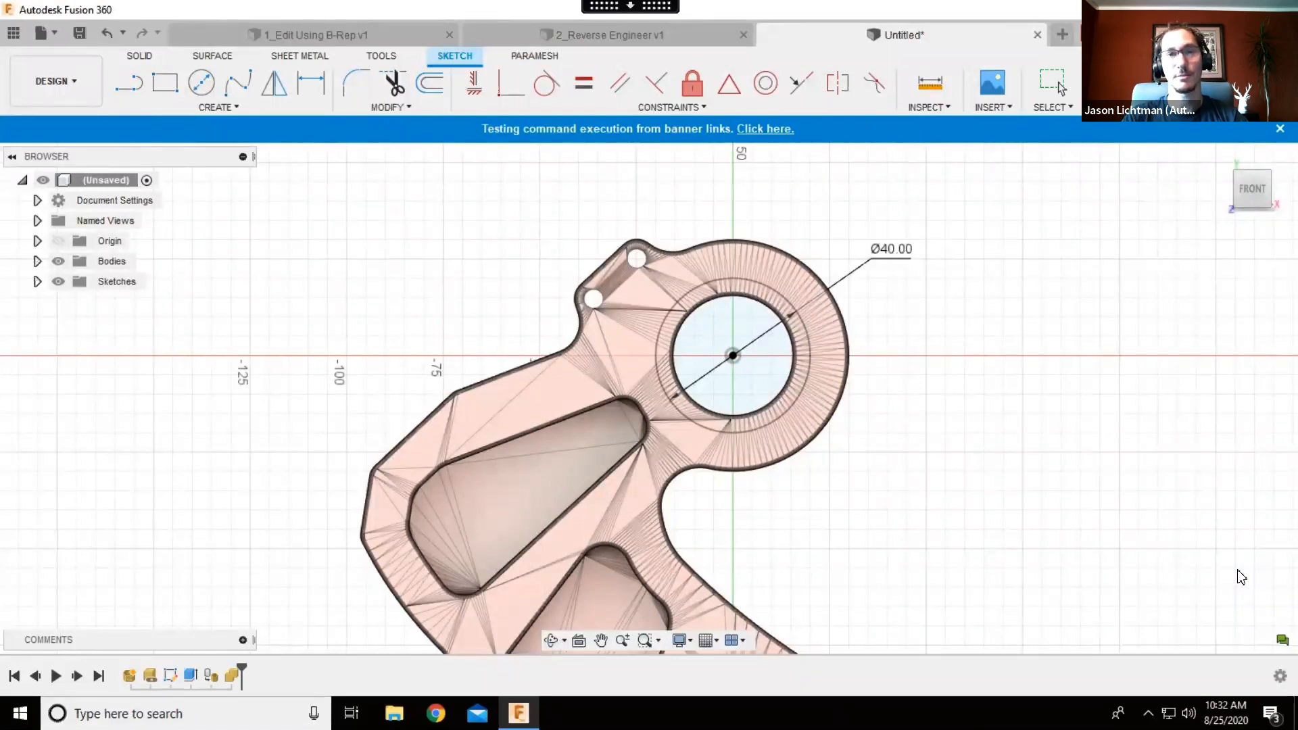
{"action": "left_click", "coordinate": [1241, 577]}
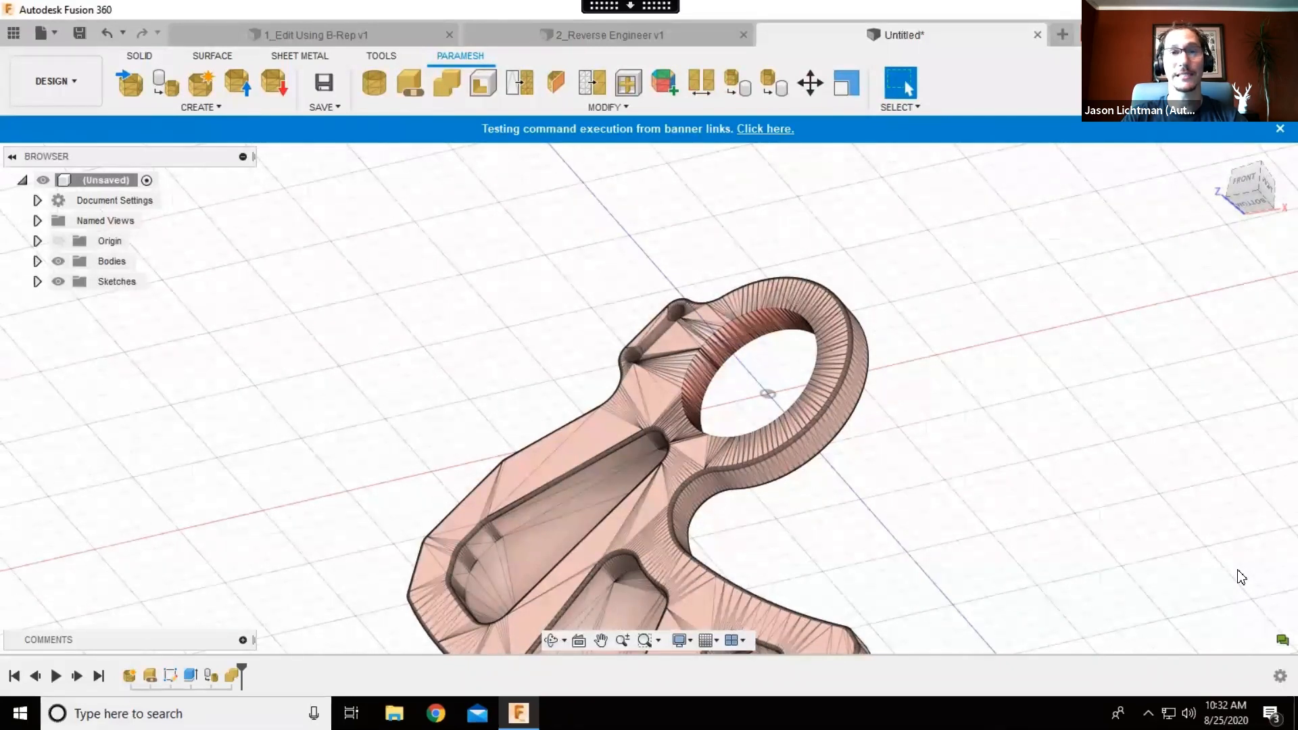
- Delete the sketch, extrude, tessellate and combine features from the timeline
{"action": "left_click", "coordinate": [151, 676]}
{"action": "left_click", "coordinate": [171, 676]}
{"action": "left_click", "coordinate": [234, 674], "text": "shift"}
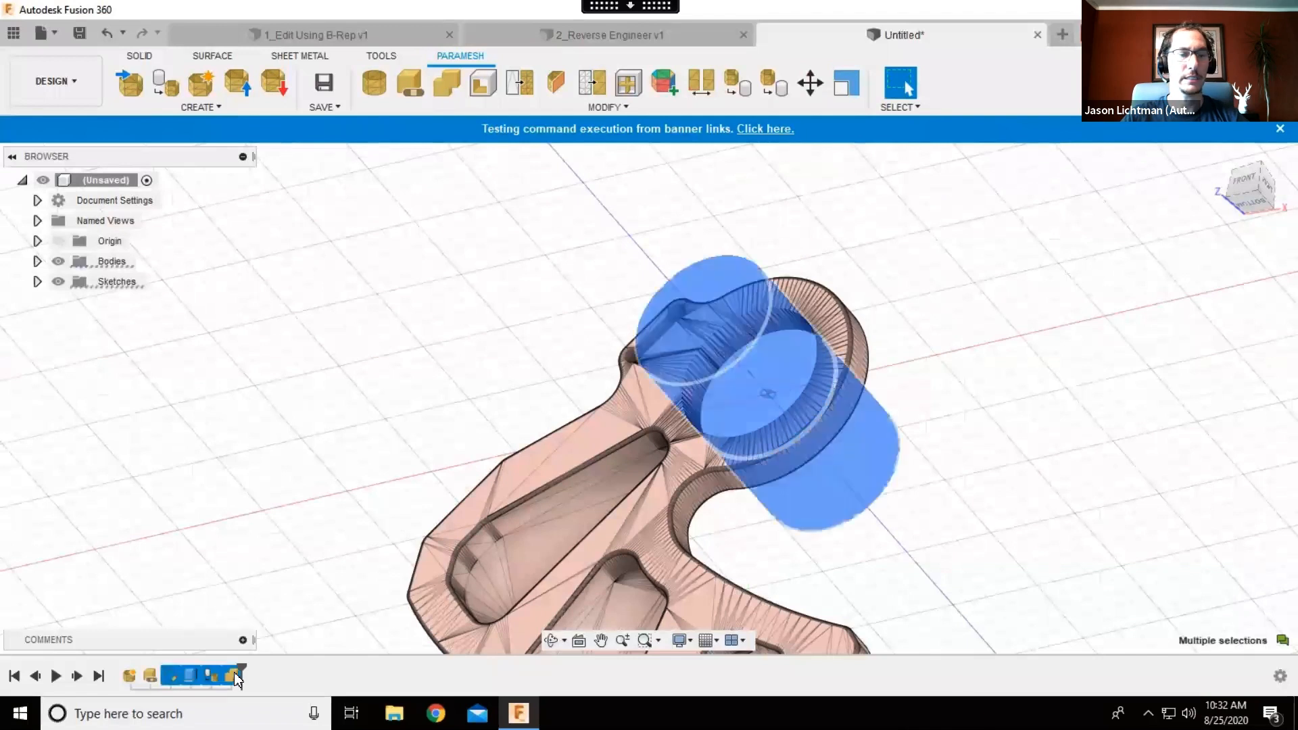
{"action": "key", "text": "Delete"}
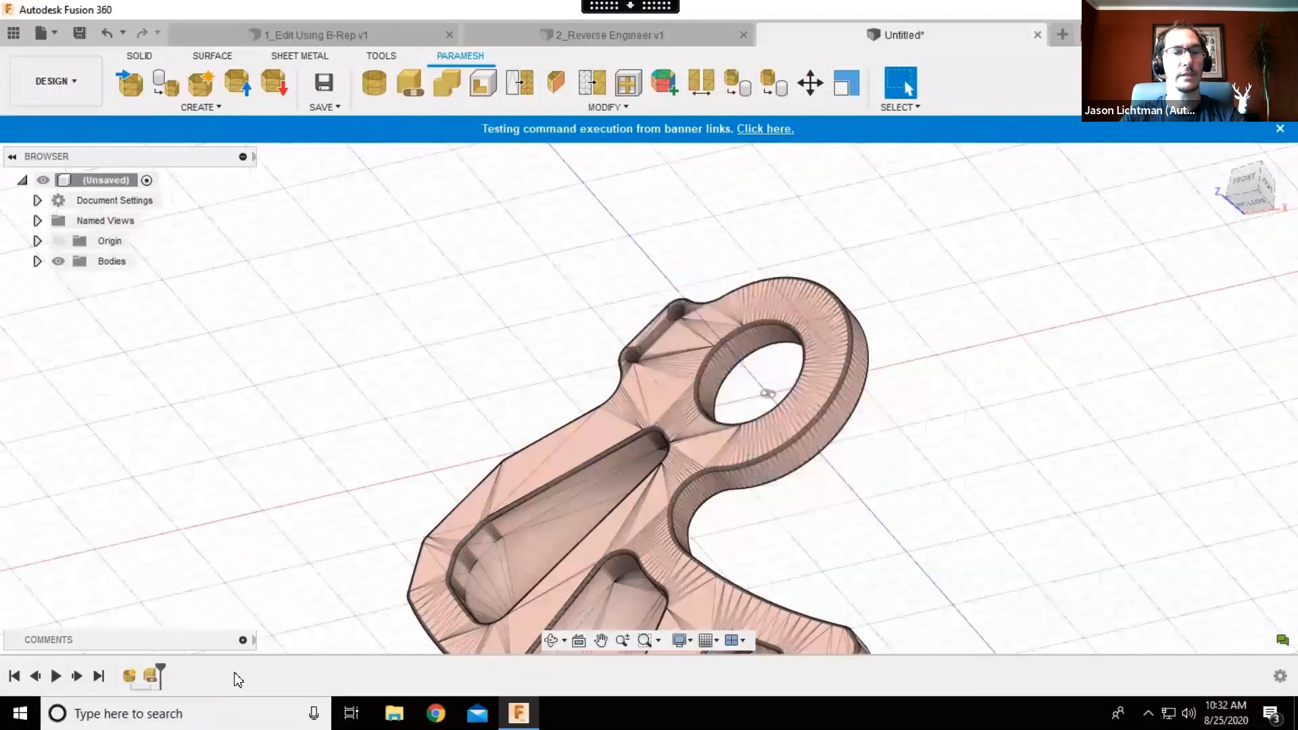
- Calculate face groups on the bracket ParaMesh body with the Accurate method
{"action": "middle_click_drag", "start_coordinate": [363, 444], "coordinate": [352, 377]}
{"action": "scroll", "coordinate": [348, 370], "scroll_direction": "down", "scroll_amount": 2}
{"action": "scroll", "coordinate": [347, 371], "scroll_direction": "up", "scroll_amount": 2}
{"action": "scroll", "coordinate": [348, 371], "scroll_direction": "down", "scroll_amount": 2}
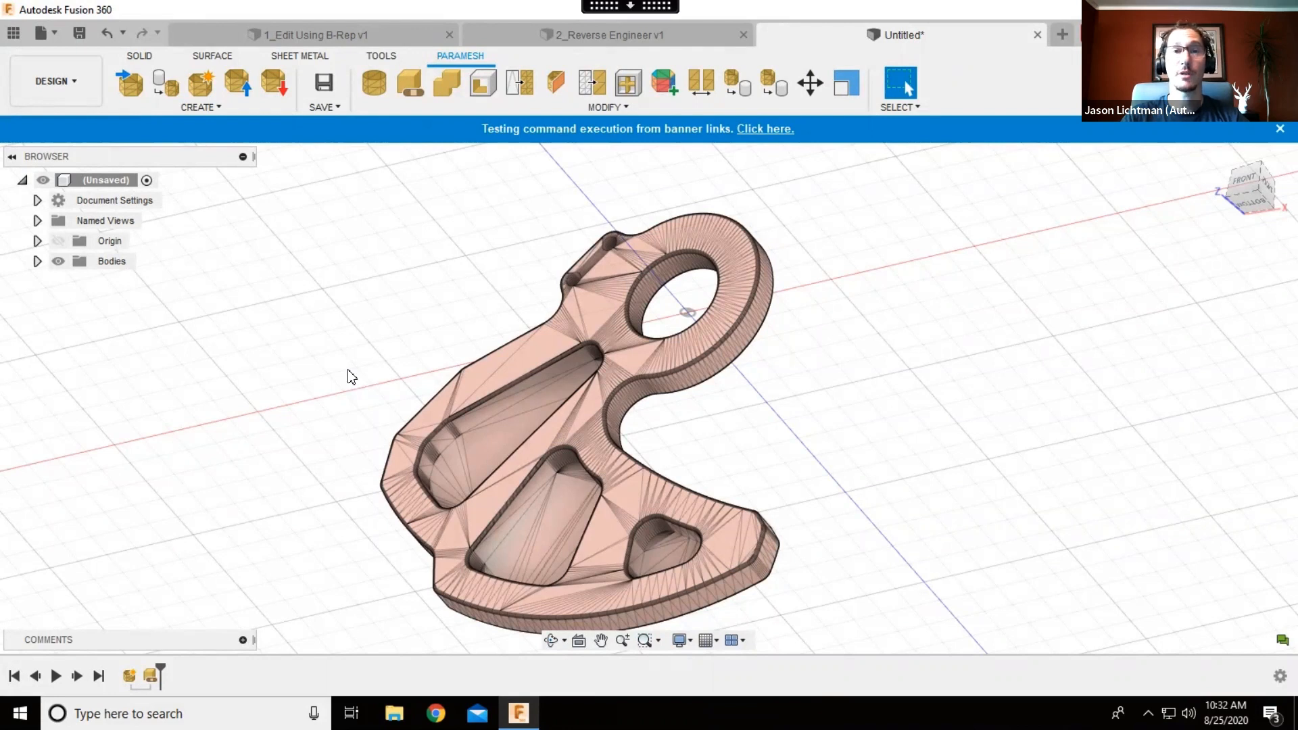
{"action": "left_click", "coordinate": [670, 89]}
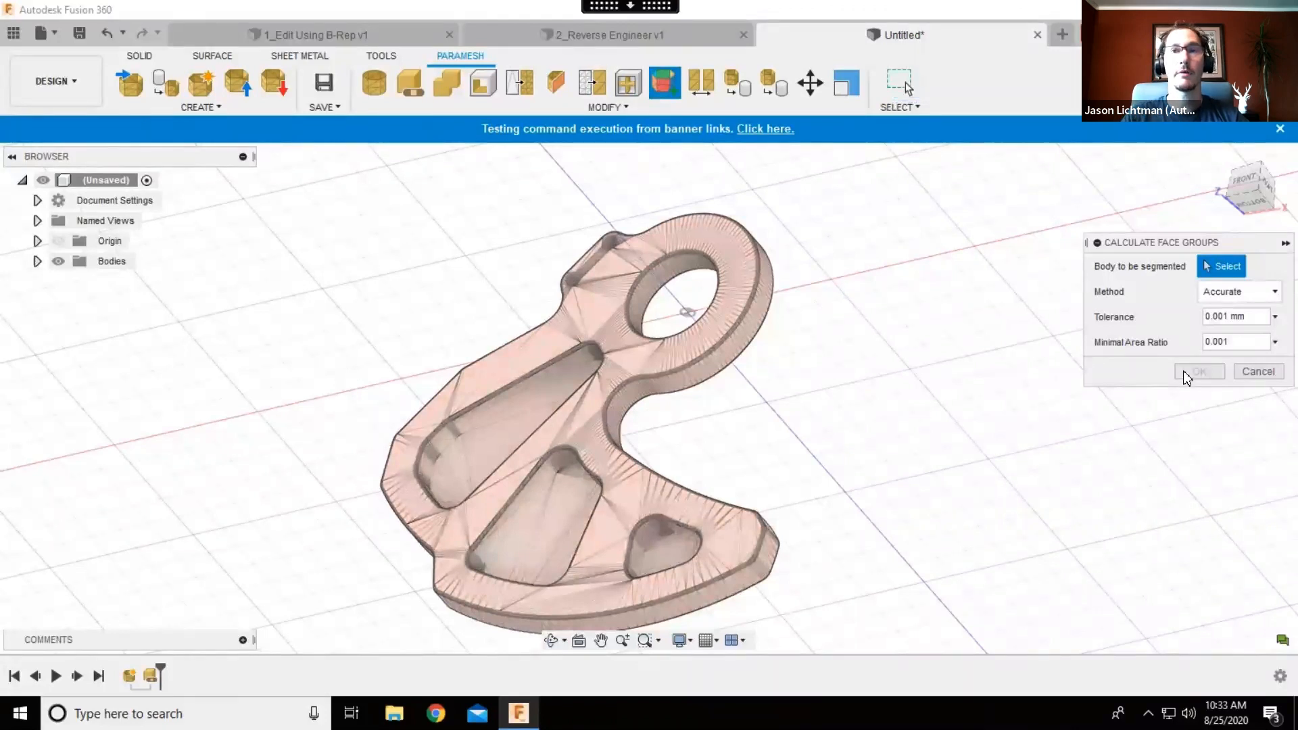
{"action": "left_click", "coordinate": [727, 318]}
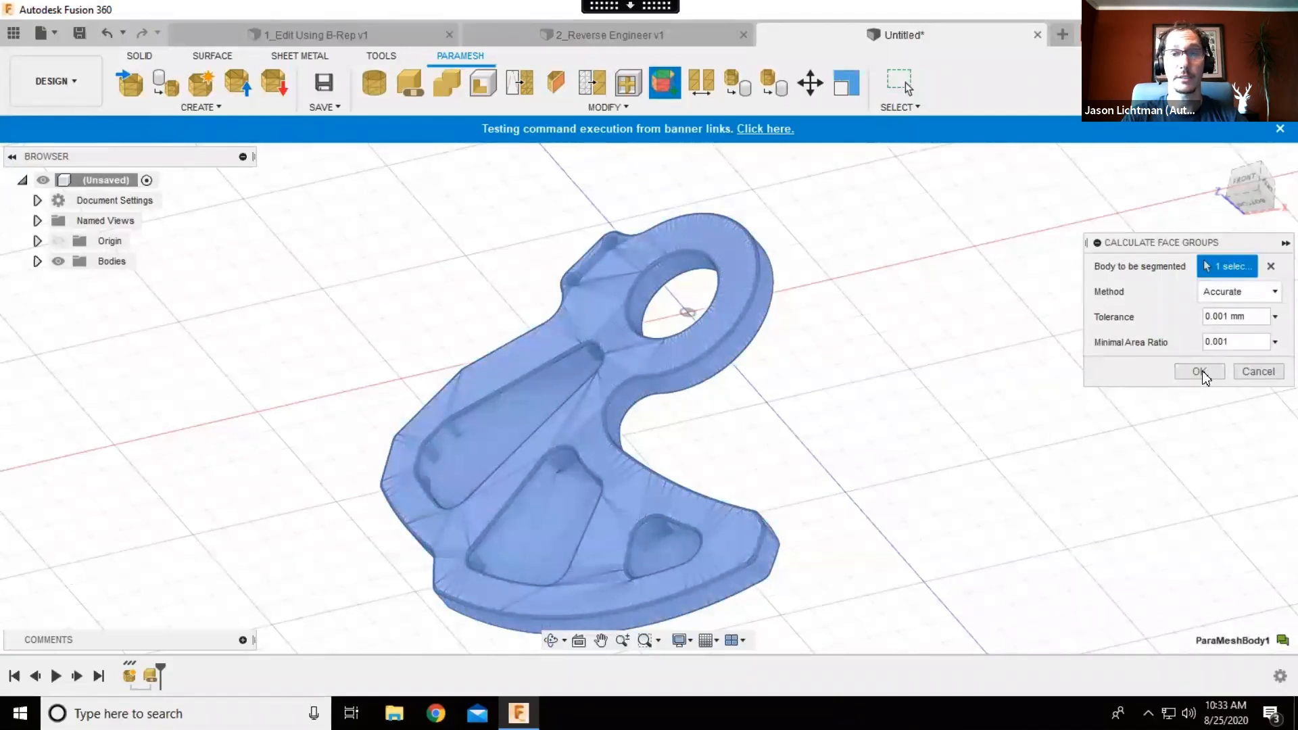
{"action": "left_click", "coordinate": [1198, 374]}
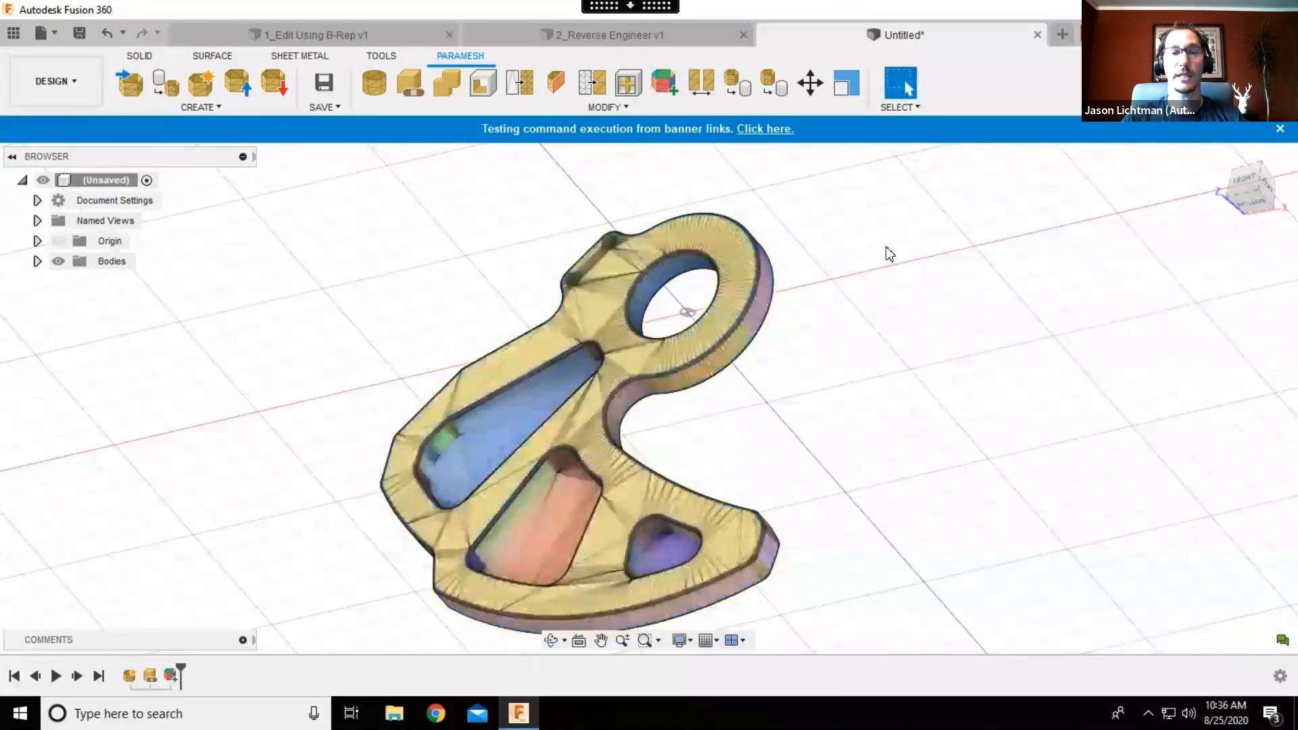
- Convert the bracket ParaMesh body to a BREP body using the Prismatic algorithm
{"action": "middle_click_drag", "start_coordinate": [870, 302], "coordinate": [888, 242], "text": "shift"}
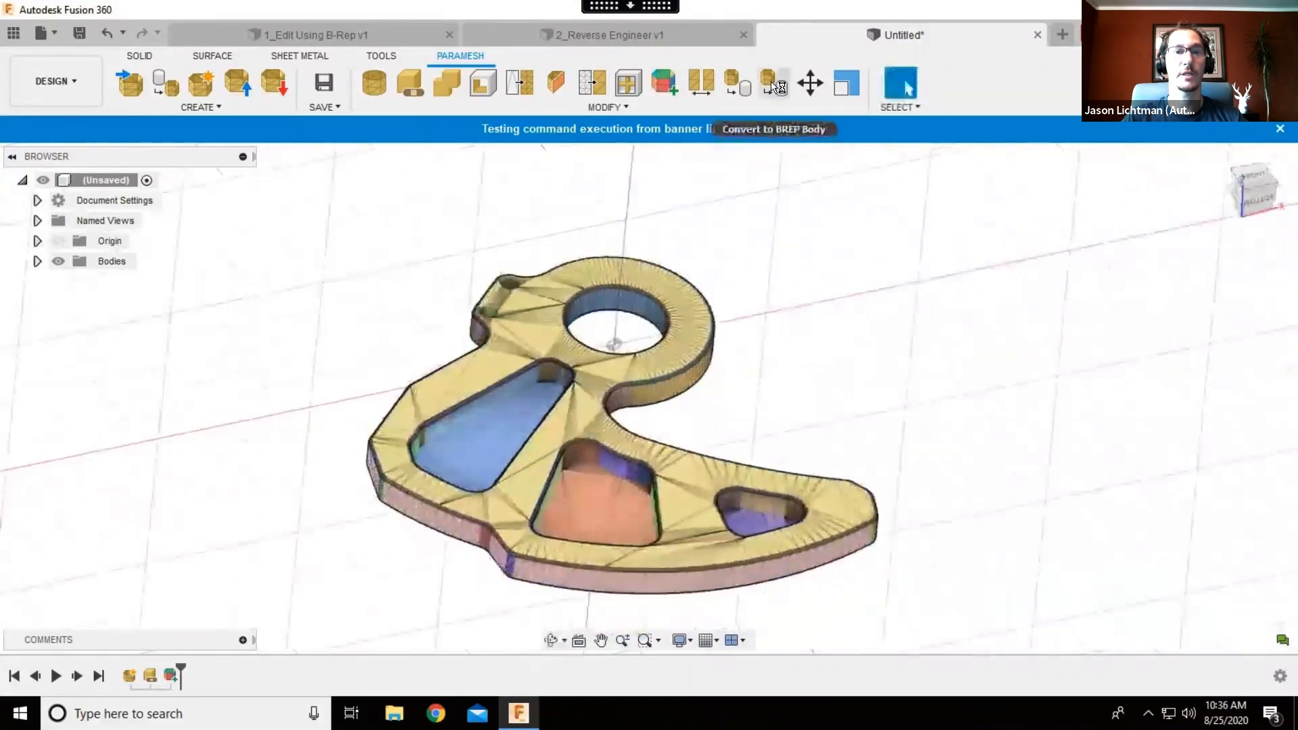
{"action": "left_click", "coordinate": [771, 84]}
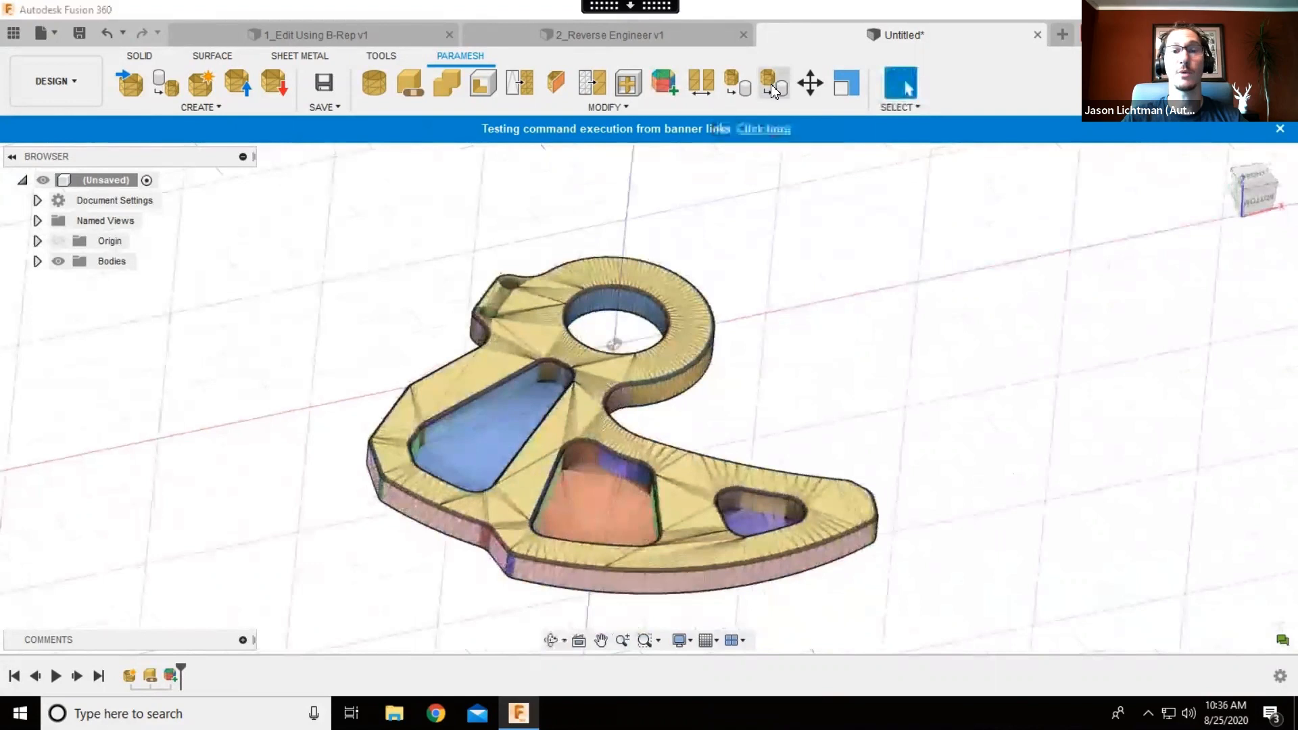
{"action": "left_click", "coordinate": [678, 371]}
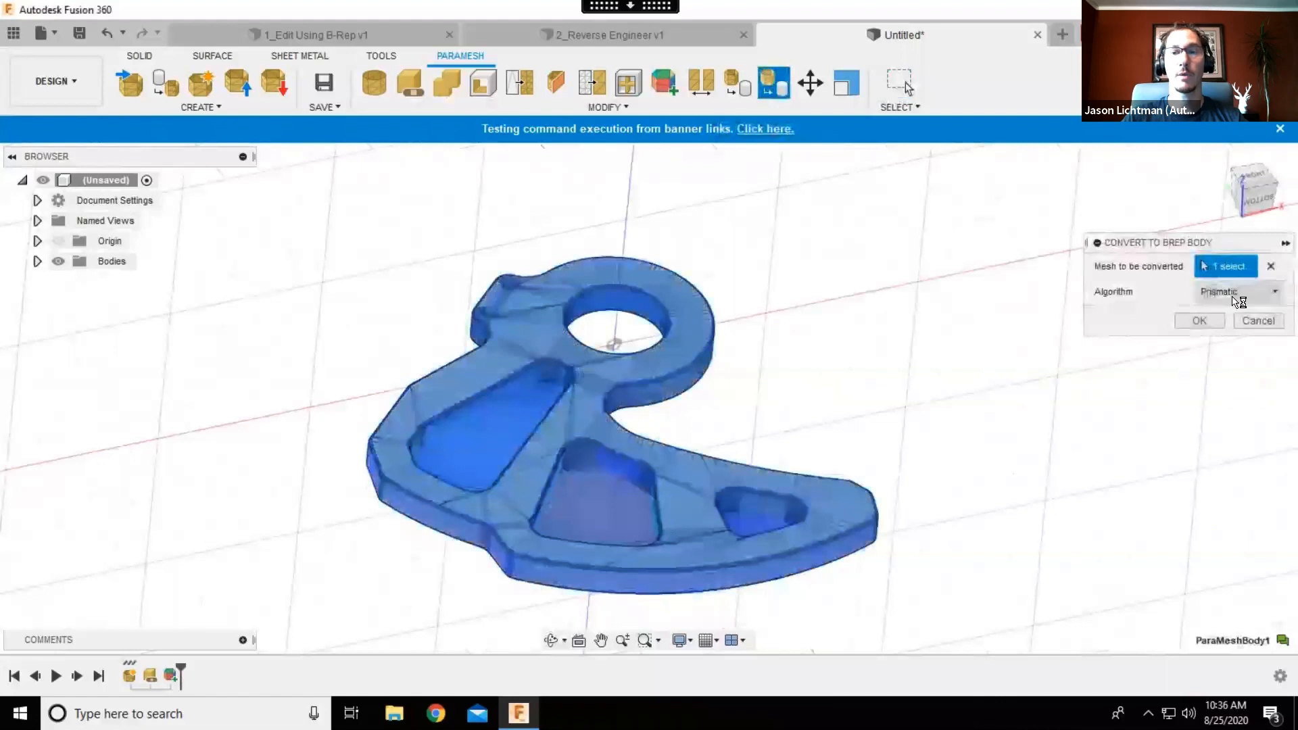
{"action": "left_click", "coordinate": [1234, 299]}
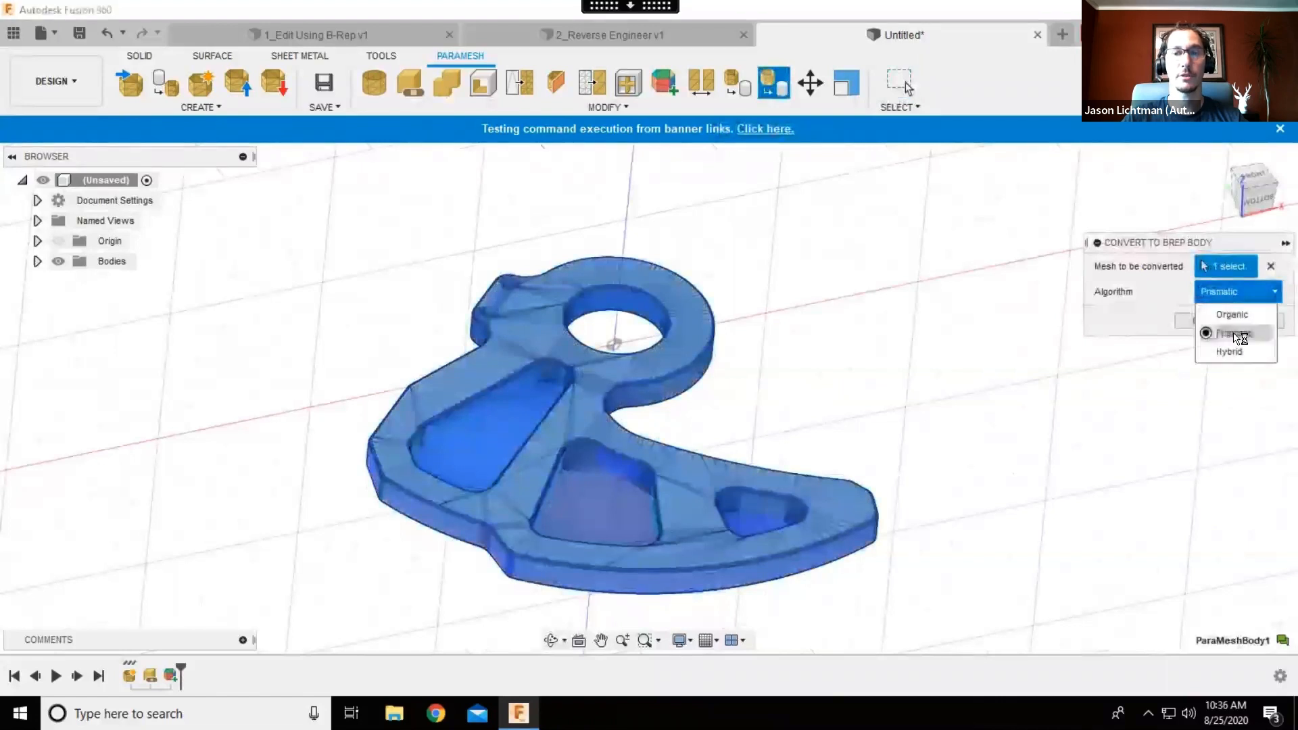
{"action": "left_click", "coordinate": [1237, 338]}
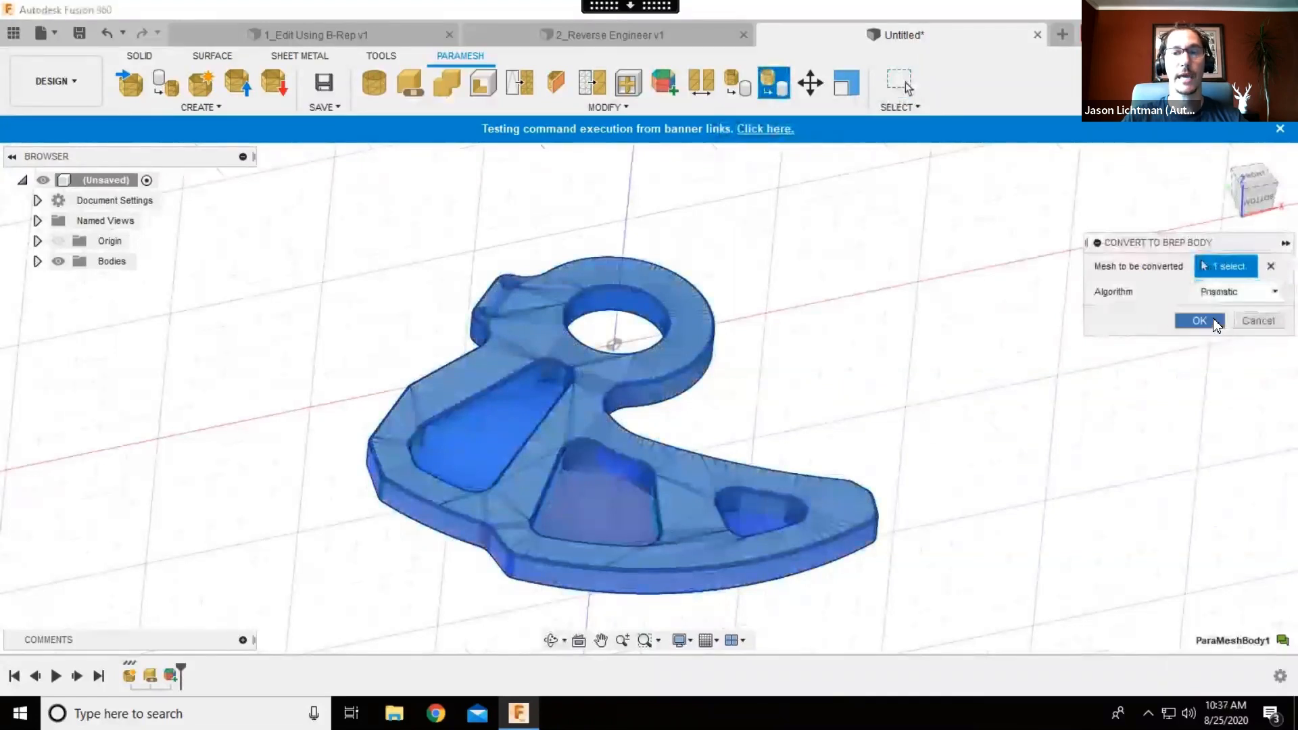
{"action": "left_click", "coordinate": [1199, 322]}
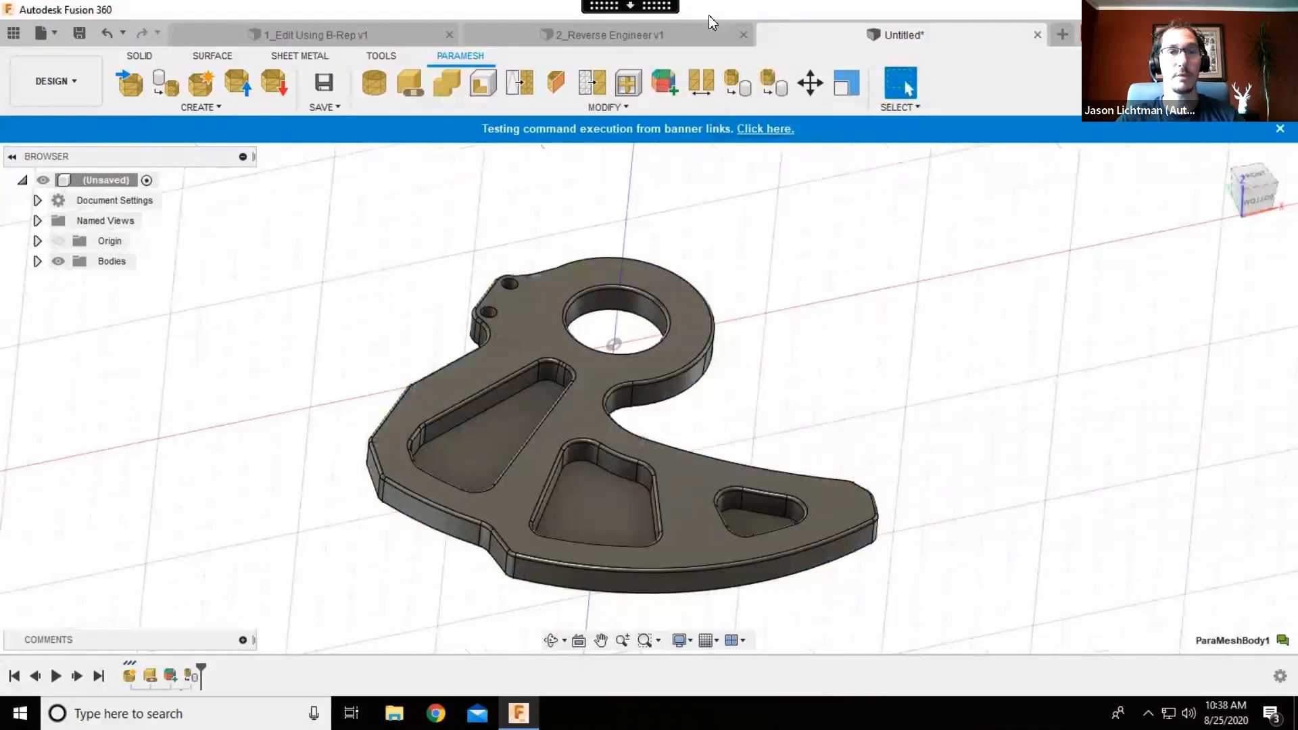
- Leave the remote desktop, switch to the Movies & TV app and play the Formlabs video
{"action": "left_click", "coordinate": [662, 7]}
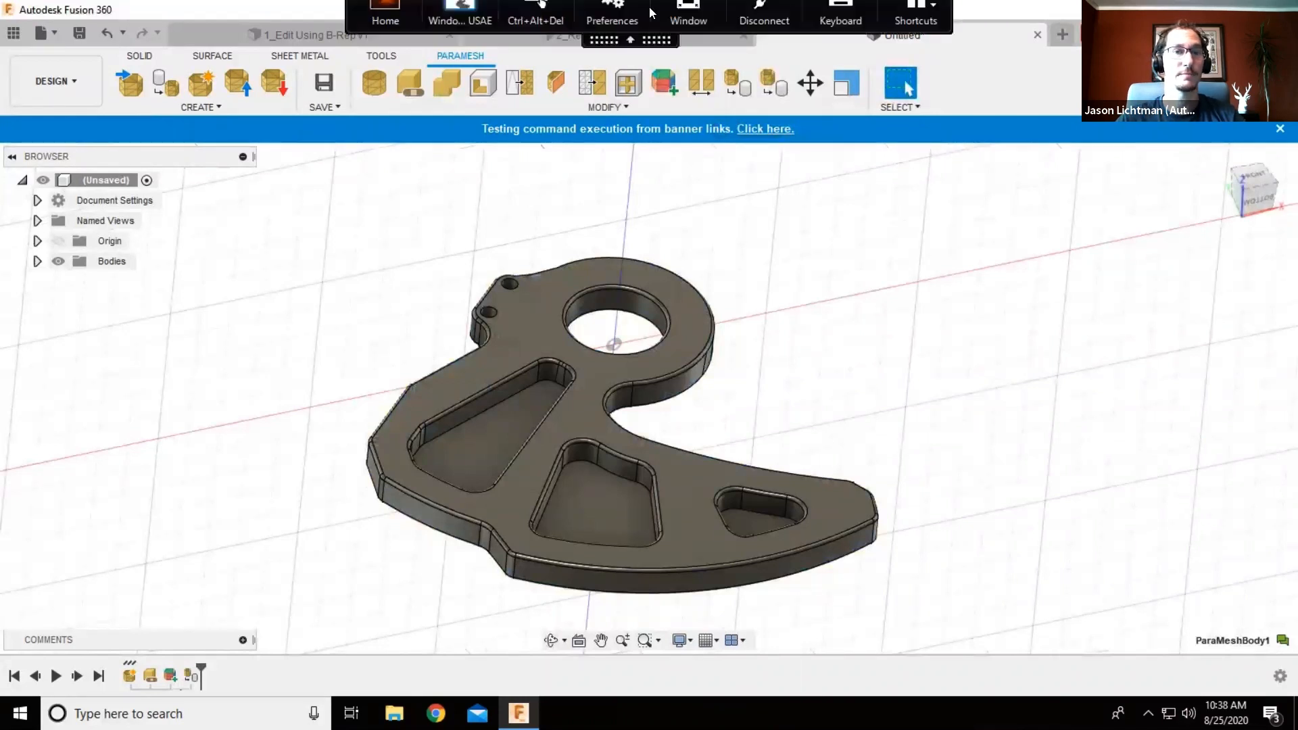
{"action": "left_click", "coordinate": [394, 24]}
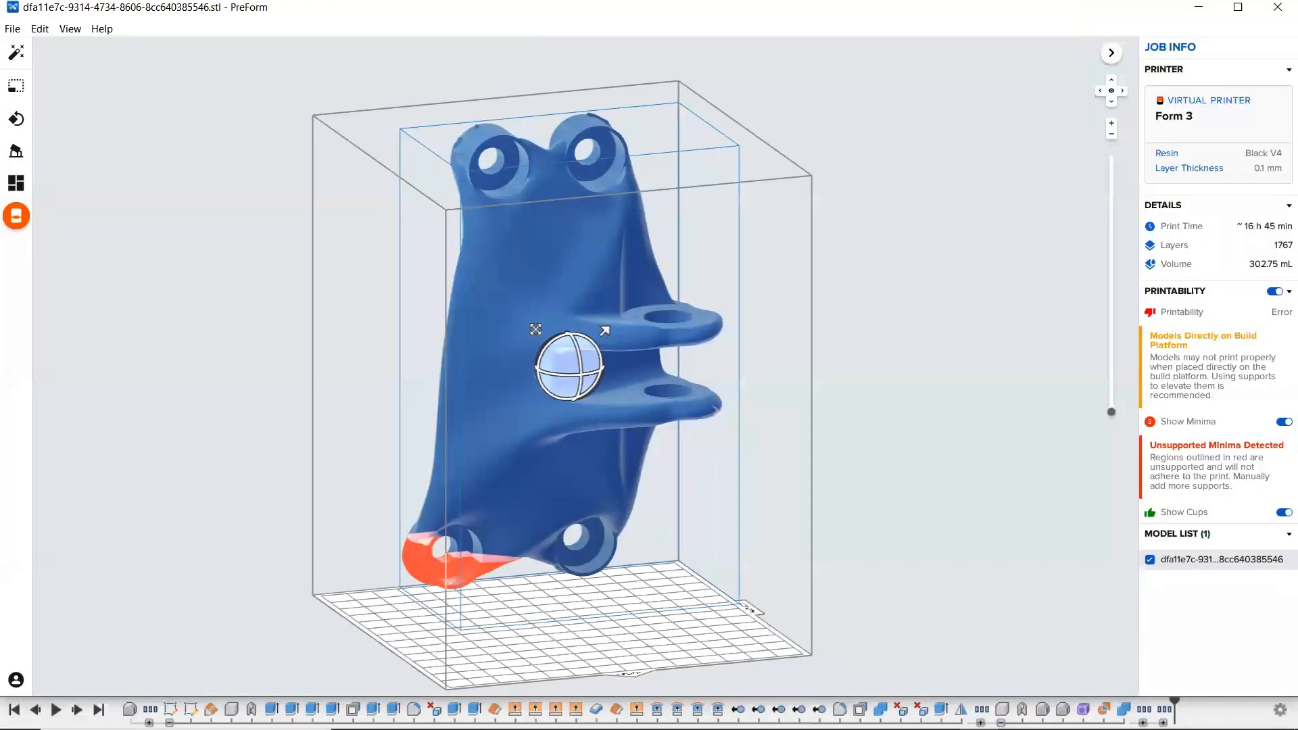
{"action": "key", "text": "alt+Tab"}
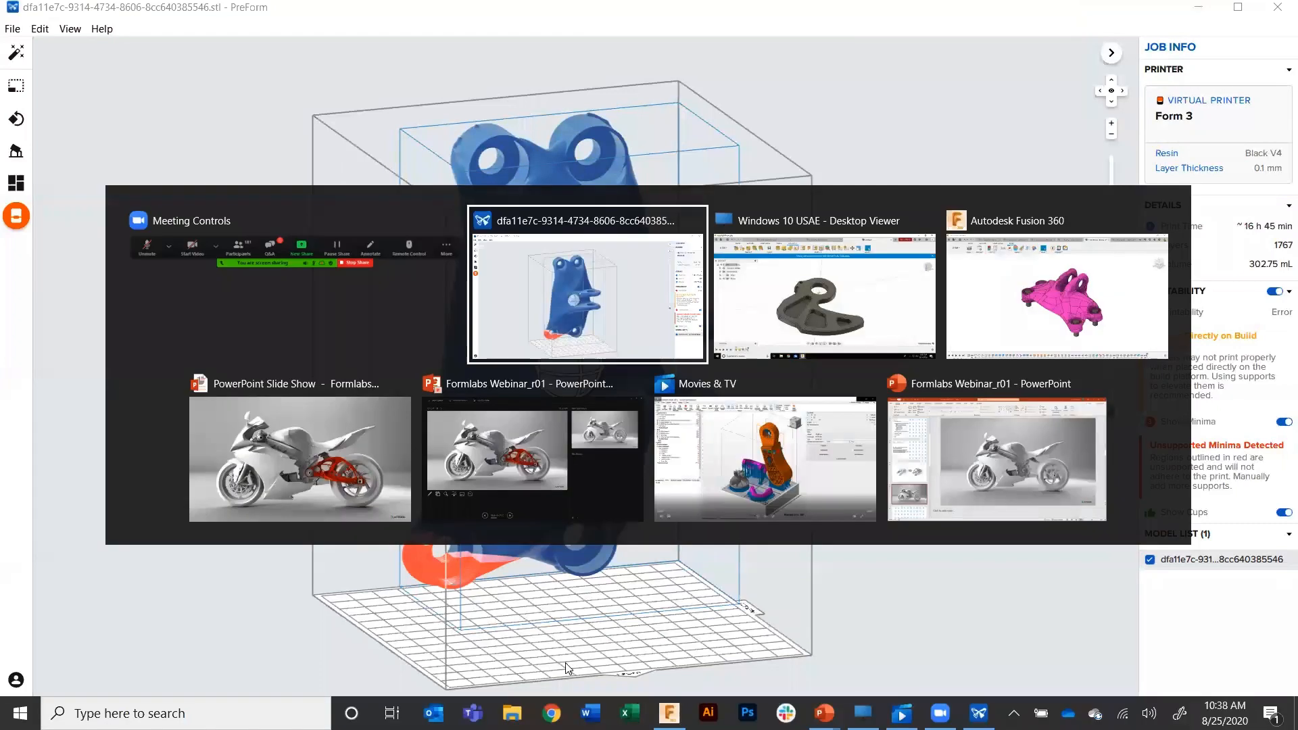
{"action": "left_click", "coordinate": [788, 478]}
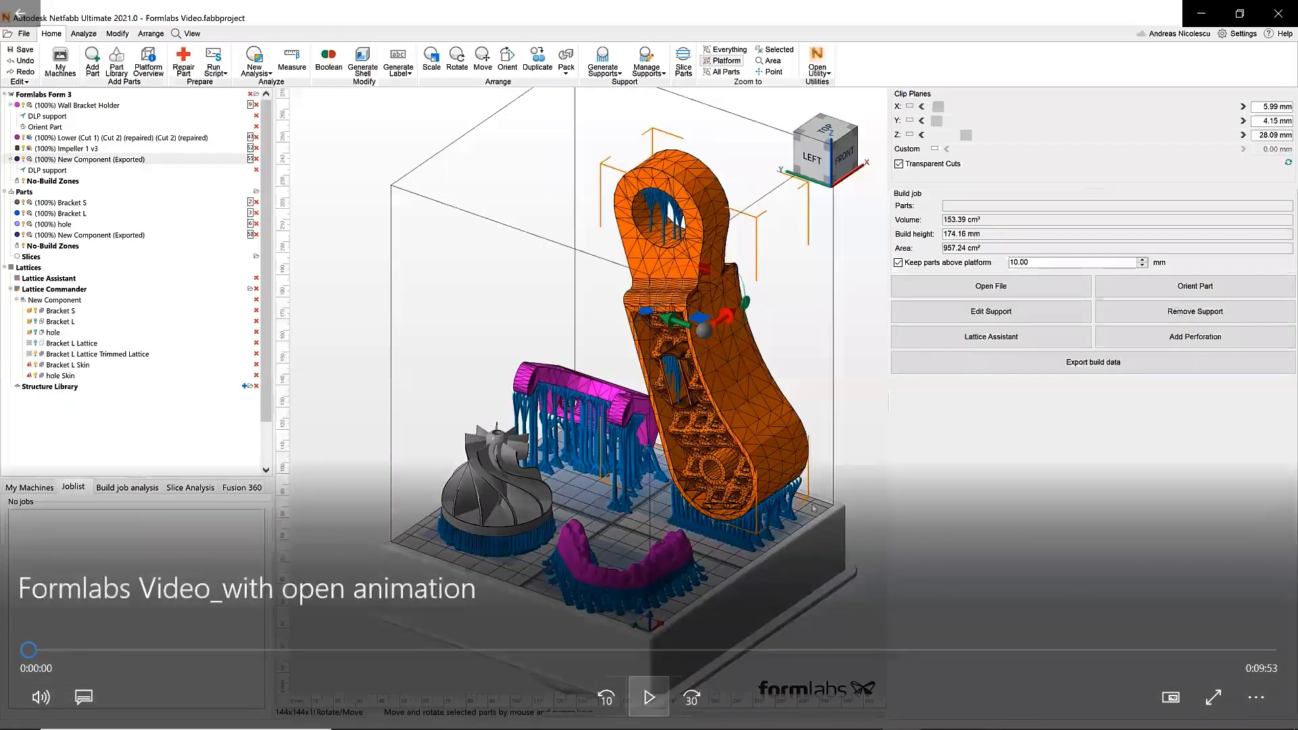
{"action": "key", "text": "space"}
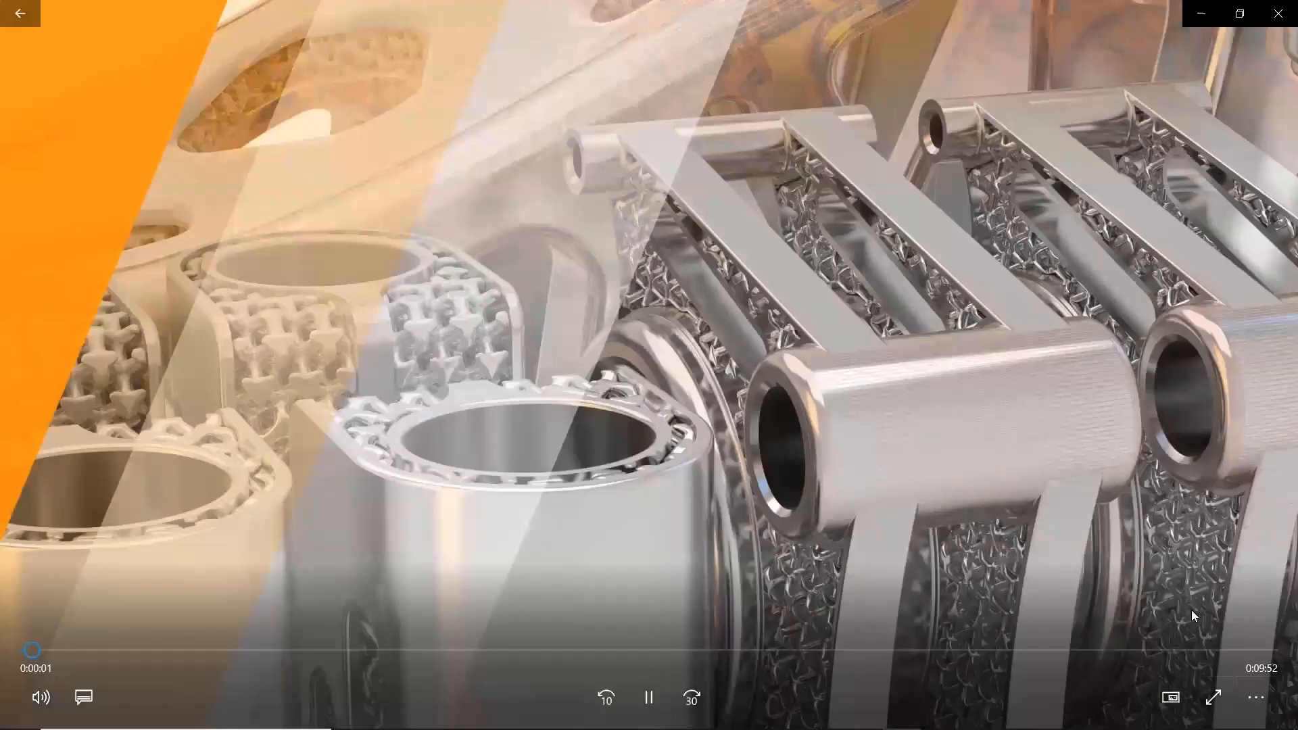
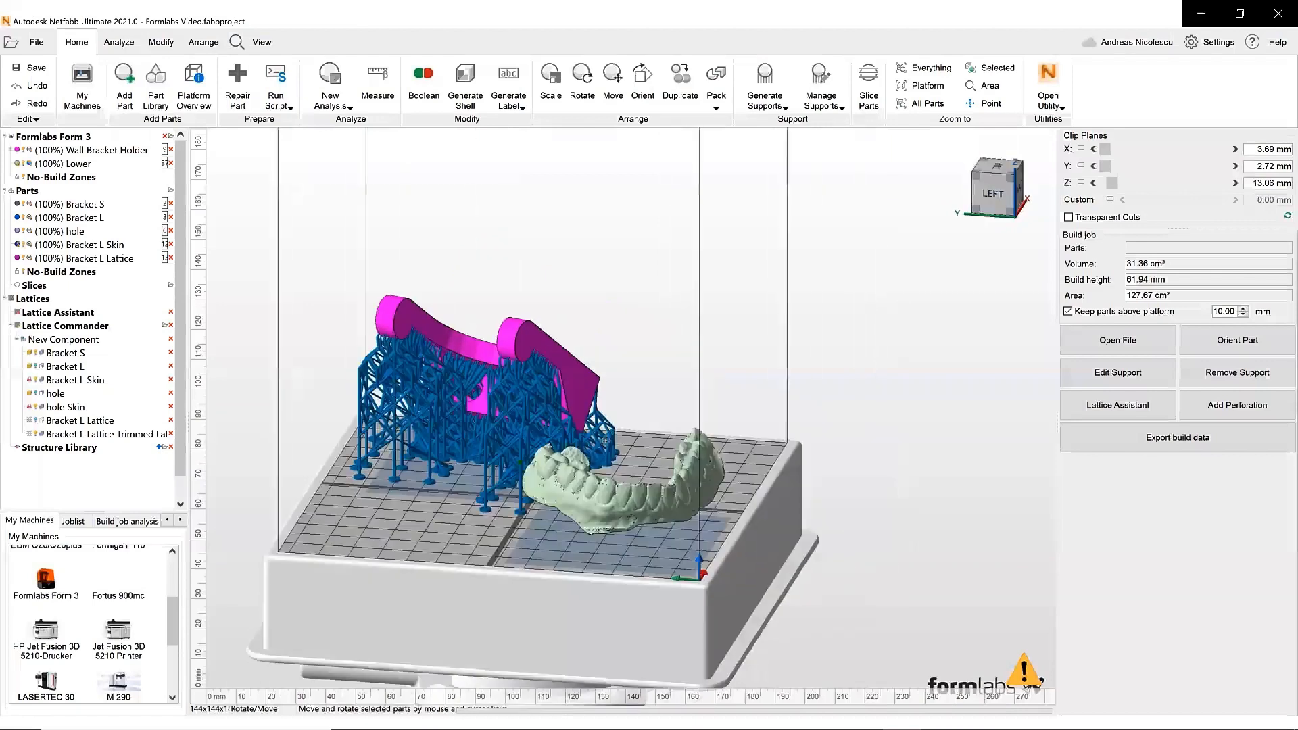
- Open the Platform Overview and review each part's mesh status and dimensions
{"action": "scroll", "coordinate": [432, 371], "scroll_direction": "up", "scroll_amount": 4}
{"action": "scroll", "coordinate": [439, 343], "scroll_direction": "down", "scroll_amount": 2}
{"action": "right_click_drag", "start_coordinate": [418, 338], "coordinate": [561, 466]}
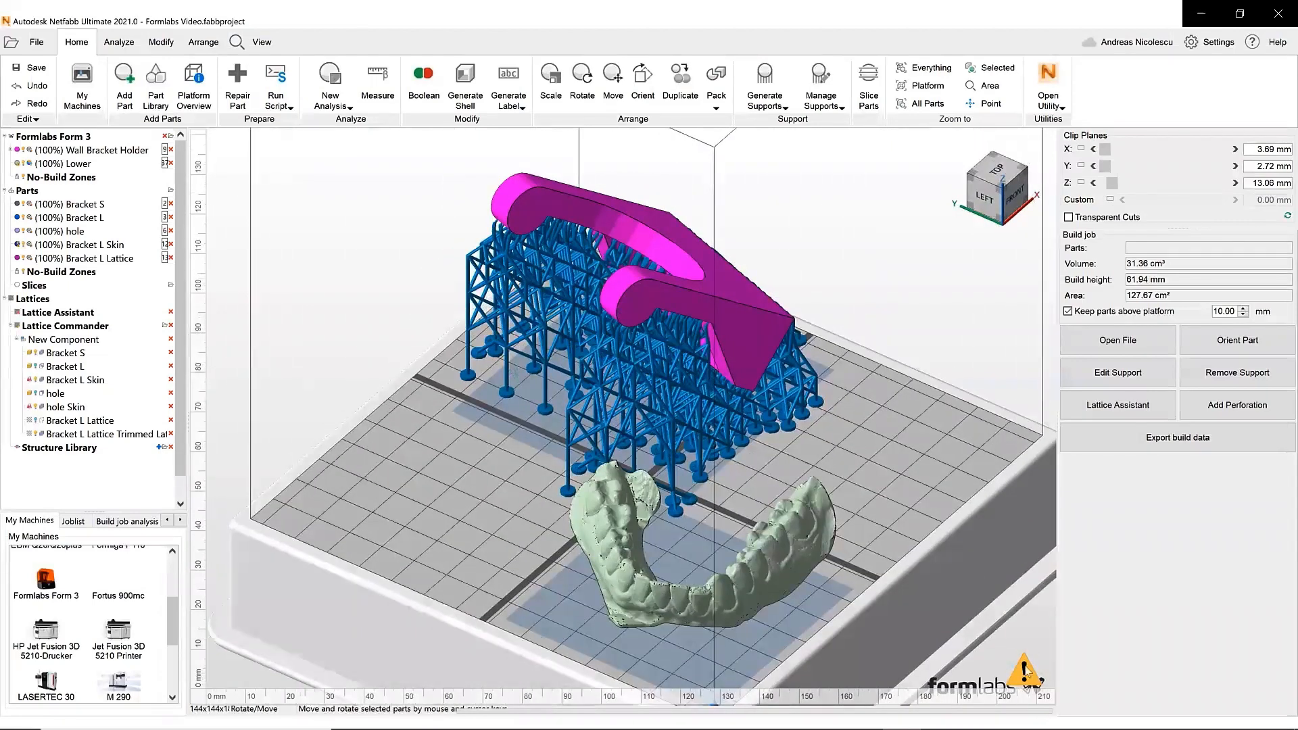
{"action": "left_click", "coordinate": [207, 87]}
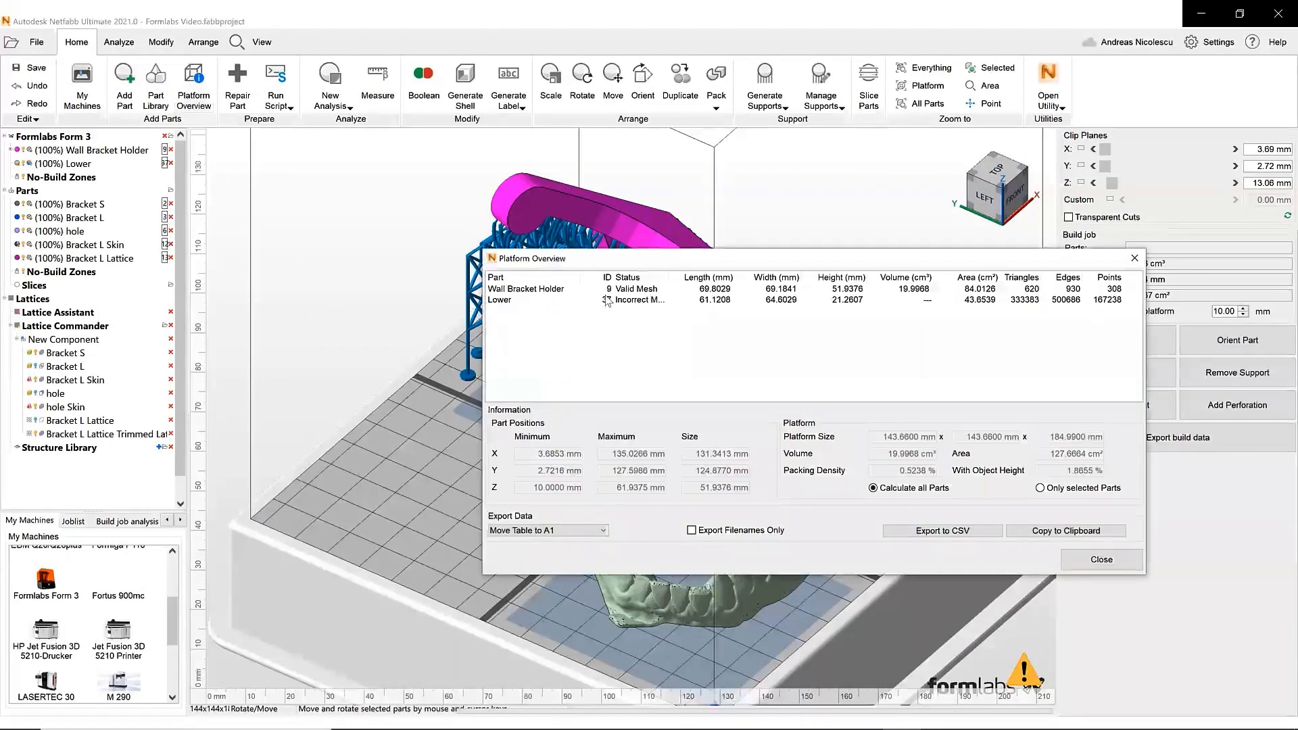
{"action": "left_click", "coordinate": [572, 293]}
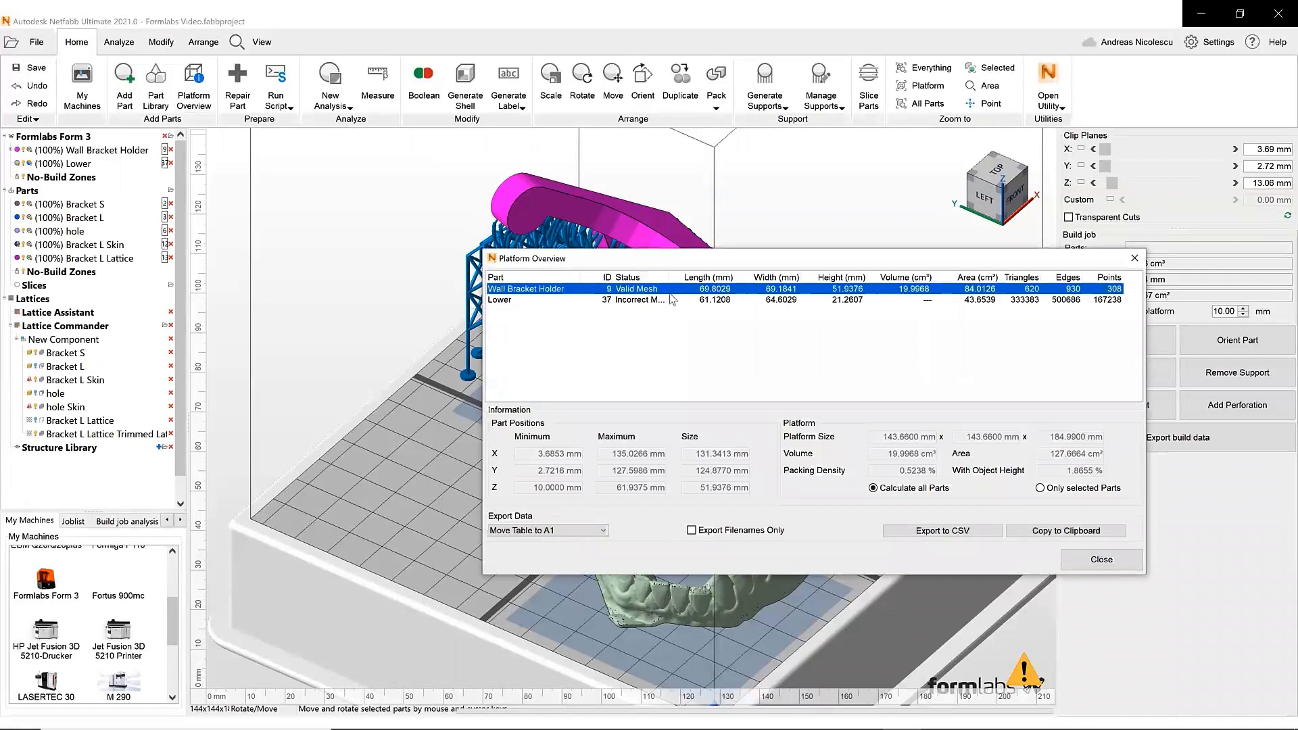
{"action": "left_click", "coordinate": [566, 302]}
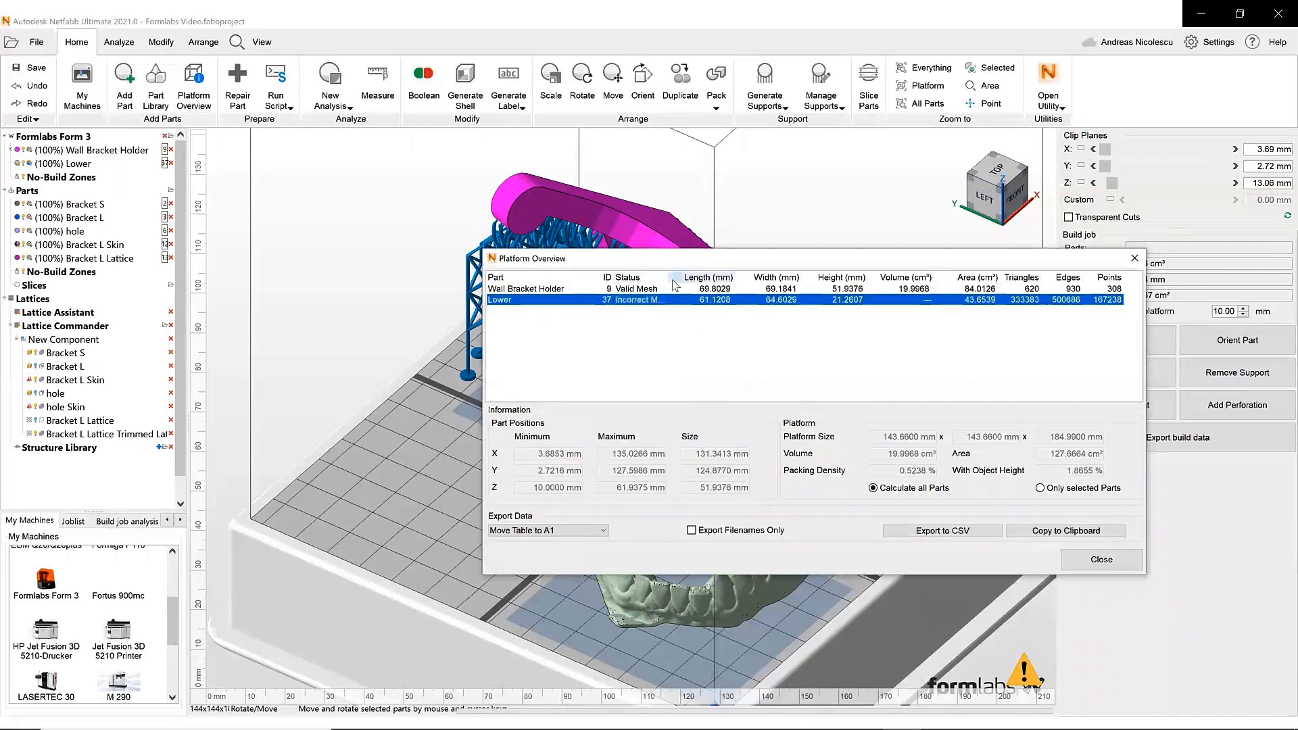
{"action": "left_click_drag", "start_coordinate": [674, 277], "coordinate": [768, 289]}
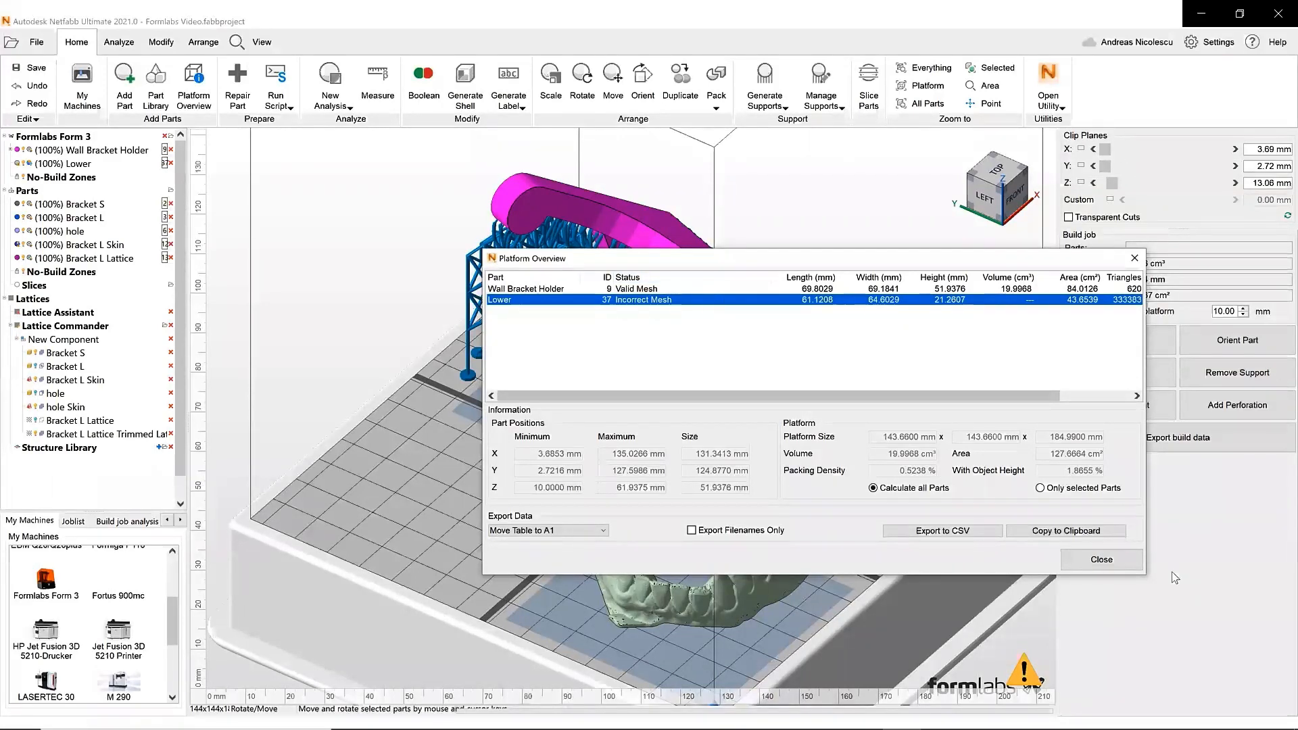
{"action": "left_click", "coordinate": [1130, 567]}
- Hide the Wall Bracket Holder and select the Lower dental model
{"action": "scroll", "coordinate": [657, 569], "scroll_direction": "up", "scroll_amount": 4}
{"action": "middle_click_drag", "start_coordinate": [656, 572], "coordinate": [626, 433]}
{"action": "right_click_drag", "start_coordinate": [626, 432], "coordinate": [599, 373]}
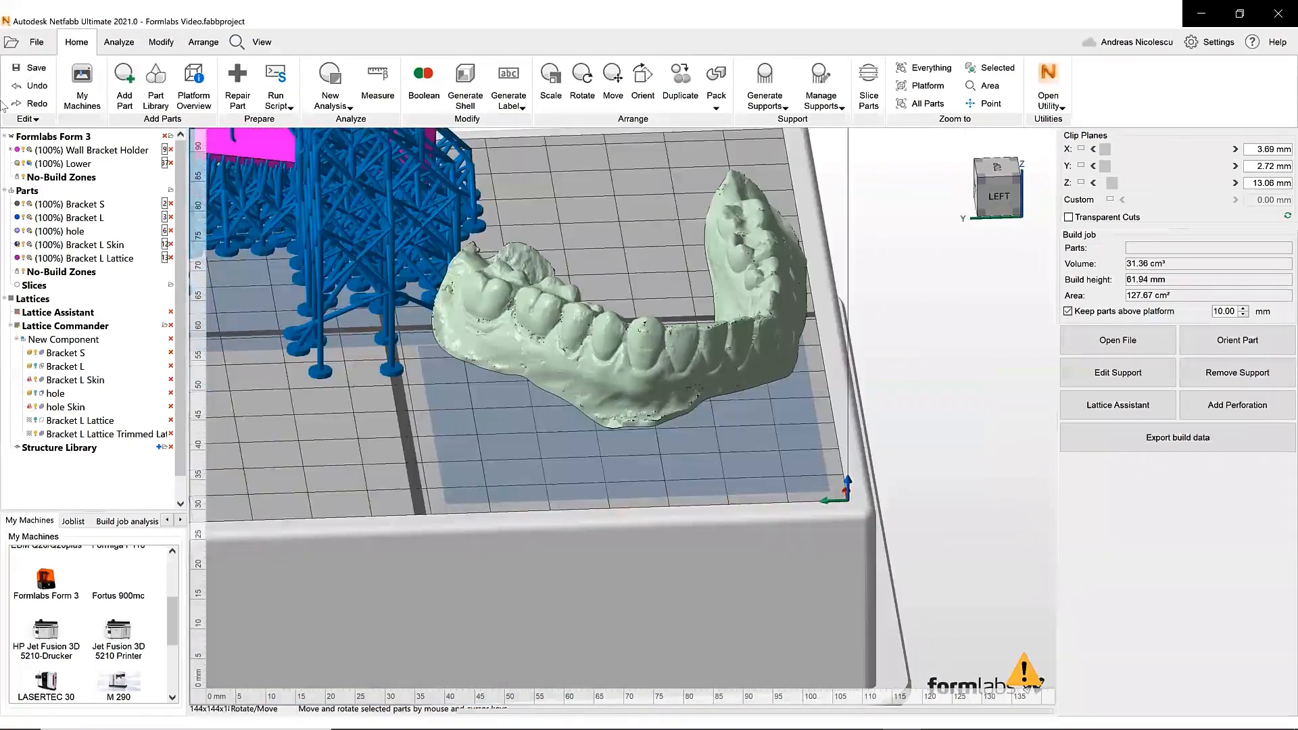
{"action": "left_click", "coordinate": [25, 153]}
{"action": "middle_click_drag", "start_coordinate": [452, 243], "coordinate": [443, 424]}
{"action": "scroll", "coordinate": [528, 494], "scroll_direction": "up", "scroll_amount": 2}
{"action": "scroll", "coordinate": [510, 483], "scroll_direction": "down", "scroll_amount": 4}
{"action": "scroll", "coordinate": [507, 481], "scroll_direction": "up", "scroll_amount": 3}
{"action": "left_click", "coordinate": [508, 484]}
- In top view, start a polygon cut on the Lower model and trace points along the arch's inner edge
{"action": "right_click_drag", "start_coordinate": [514, 489], "coordinate": [564, 532]}
{"action": "scroll", "coordinate": [603, 582], "scroll_direction": "up", "scroll_amount": 2}
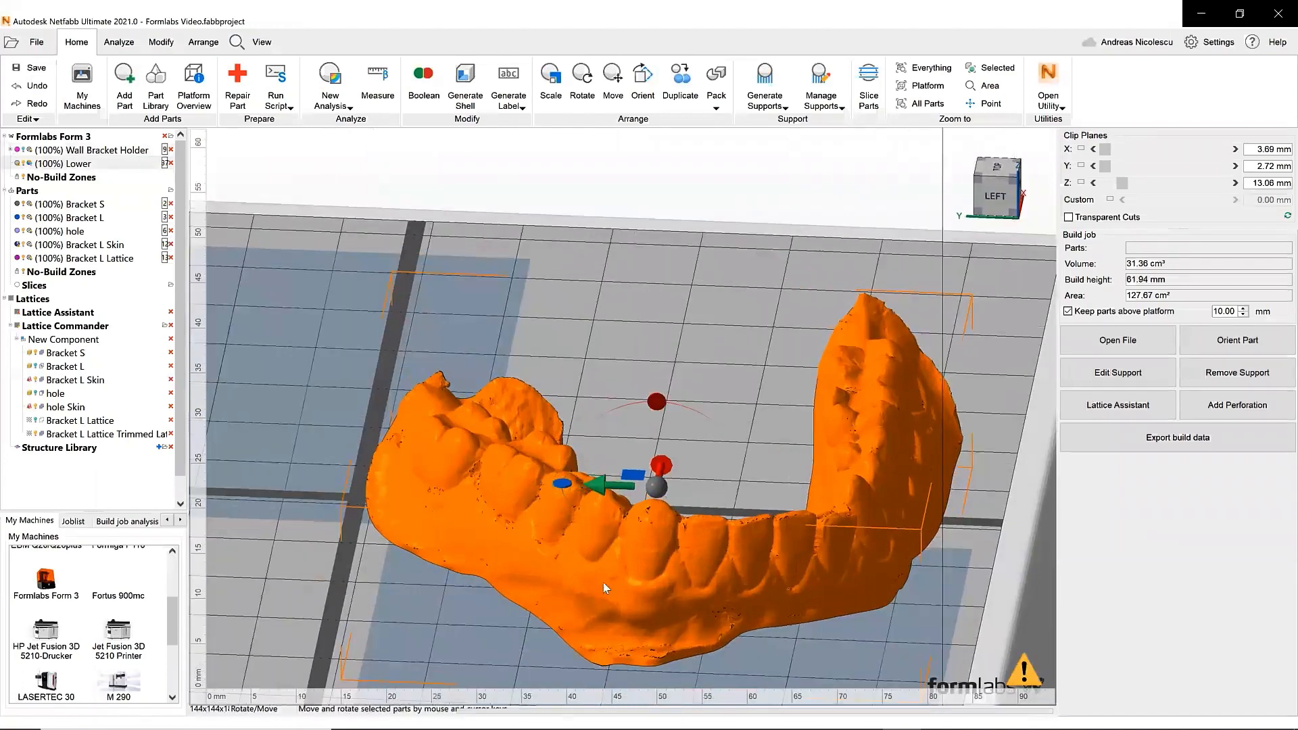
{"action": "scroll", "coordinate": [551, 546], "scroll_direction": "down", "scroll_amount": 3}
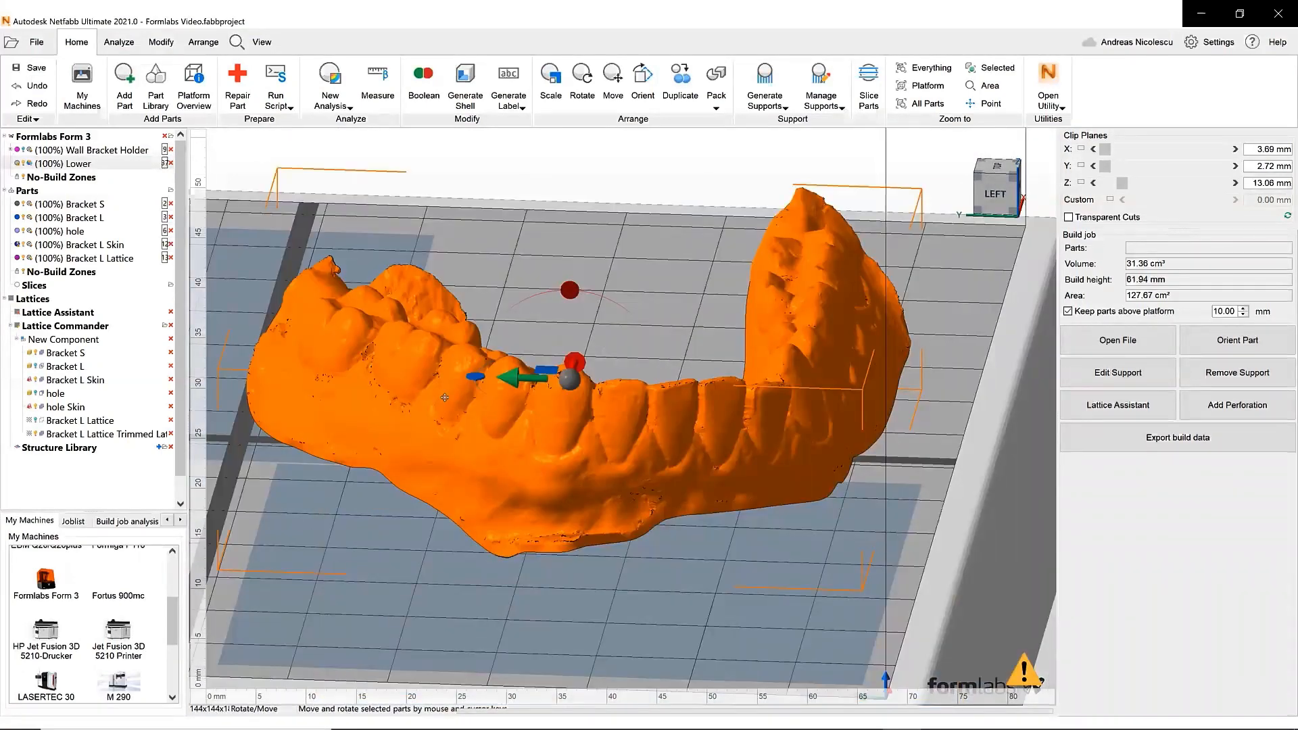
{"action": "right_click_drag", "start_coordinate": [503, 429], "coordinate": [436, 454]}
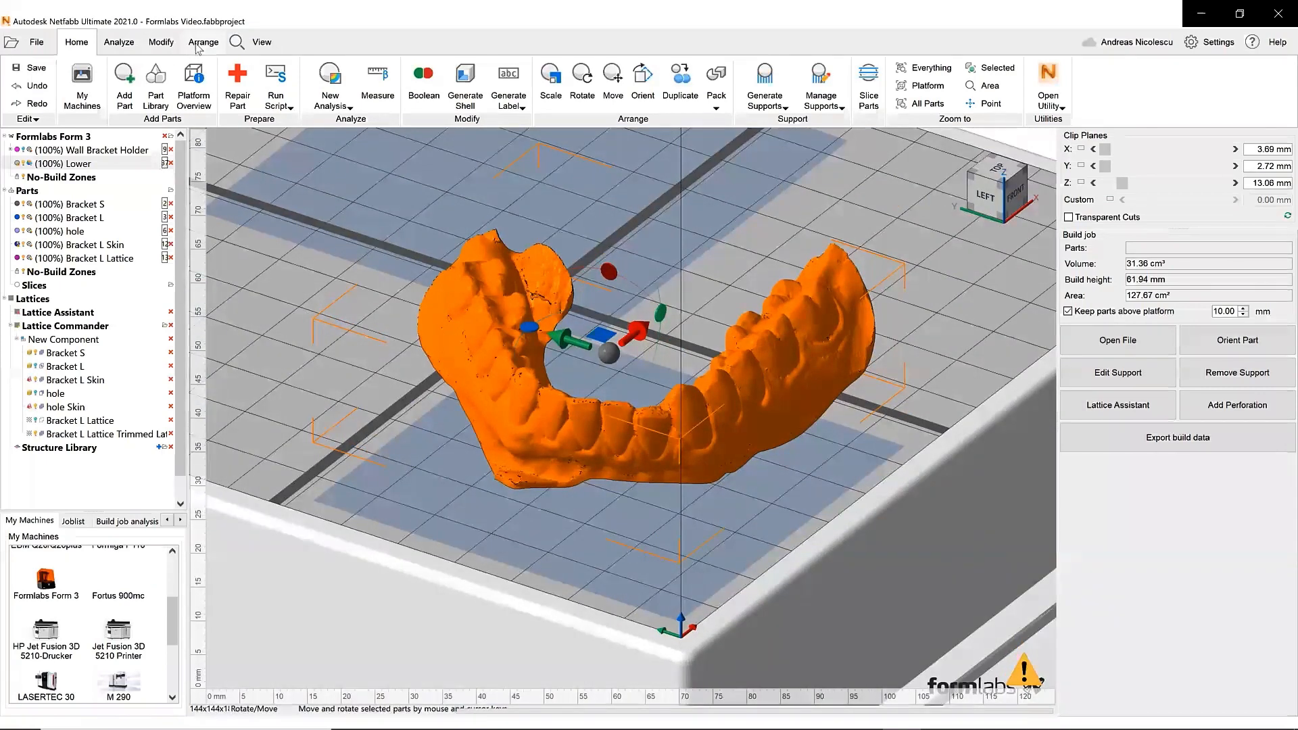
{"action": "left_click", "coordinate": [998, 167]}
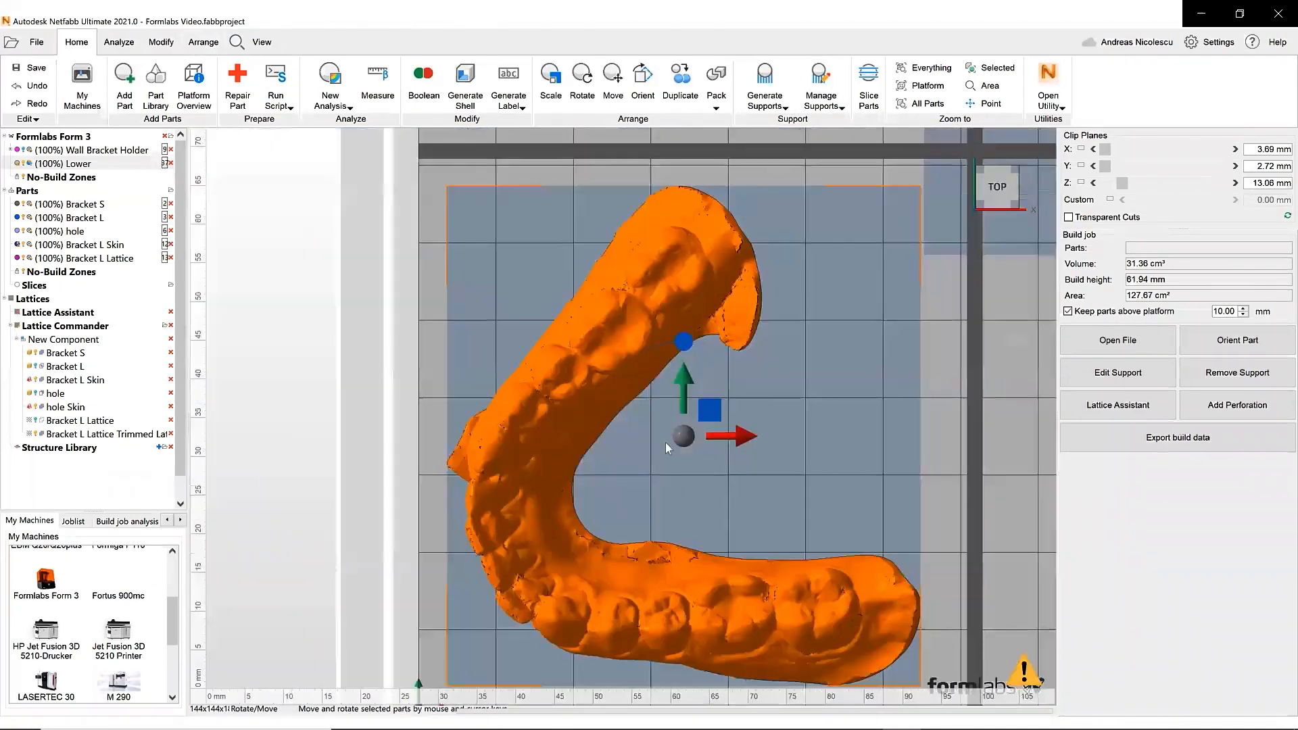
{"action": "scroll", "coordinate": [676, 454], "scroll_direction": "down", "scroll_amount": 2}
{"action": "middle_click_drag", "start_coordinate": [686, 455], "coordinate": [678, 378]}
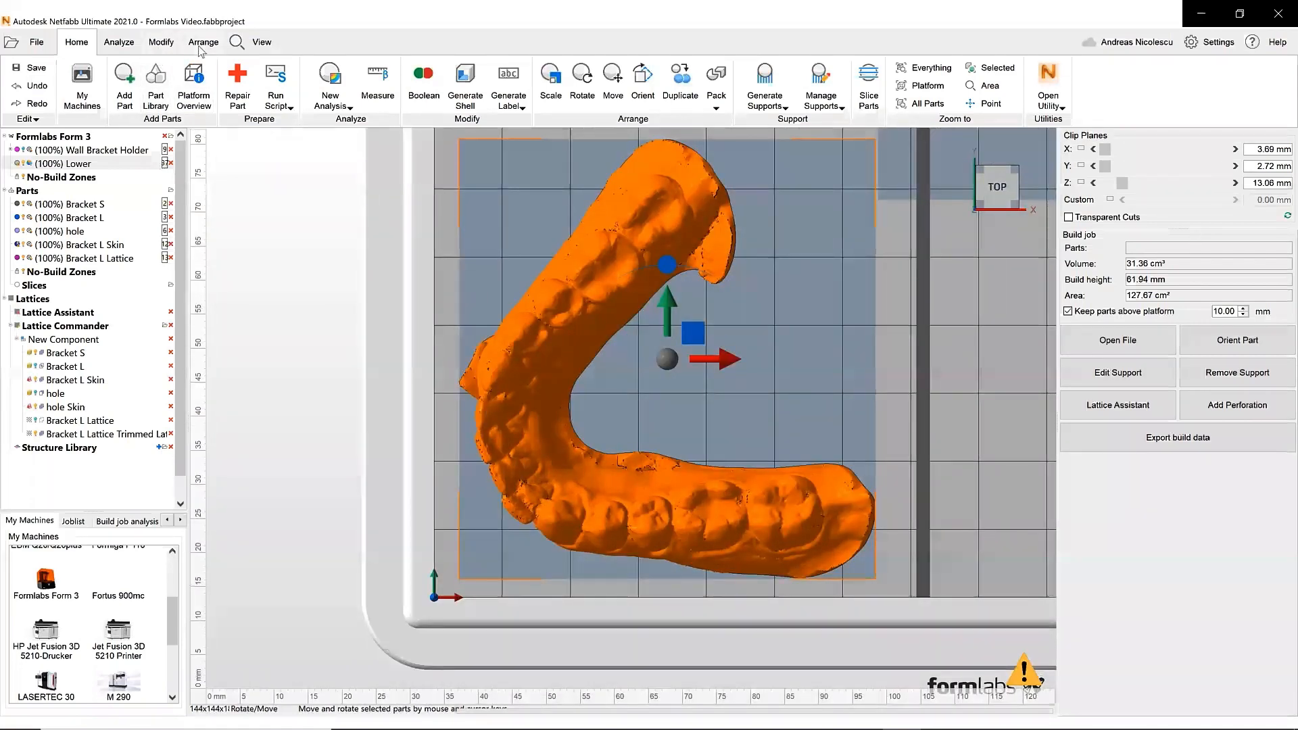
{"action": "left_click", "coordinate": [161, 42]}
{"action": "left_click", "coordinate": [73, 77]}
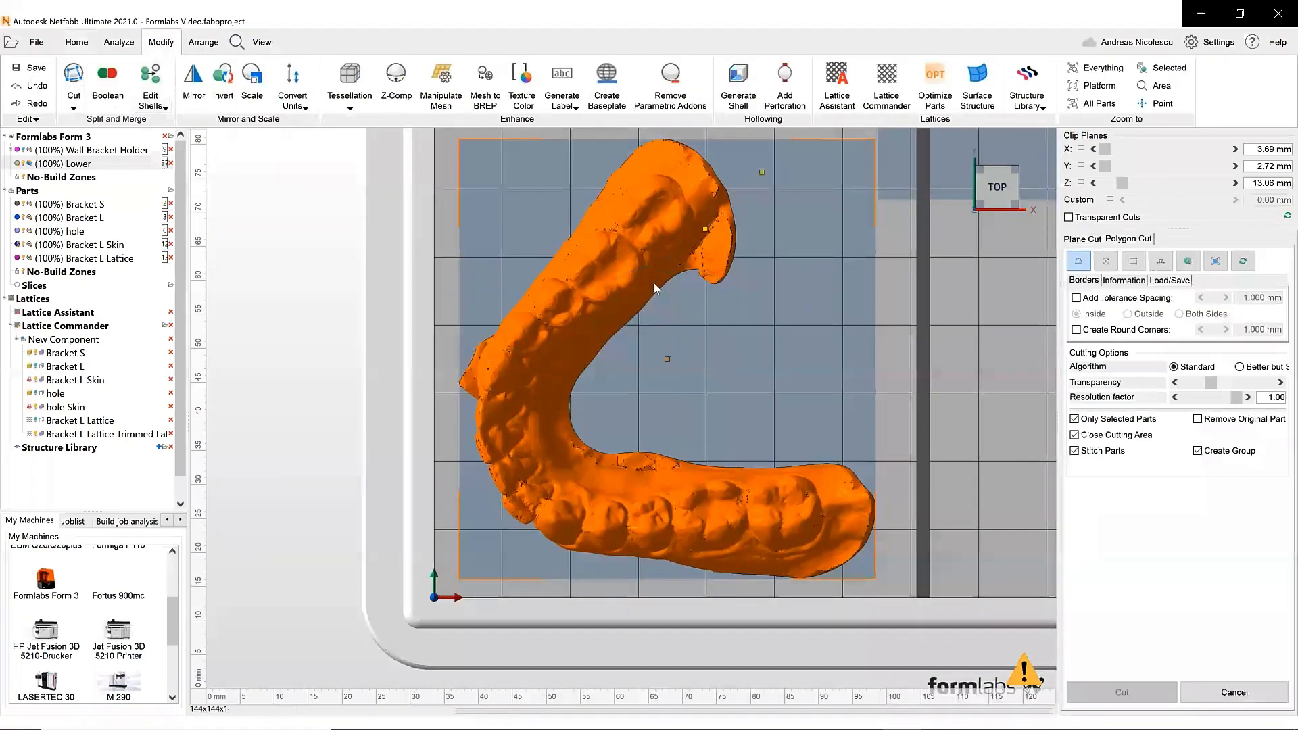
{"action": "left_click", "coordinate": [597, 346]}
{"action": "left_click", "coordinate": [561, 410]}
{"action": "left_click", "coordinate": [576, 458]}
{"action": "left_click", "coordinate": [646, 464]}
{"action": "left_click", "coordinate": [691, 473]}
{"action": "left_click", "coordinate": [748, 477]}
{"action": "left_click", "coordinate": [802, 480]}
{"action": "left_click", "coordinate": [835, 498]}
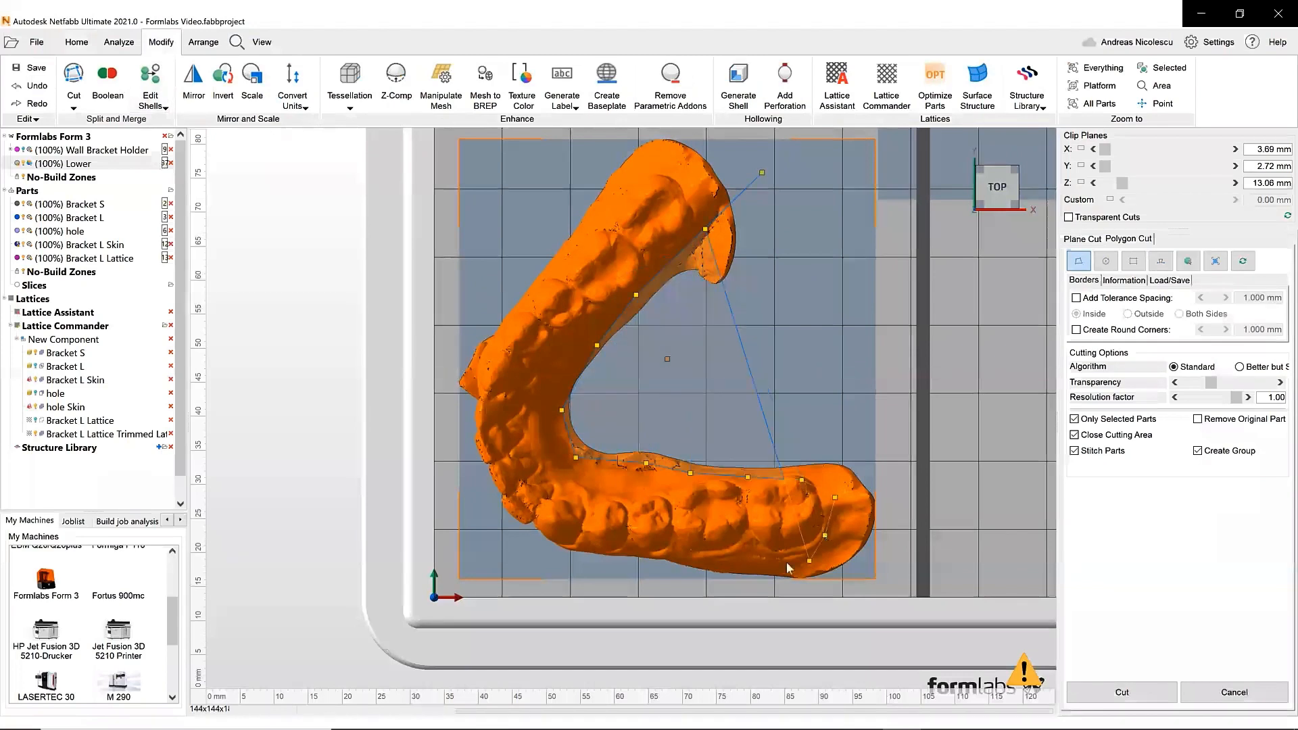
- Close the polygon around the arch's outer edge, apply the cut and delete the separated piece
{"action": "left_click", "coordinate": [524, 544]}
{"action": "left_click", "coordinate": [473, 484]}
{"action": "left_click", "coordinate": [475, 387]}
{"action": "left_click", "coordinate": [488, 341]}
{"action": "left_click", "coordinate": [518, 291]}
{"action": "left_click", "coordinate": [572, 224]}
{"action": "left_click", "coordinate": [625, 176]}
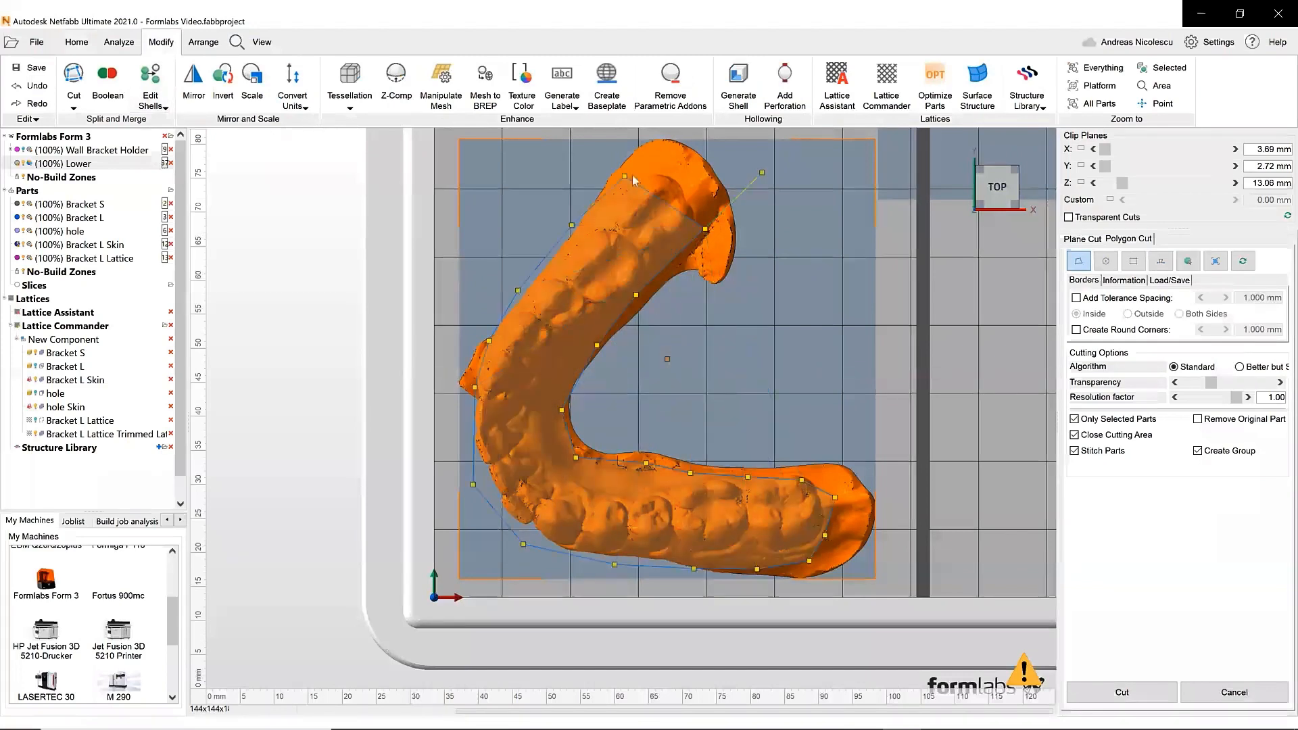
{"action": "left_click", "coordinate": [696, 164]}
{"action": "left_click", "coordinate": [716, 152]}
{"action": "left_click", "coordinate": [762, 172]}
{"action": "left_click_drag", "start_coordinate": [705, 229], "coordinate": [722, 192]}
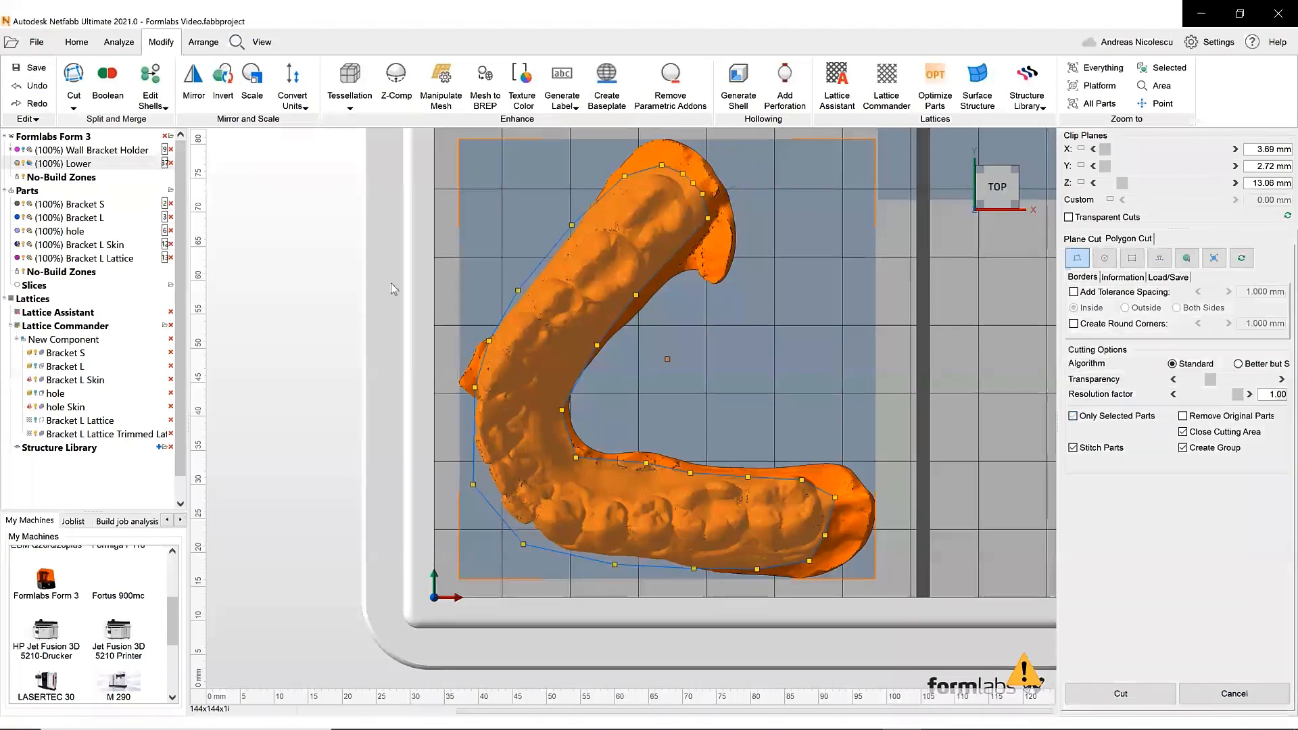
{"action": "left_click", "coordinate": [1121, 693]}
{"action": "key", "text": "Delete"}
- In side view, cut the trimmed Lower model with a polygon enclosing the base below the gum line
{"action": "left_click", "coordinate": [702, 372]}
{"action": "left_click", "coordinate": [649, 500]}
{"action": "right_click_drag", "start_coordinate": [649, 501], "coordinate": [777, 466]}
{"action": "scroll", "coordinate": [778, 467], "scroll_direction": "up", "scroll_amount": 2}
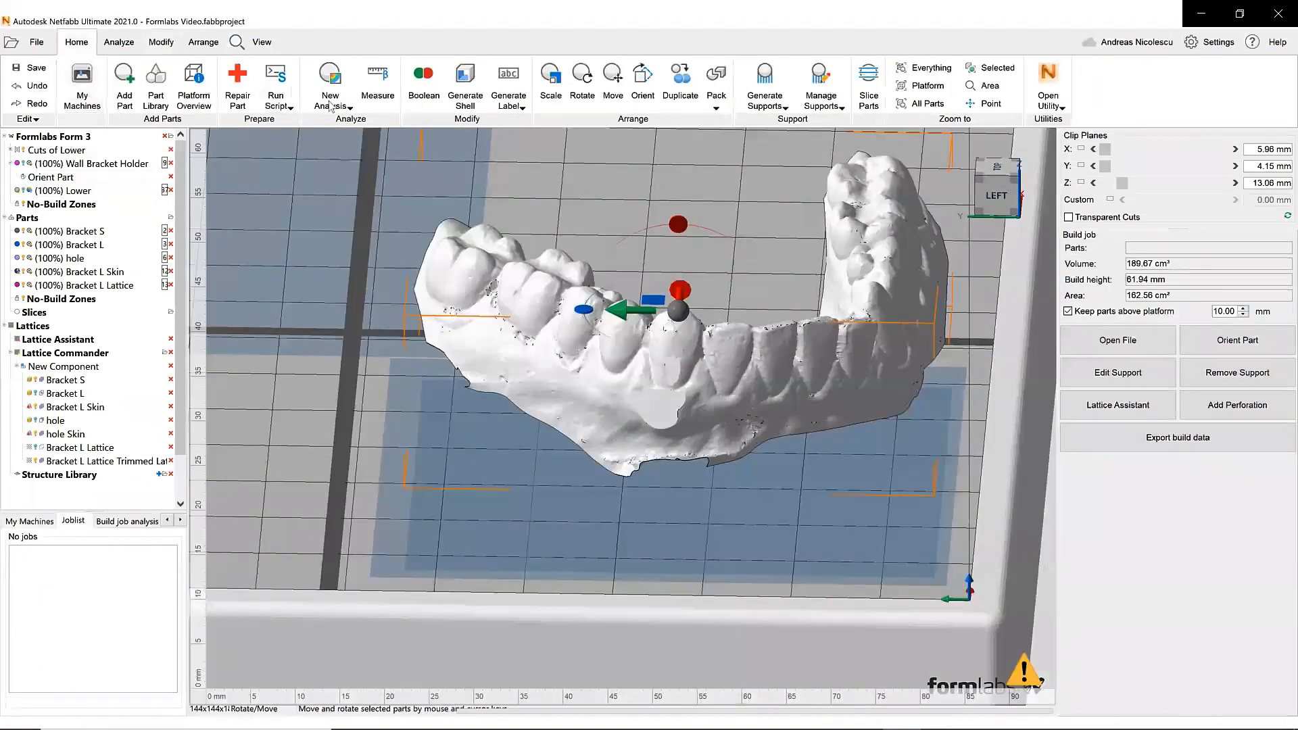
{"action": "left_click", "coordinate": [161, 42]}
{"action": "left_click", "coordinate": [73, 77]}
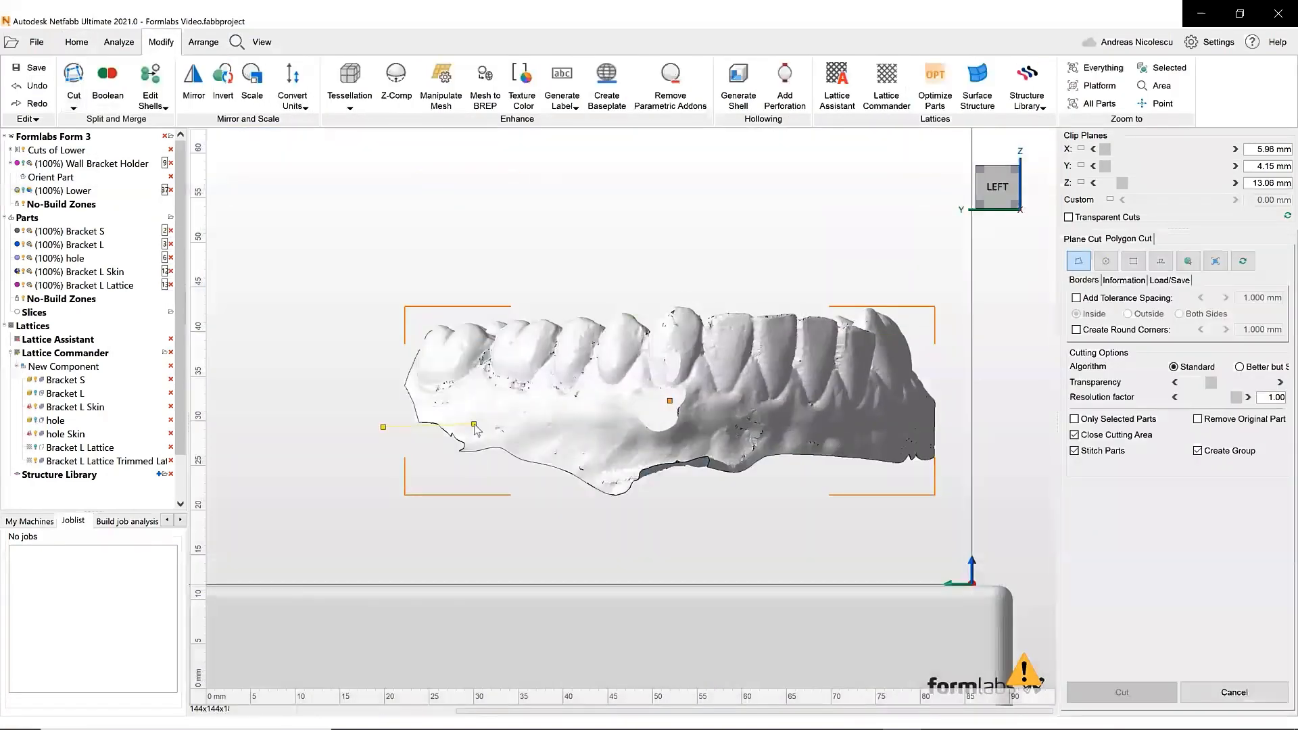
{"action": "left_click", "coordinate": [576, 432]}
{"action": "left_click", "coordinate": [677, 430]}
{"action": "left_click", "coordinate": [810, 436]}
{"action": "left_click", "coordinate": [917, 439]}
{"action": "left_click", "coordinate": [960, 444]}
{"action": "left_click", "coordinate": [971, 515]}
{"action": "left_click", "coordinate": [610, 538]}
{"action": "left_click", "coordinate": [429, 533]}
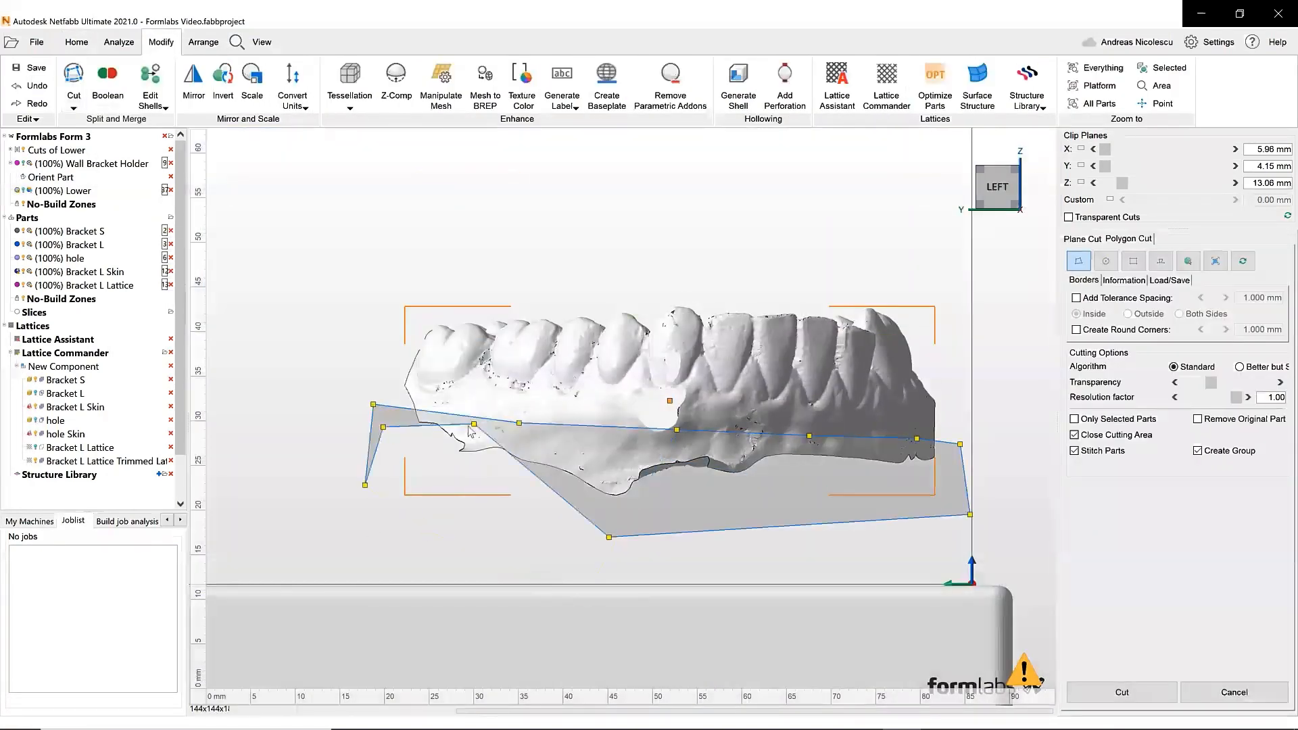
{"action": "left_click_drag", "start_coordinate": [473, 425], "coordinate": [456, 552]}
{"action": "left_click_drag", "start_coordinate": [373, 404], "coordinate": [384, 416]}
{"action": "left_click_drag", "start_coordinate": [916, 439], "coordinate": [960, 431]}
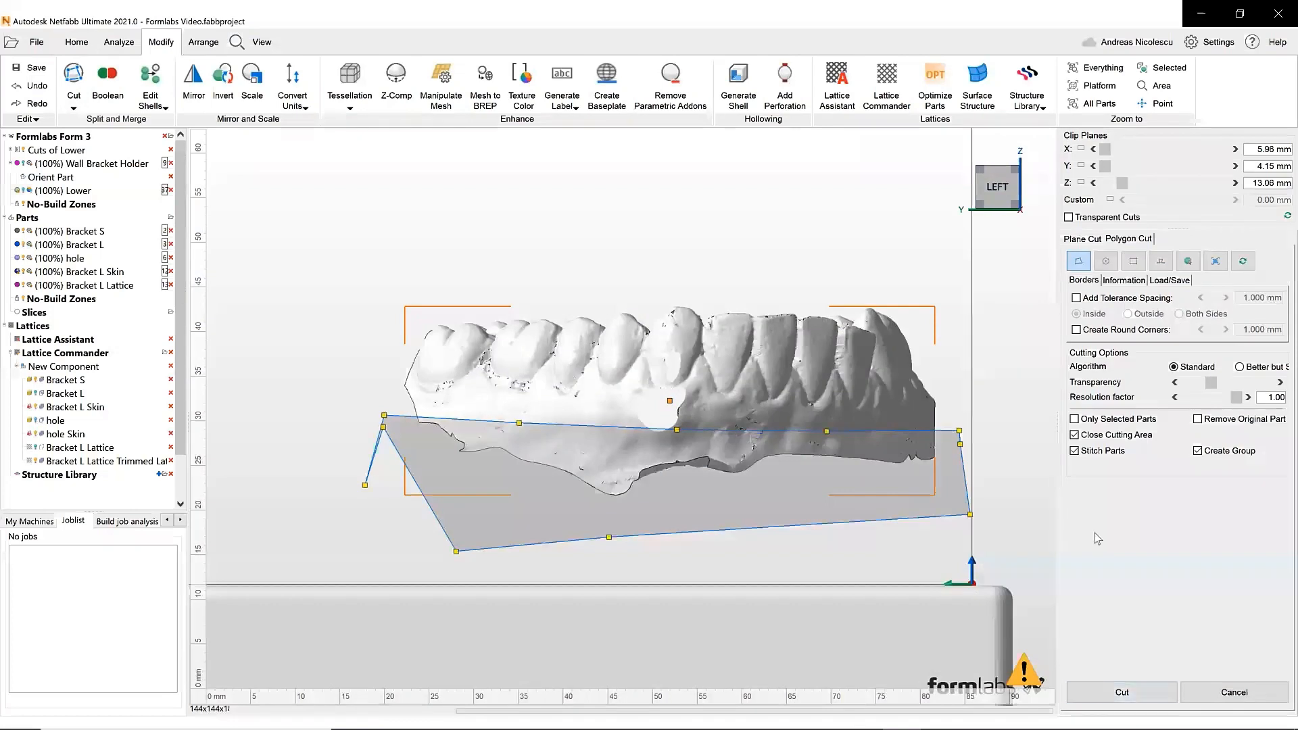
{"action": "left_click", "coordinate": [1122, 692]}
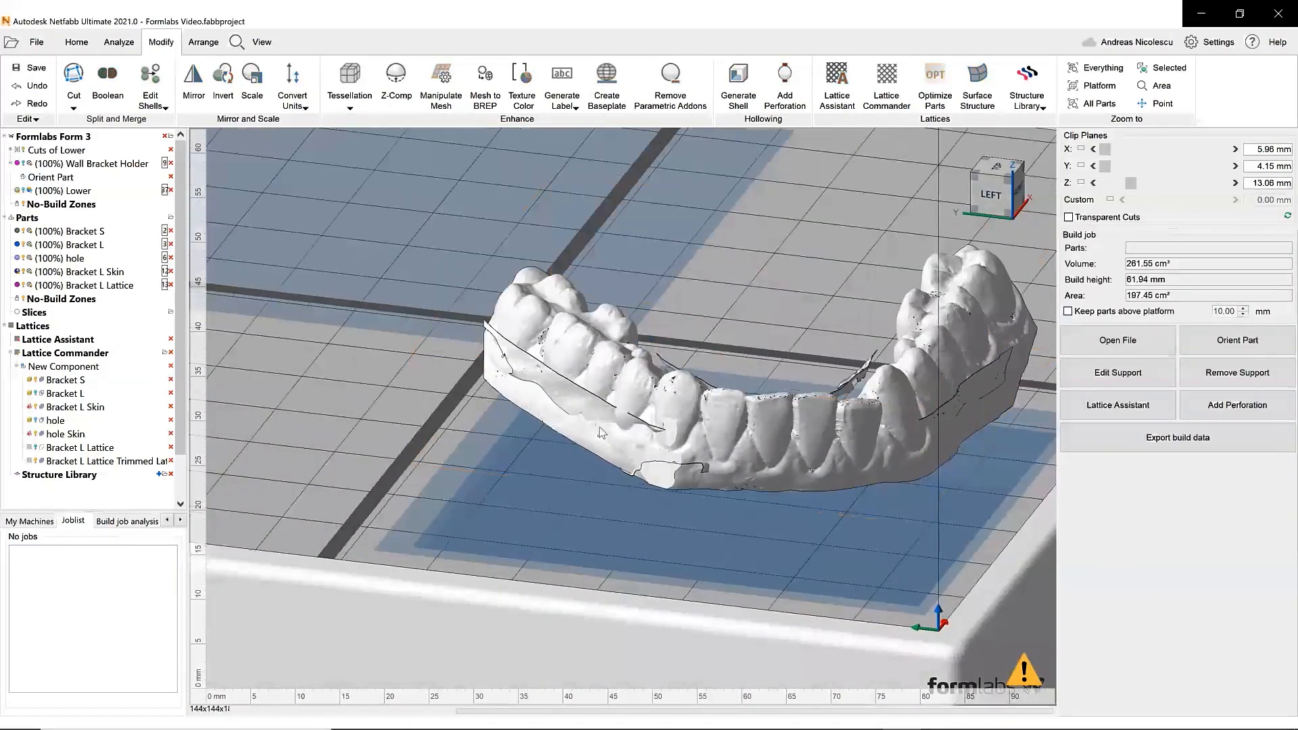
- Select the thin sliver cut from below the model and delete it
{"action": "left_click", "coordinate": [600, 432]}
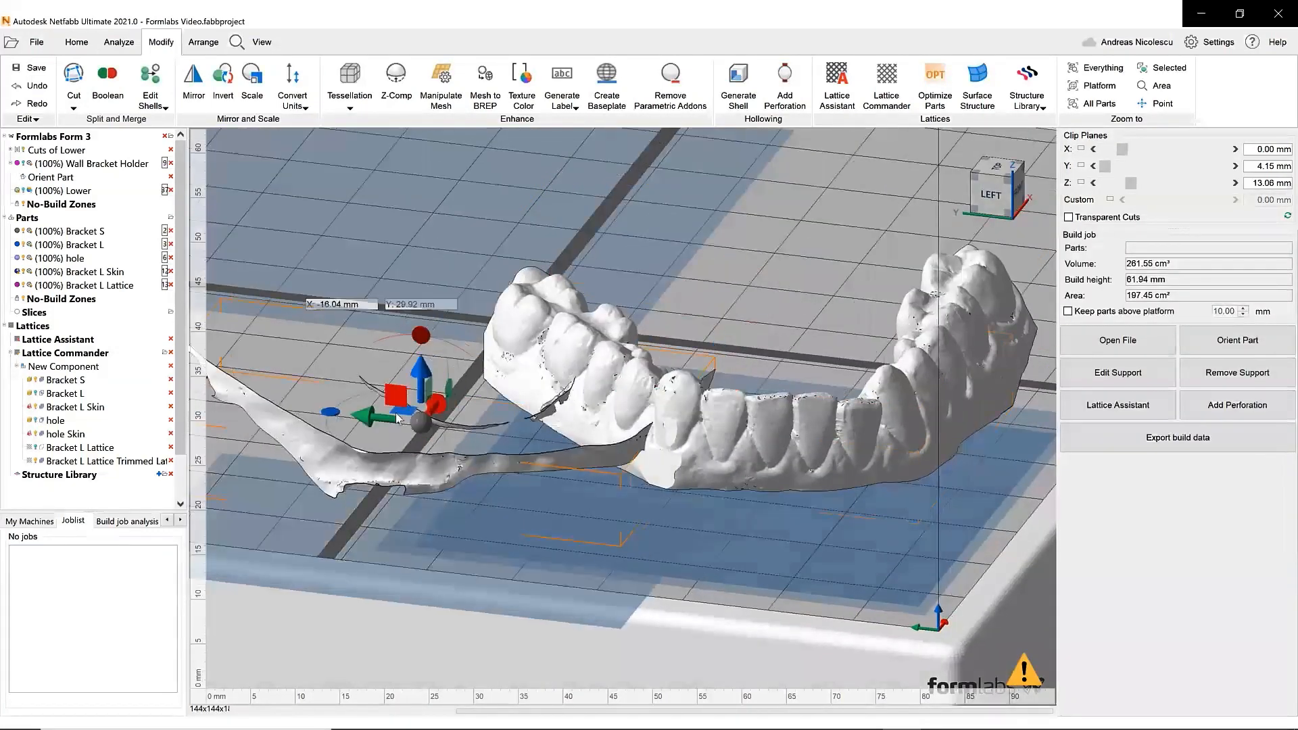
{"action": "key", "text": "Delete"}
{"action": "key", "text": "Return"}
- Open the cut model in Repair mode and delete its small stray shells
{"action": "right_click_drag", "start_coordinate": [667, 482], "coordinate": [657, 497]}
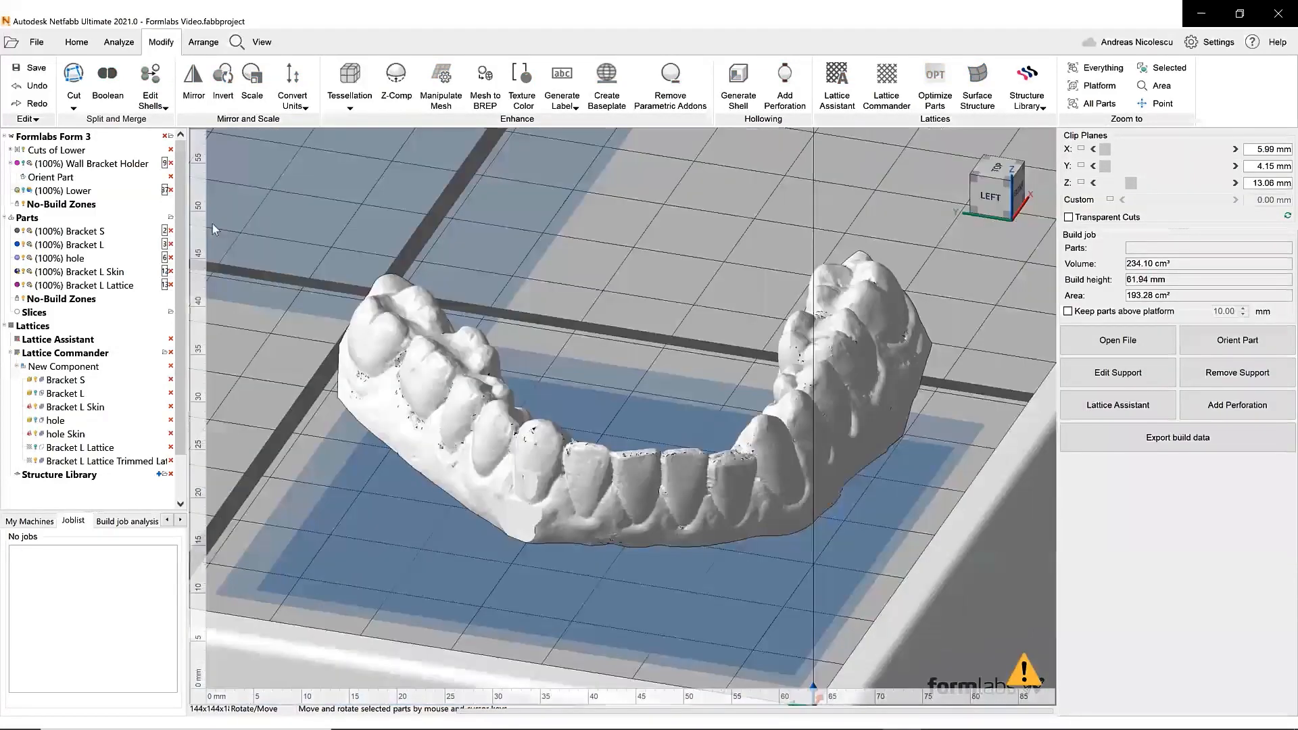
{"action": "left_click", "coordinate": [657, 497]}
{"action": "left_click", "coordinate": [77, 42]}
{"action": "left_click", "coordinate": [165, 82]}
{"action": "middle_click_drag", "start_coordinate": [685, 319], "coordinate": [730, 443]}
{"action": "scroll", "coordinate": [730, 443], "scroll_direction": "down", "scroll_amount": 3}
{"action": "right_click_drag", "start_coordinate": [731, 443], "coordinate": [797, 453]}
{"action": "scroll", "coordinate": [688, 492], "scroll_direction": "up", "scroll_amount": 5}
{"action": "middle_click_drag", "start_coordinate": [797, 453], "coordinate": [507, 490]}
{"action": "right_click_drag", "start_coordinate": [507, 491], "coordinate": [534, 504]}
{"action": "scroll", "coordinate": [534, 504], "scroll_direction": "down", "scroll_amount": 2}
{"action": "left_click", "coordinate": [339, 84]}
{"action": "left_click", "coordinate": [439, 419]}
{"action": "left_click", "coordinate": [1193, 240]}
{"action": "left_click", "coordinate": [1093, 277]}
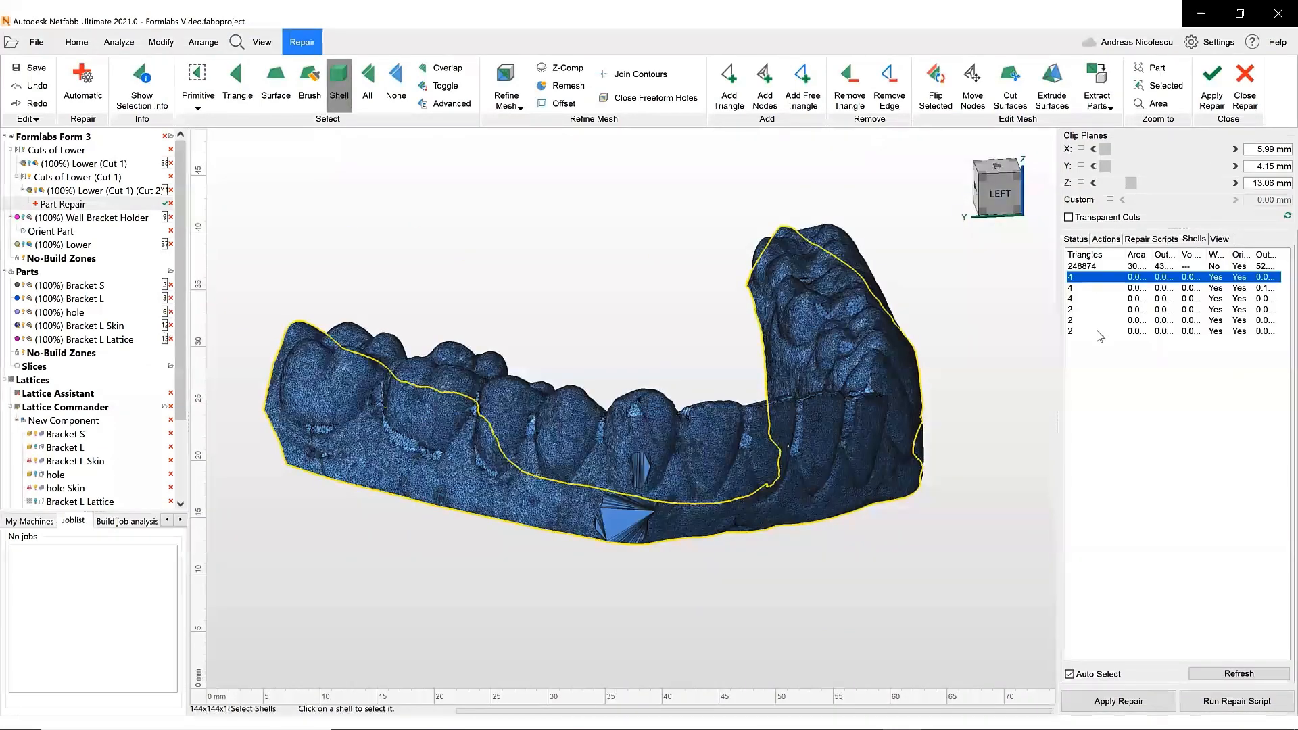
{"action": "left_click", "coordinate": [1093, 332], "text": "shift"}
{"action": "key", "text": "Delete"}
{"action": "key", "text": "Return"}
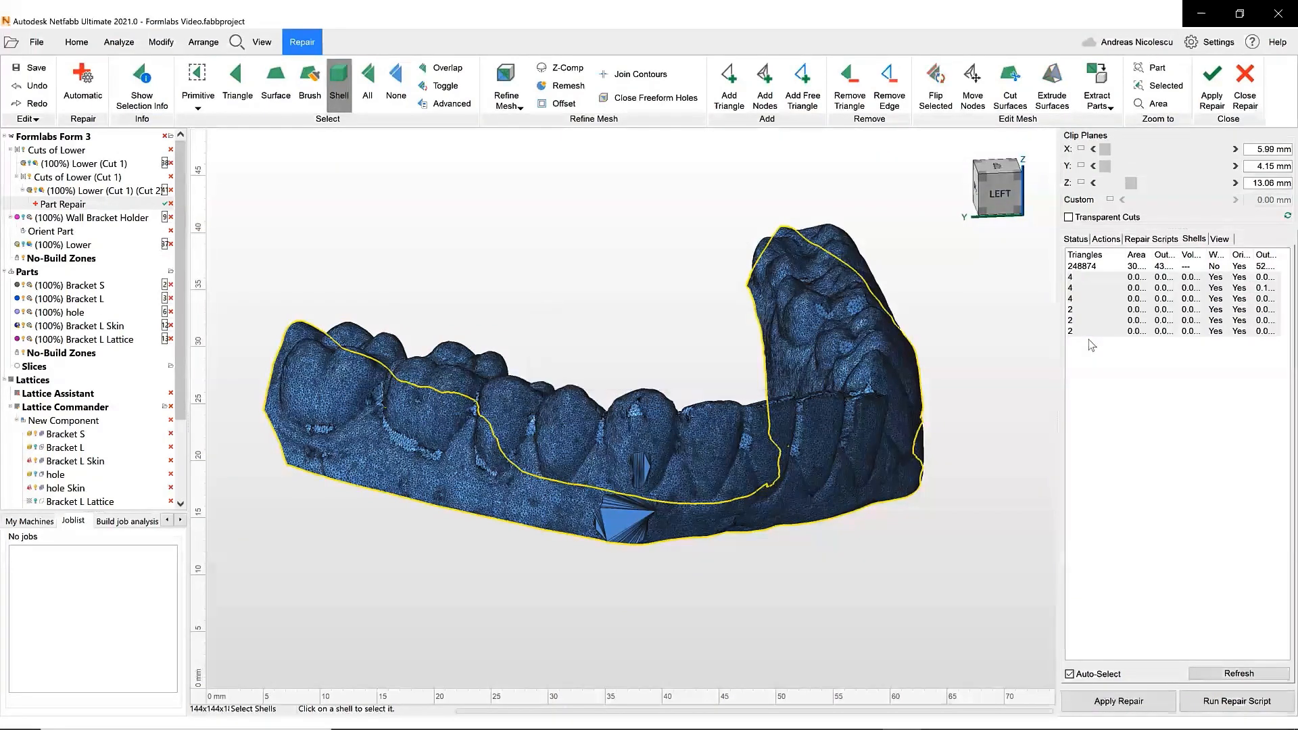
- Extrude the main shell's open surfaces 18.62 mm along Z using Real Extrusion
{"action": "left_click", "coordinate": [1100, 267]}
{"action": "right_click_drag", "start_coordinate": [685, 367], "coordinate": [627, 397]}
{"action": "scroll", "coordinate": [627, 412], "scroll_direction": "up", "scroll_amount": 5}
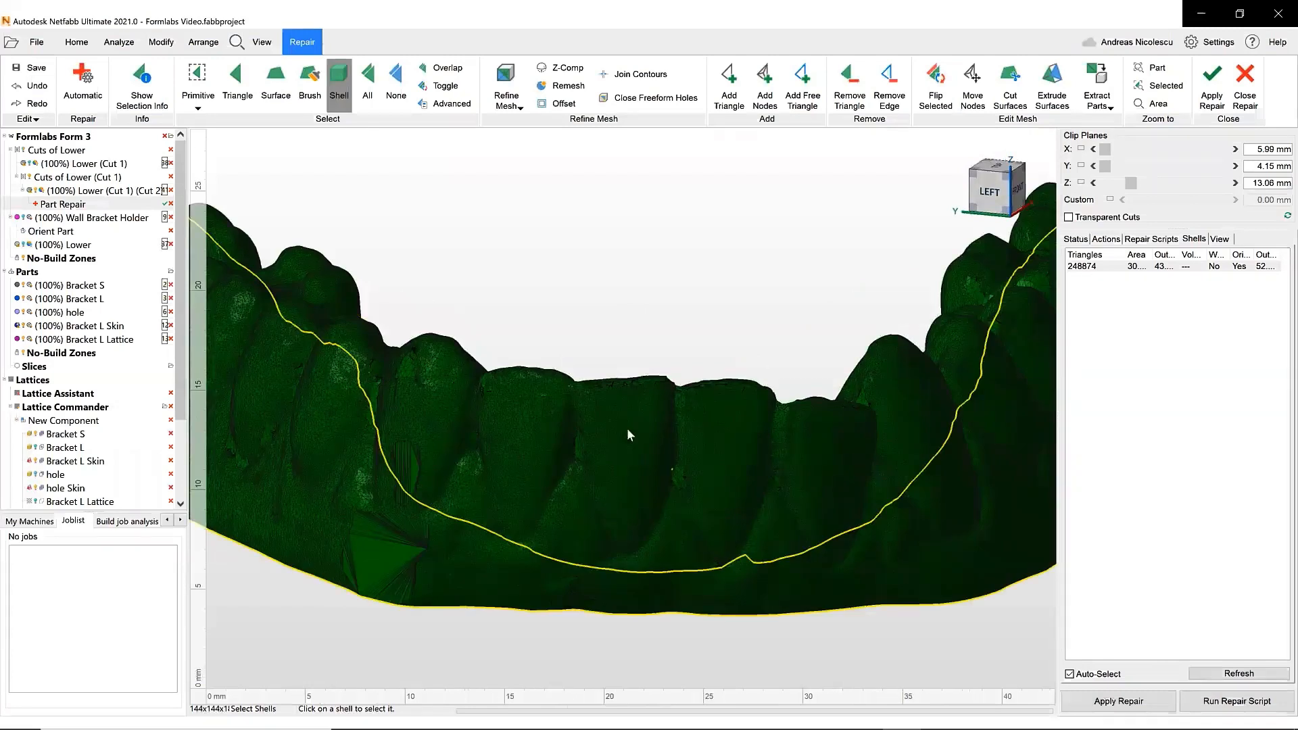
{"action": "scroll", "coordinate": [632, 420], "scroll_direction": "down", "scroll_amount": 3}
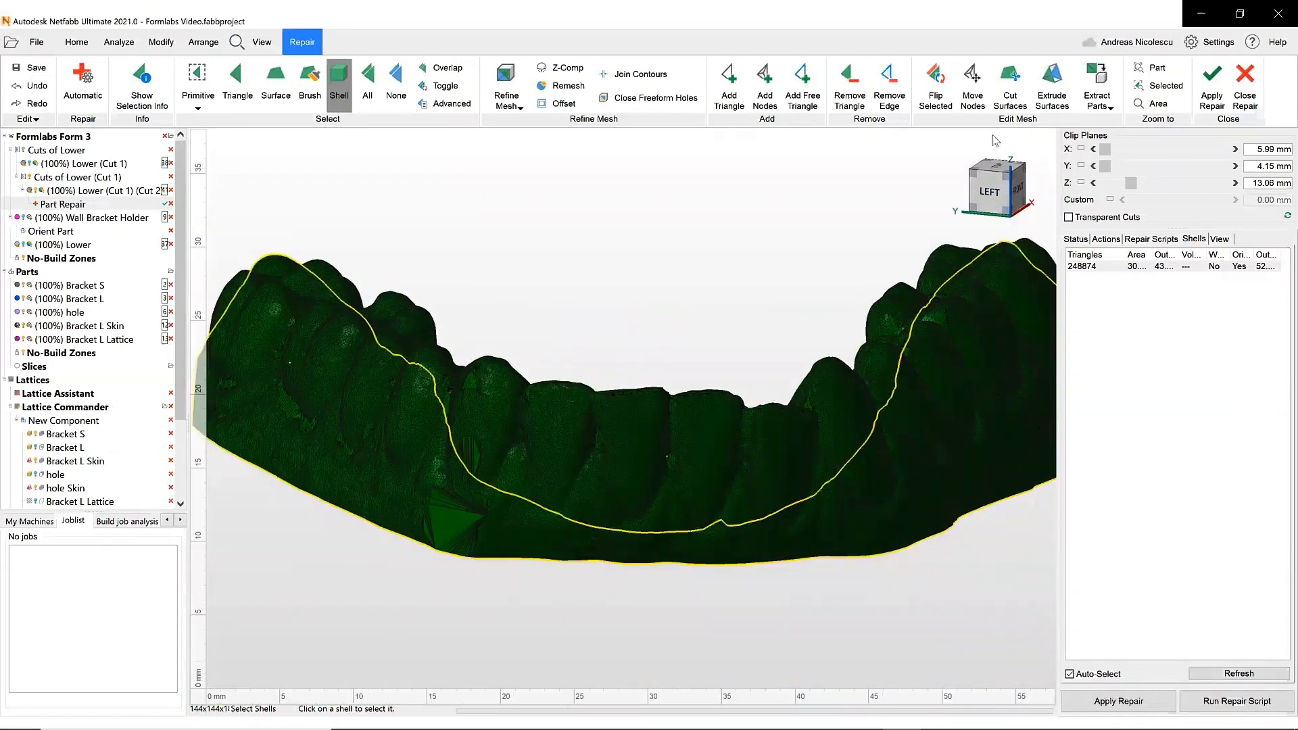
{"action": "left_click", "coordinate": [1052, 84]}
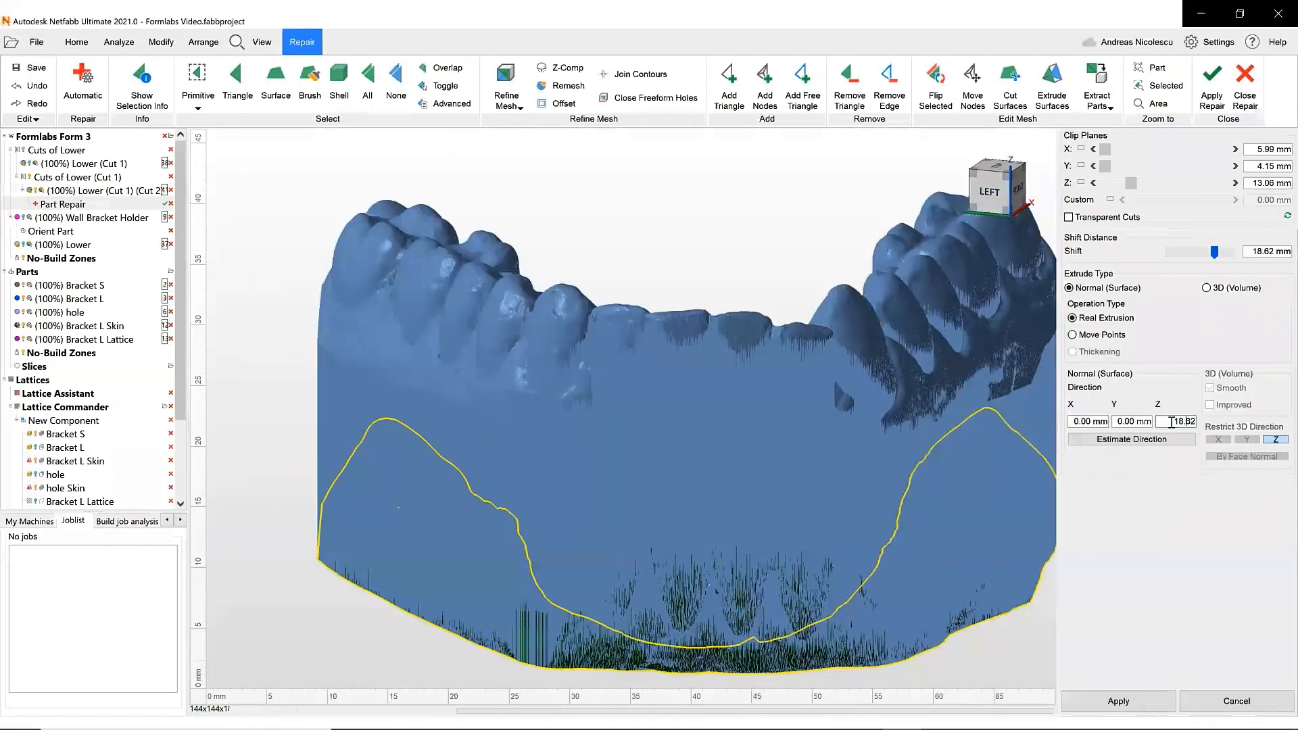
{"action": "left_click", "coordinate": [1122, 706]}
- Apply the repair to the part and select the repaired model
{"action": "right_click_drag", "start_coordinate": [619, 487], "coordinate": [587, 474]}
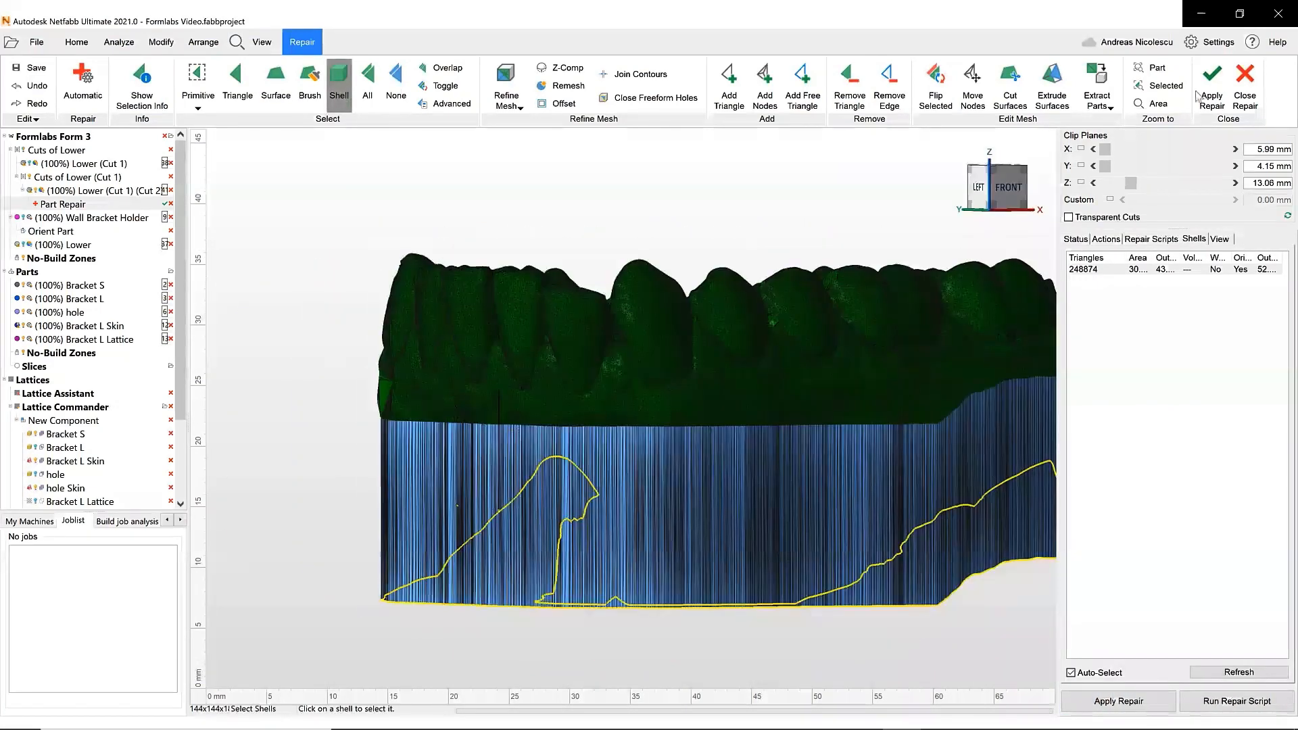
{"action": "left_click", "coordinate": [1202, 92]}
{"action": "left_click", "coordinate": [622, 413]}
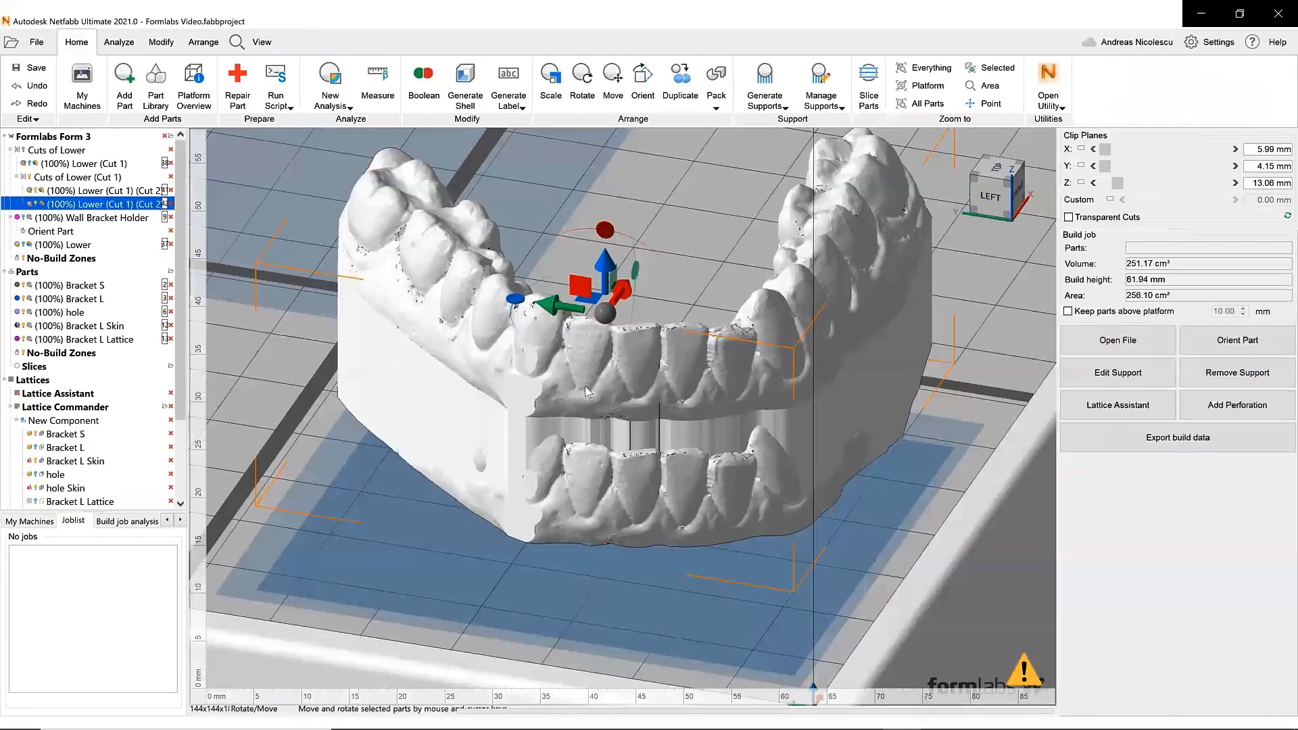
- Hide the unrepaired Lower (Cut 1) (Cut 2) part and clip the view along Z at about 26 mm
{"action": "left_click_drag", "start_coordinate": [190, 251], "coordinate": [275, 250]}
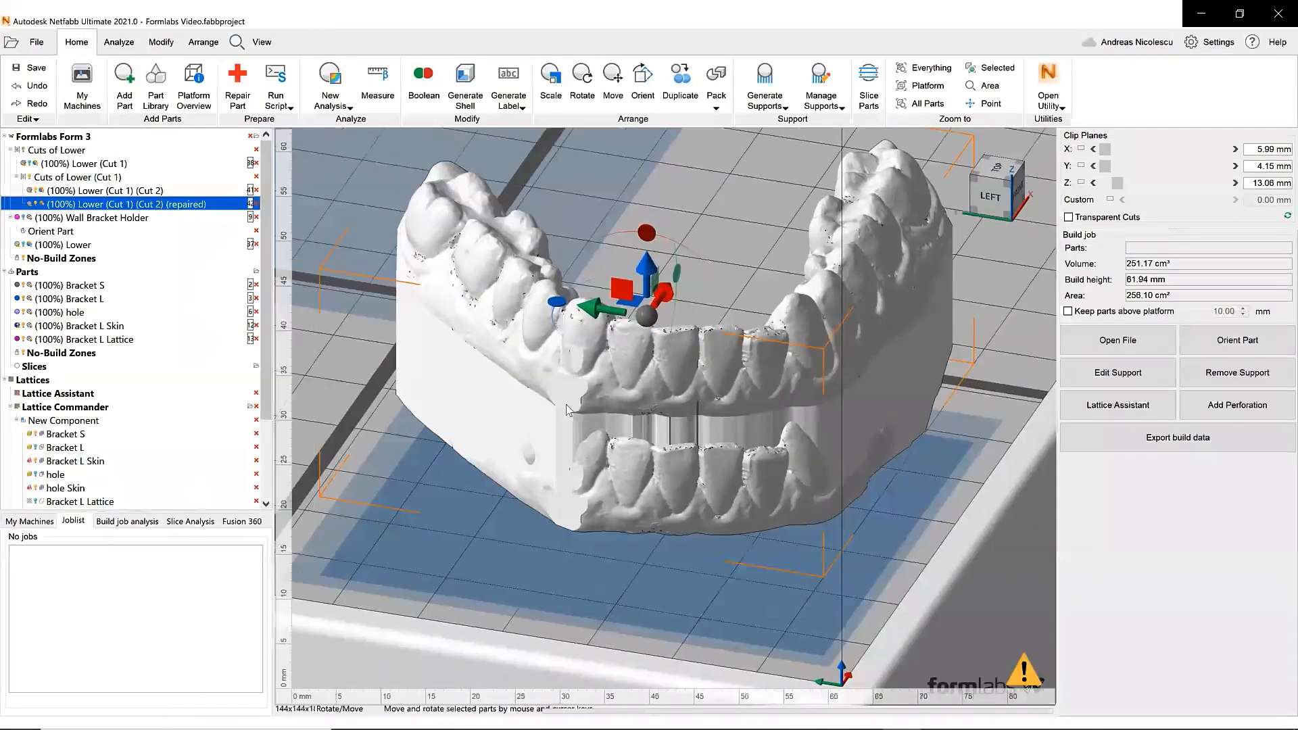
{"action": "left_click", "coordinate": [35, 190]}
{"action": "left_click", "coordinate": [1081, 183]}
{"action": "left_click_drag", "start_coordinate": [1117, 184], "coordinate": [1168, 183]}
{"action": "right_click_drag", "start_coordinate": [713, 390], "coordinate": [1034, 321]}
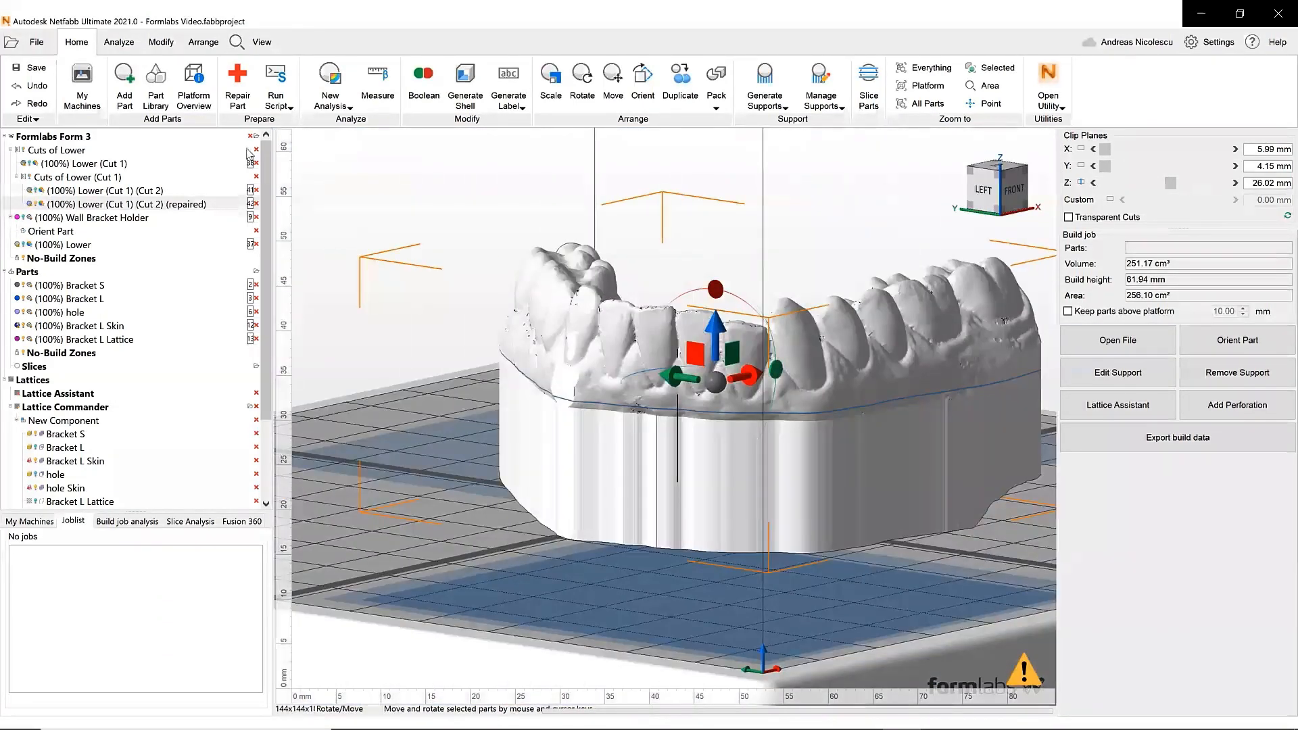
- Plane-cut the selected repaired dental model horizontally at Z 27 mm, cutting only selected parts
{"action": "left_click", "coordinate": [161, 42]}
{"action": "left_click", "coordinate": [74, 81]}
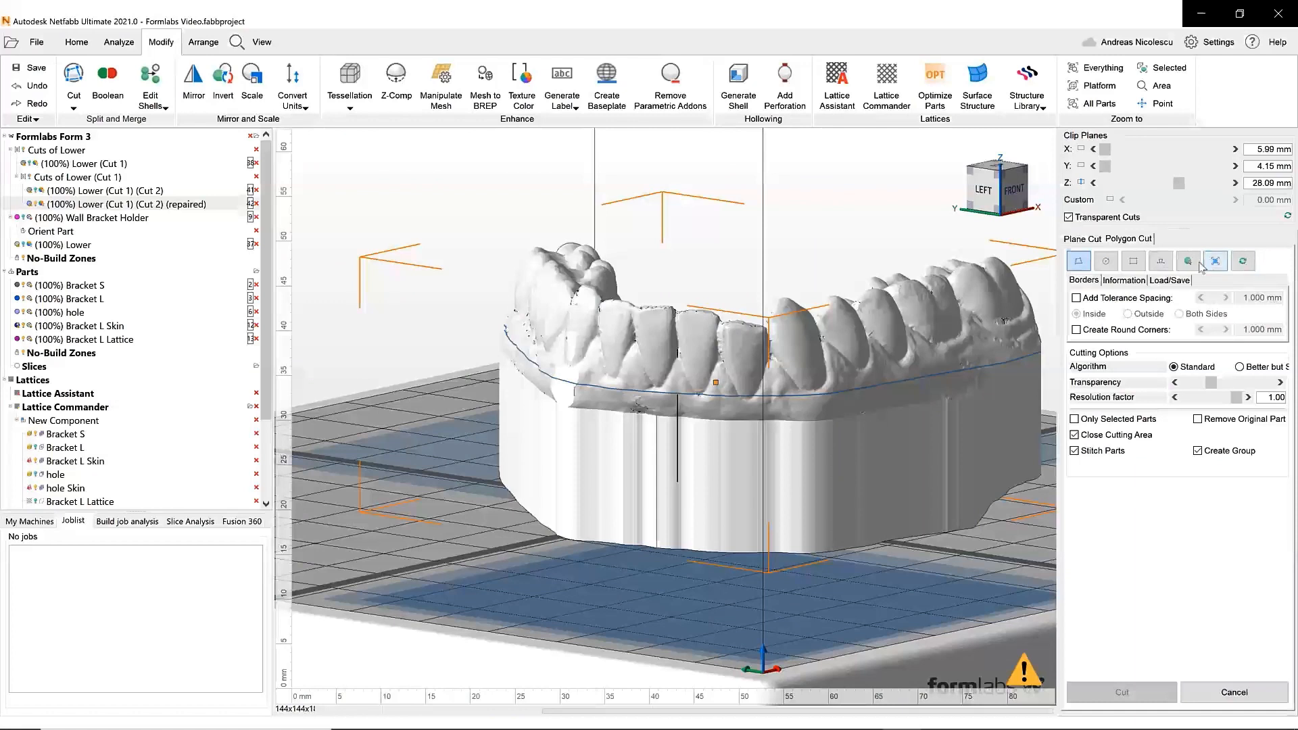
{"action": "left_click", "coordinate": [1084, 240]}
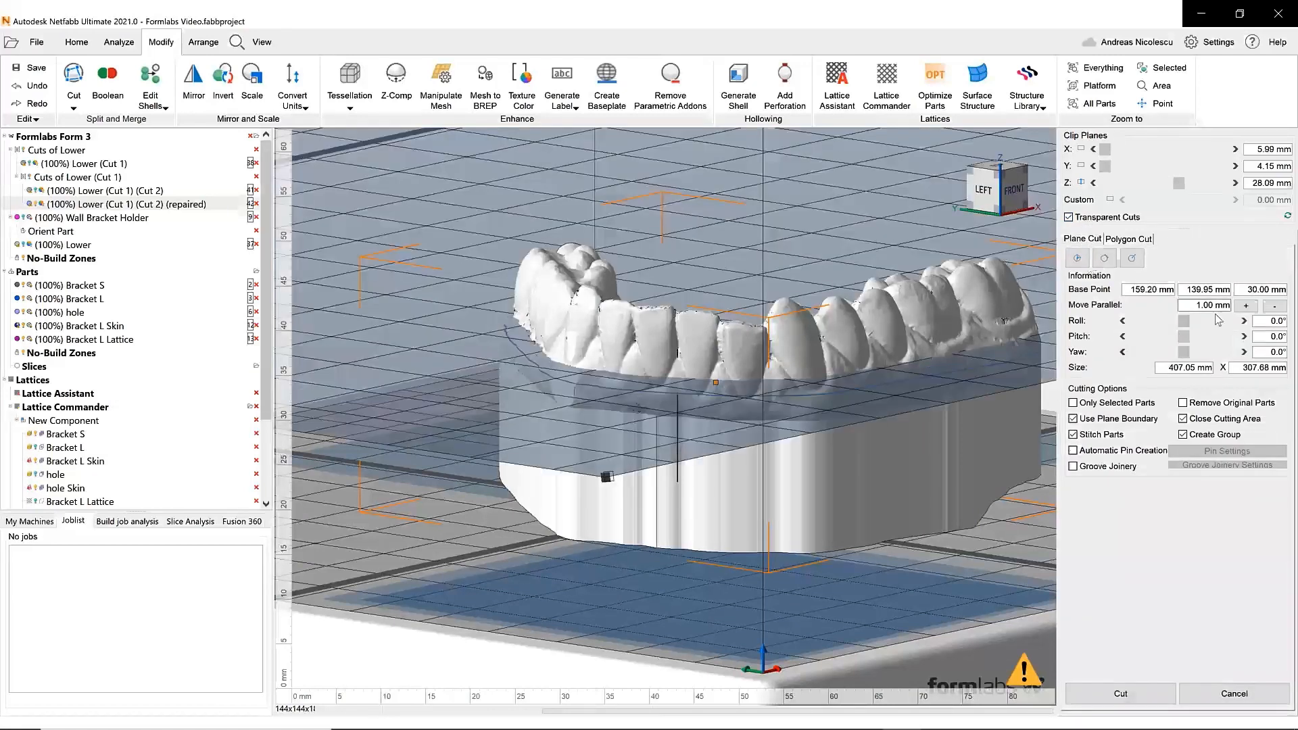
{"action": "left_click", "coordinate": [1247, 306]}
{"action": "left_click", "coordinate": [1248, 307]}
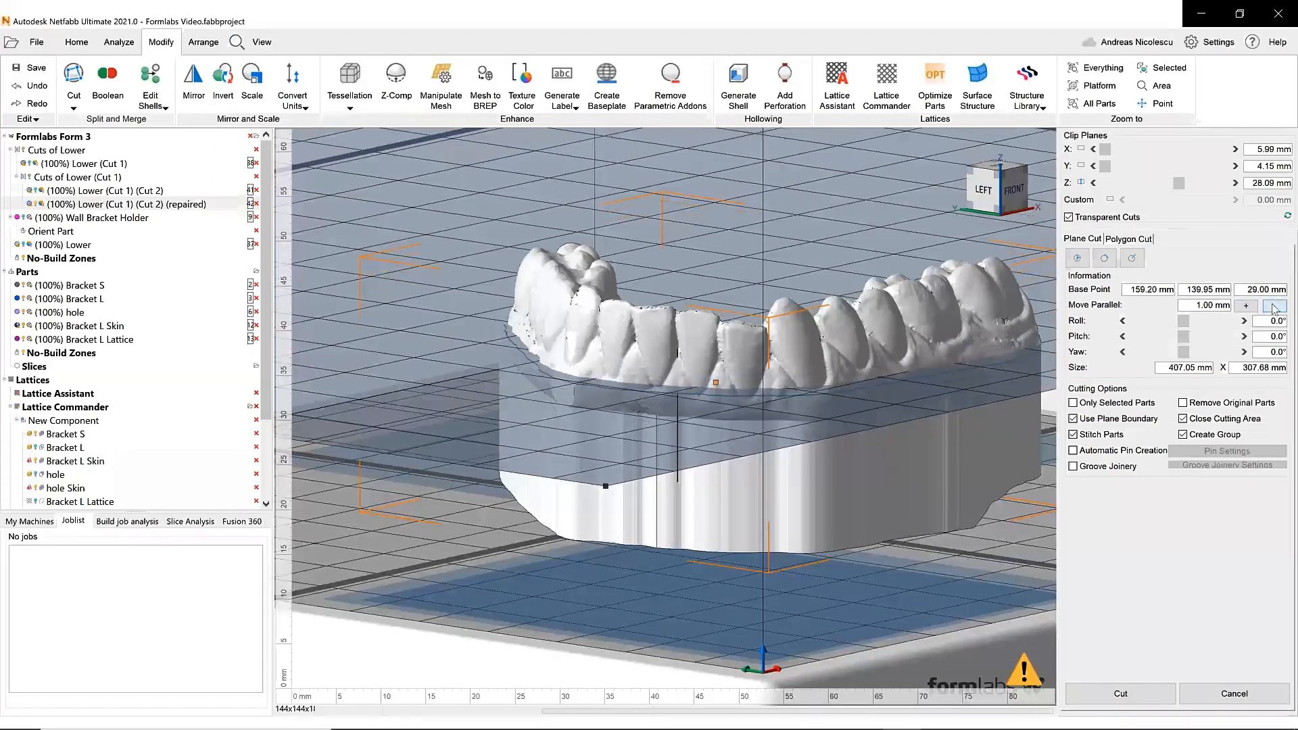
{"action": "left_click", "coordinate": [1248, 306]}
{"action": "left_click", "coordinate": [1247, 306]}
{"action": "left_click", "coordinate": [1254, 309]}
{"action": "left_click", "coordinate": [1254, 309]}
{"action": "left_click", "coordinate": [1274, 307]}
{"action": "right_click_drag", "start_coordinate": [636, 433], "coordinate": [645, 404]}
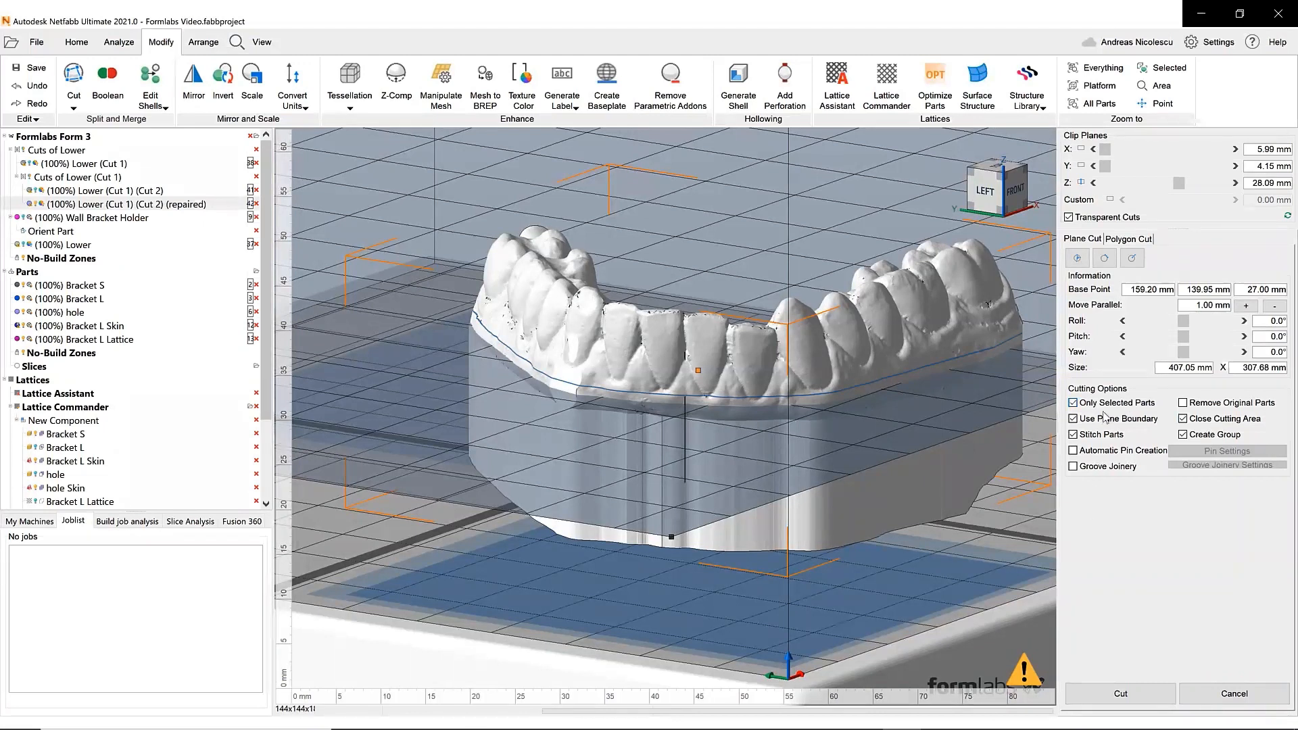
{"action": "left_click", "coordinate": [1116, 702]}
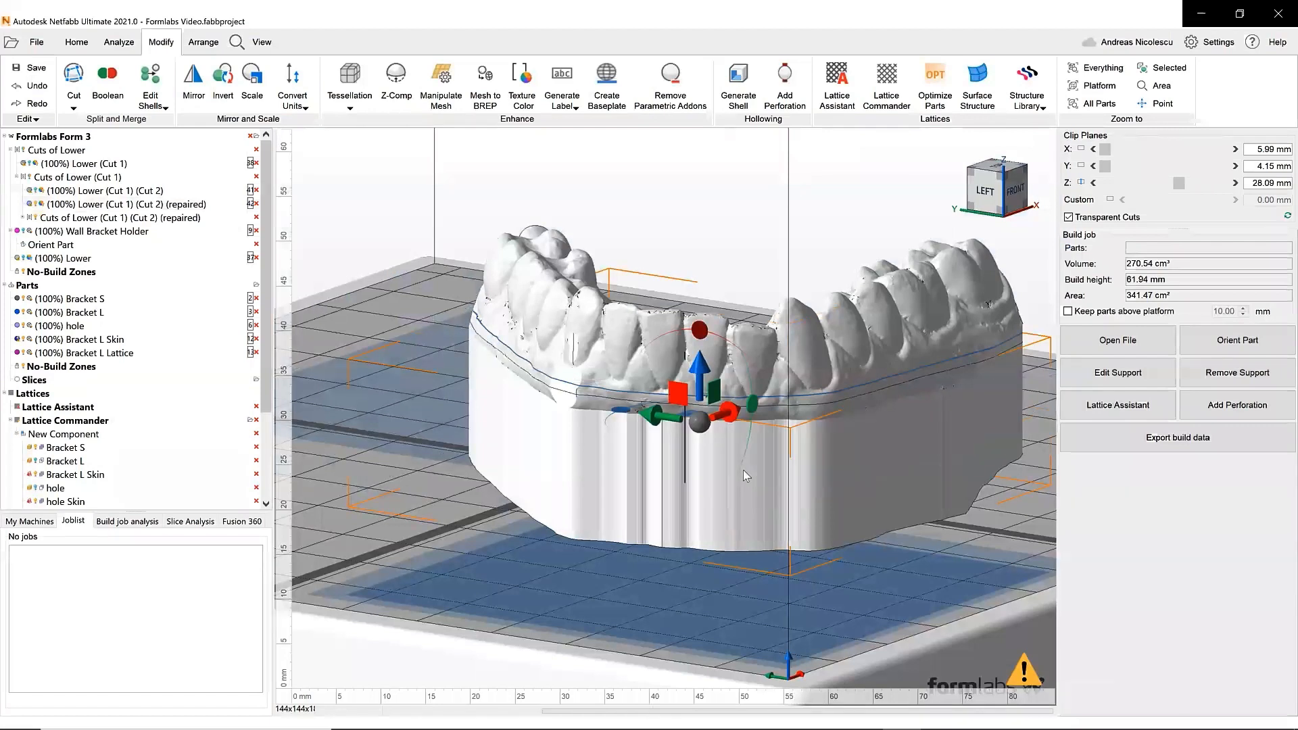
- Select and rearrange the cut dental parts on the platform
{"action": "left_click", "coordinate": [744, 469]}
{"action": "left_click_drag", "start_coordinate": [744, 469], "coordinate": [657, 515]}
{"action": "left_click", "coordinate": [36, 204]}
{"action": "left_click", "coordinate": [706, 343]}
{"action": "right_click_drag", "start_coordinate": [705, 333], "coordinate": [670, 520]}
{"action": "left_click", "coordinate": [1081, 183]}
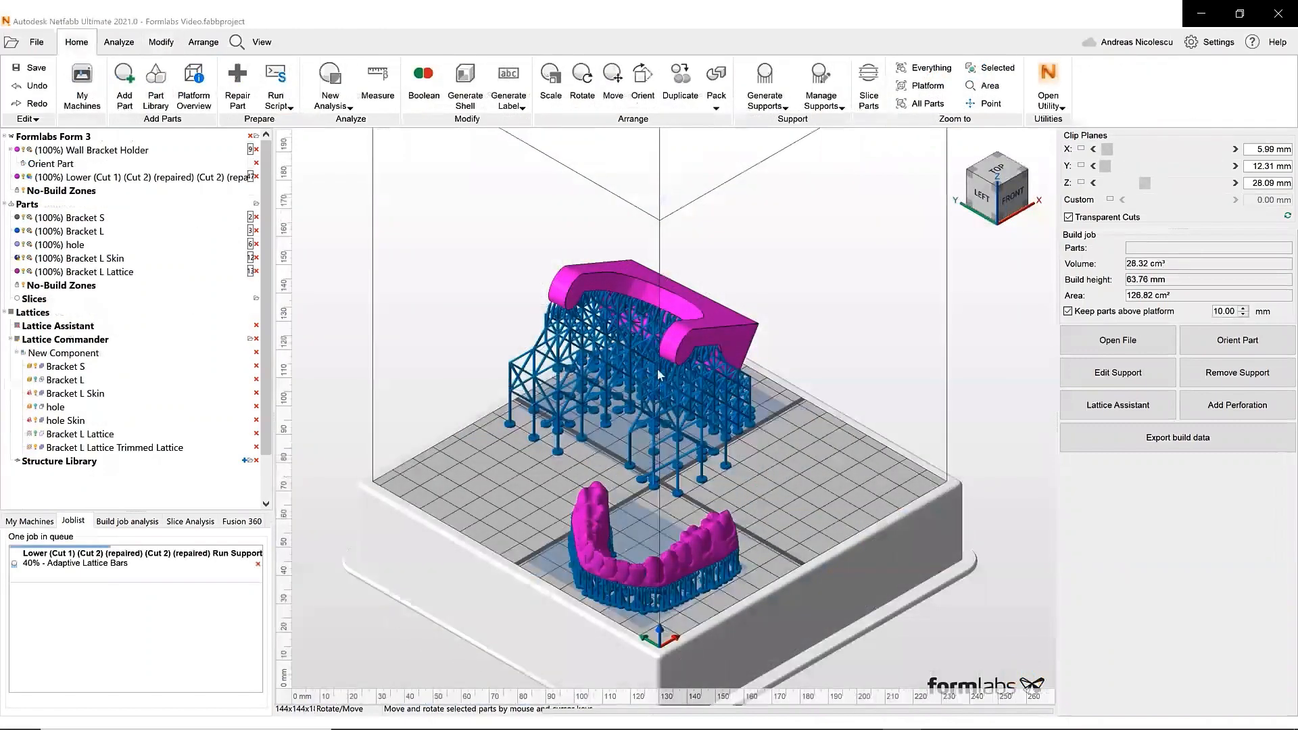
- Inspect the Wall Bracket Holder and its lattice supports from several viewing angles
{"action": "scroll", "coordinate": [659, 375], "scroll_direction": "up", "scroll_amount": 6}
{"action": "right_click_drag", "start_coordinate": [634, 336], "coordinate": [756, 388]}
{"action": "left_click", "coordinate": [1003, 187]}
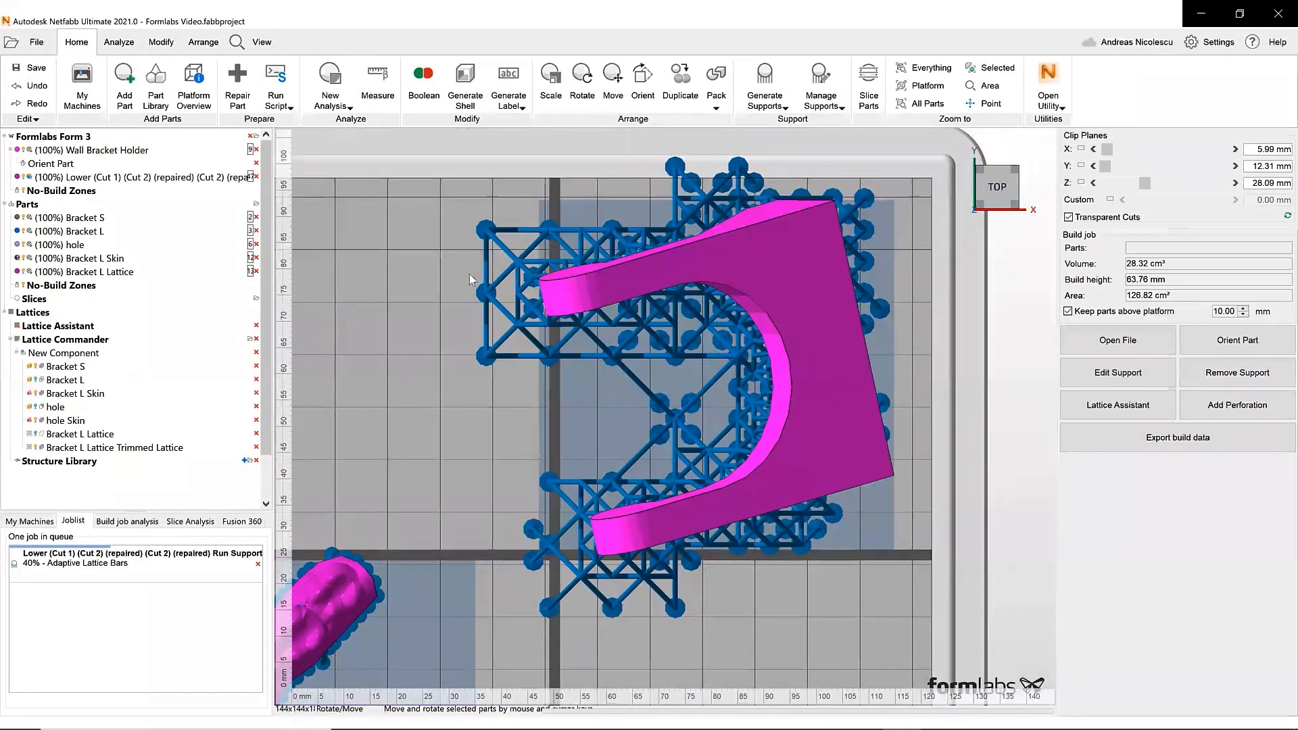
{"action": "right_click_drag", "start_coordinate": [605, 373], "coordinate": [851, 413]}
{"action": "scroll", "coordinate": [697, 291], "scroll_direction": "up", "scroll_amount": 6}
{"action": "scroll", "coordinate": [696, 387], "scroll_direction": "down", "scroll_amount": 3}
{"action": "right_click_drag", "start_coordinate": [691, 386], "coordinate": [646, 443]}
{"action": "middle_click_drag", "start_coordinate": [646, 453], "coordinate": [652, 334]}
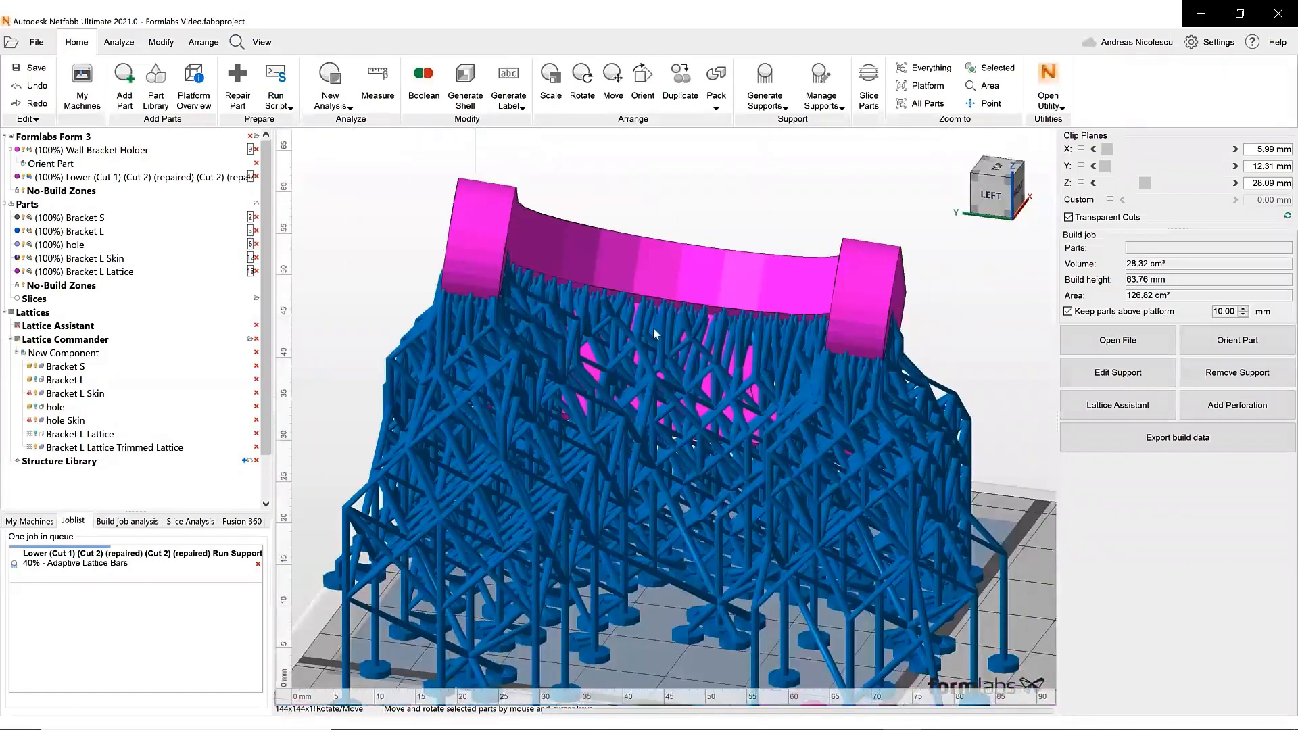
{"action": "right_click_drag", "start_coordinate": [652, 335], "coordinate": [677, 397]}
{"action": "scroll", "coordinate": [676, 397], "scroll_direction": "down", "scroll_amount": 1}
- Open the Wall Bracket Holder in the support module and examine its support clusters and downskin areas
{"action": "left_click", "coordinate": [678, 397]}
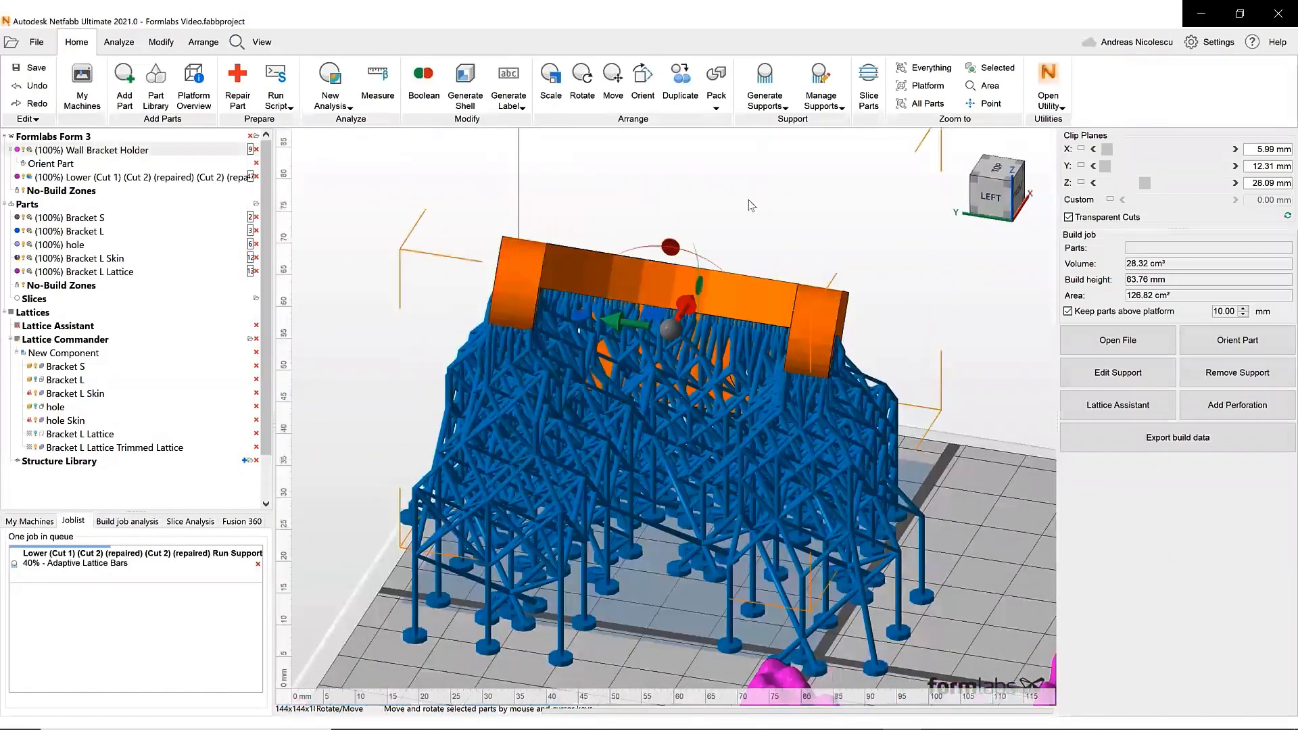
{"action": "left_click", "coordinate": [764, 80]}
{"action": "right_click_drag", "start_coordinate": [644, 484], "coordinate": [657, 387]}
{"action": "left_click", "coordinate": [1080, 241]}
{"action": "right_click_drag", "start_coordinate": [887, 349], "coordinate": [580, 440]}
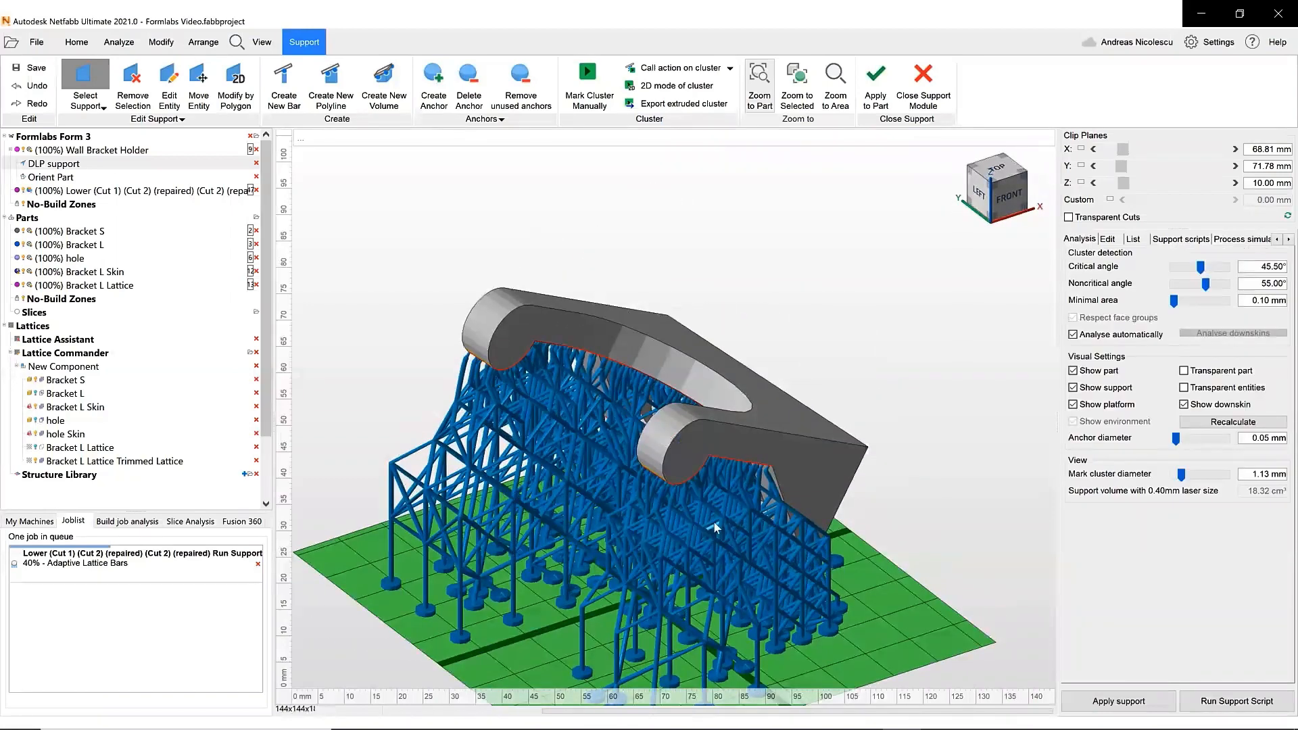
{"action": "scroll", "coordinate": [713, 521], "scroll_direction": "up", "scroll_amount": 6}
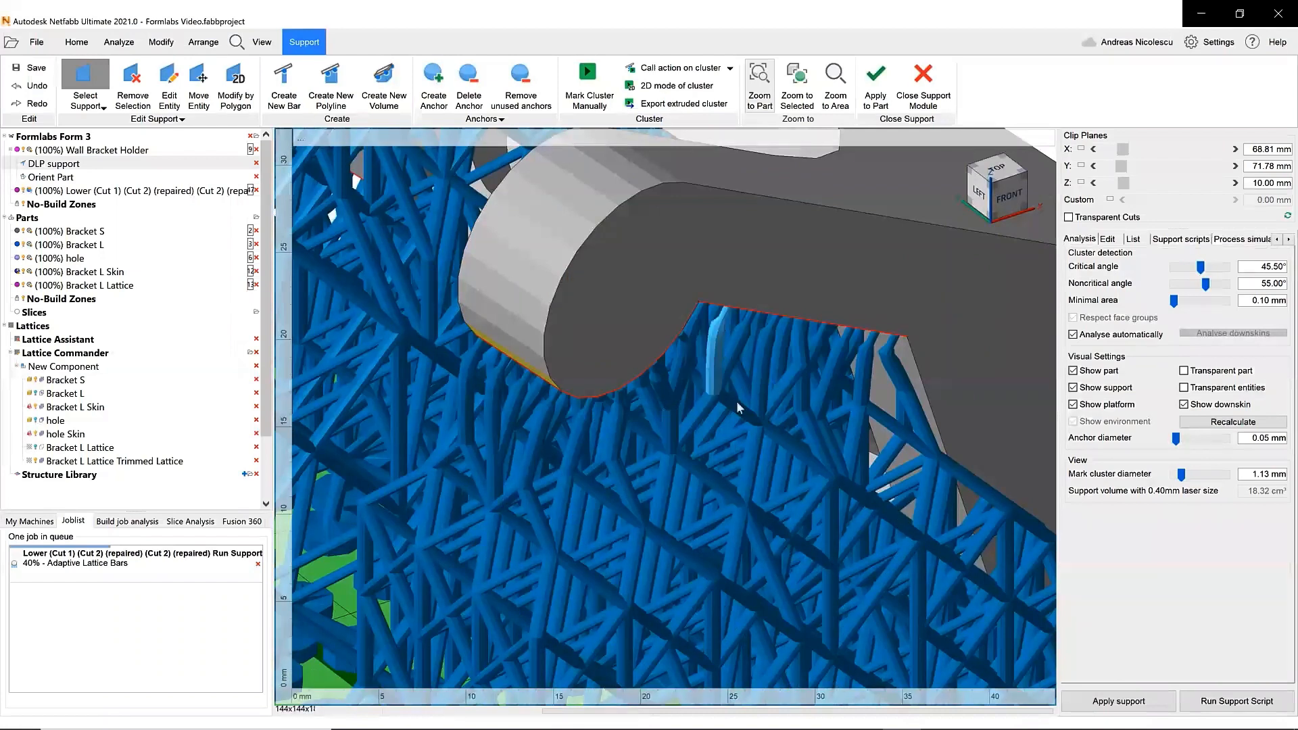
{"action": "right_click_drag", "start_coordinate": [709, 390], "coordinate": [717, 419]}
{"action": "scroll", "coordinate": [711, 369], "scroll_direction": "down", "scroll_amount": 4}
{"action": "middle_click_drag", "start_coordinate": [717, 419], "coordinate": [820, 472]}
{"action": "scroll", "coordinate": [819, 472], "scroll_direction": "down", "scroll_amount": 2}
{"action": "middle_click_drag", "start_coordinate": [757, 402], "coordinate": [707, 425]}
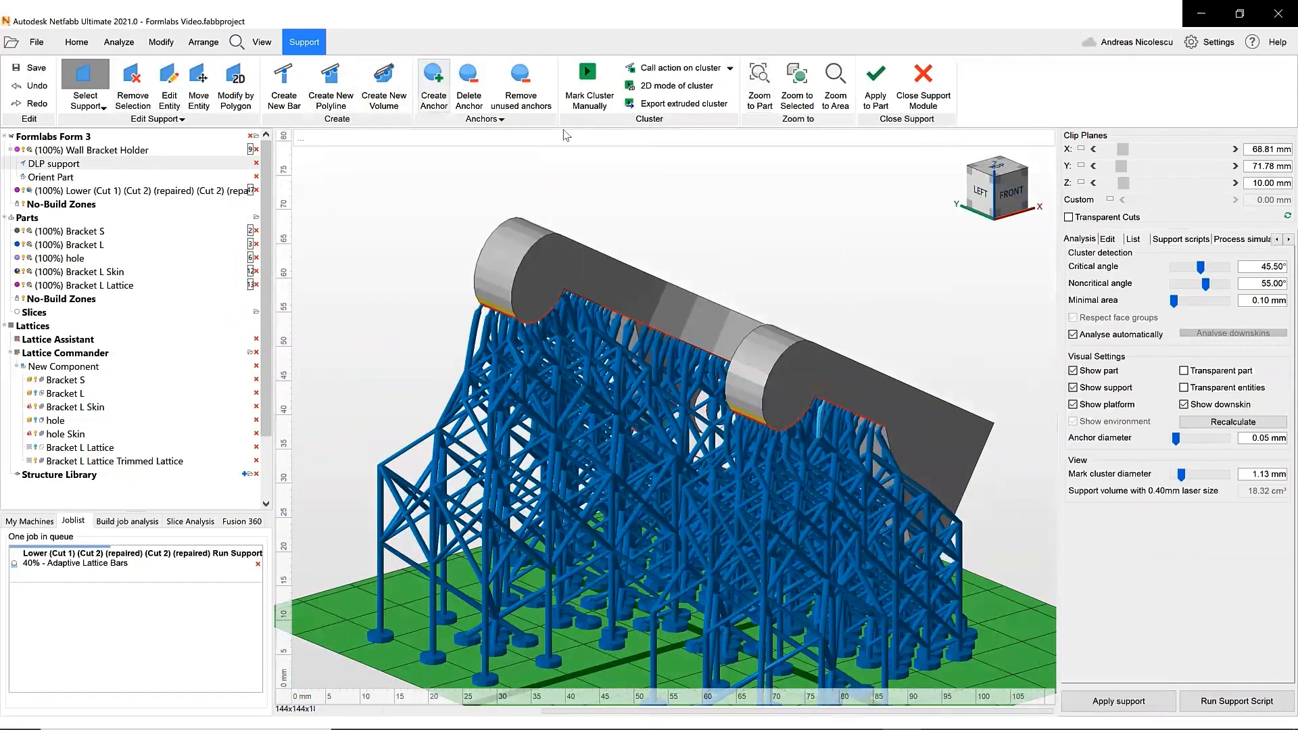
- Run the Formlabs SLA - Bars support script on the bracket
{"action": "left_click", "coordinate": [1204, 240]}
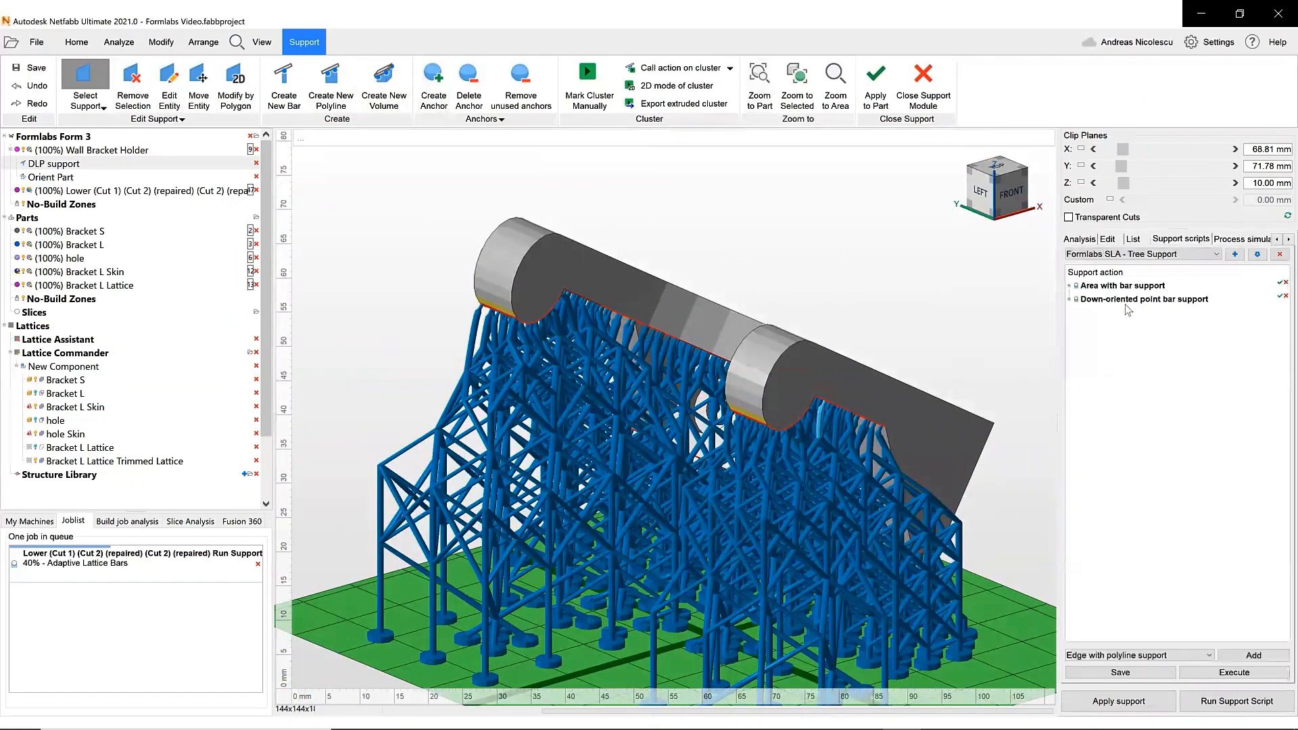
{"action": "left_click", "coordinate": [1072, 286]}
{"action": "left_click", "coordinate": [1072, 463]}
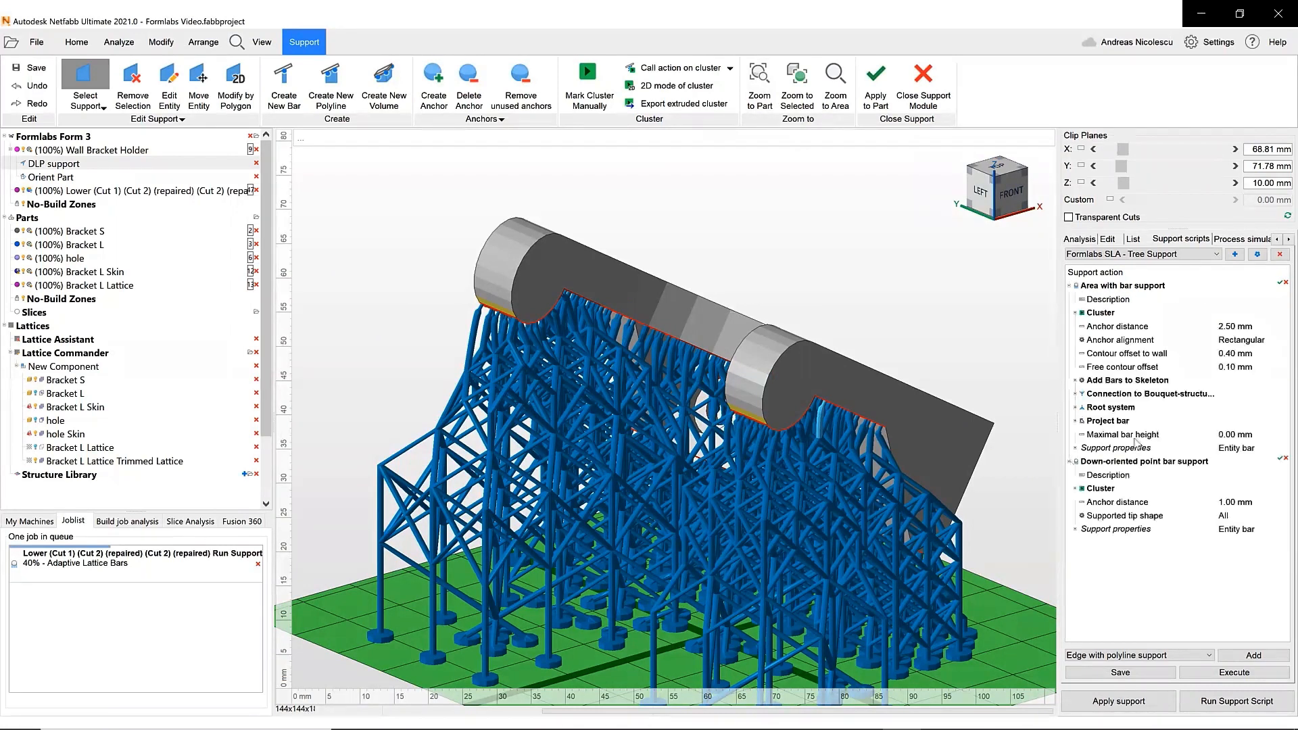
{"action": "left_click", "coordinate": [1134, 255]}
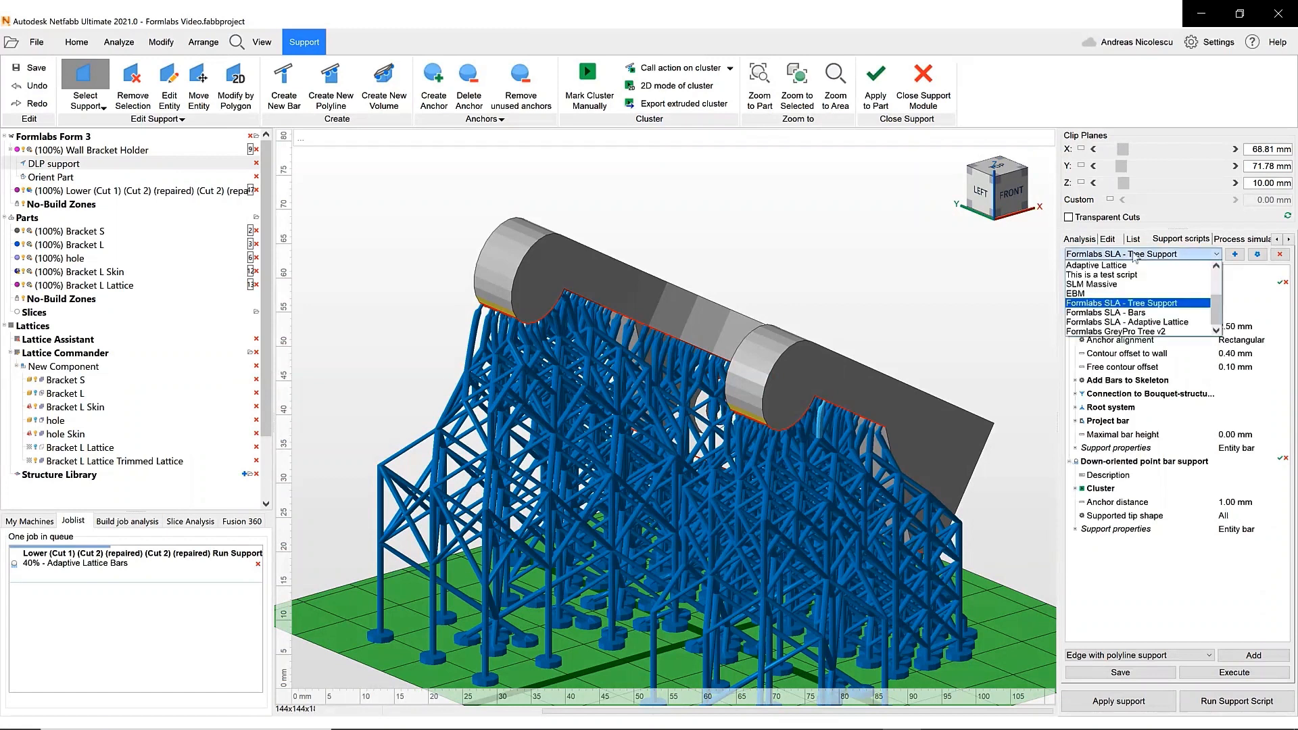
{"action": "left_click", "coordinate": [1150, 315]}
{"action": "left_click", "coordinate": [1245, 678]}
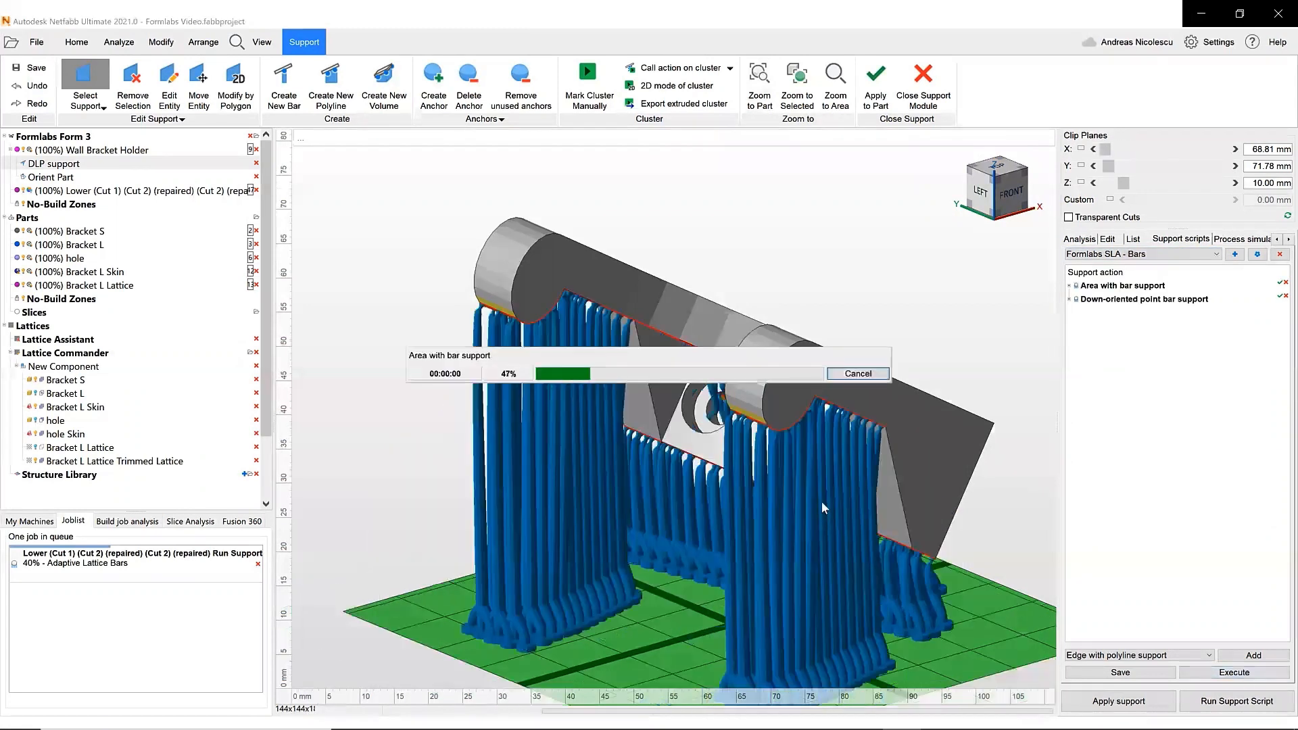
- Run the Formlabs SLA - Tree Support script instead and apply the supports to the part
{"action": "right_click_drag", "start_coordinate": [840, 472], "coordinate": [719, 482]}
{"action": "left_click", "coordinate": [1201, 257]}
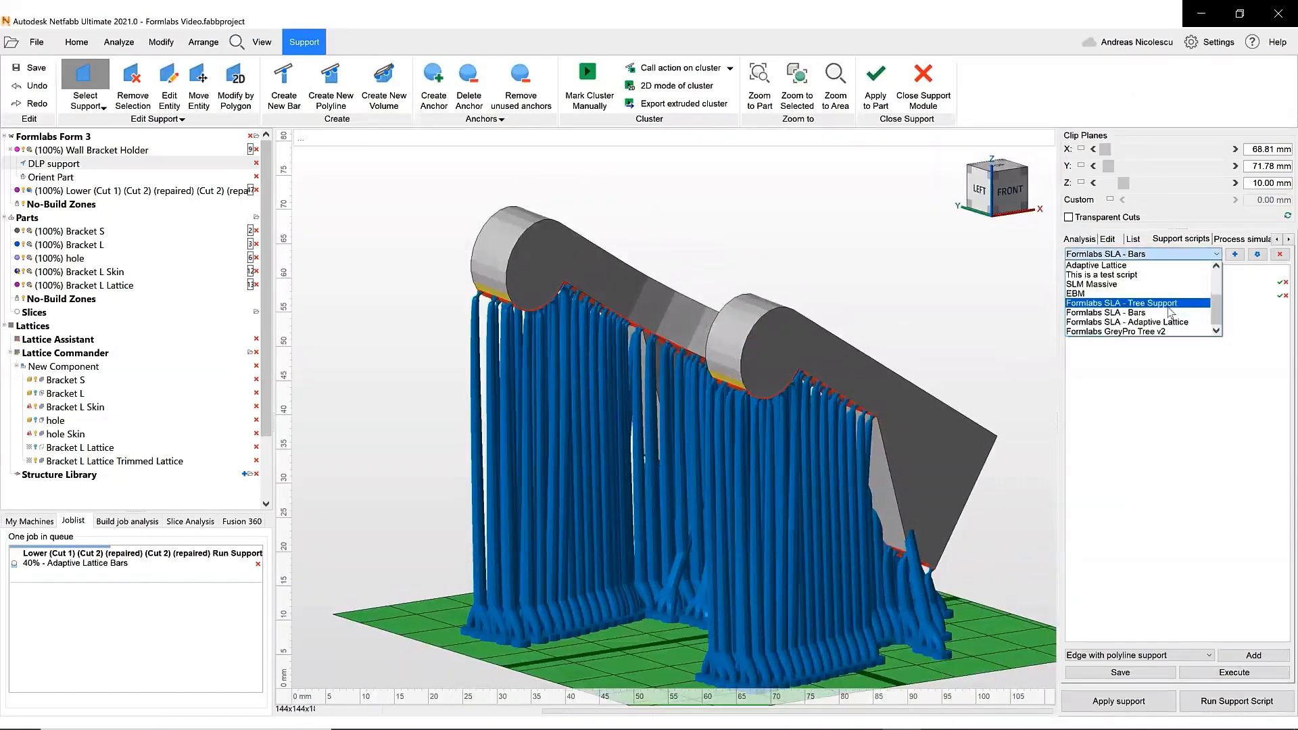
{"action": "left_click", "coordinate": [1149, 303]}
{"action": "left_click", "coordinate": [1231, 672]}
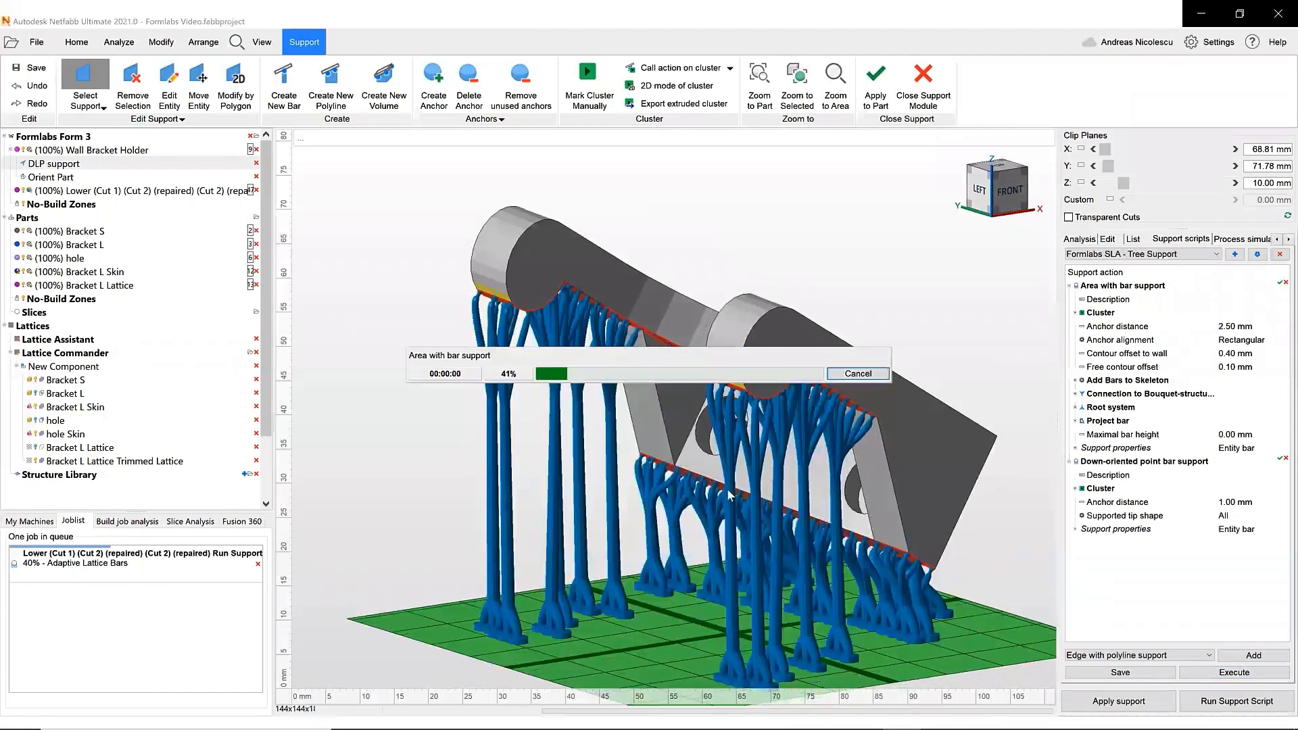
{"action": "right_click_drag", "start_coordinate": [679, 471], "coordinate": [465, 472]}
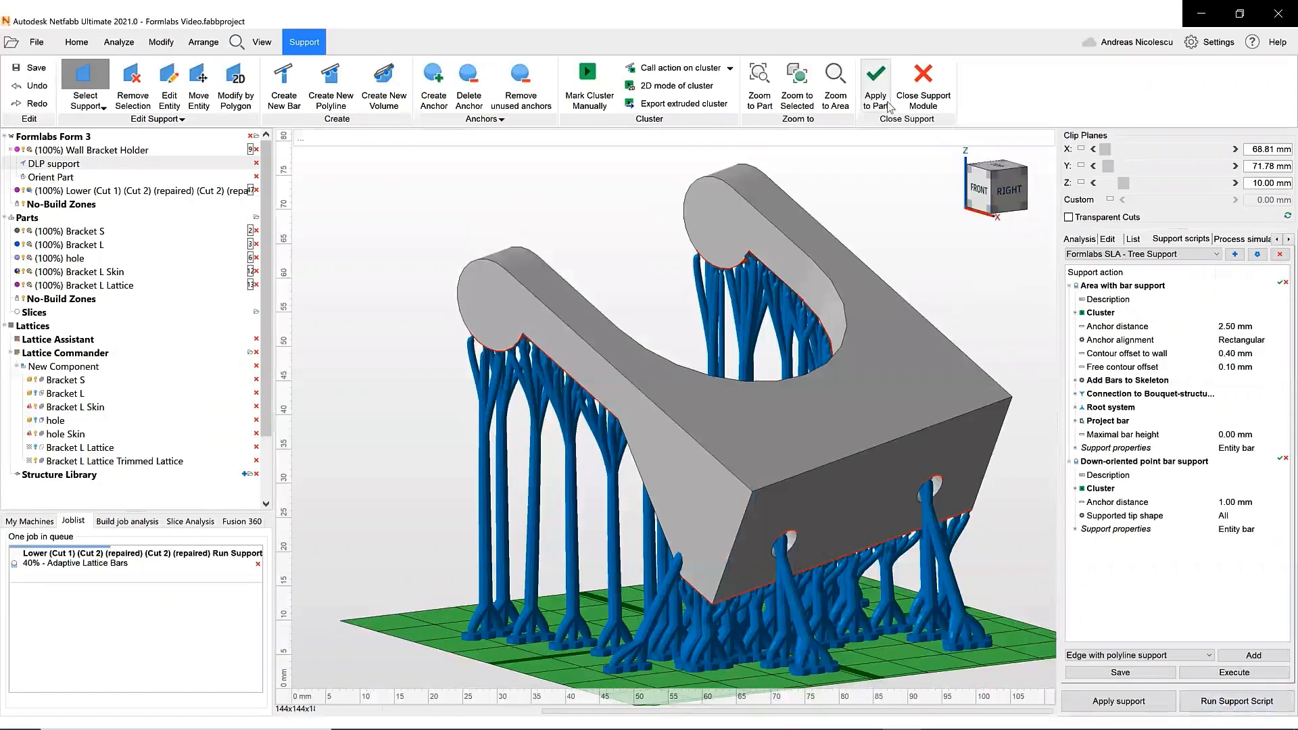
{"action": "left_click", "coordinate": [876, 81]}
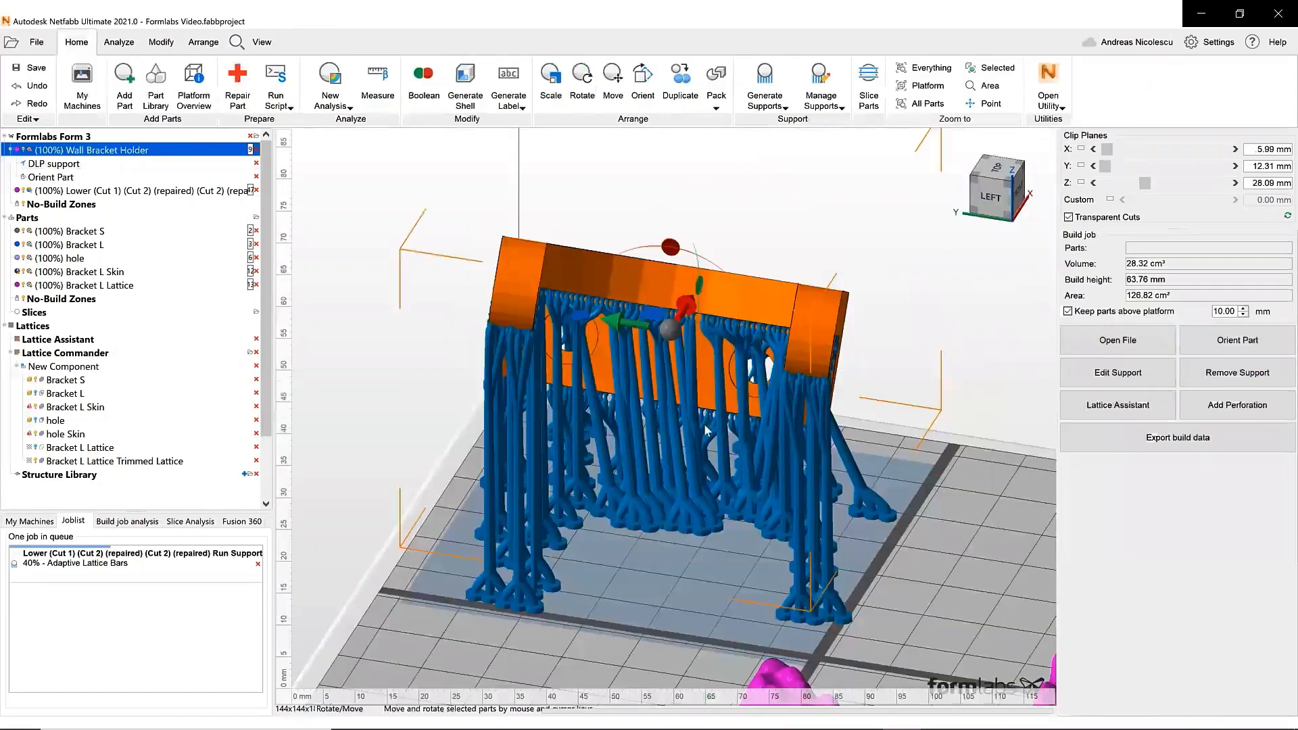
- Open the Add Parts dialog and browse the list of supported file types
{"action": "key", "text": "5"}
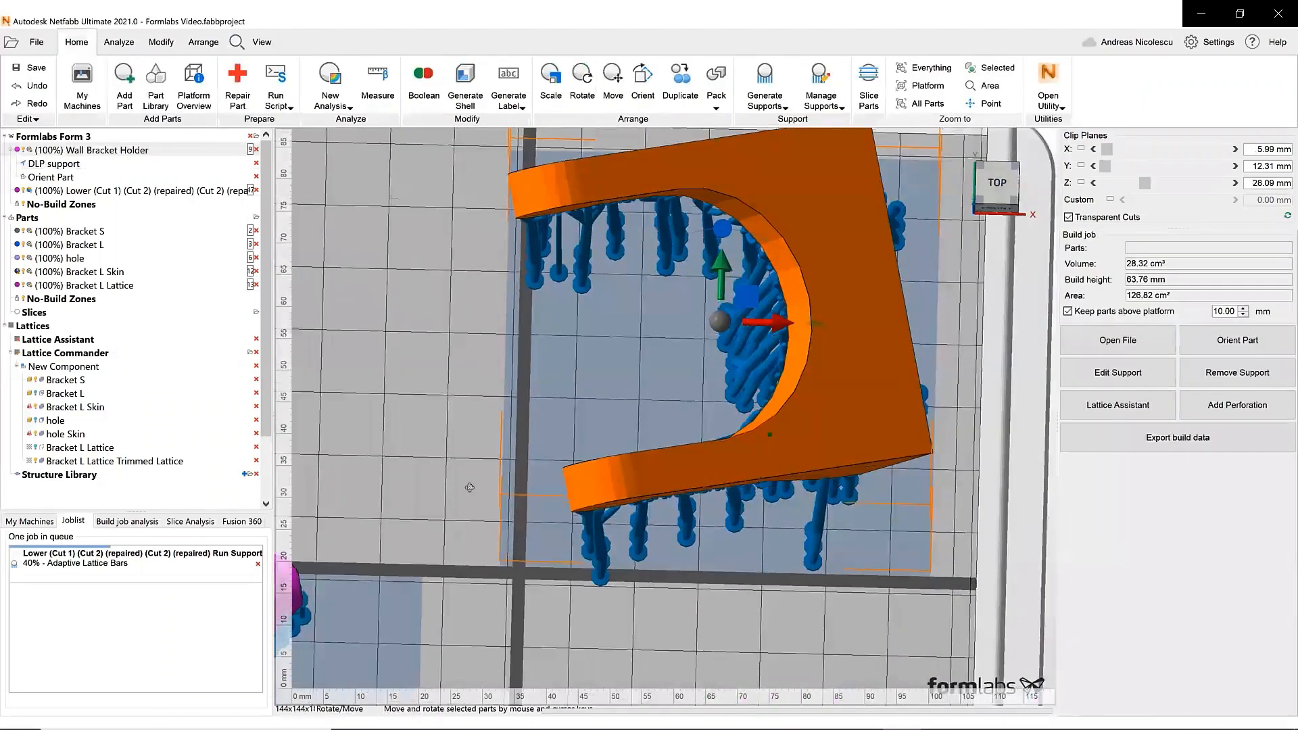
{"action": "right_click_drag", "start_coordinate": [467, 518], "coordinate": [537, 395]}
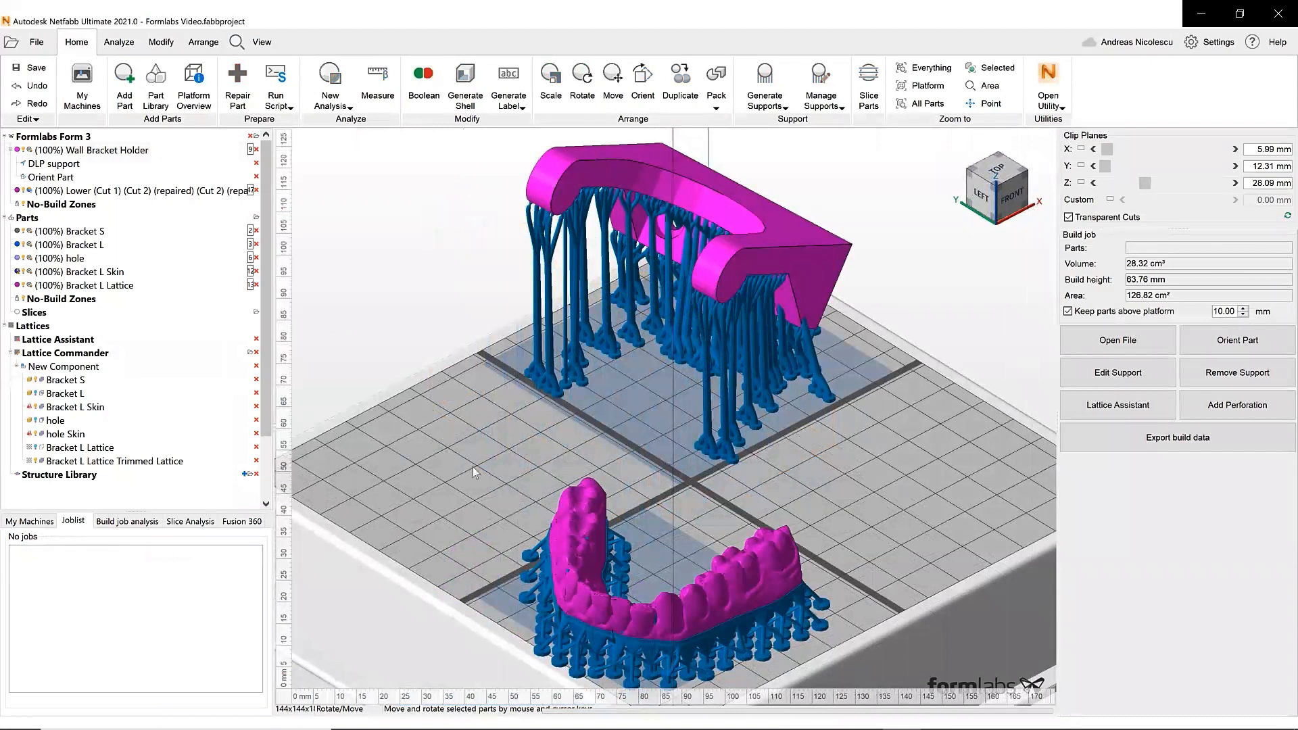
{"action": "left_click", "coordinate": [125, 81]}
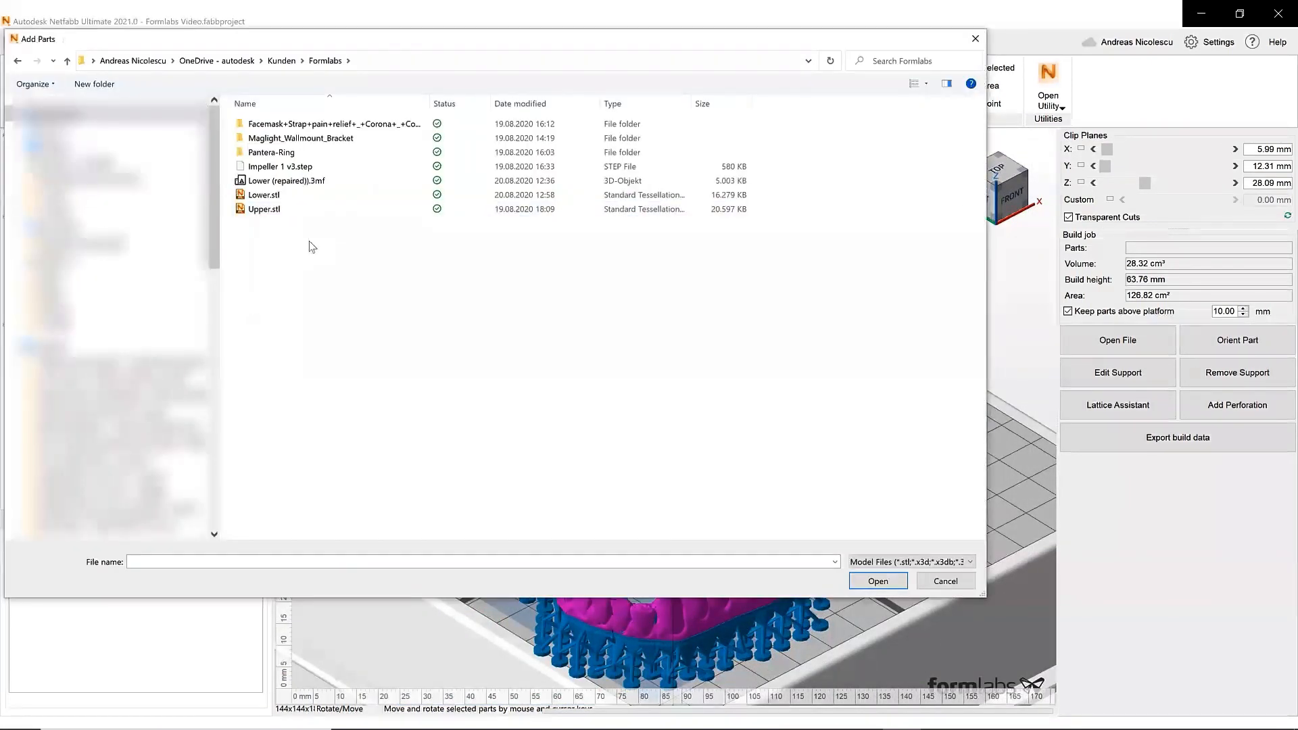
{"action": "left_click", "coordinate": [921, 562]}
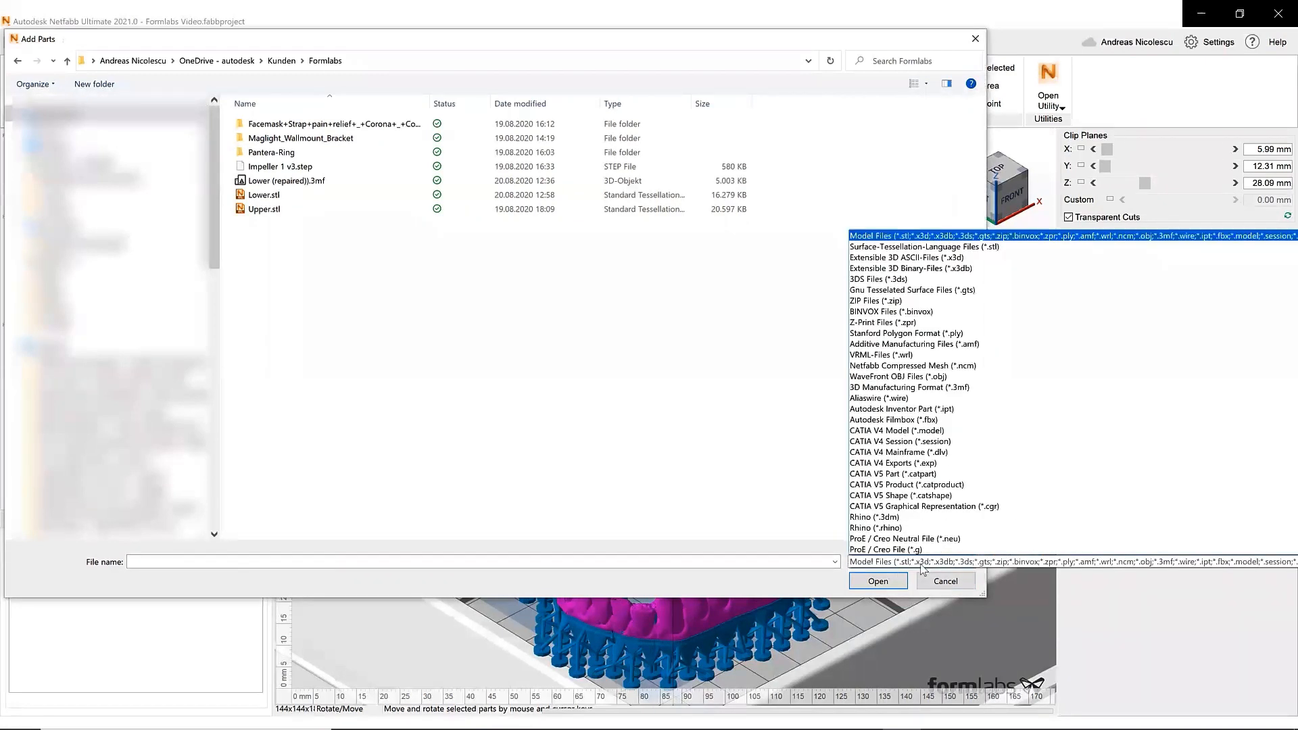
{"action": "scroll", "coordinate": [885, 379], "scroll_direction": "down", "scroll_amount": 6}
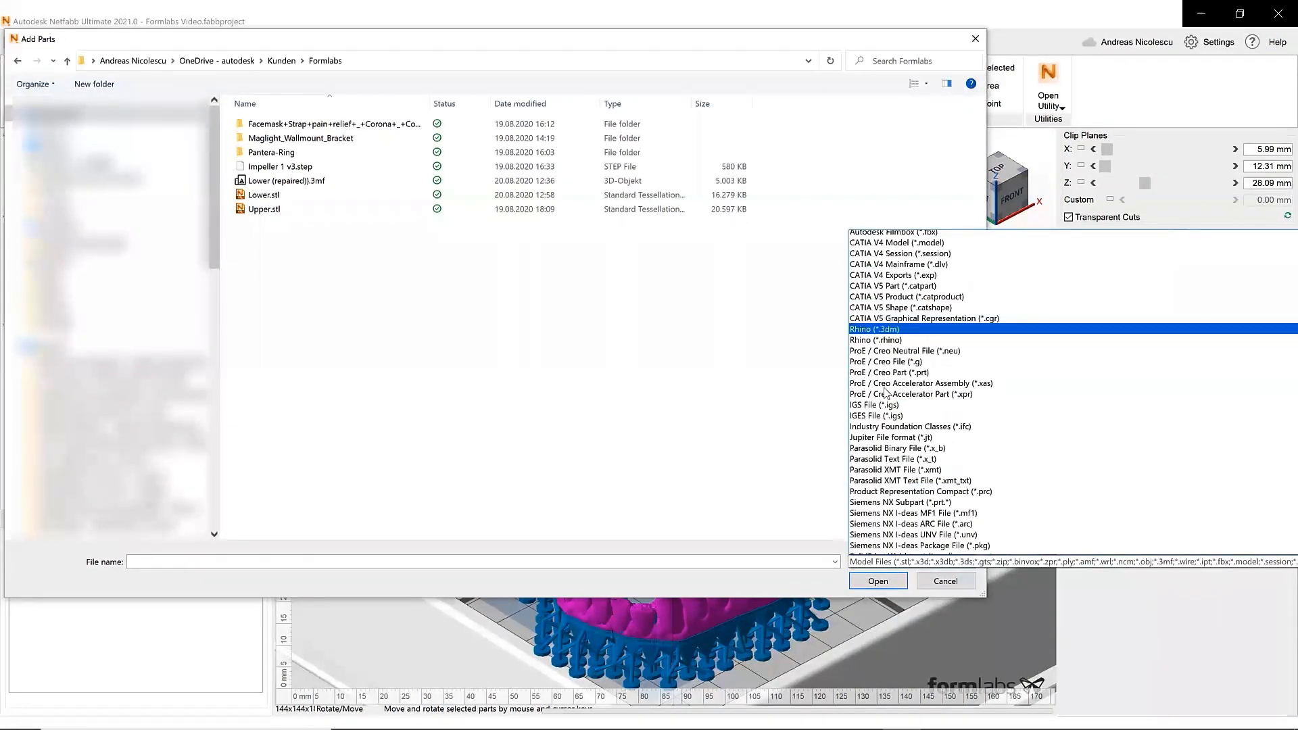
{"action": "scroll", "coordinate": [885, 392], "scroll_direction": "down", "scroll_amount": 3}
{"action": "scroll", "coordinate": [886, 406], "scroll_direction": "up", "scroll_amount": 4}
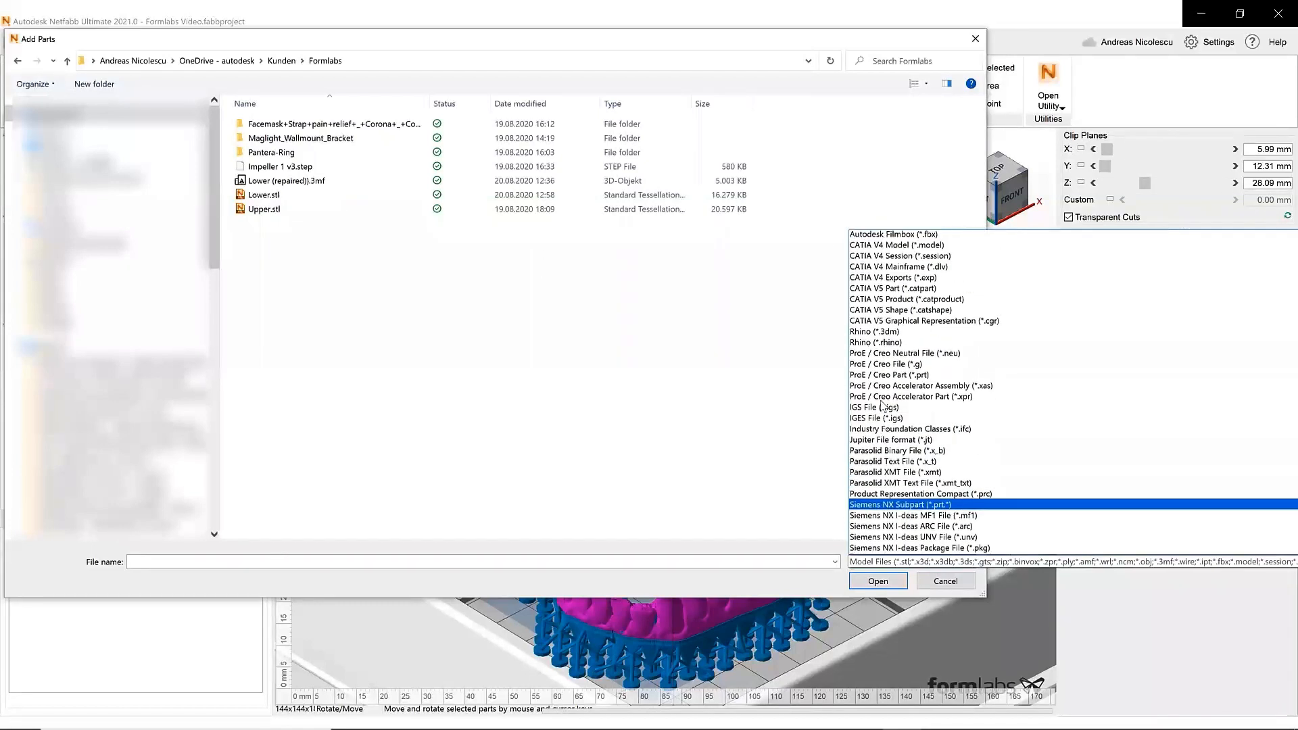
{"action": "scroll", "coordinate": [910, 410], "scroll_direction": "down", "scroll_amount": 3}
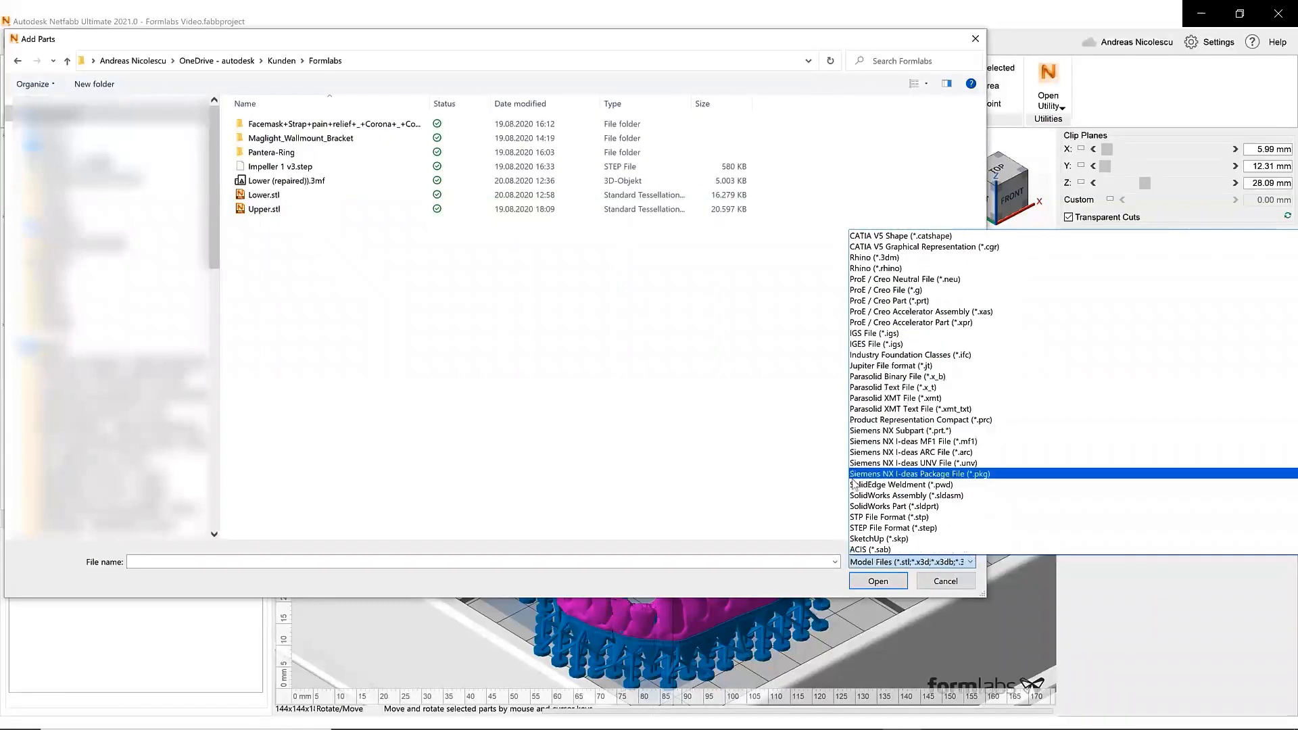
{"action": "left_click", "coordinate": [305, 269]}
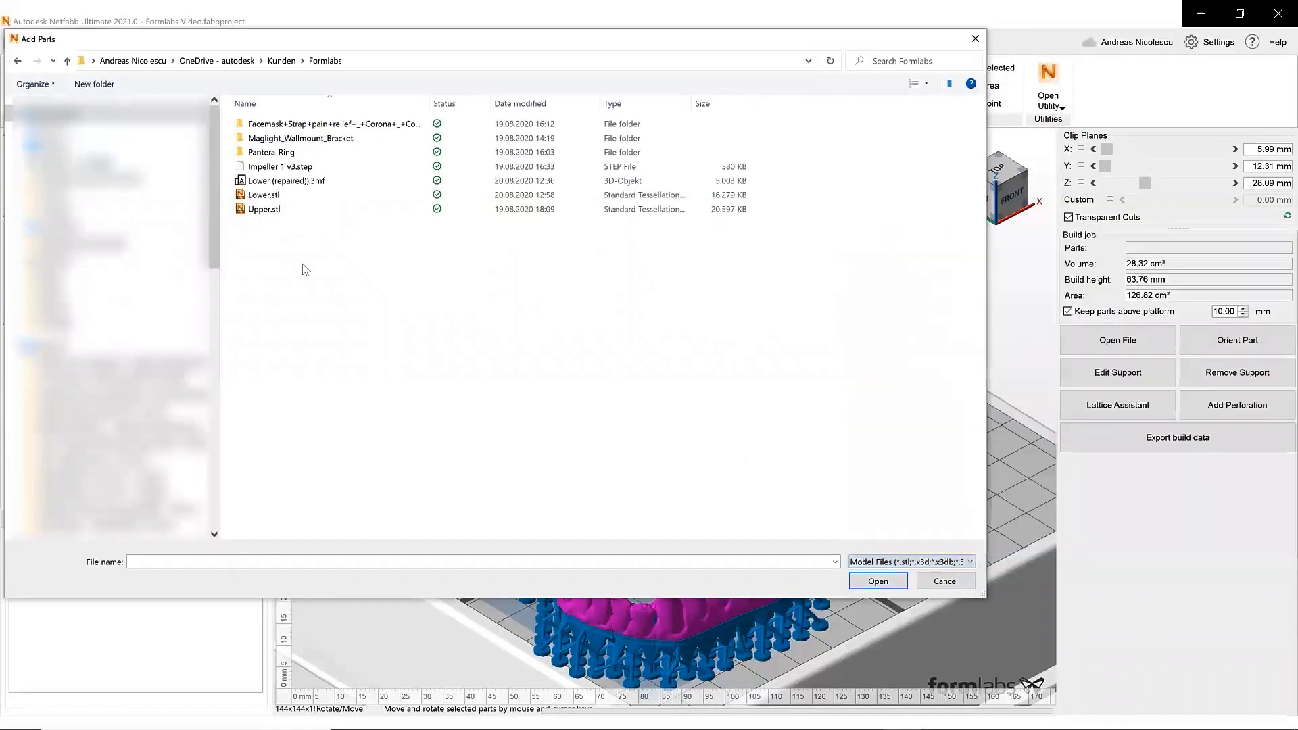
- Import Impeller 1 v3.step at Medium accuracy, keeping its solids together as one part
{"action": "left_click", "coordinate": [313, 188]}
{"action": "left_click", "coordinate": [278, 167]}
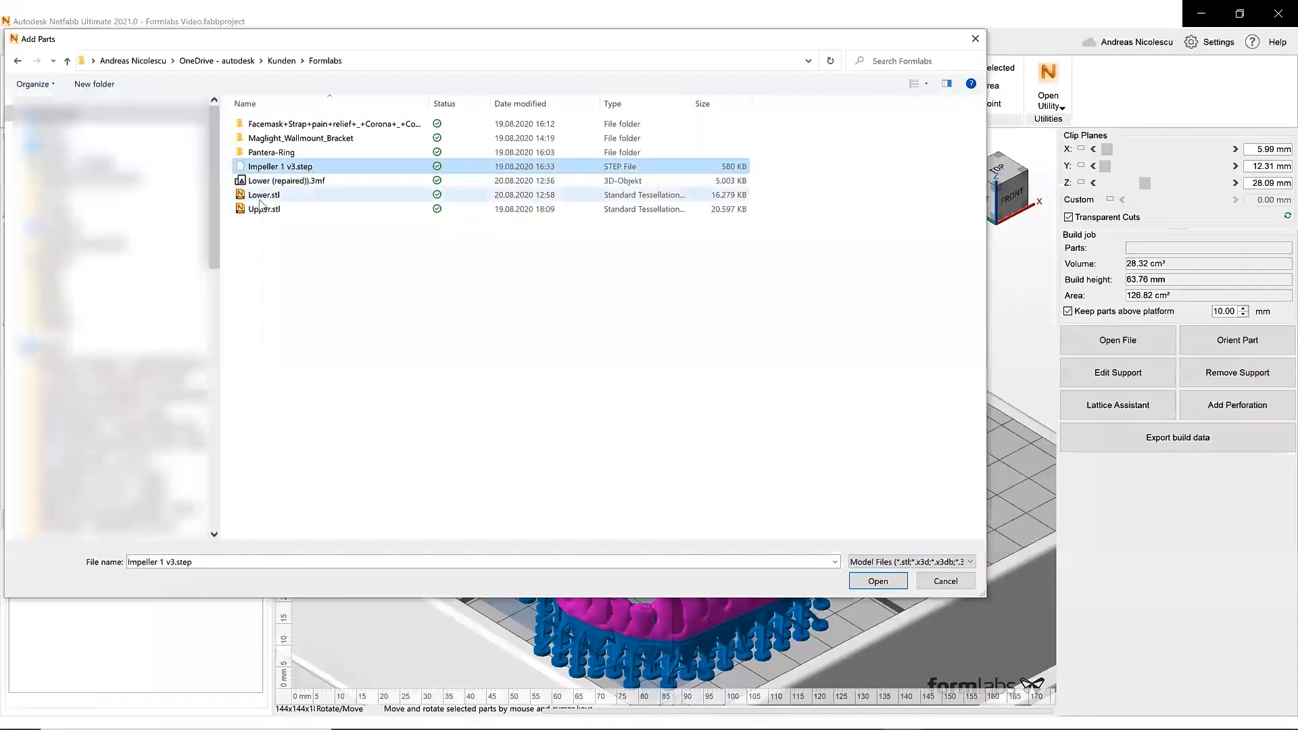
{"action": "left_click", "coordinate": [862, 584]}
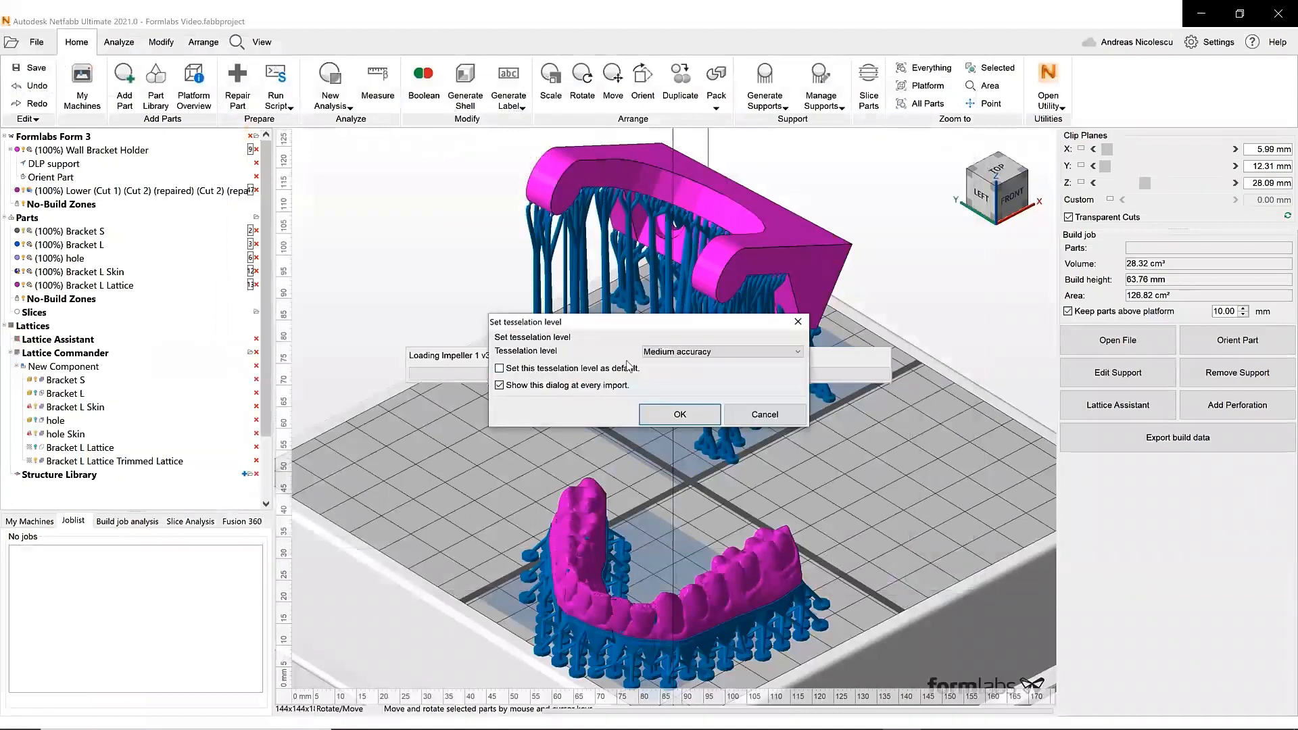
{"action": "left_click", "coordinate": [680, 358]}
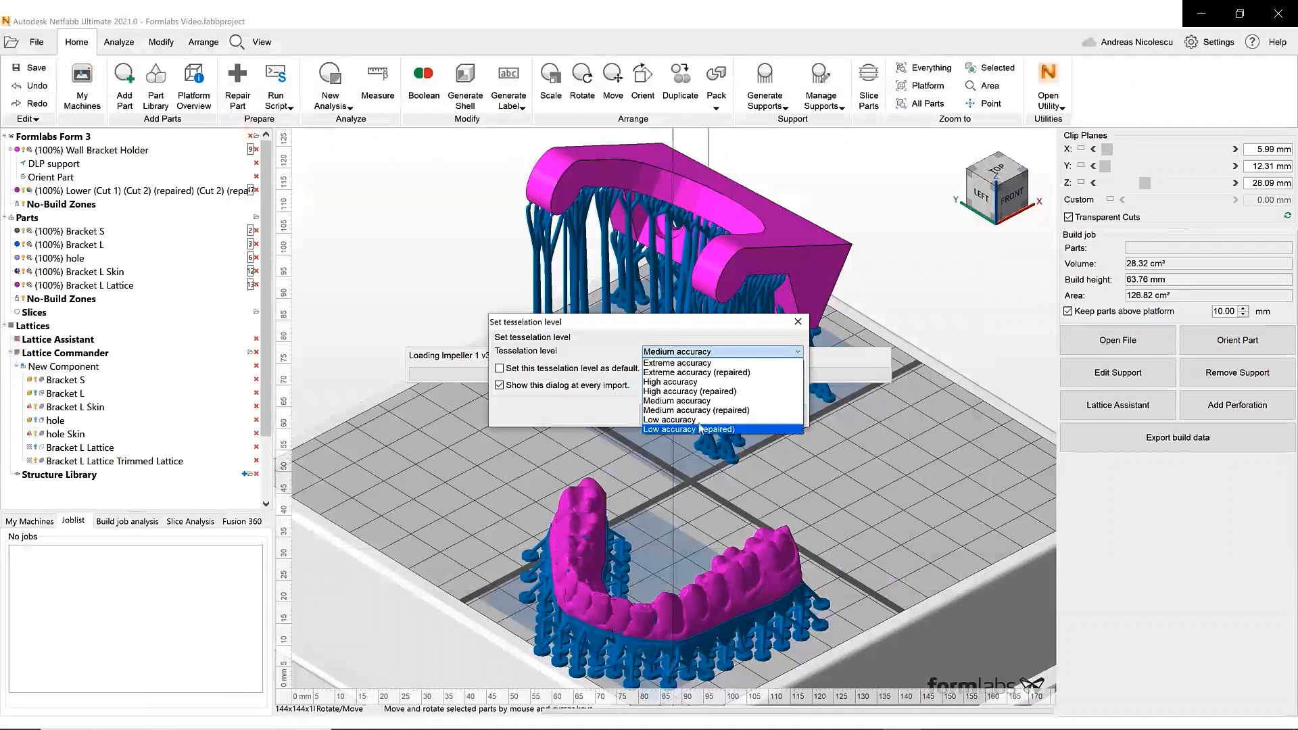
{"action": "left_click", "coordinate": [659, 400]}
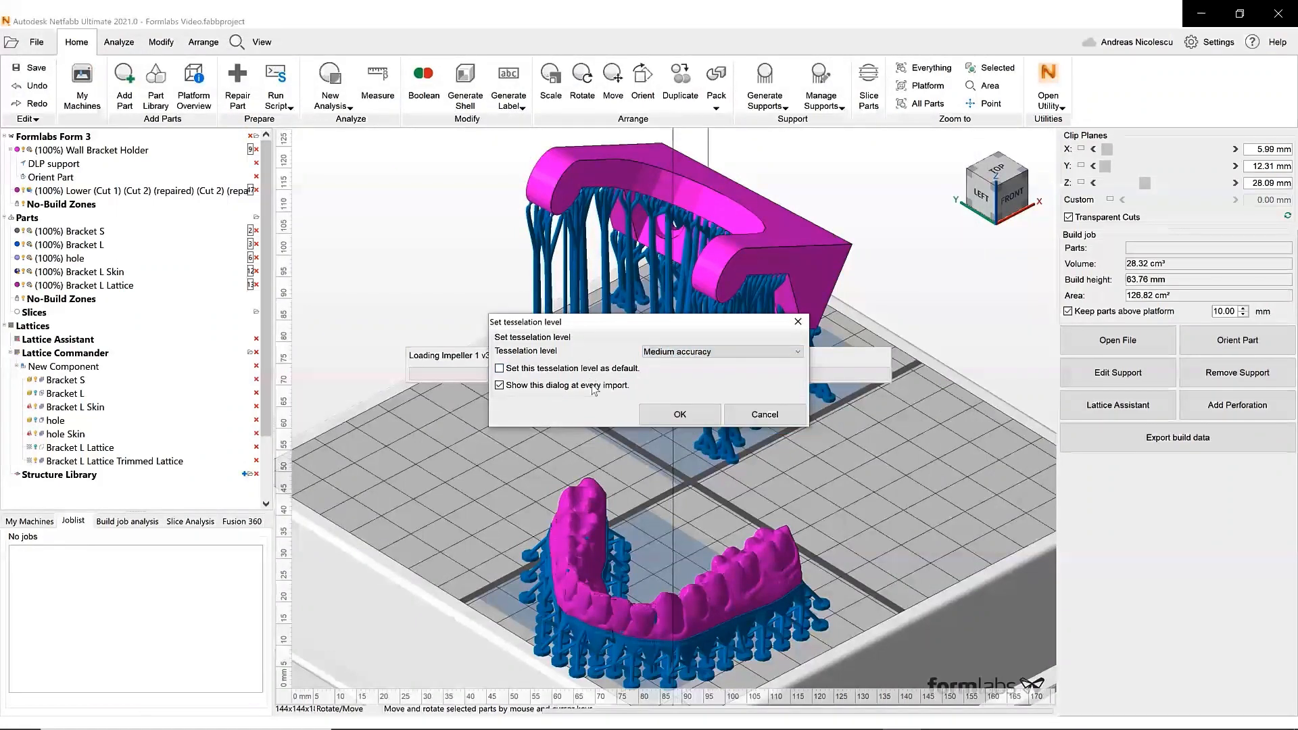
{"action": "left_click", "coordinate": [679, 421]}
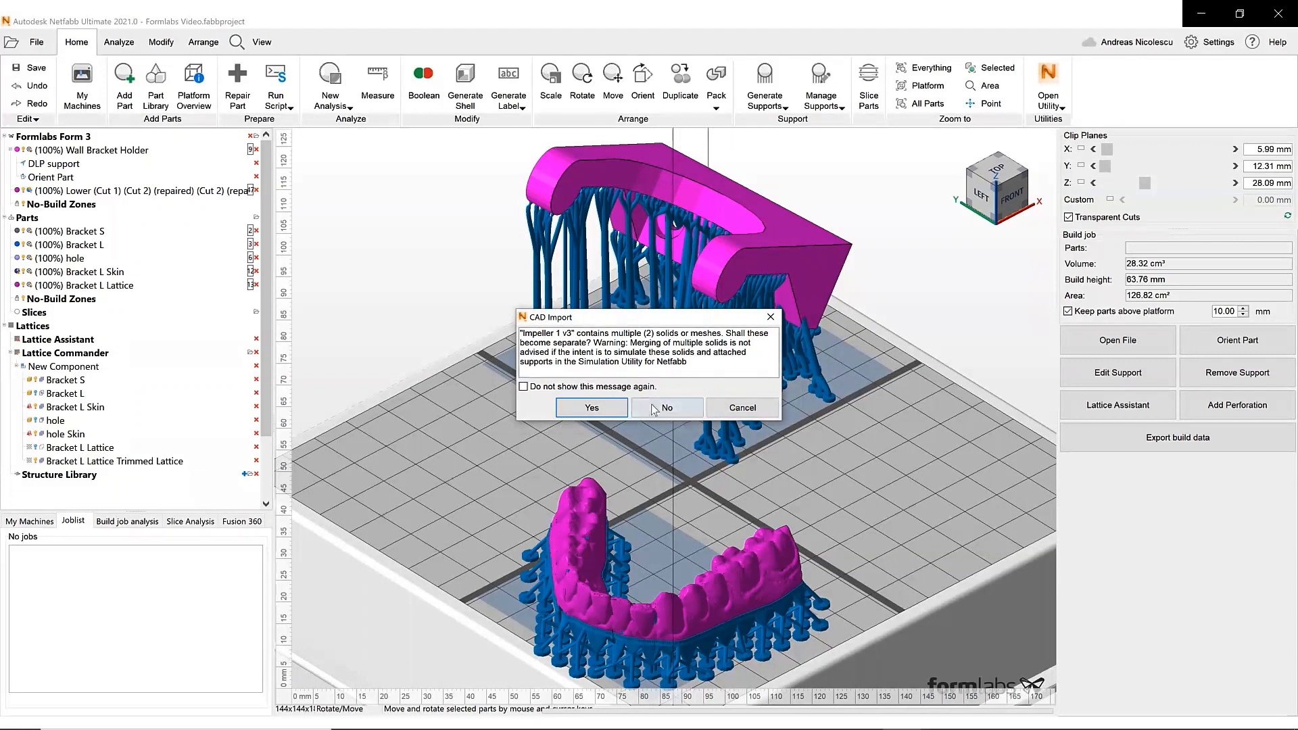
{"action": "left_click", "coordinate": [665, 407]}
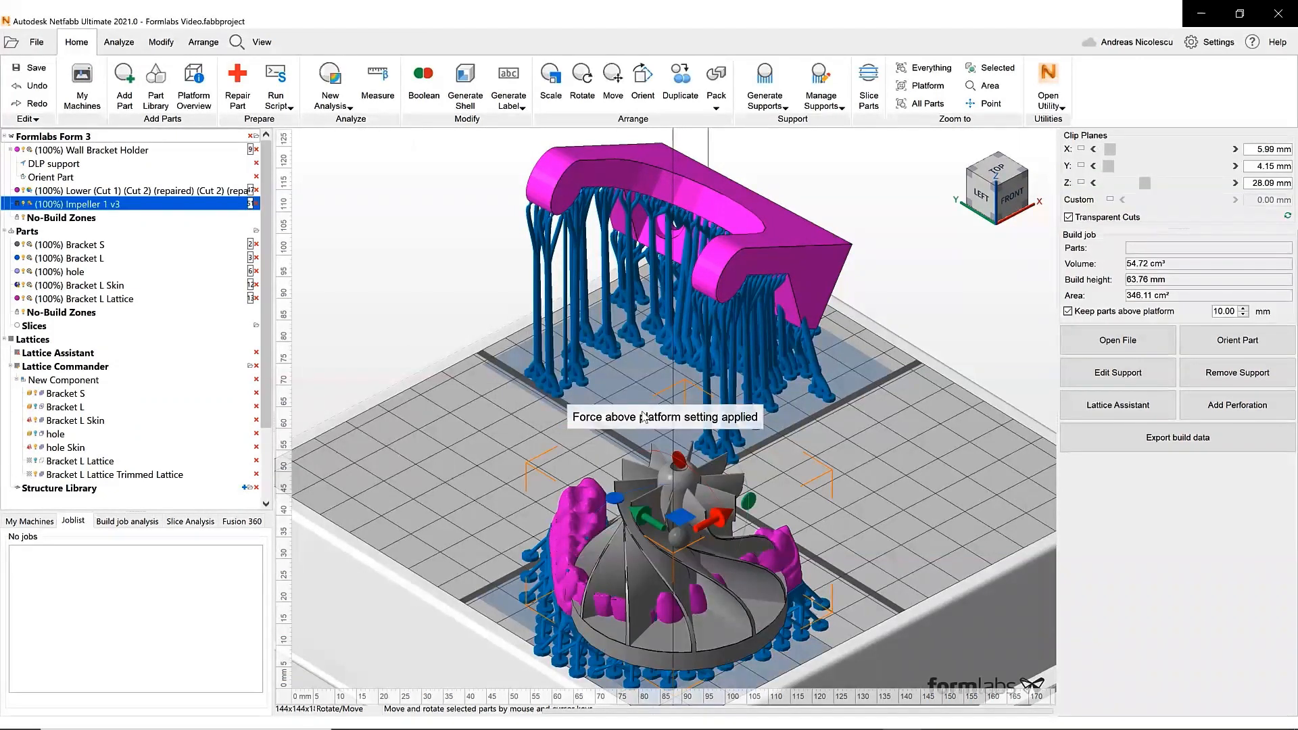
- Move the impeller to a free area of the platform at about X 5.35 mm, Y 80.58 mm
{"action": "left_click_drag", "start_coordinate": [680, 517], "coordinate": [459, 367]}
{"action": "right_click_drag", "start_coordinate": [483, 407], "coordinate": [532, 410]}
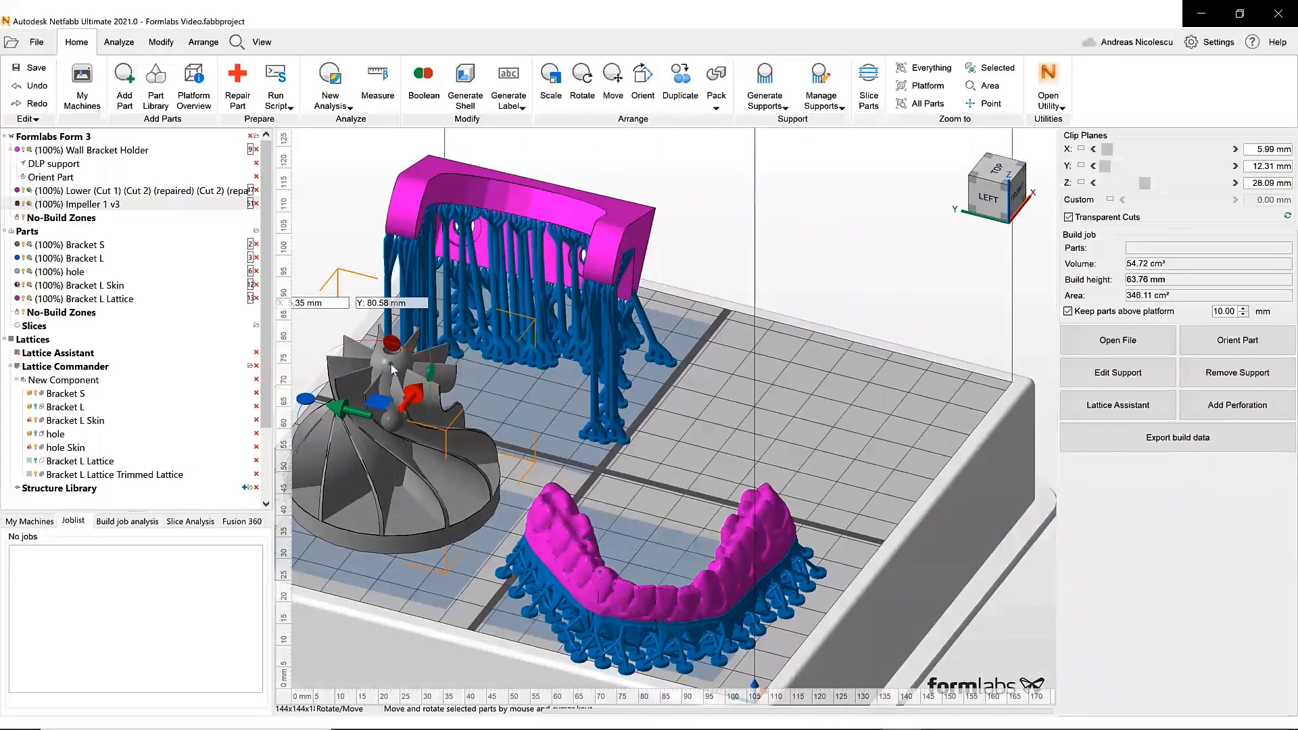
{"action": "middle_click_drag", "start_coordinate": [389, 377], "coordinate": [549, 390]}
{"action": "scroll", "coordinate": [515, 451], "scroll_direction": "up", "scroll_amount": 5}
{"action": "right_click_drag", "start_coordinate": [520, 450], "coordinate": [524, 421]}
{"action": "scroll", "coordinate": [518, 420], "scroll_direction": "down", "scroll_amount": 3}
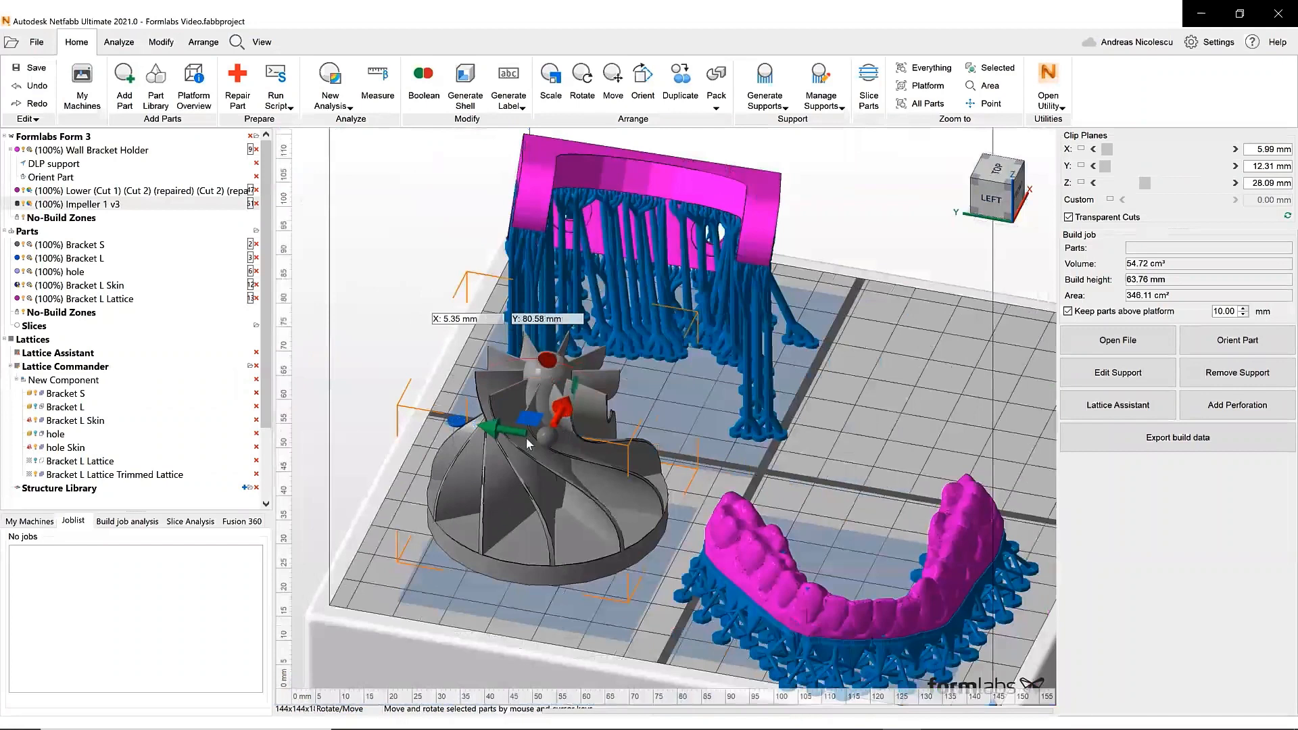
- Retessellate Impeller 1 v3 using the Extreme accuracy preset
{"action": "scroll", "coordinate": [514, 419], "scroll_direction": "up", "scroll_amount": 1}
{"action": "right_click_drag", "start_coordinate": [514, 419], "coordinate": [469, 413]}
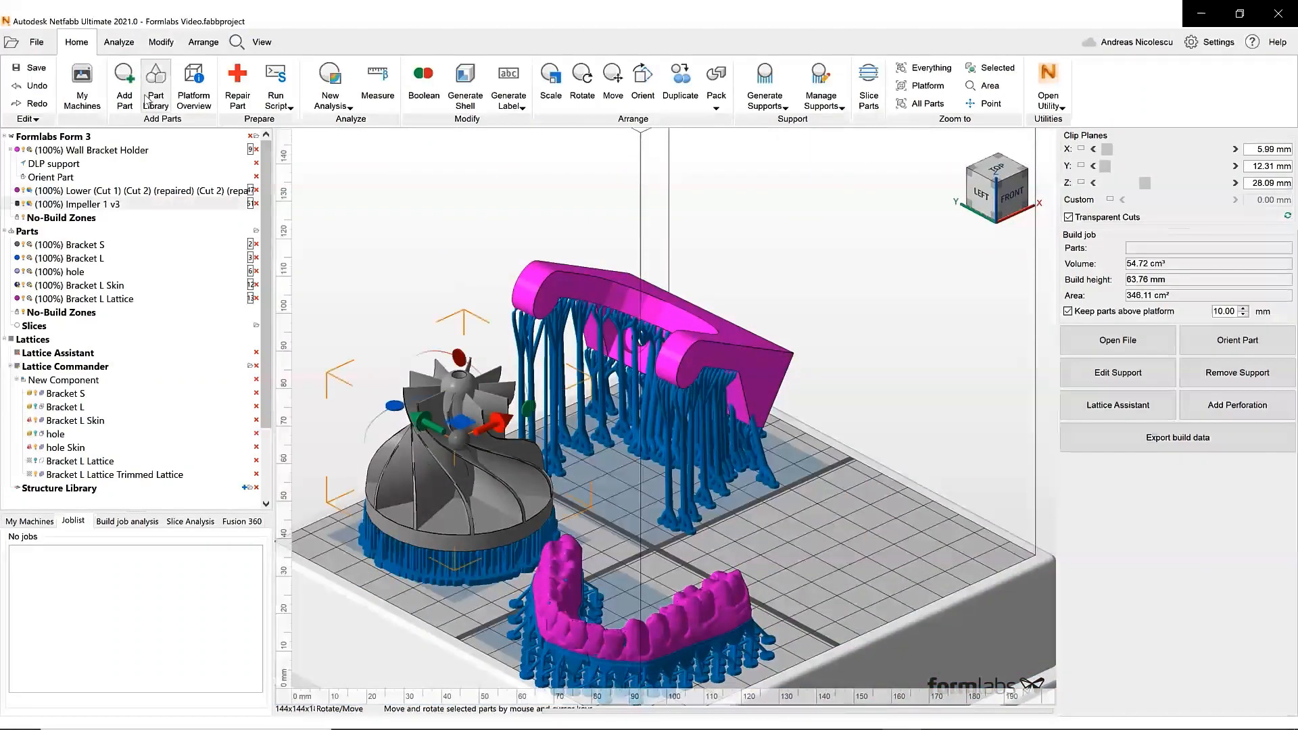
{"action": "left_click", "coordinate": [131, 47]}
{"action": "left_click", "coordinate": [162, 43]}
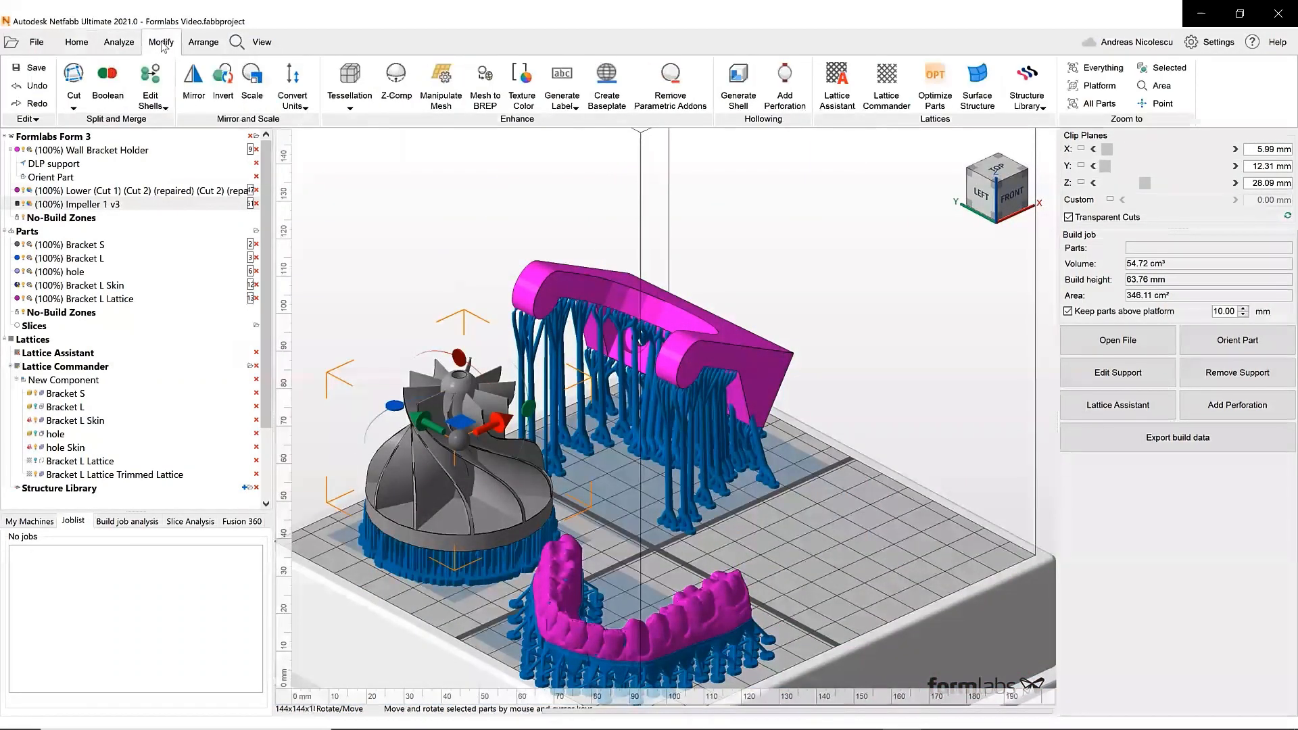
{"action": "left_click", "coordinate": [367, 76]}
{"action": "left_click", "coordinate": [378, 122]}
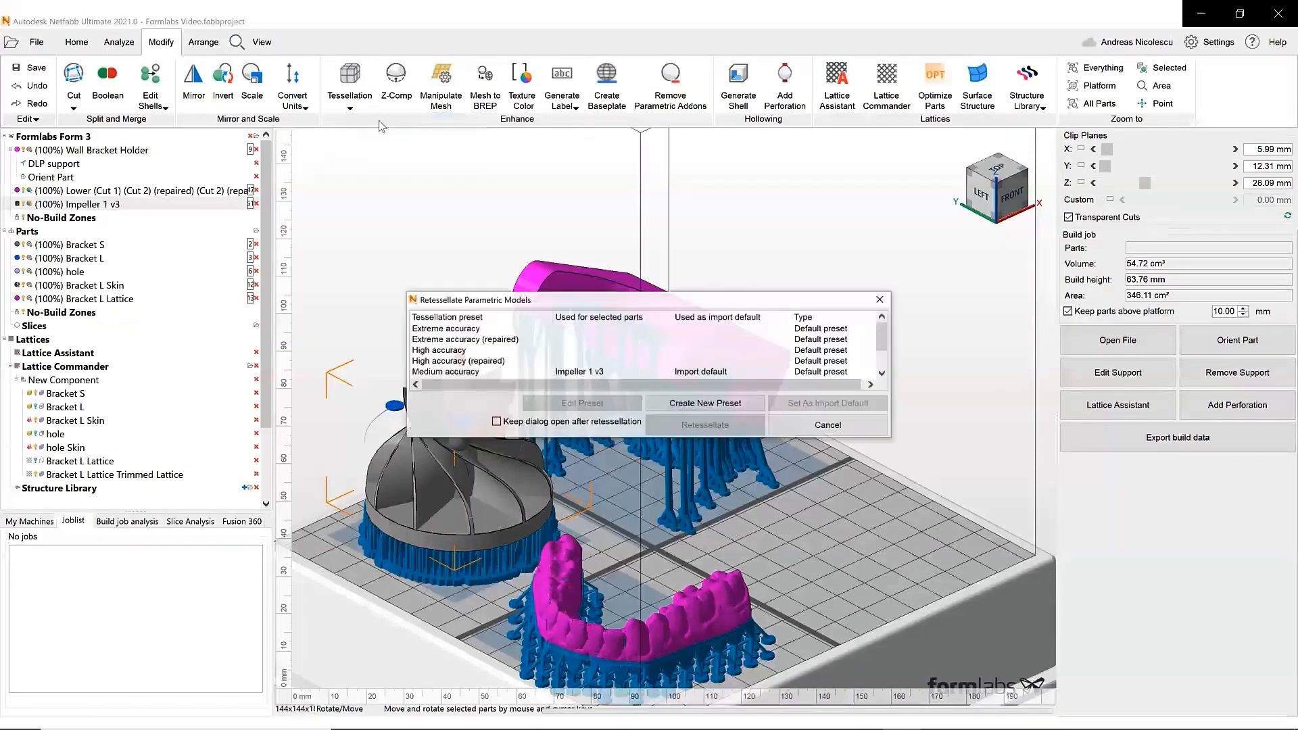
{"action": "double_click", "coordinate": [481, 329]}
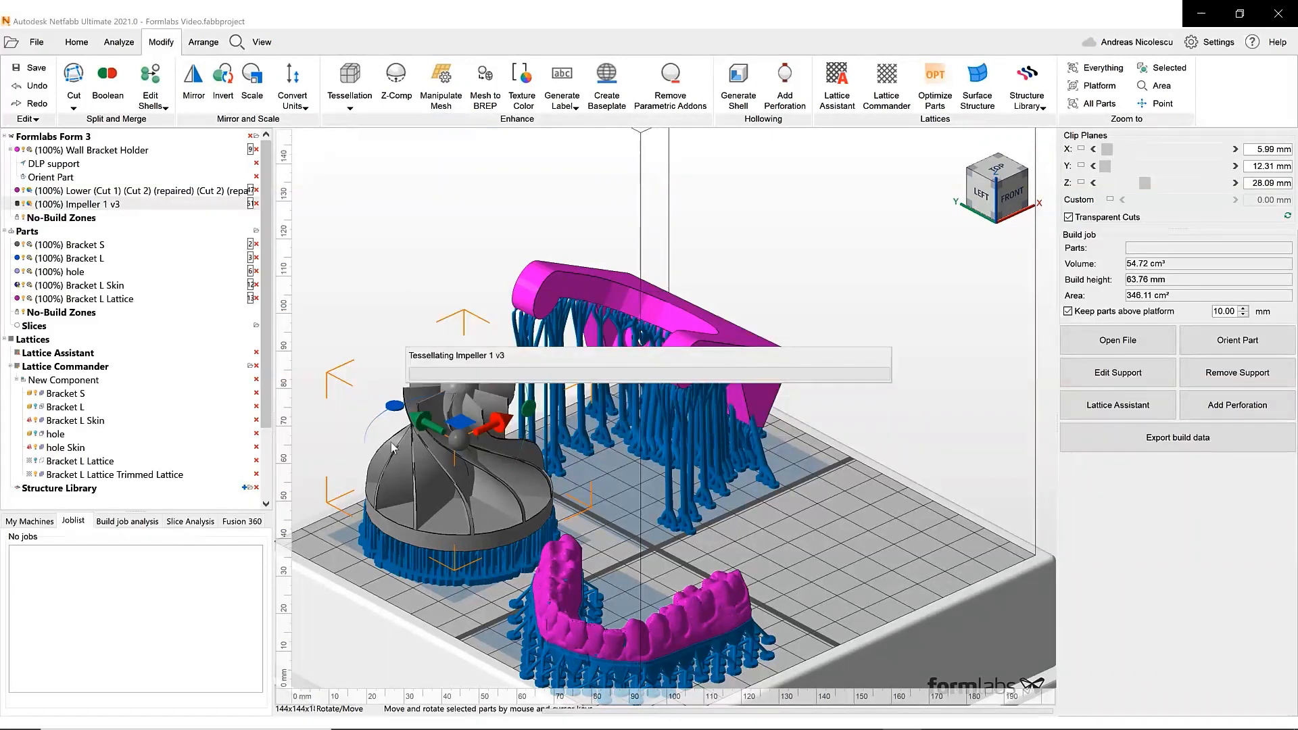
- Select the impeller and turn on triangle highlighting in the view
{"action": "scroll", "coordinate": [391, 446], "scroll_direction": "up", "scroll_amount": 5}
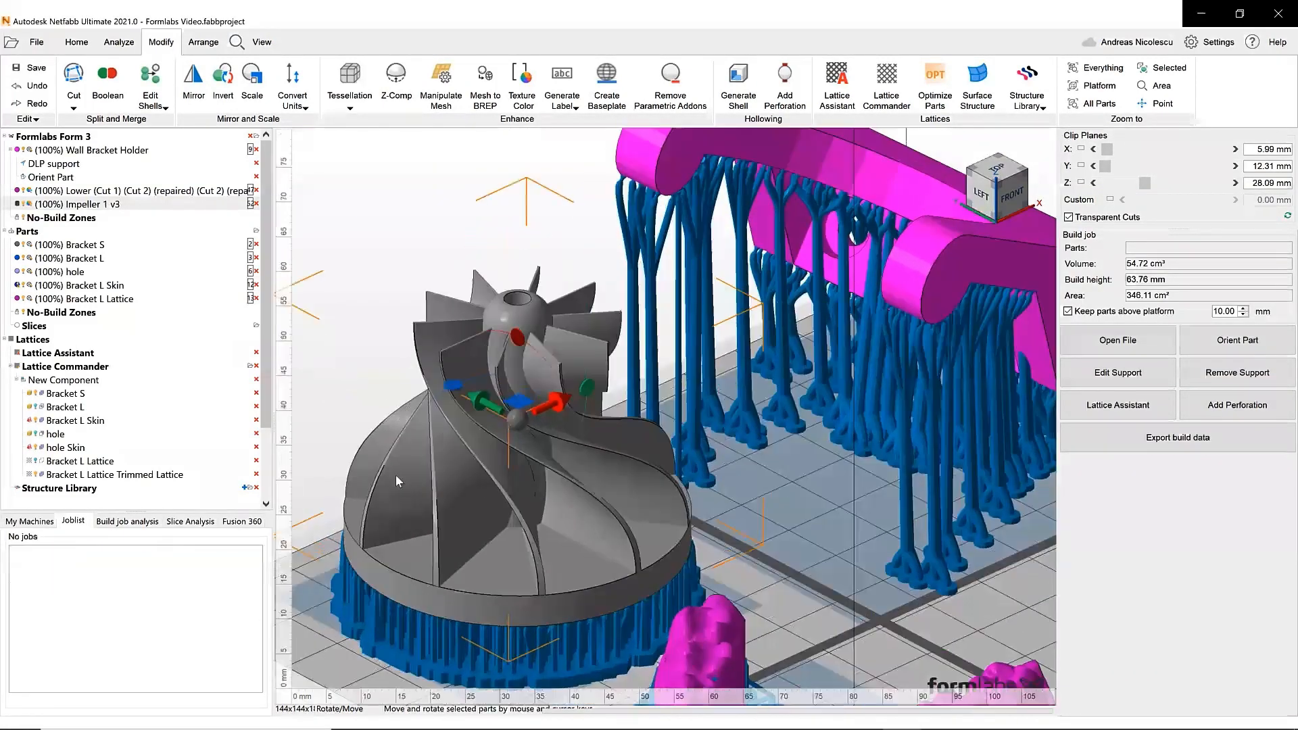
{"action": "left_click", "coordinate": [316, 394]}
{"action": "left_click", "coordinate": [453, 447]}
{"action": "left_click", "coordinate": [255, 42]}
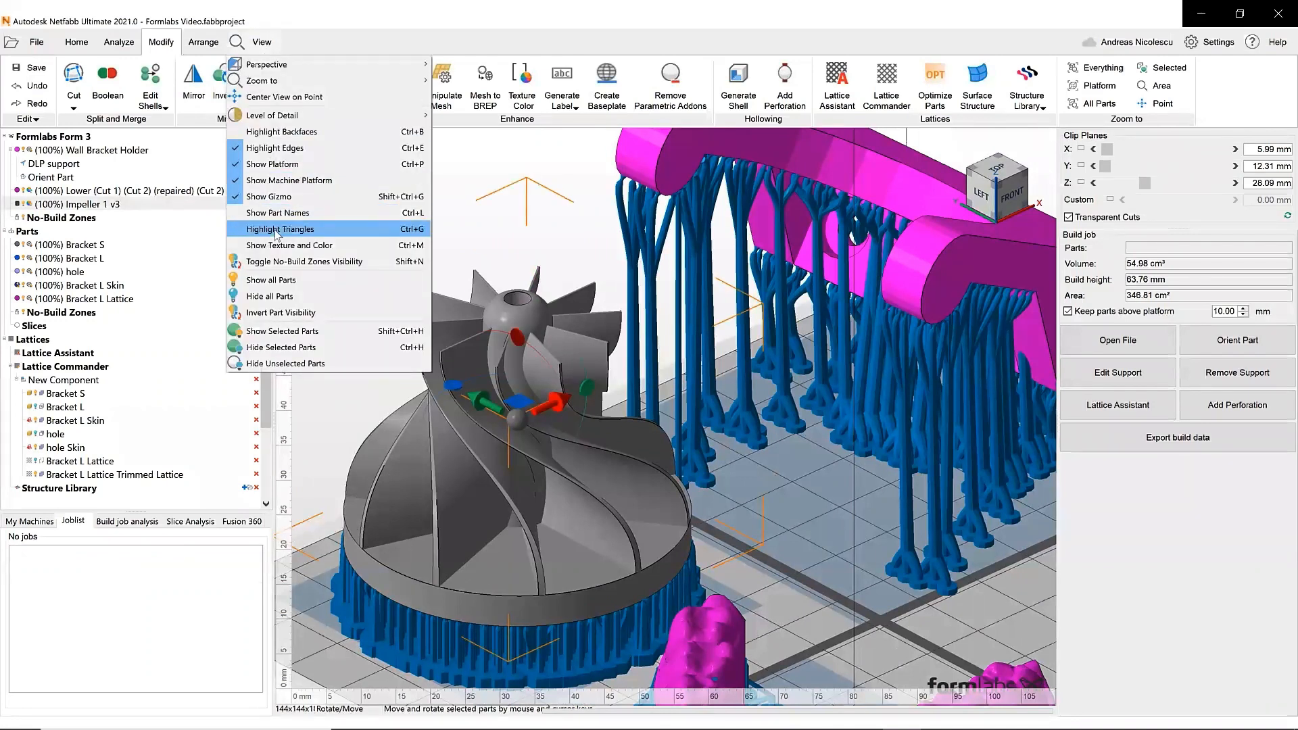
{"action": "left_click", "coordinate": [305, 231]}
- Inspect the impeller's refined triangle mesh from several angles
{"action": "scroll", "coordinate": [471, 562], "scroll_direction": "up", "scroll_amount": 2}
{"action": "right_click_drag", "start_coordinate": [460, 466], "coordinate": [492, 401]}
{"action": "scroll", "coordinate": [492, 401], "scroll_direction": "down", "scroll_amount": 3}
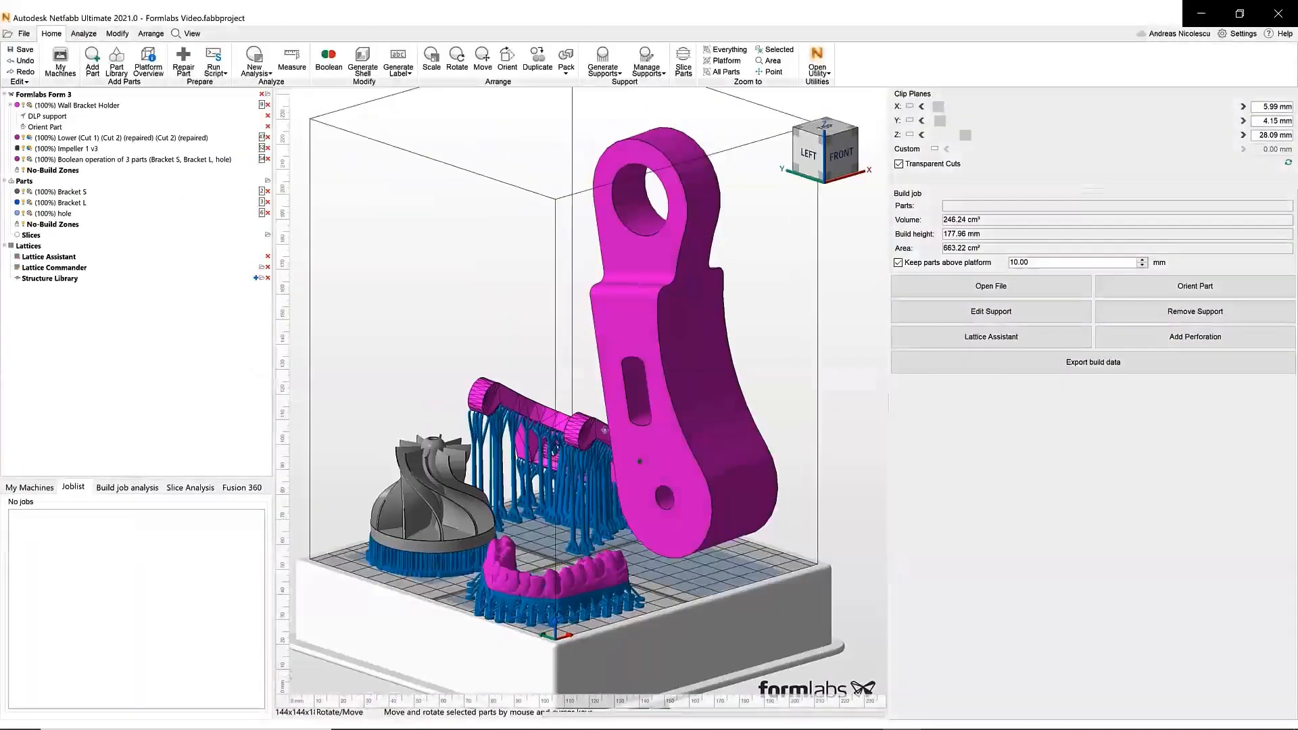
{"action": "mouse_move", "coordinate": [604, 430]}
{"action": "right_mouse_down"}
{"action": "mouse_move", "coordinate": [626, 426]}
{"action": "mouse_move", "coordinate": [584, 414]}
{"action": "right_mouse_up"}
{"action": "right_click_drag", "start_coordinate": [615, 302], "coordinate": [614, 204]}
{"action": "right_click_drag", "start_coordinate": [647, 465], "coordinate": [633, 377]}
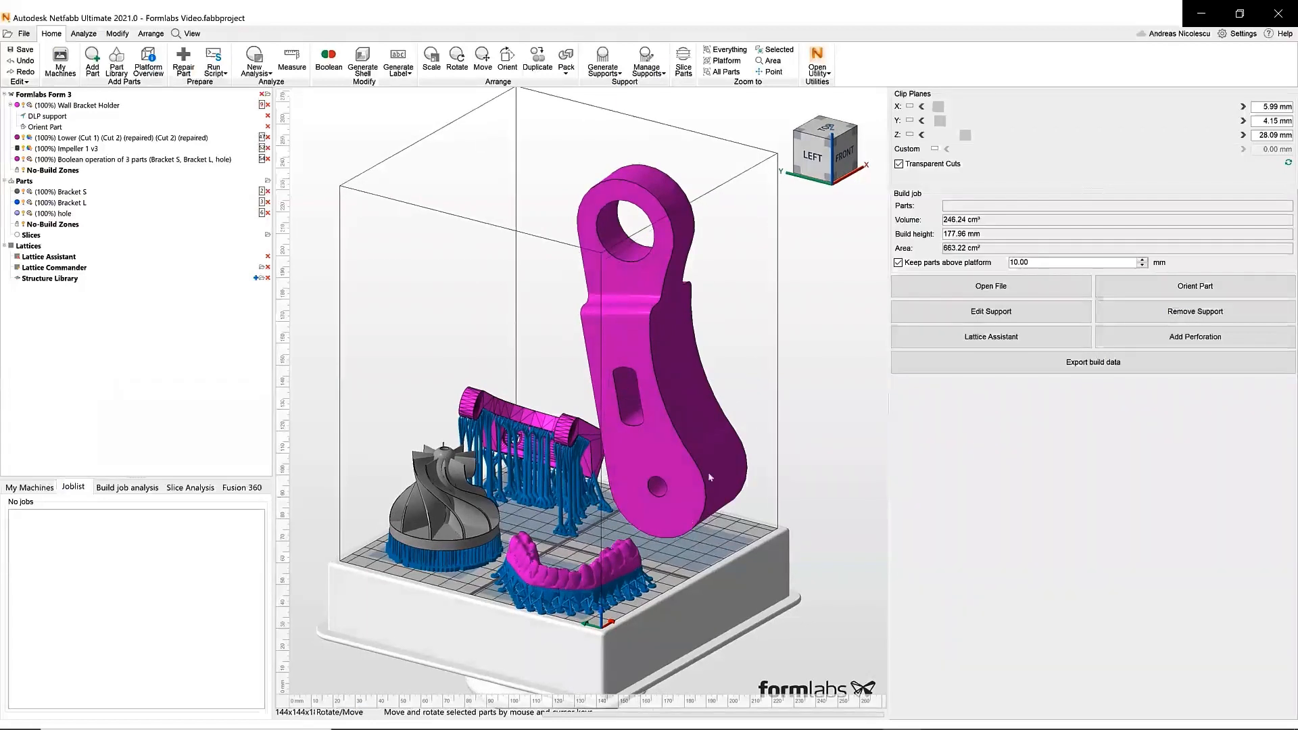
{"action": "right_click_drag", "start_coordinate": [623, 310], "coordinate": [602, 383]}
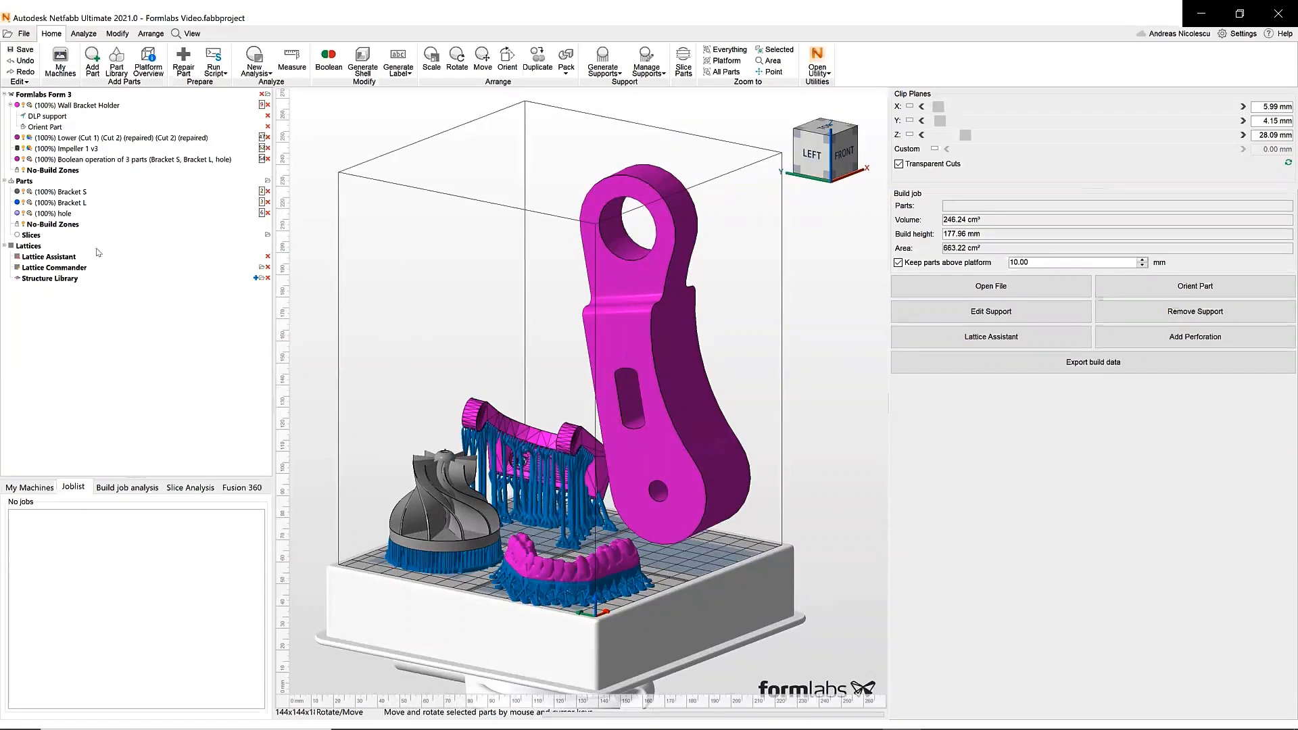
- Examine the bracket parts Bracket S, Bracket L and hole by selecting each one
{"action": "left_click", "coordinate": [27, 183]}
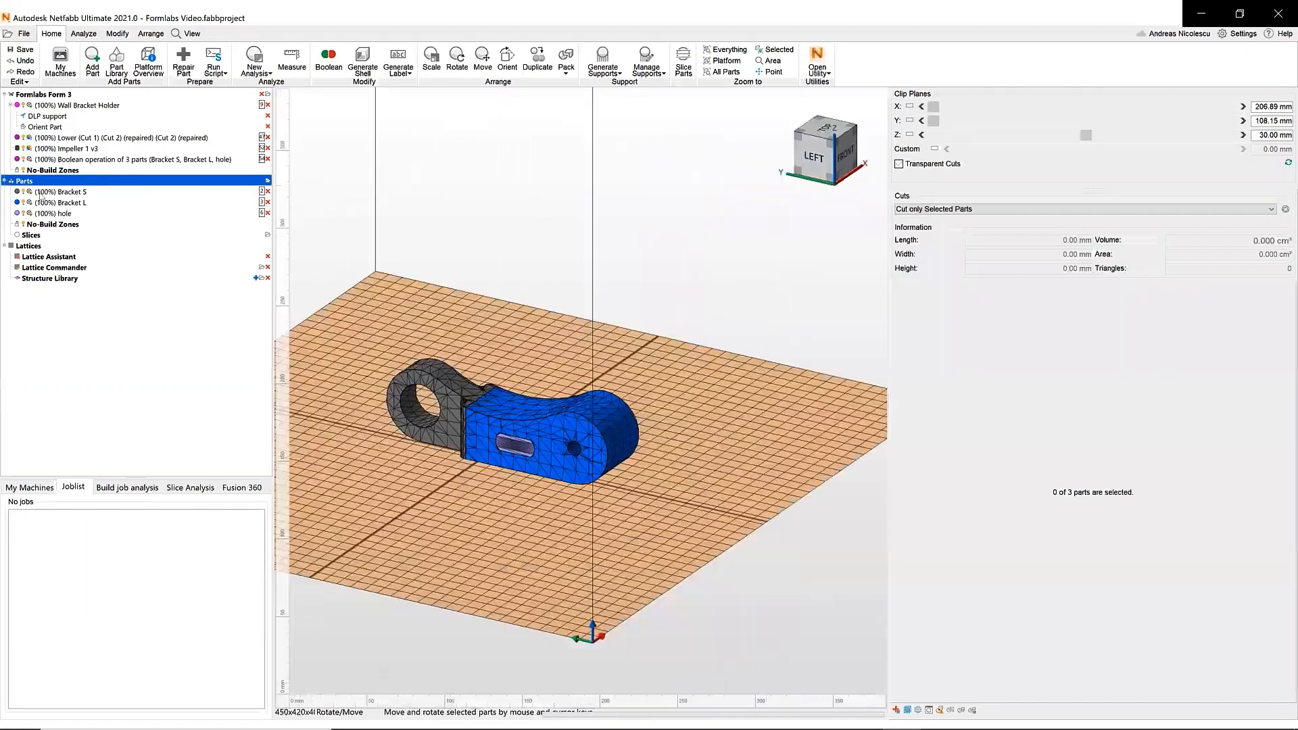
{"action": "scroll", "coordinate": [437, 369], "scroll_direction": "up", "scroll_amount": 2}
{"action": "middle_click_drag", "start_coordinate": [437, 369], "coordinate": [478, 408]}
{"action": "right_click_drag", "start_coordinate": [479, 408], "coordinate": [447, 403]}
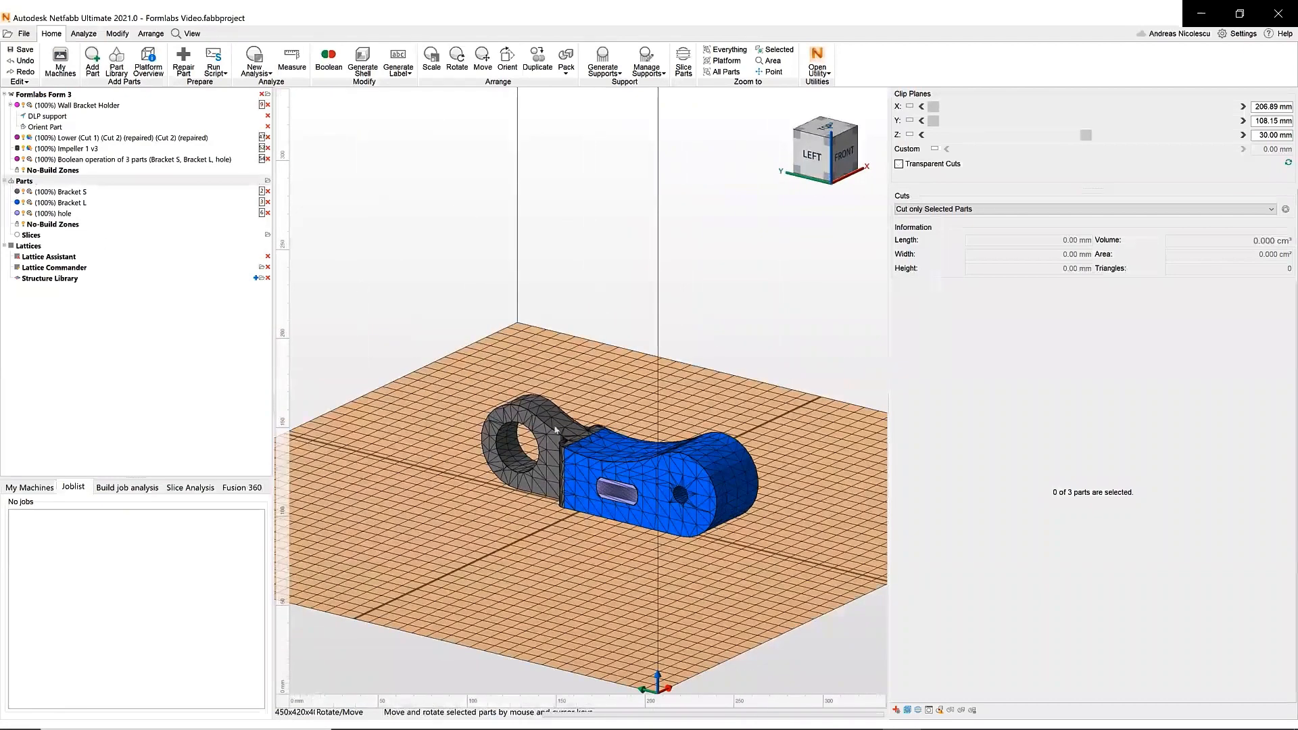
{"action": "scroll", "coordinate": [569, 467], "scroll_direction": "up", "scroll_amount": 2}
{"action": "left_click", "coordinate": [487, 394]}
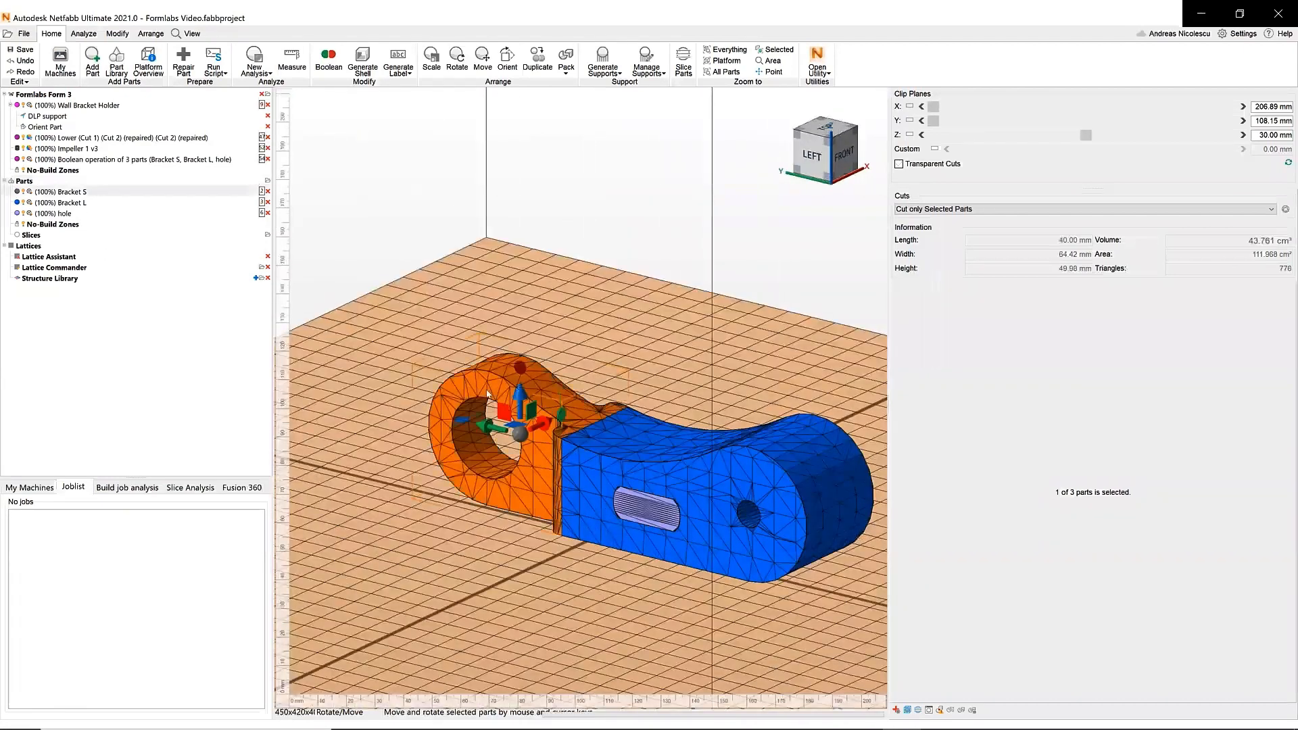
{"action": "left_click", "coordinate": [661, 482]}
{"action": "left_click", "coordinate": [653, 513]}
{"action": "mouse_move", "coordinate": [501, 364]}
{"action": "right_mouse_down"}
{"action": "mouse_move", "coordinate": [556, 361]}
{"action": "mouse_move", "coordinate": [545, 392]}
{"action": "mouse_move", "coordinate": [492, 374]}
{"action": "right_mouse_up"}
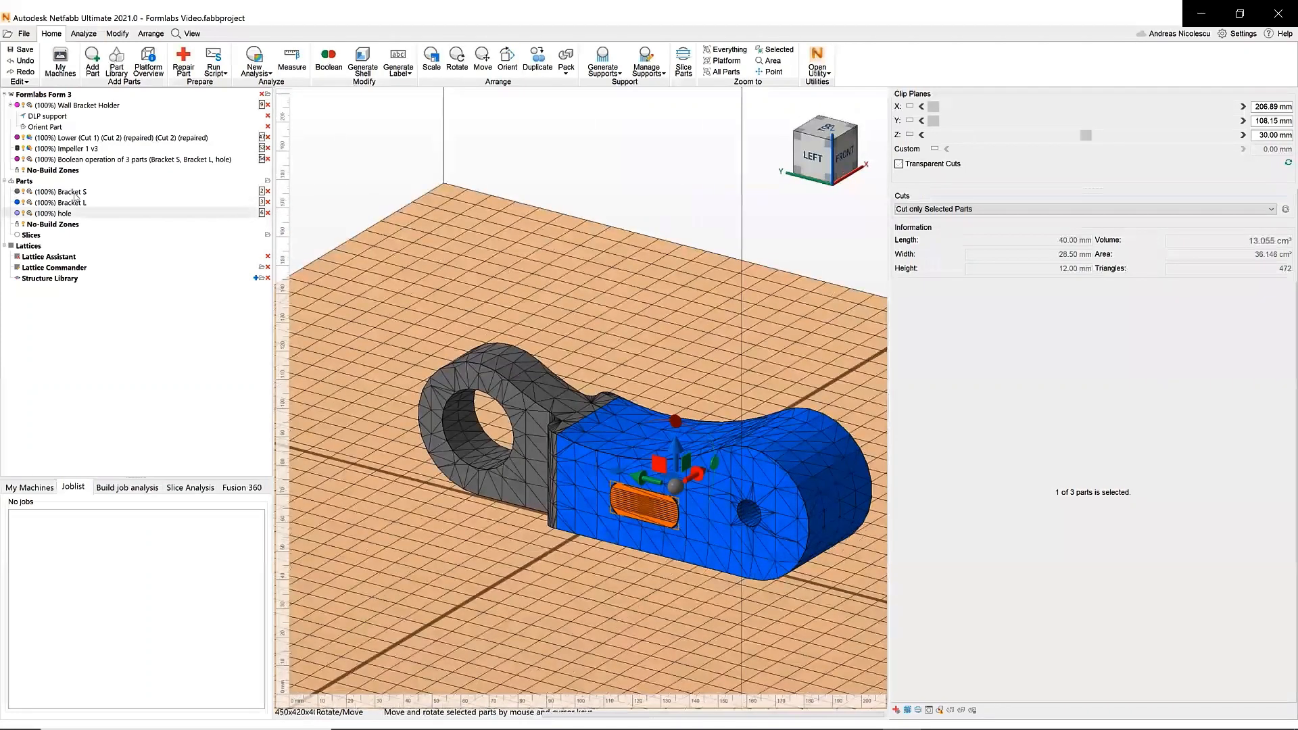
- Add Bracket S, Bracket L and hole to a new component in Lattice Commander
{"action": "left_click", "coordinate": [76, 194]}
{"action": "left_click", "coordinate": [83, 213], "text": "shift"}
{"action": "left_click_drag", "start_coordinate": [88, 229], "coordinate": [77, 276]}
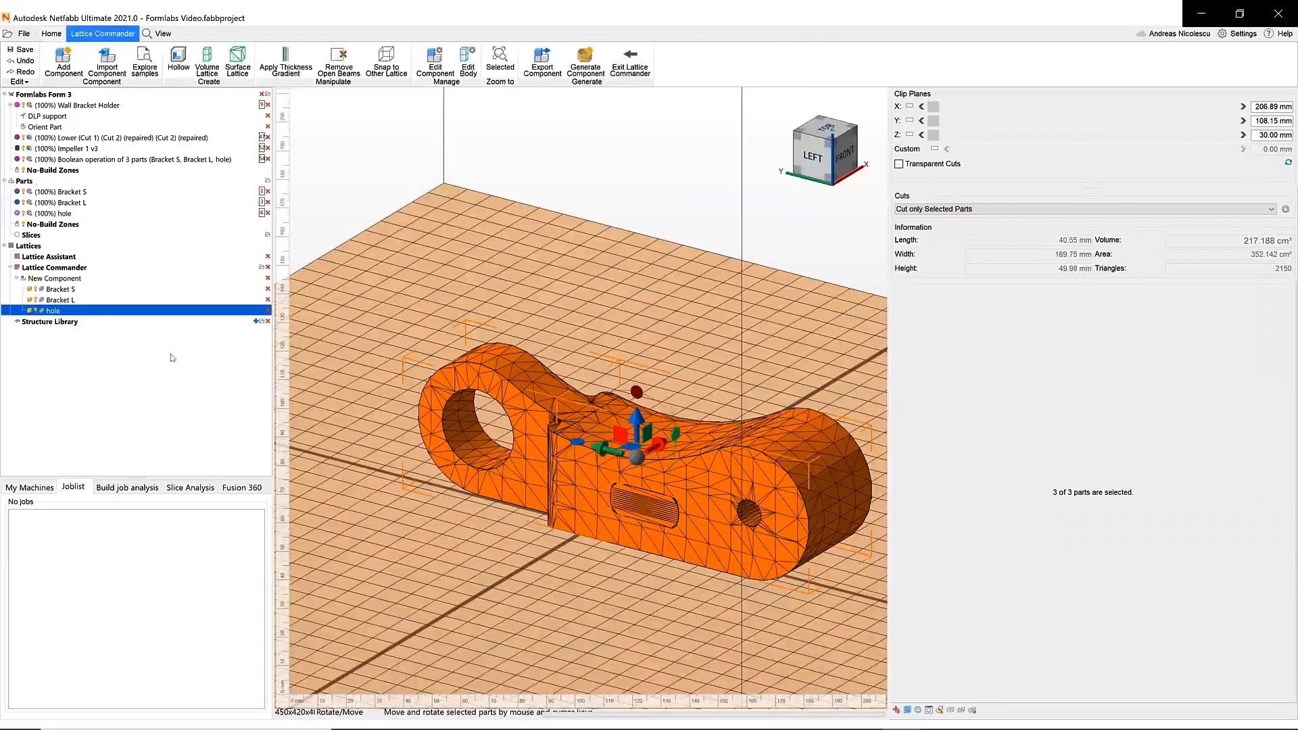
- Review the hole, Bracket S and Bracket L components and set Bracket L to Ignore for part generation
{"action": "left_click", "coordinate": [77, 312]}
{"action": "scroll", "coordinate": [464, 404], "scroll_direction": "down", "scroll_amount": 6}
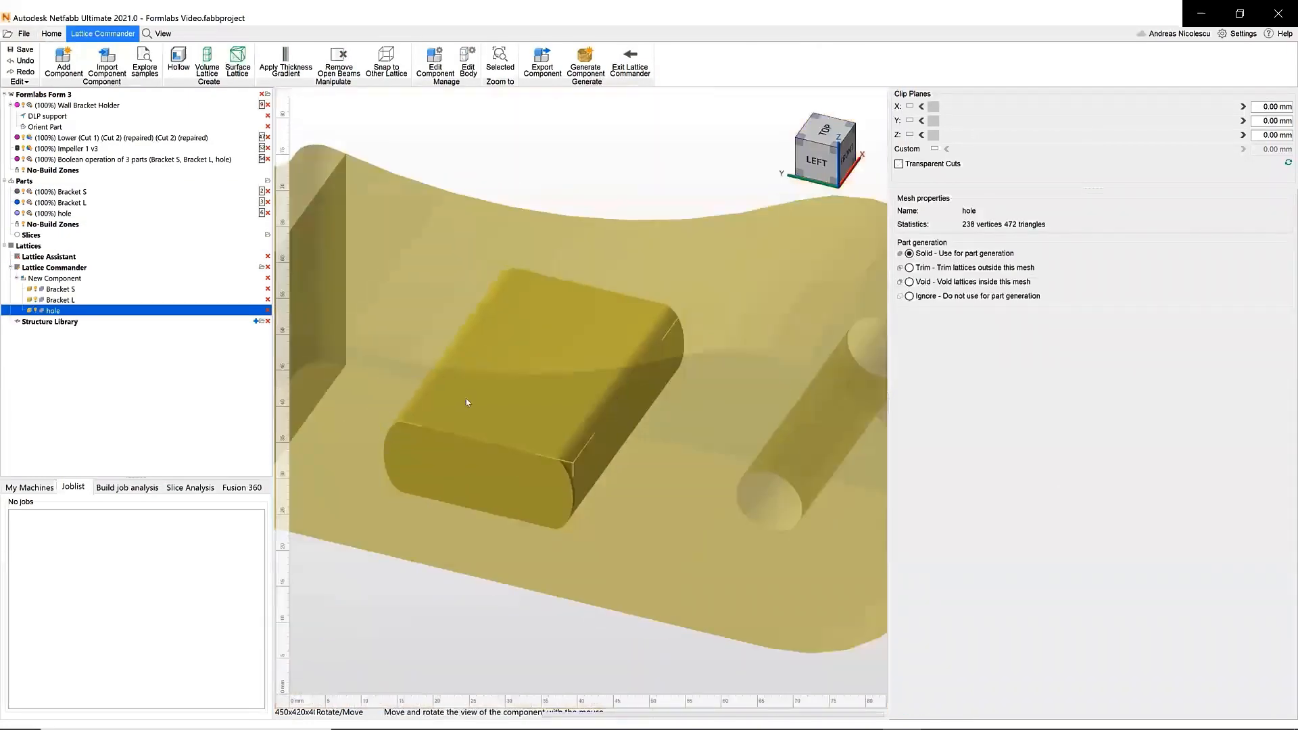
{"action": "left_click", "coordinate": [501, 338]}
{"action": "left_click", "coordinate": [669, 449]}
{"action": "left_click", "coordinate": [669, 449]}
{"action": "left_click", "coordinate": [741, 448]}
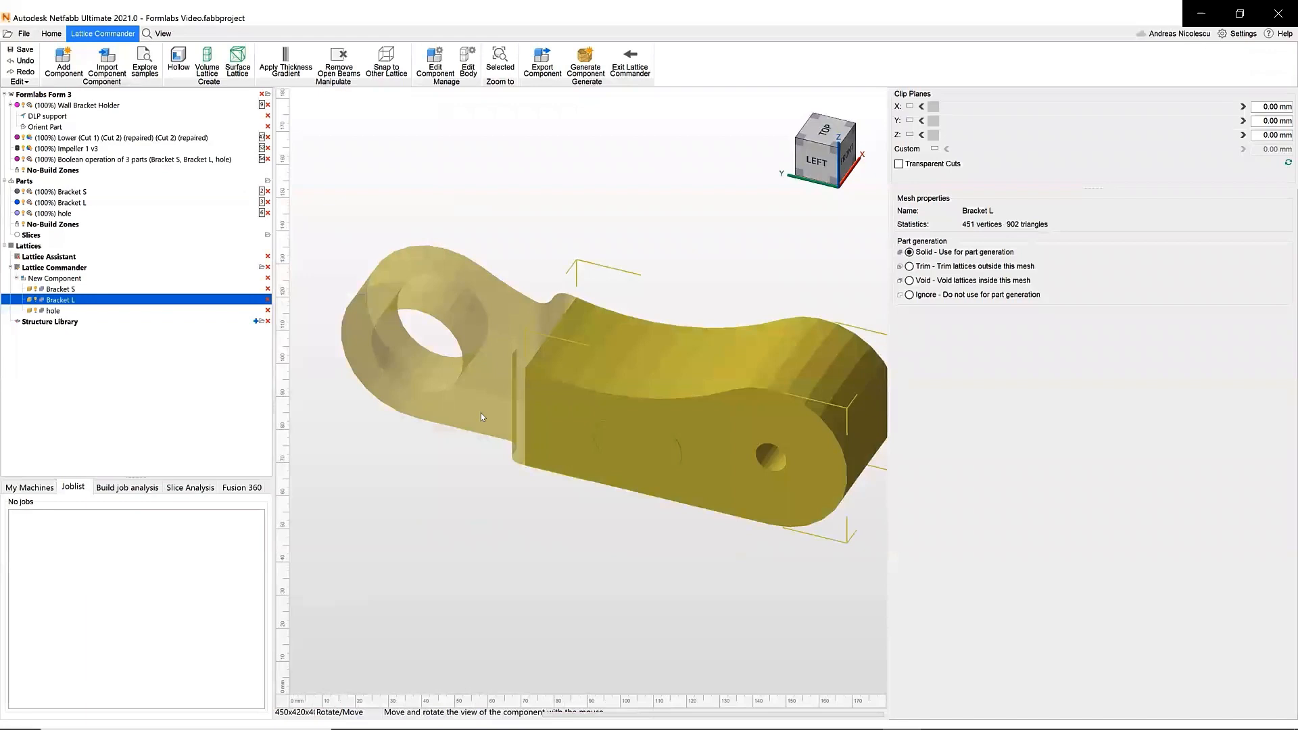
{"action": "left_click", "coordinate": [74, 288]}
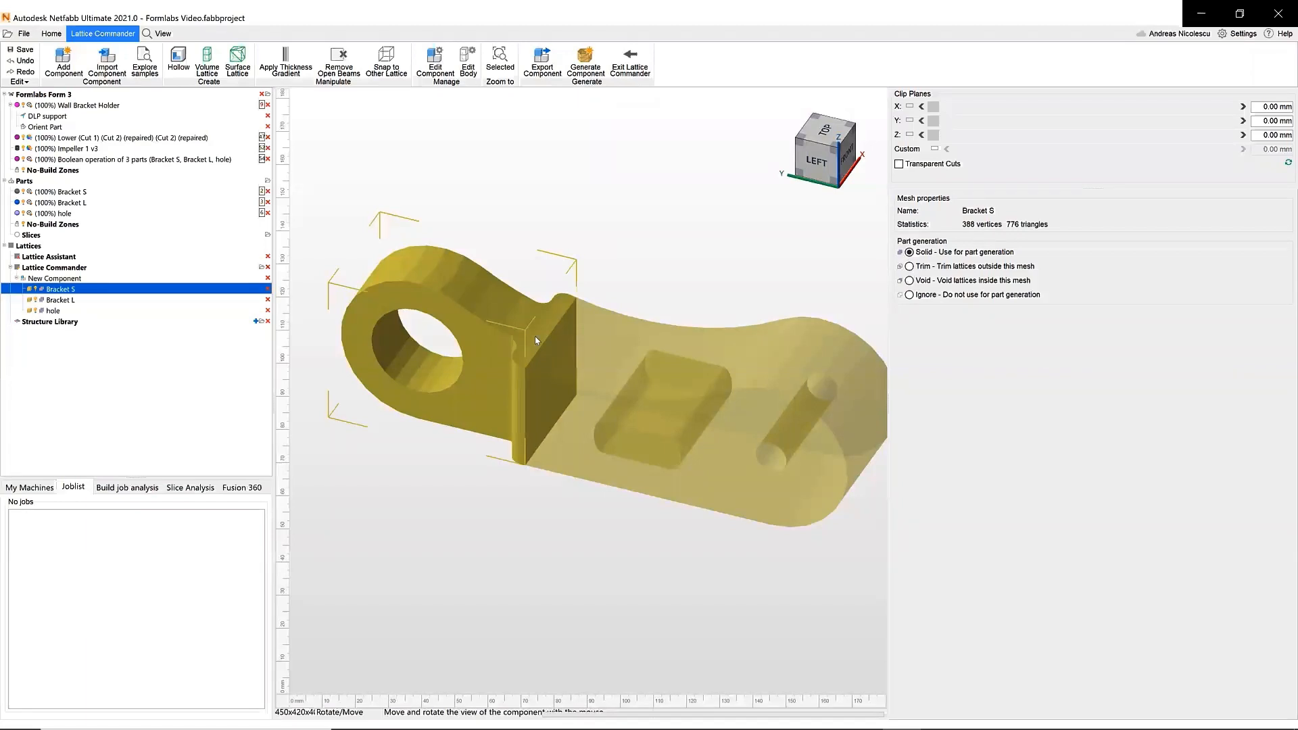
{"action": "left_click", "coordinate": [60, 300]}
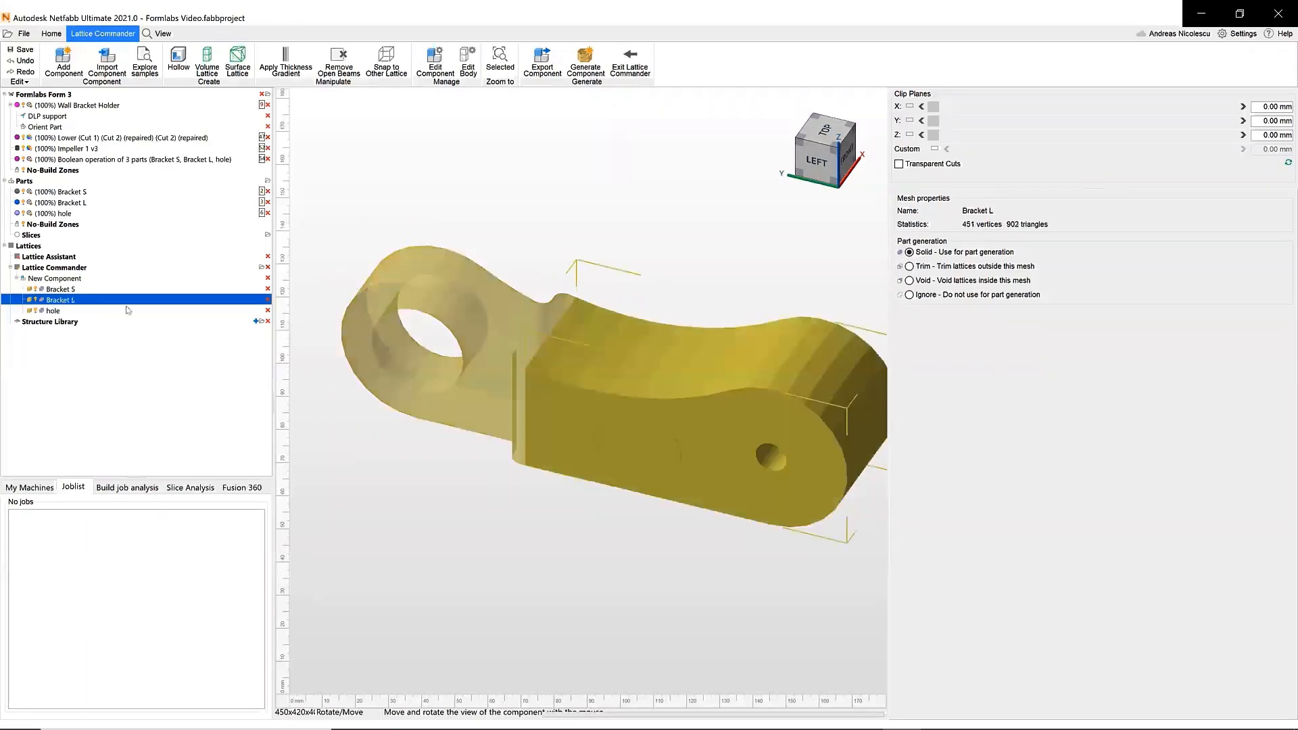
{"action": "right_click_drag", "start_coordinate": [662, 410], "coordinate": [544, 392]}
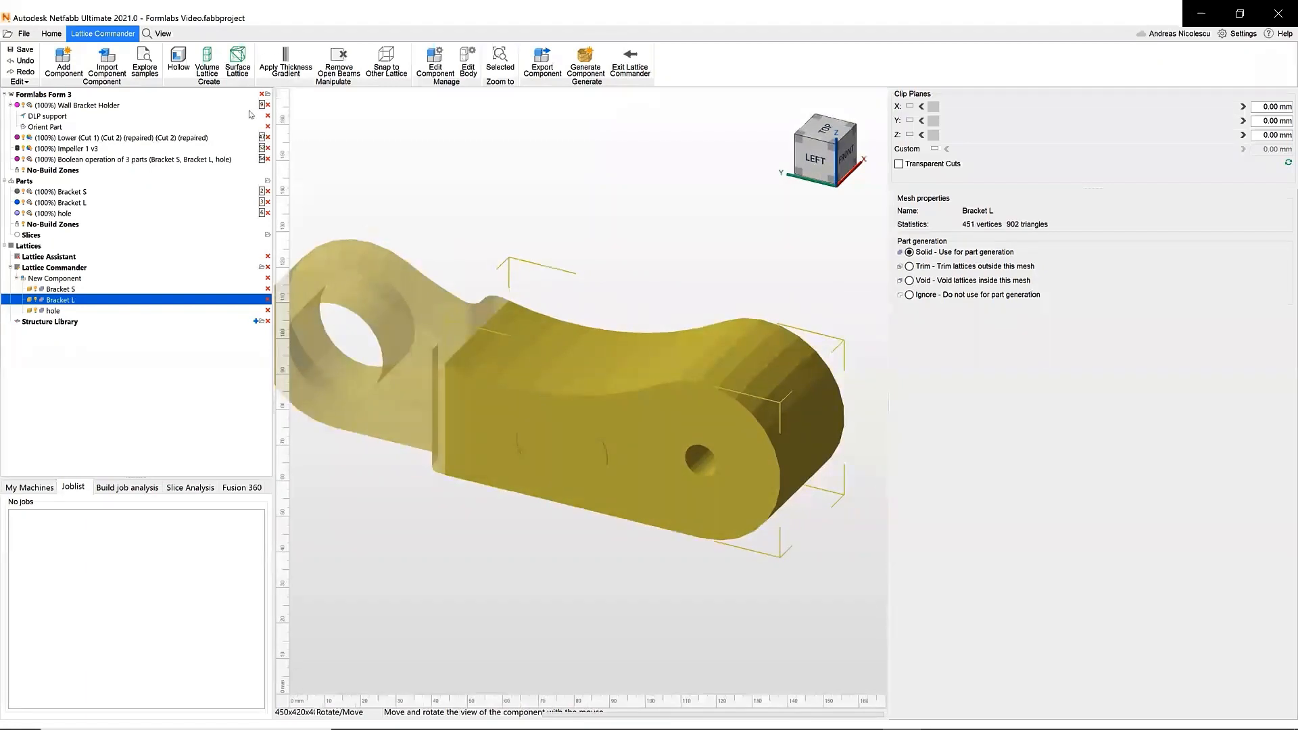
{"action": "left_click", "coordinate": [909, 296]}
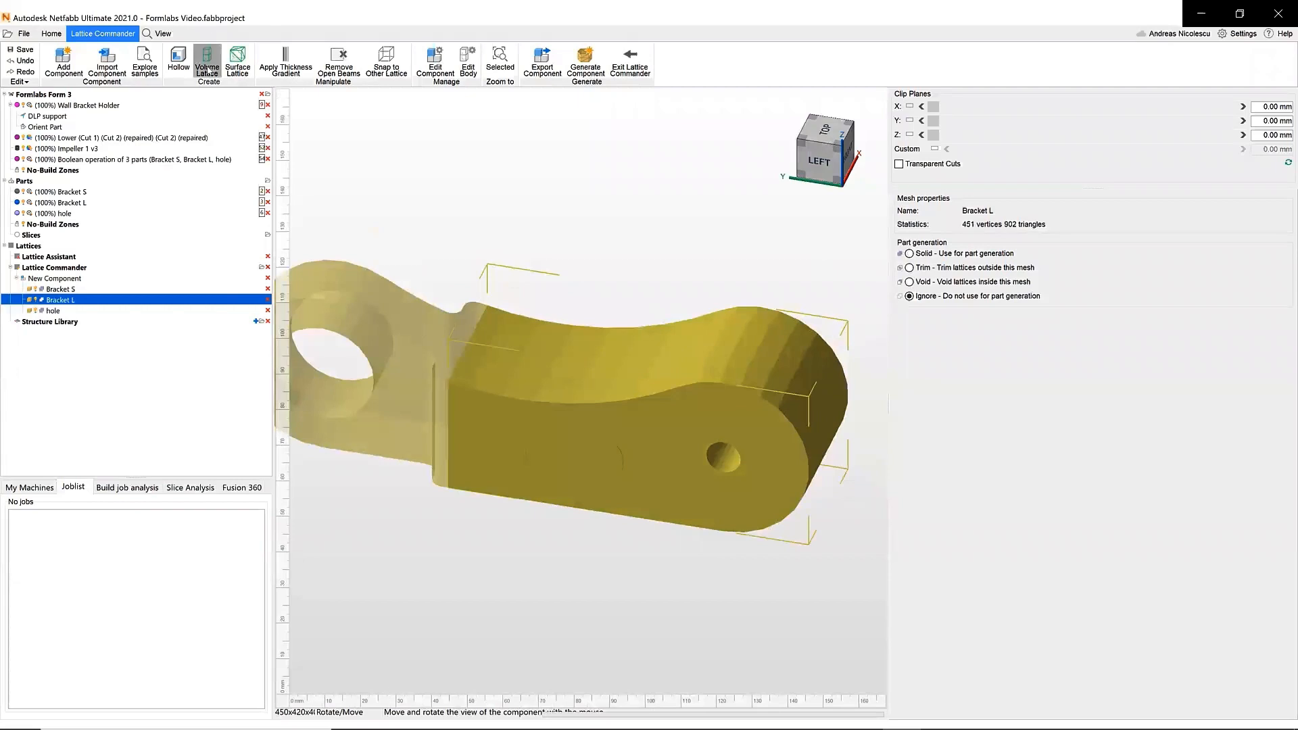
- Generate a grid volume lattice on Bracket L with 10 mm unit size and a 30° lattice angle
{"action": "left_click", "coordinate": [206, 61]}
{"action": "right_click_drag", "start_coordinate": [687, 366], "coordinate": [680, 396]}
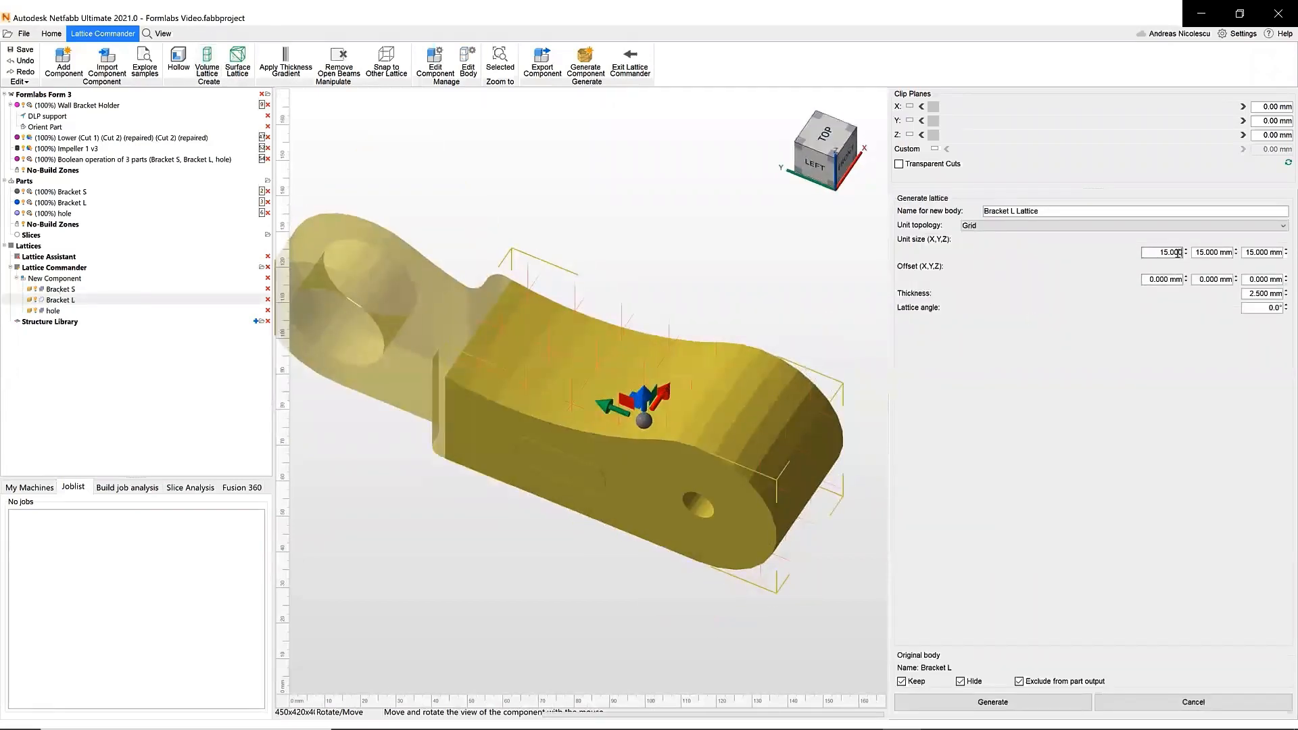
{"action": "key", "text": "Tab"}
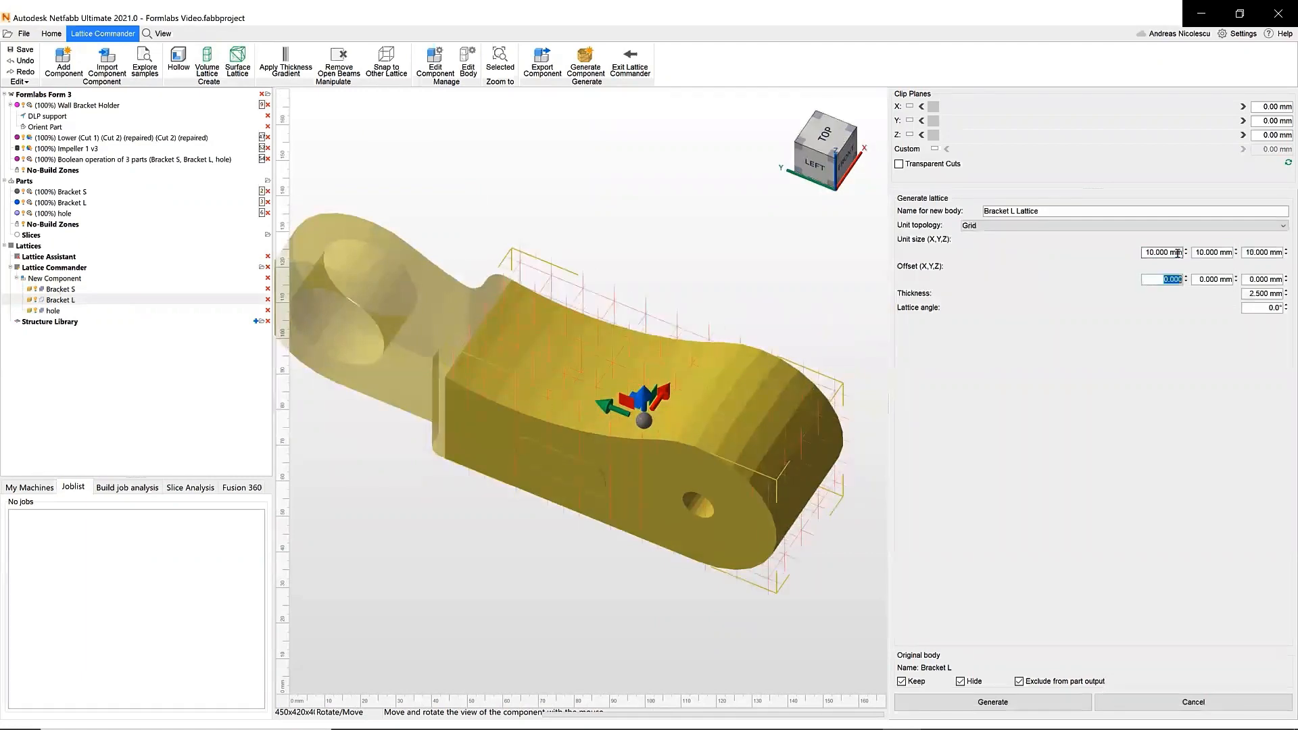
{"action": "right_click_drag", "start_coordinate": [683, 379], "coordinate": [679, 432]}
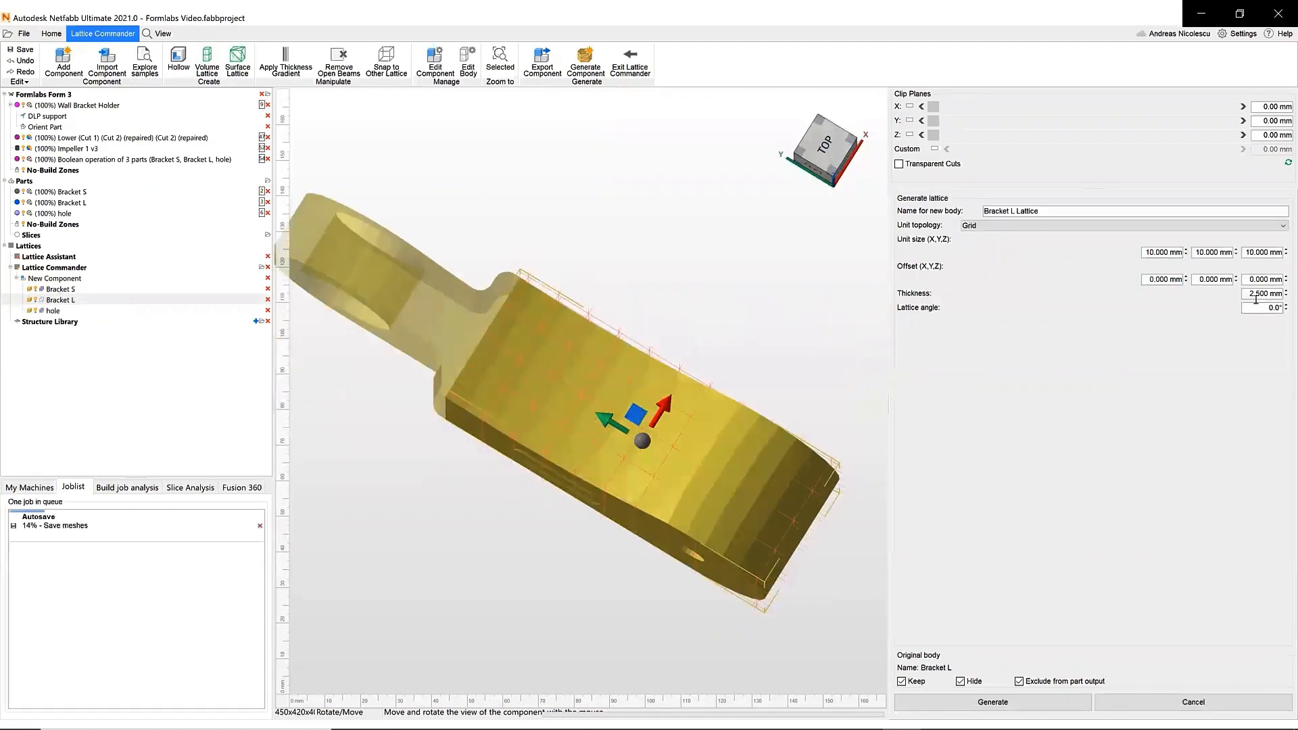
{"action": "key", "text": "Tab"}
{"action": "right_click_drag", "start_coordinate": [642, 363], "coordinate": [664, 312]}
{"action": "left_click", "coordinate": [972, 707]}
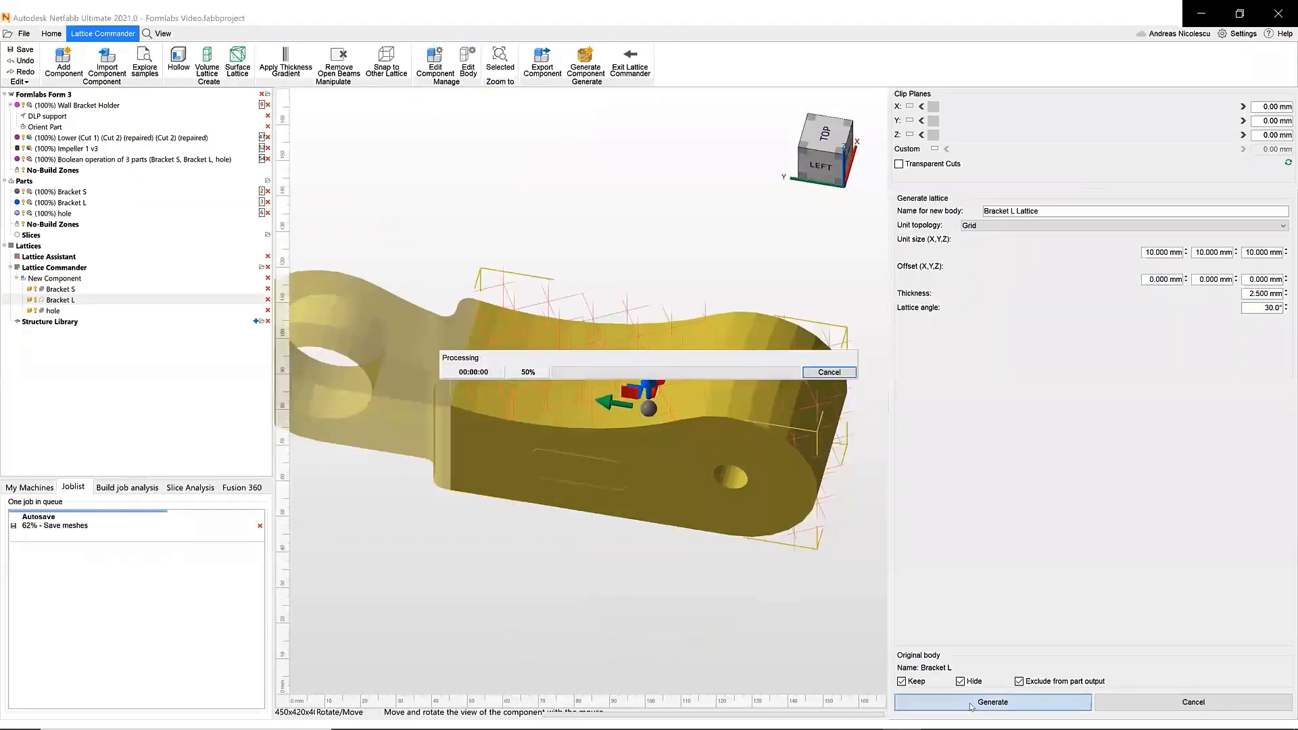
- Remove the open beams from Bracket L Lattice
{"action": "right_click_drag", "start_coordinate": [571, 382], "coordinate": [433, 284]}
{"action": "left_click", "coordinate": [338, 71]}
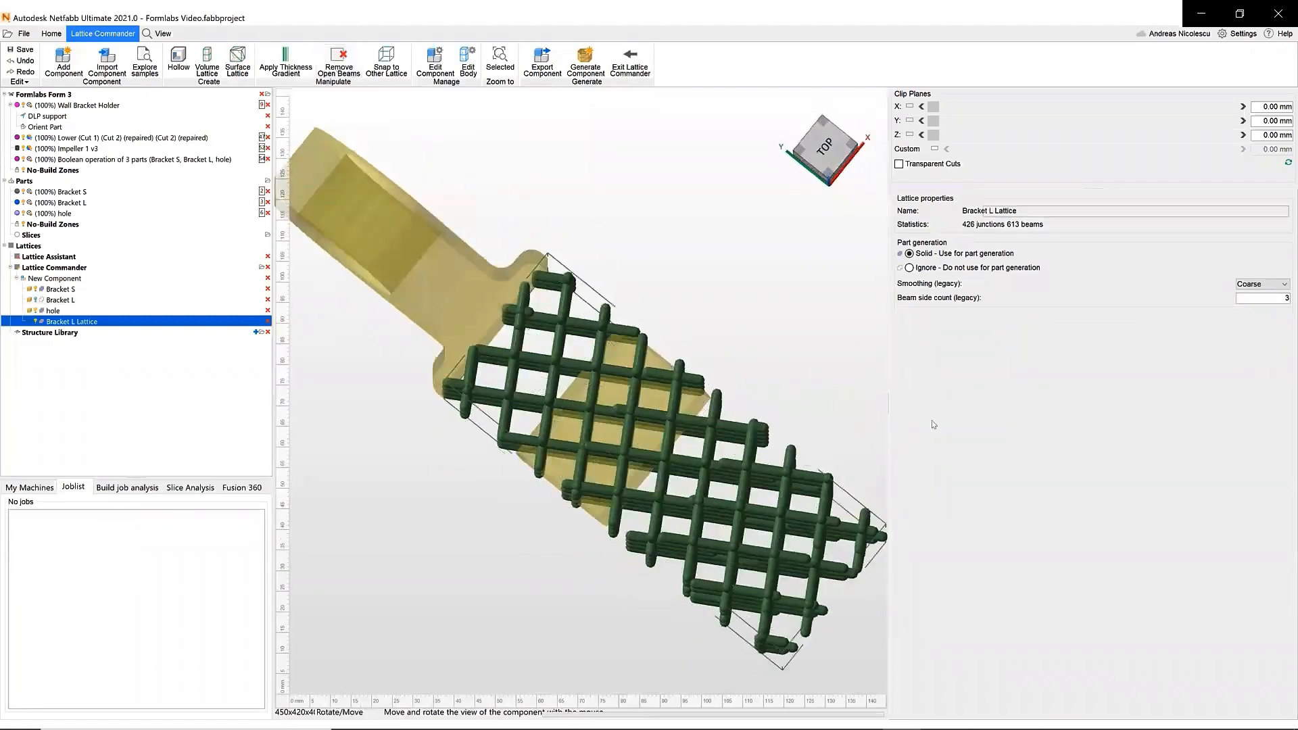
{"action": "right_click_drag", "start_coordinate": [565, 490], "coordinate": [579, 308]}
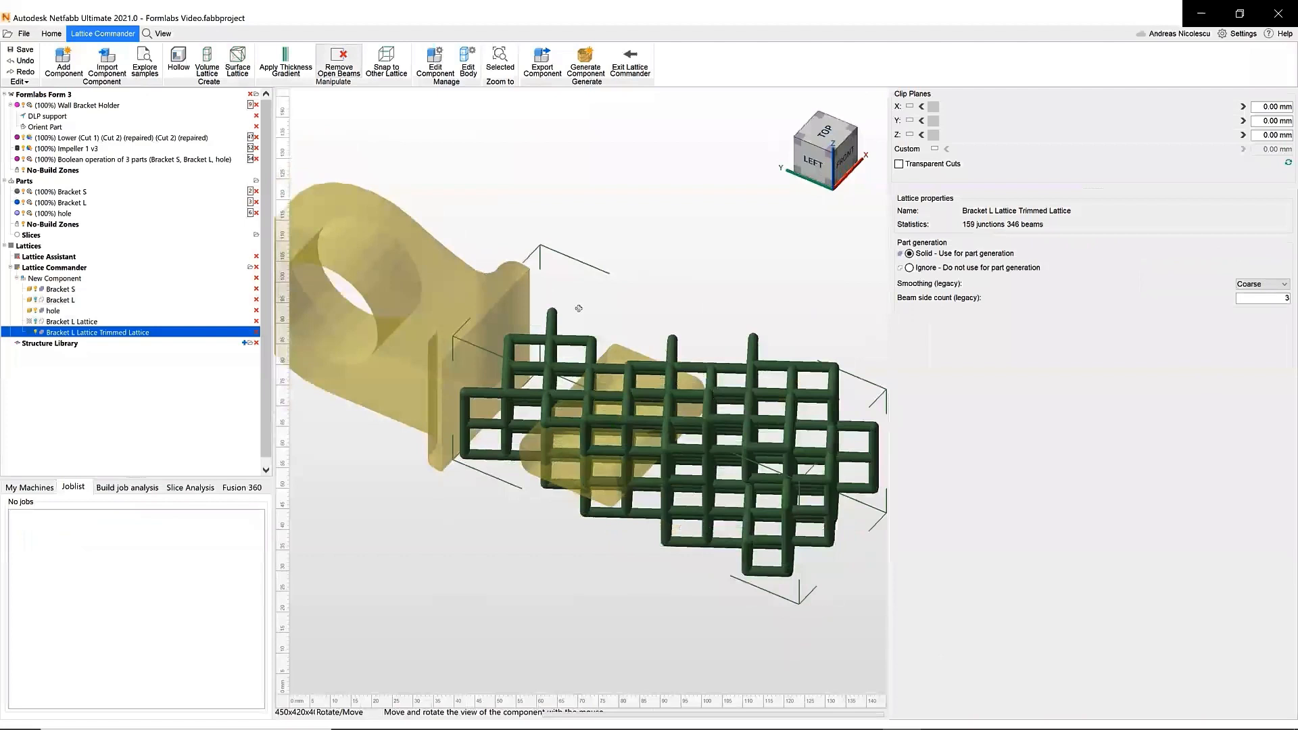
- Generate a 2.5 mm thick skin for Bracket L
{"action": "left_click", "coordinate": [110, 322]}
{"action": "left_click", "coordinate": [64, 310]}
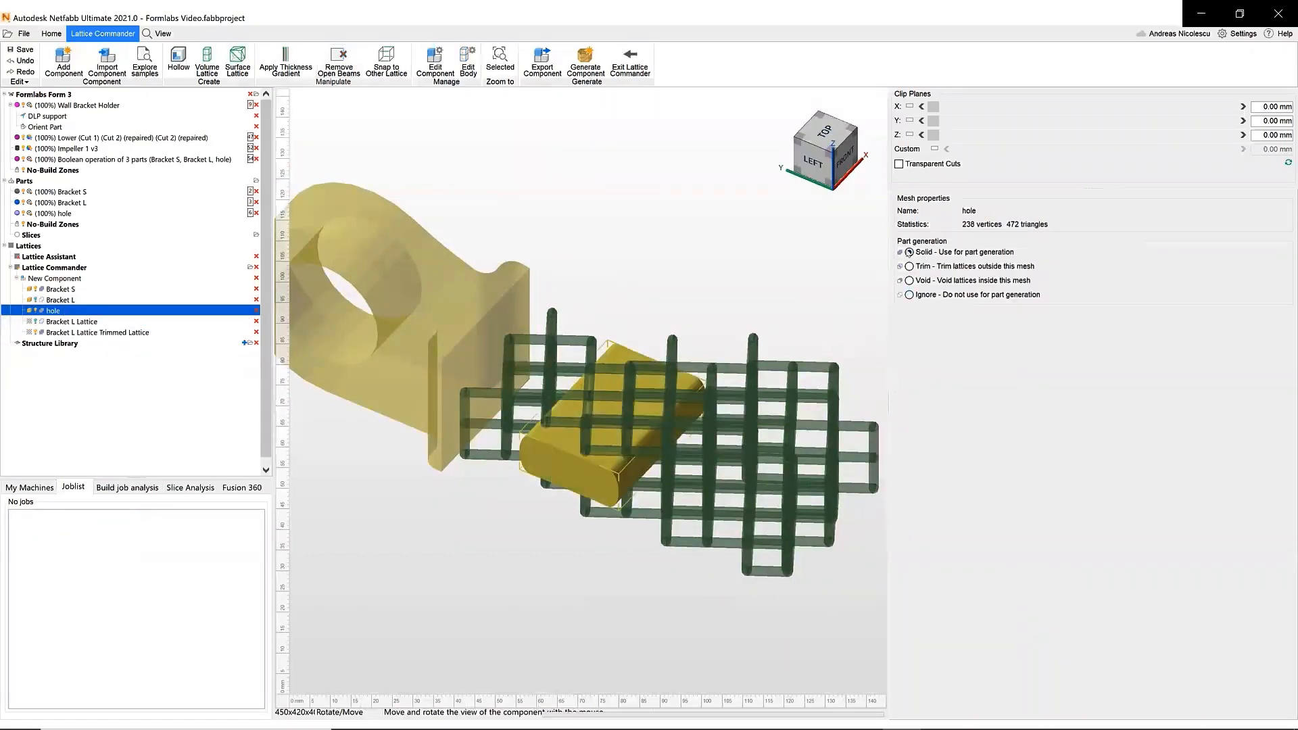
{"action": "right_click_drag", "start_coordinate": [529, 400], "coordinate": [661, 348]}
{"action": "left_click", "coordinate": [61, 300]}
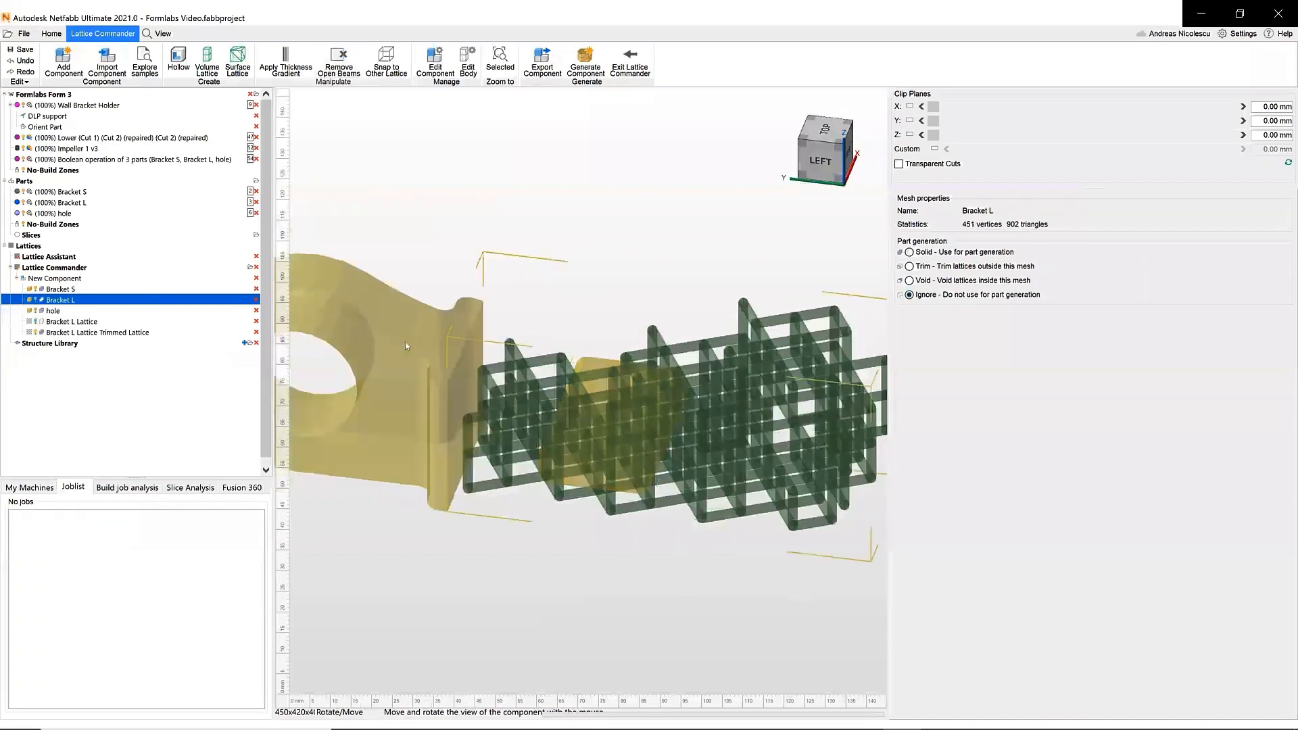
{"action": "left_click", "coordinate": [179, 61]}
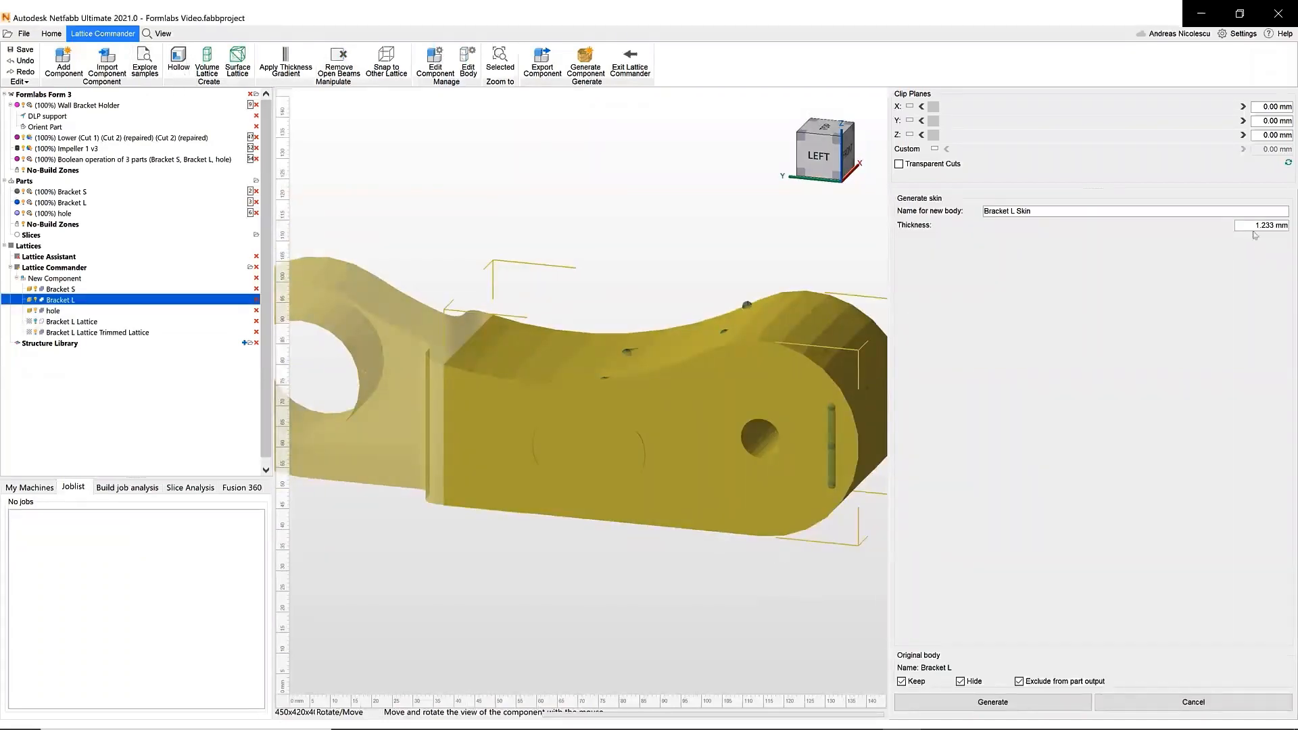
{"action": "left_click", "coordinate": [1291, 226]}
{"action": "type", "text": "2.5"}
{"action": "left_click", "coordinate": [1178, 341]}
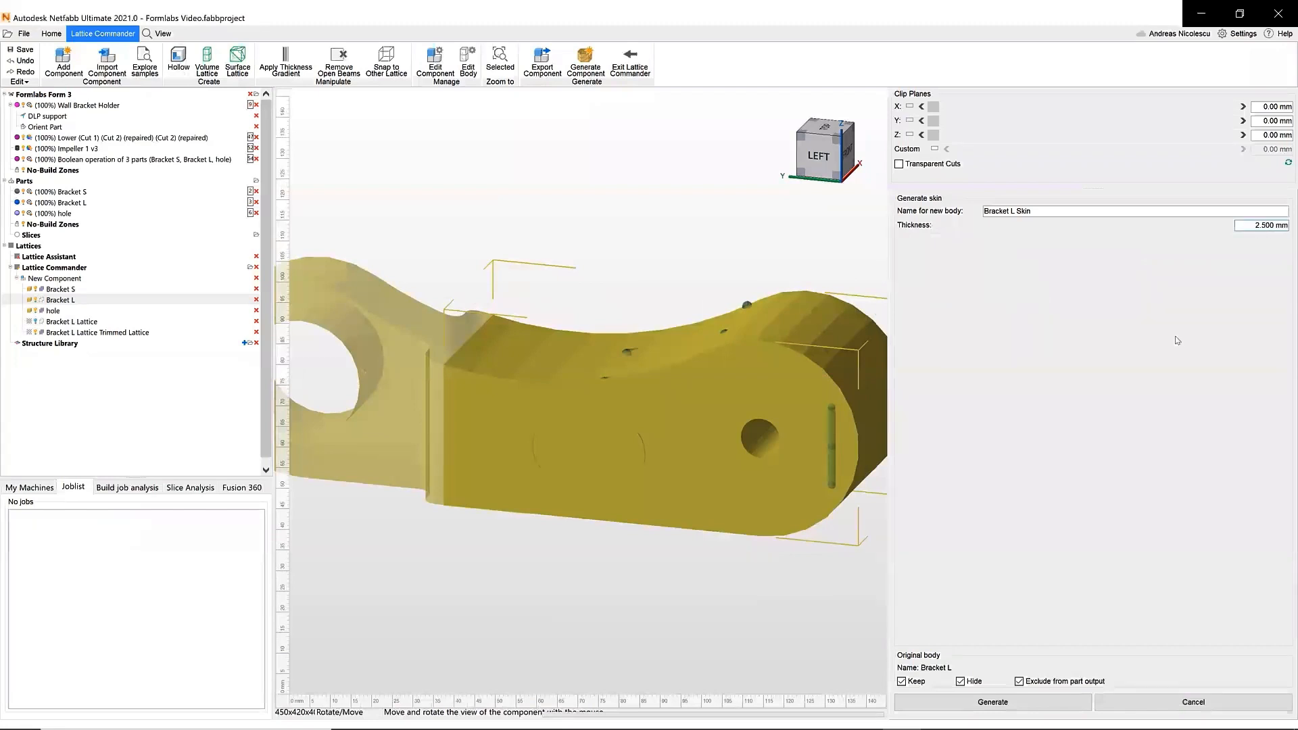
{"action": "left_click", "coordinate": [998, 701]}
- Edit Bracket L Skin by selecting and deleting its flat side surfaces on both sides
{"action": "right_click_drag", "start_coordinate": [397, 395], "coordinate": [431, 369]}
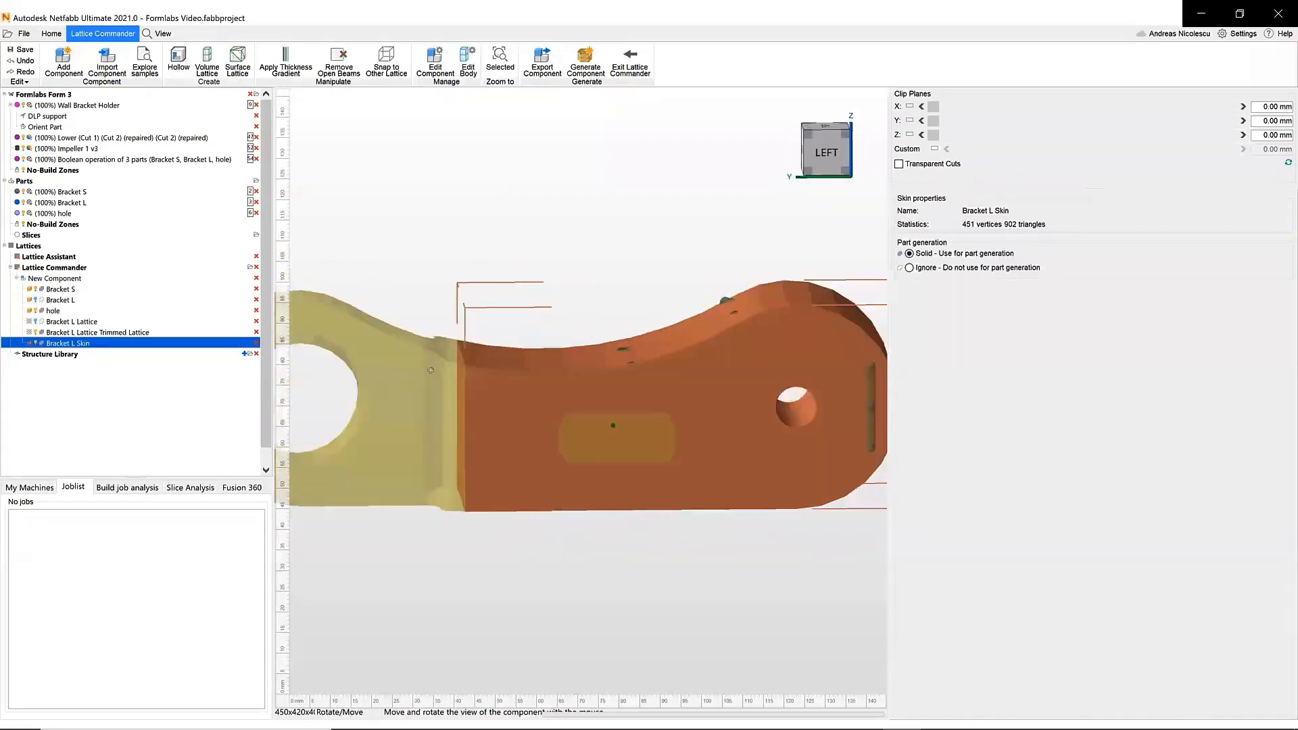
{"action": "double_click", "coordinate": [515, 413]}
{"action": "left_click", "coordinate": [114, 62]}
{"action": "left_click", "coordinate": [508, 423]}
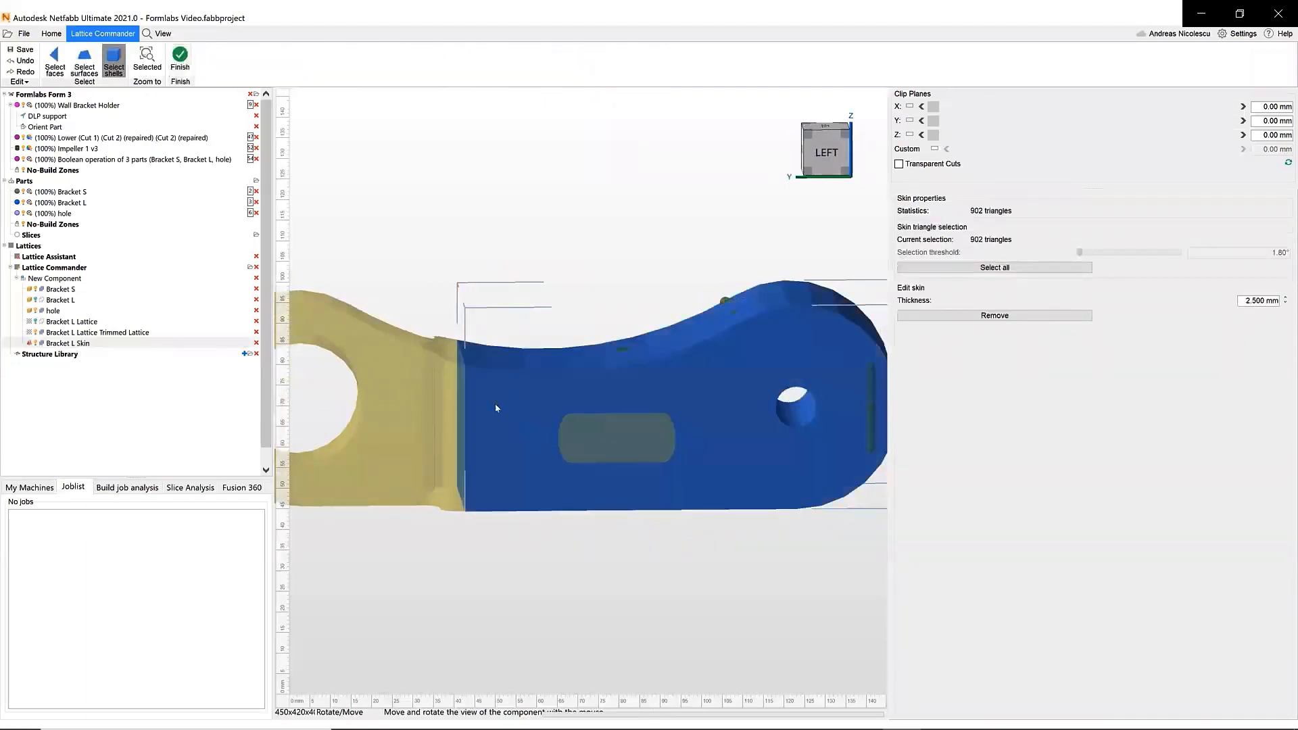
{"action": "left_click", "coordinate": [85, 62]}
{"action": "left_click", "coordinate": [511, 451]}
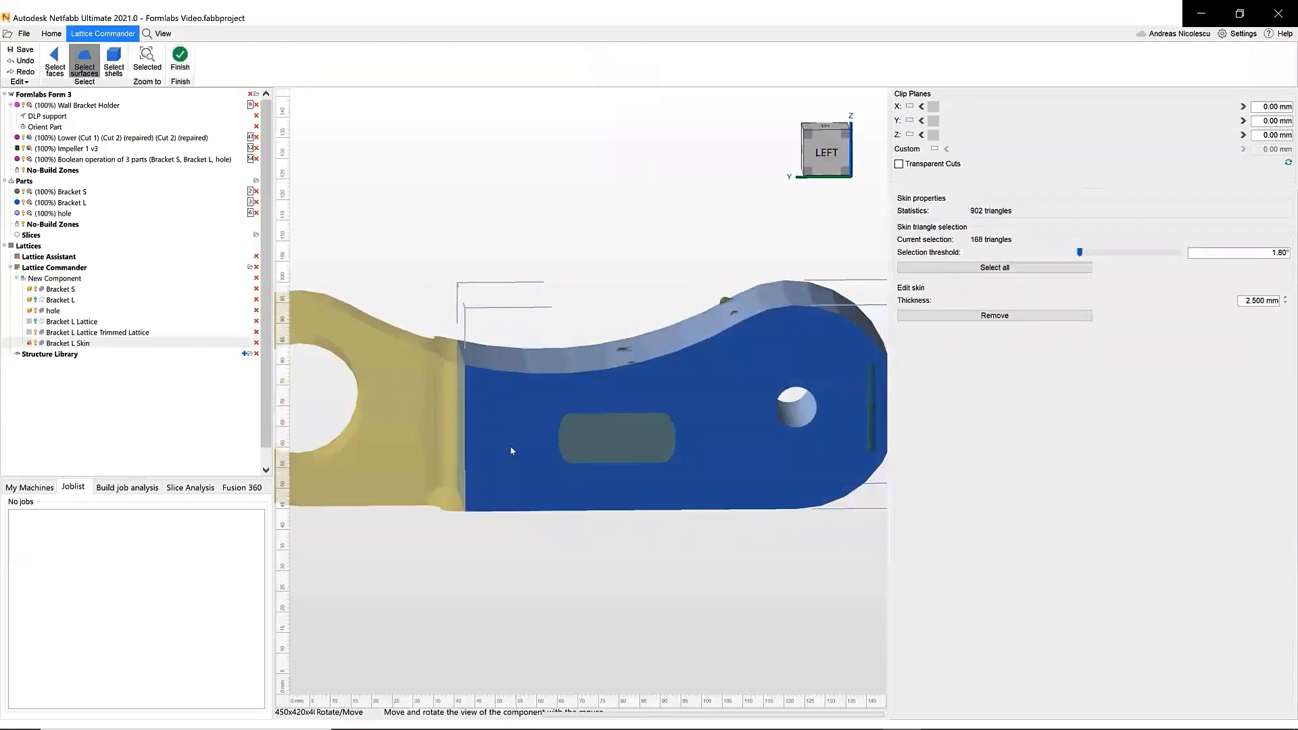
{"action": "key", "text": "Delete"}
{"action": "right_click_drag", "start_coordinate": [494, 424], "coordinate": [853, 413]}
{"action": "left_click", "coordinate": [643, 442]}
{"action": "key", "text": "Delete"}
- Finish editing Bracket L Skin and generate a skin around the hole body
{"action": "left_click", "coordinate": [181, 311]}
{"action": "mouse_move", "coordinate": [369, 184]}
{"action": "right_mouse_down"}
{"action": "mouse_move", "coordinate": [321, 198]}
{"action": "mouse_move", "coordinate": [368, 185]}
{"action": "mouse_move", "coordinate": [351, 200]}
{"action": "right_mouse_up"}
{"action": "left_click", "coordinate": [207, 64]}
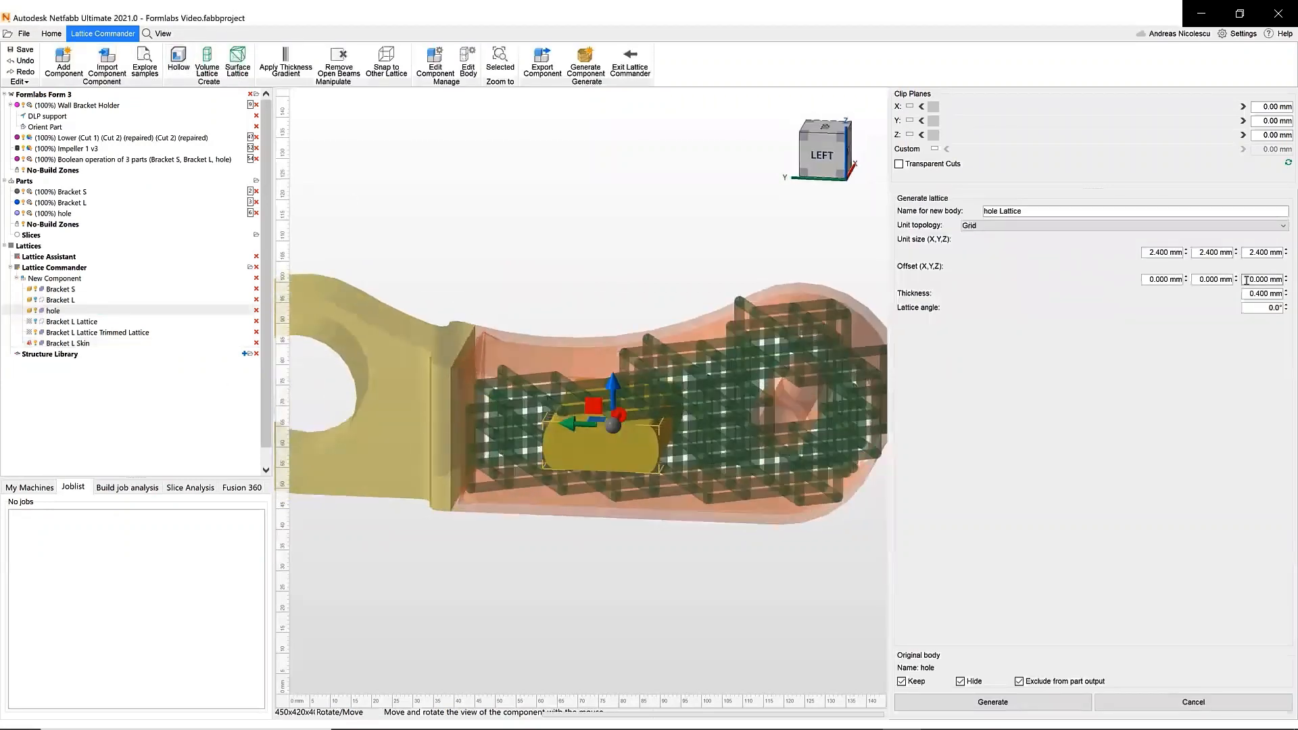
{"action": "left_click", "coordinate": [179, 61]}
{"action": "left_click", "coordinate": [1253, 228]}
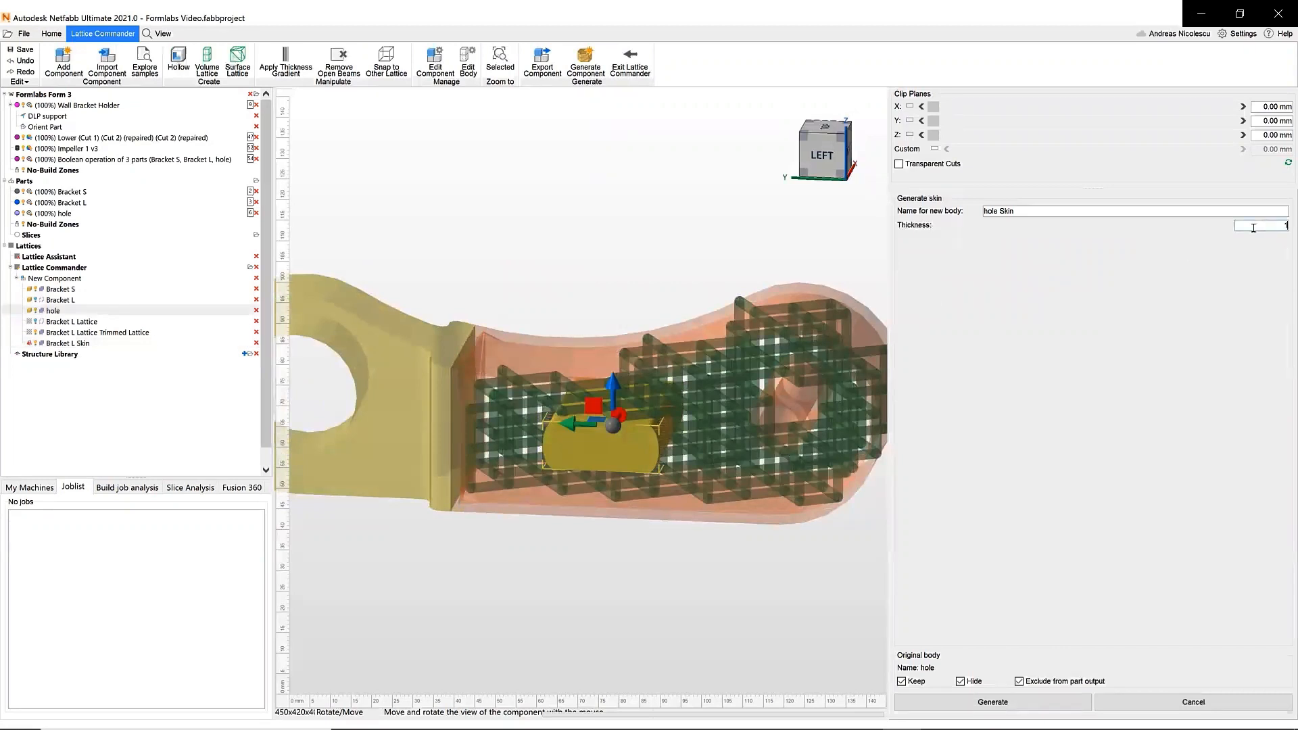
{"action": "left_click", "coordinate": [992, 702]}
- Edit hole Skin by selecting and removing its end surfaces on both sides, then finish editing
{"action": "left_click", "coordinate": [468, 63]}
{"action": "left_click", "coordinate": [85, 63]}
{"action": "left_click", "coordinate": [600, 449]}
{"action": "left_click", "coordinate": [995, 316]}
{"action": "right_click_drag", "start_coordinate": [676, 410], "coordinate": [611, 426]}
{"action": "left_click", "coordinate": [606, 436]}
{"action": "left_click", "coordinate": [994, 316]}
{"action": "right_click_drag", "start_coordinate": [676, 338], "coordinate": [320, 297]}
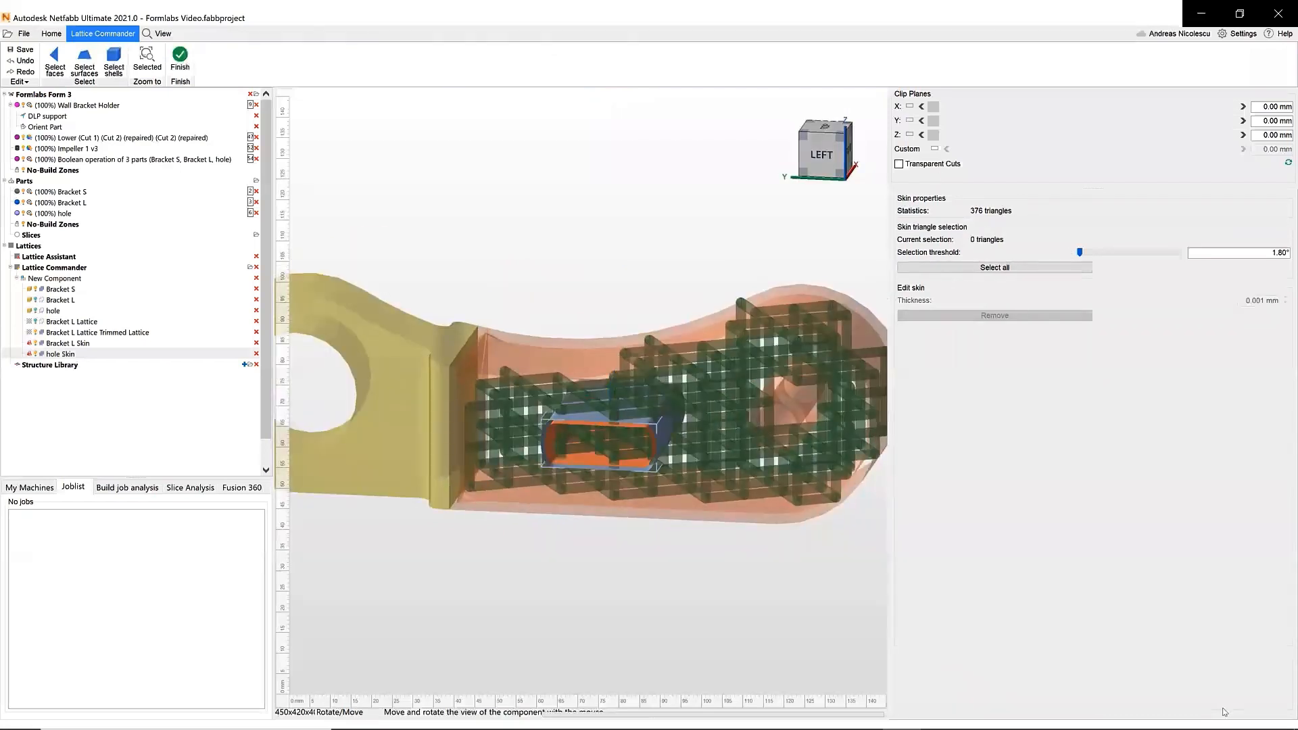
{"action": "left_click", "coordinate": [185, 83]}
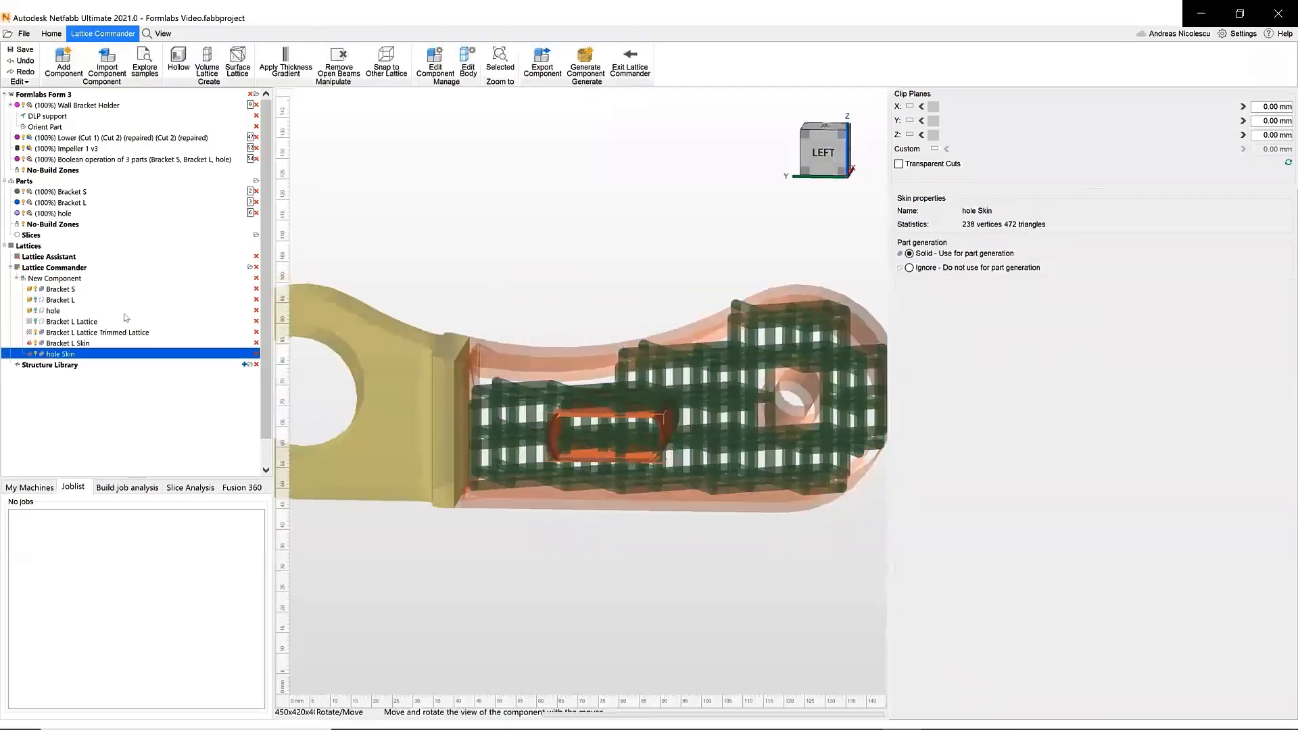
- Review the part generation roles of the hole, Bracket L and Bracket L Lattice bodies
{"action": "left_click", "coordinate": [54, 310]}
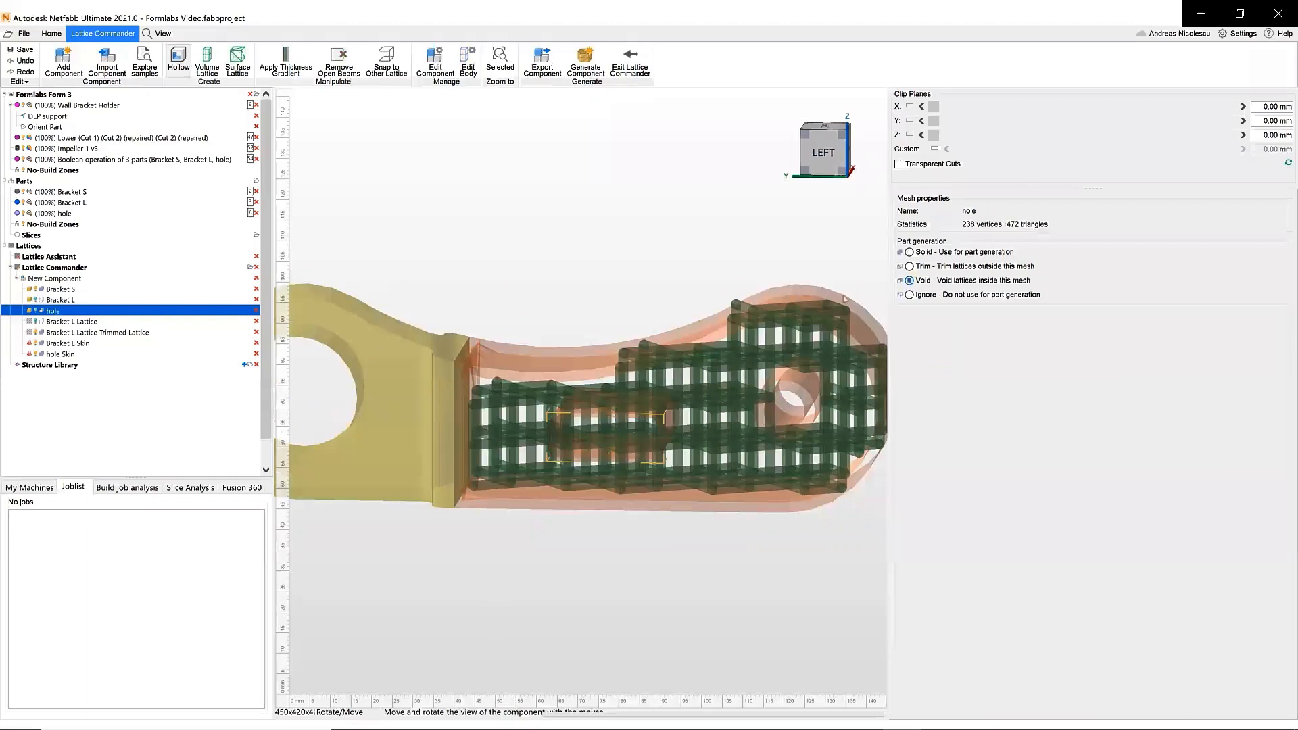
{"action": "left_click", "coordinate": [360, 311]}
{"action": "left_click", "coordinate": [66, 301]}
{"action": "right_click_drag", "start_coordinate": [745, 267], "coordinate": [822, 318]}
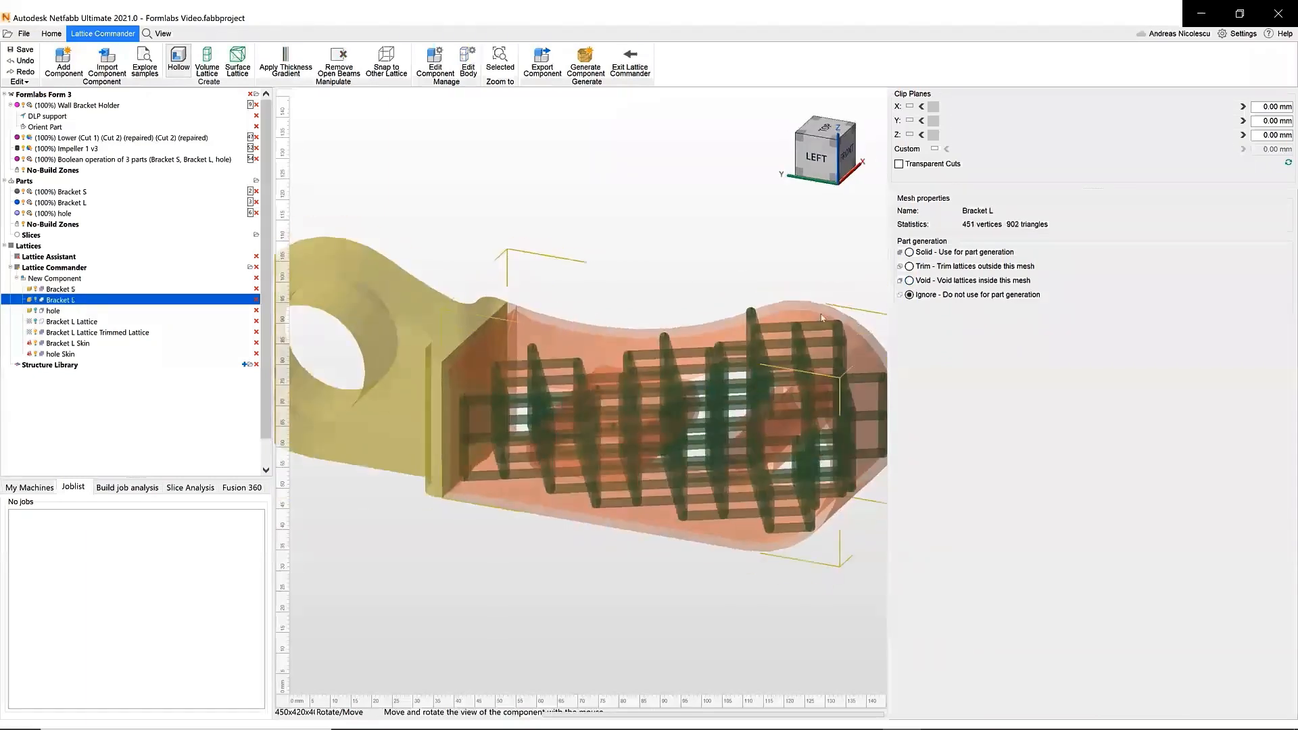
{"action": "key", "text": "Down"}
{"action": "key", "text": "Down"}
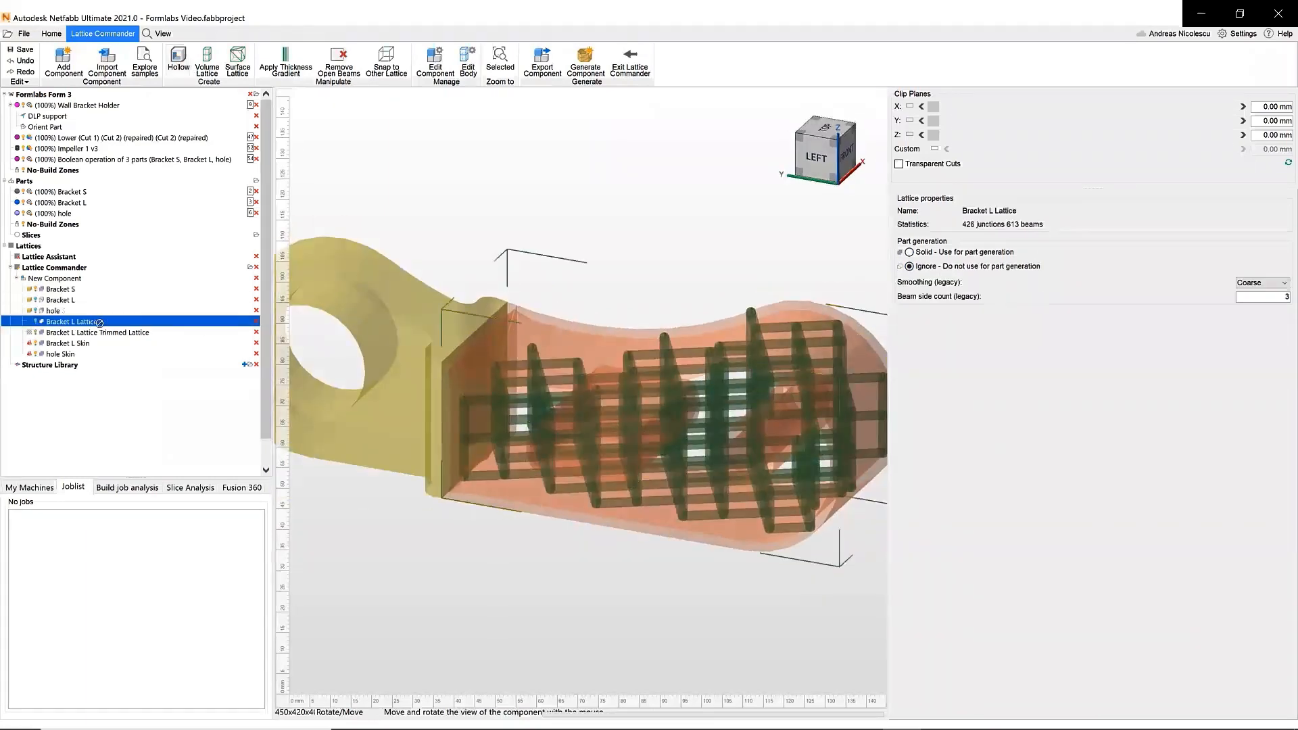
{"action": "key", "text": "Down"}
{"action": "right_click_drag", "start_coordinate": [442, 501], "coordinate": [521, 469]}
- Generate the New Component with the generated part type set to Generate part mesh (legacy)
{"action": "left_click", "coordinate": [58, 278]}
{"action": "left_click", "coordinate": [1237, 340]}
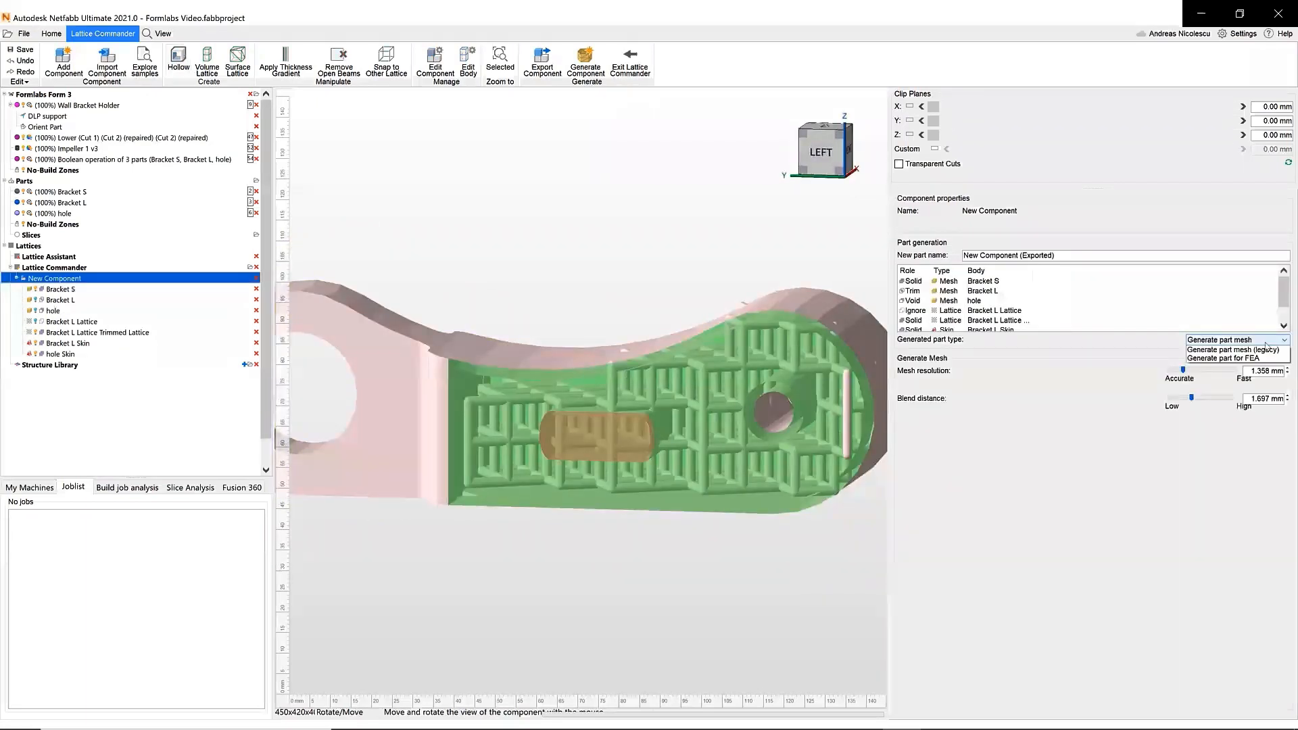
{"action": "left_click", "coordinate": [1232, 359]}
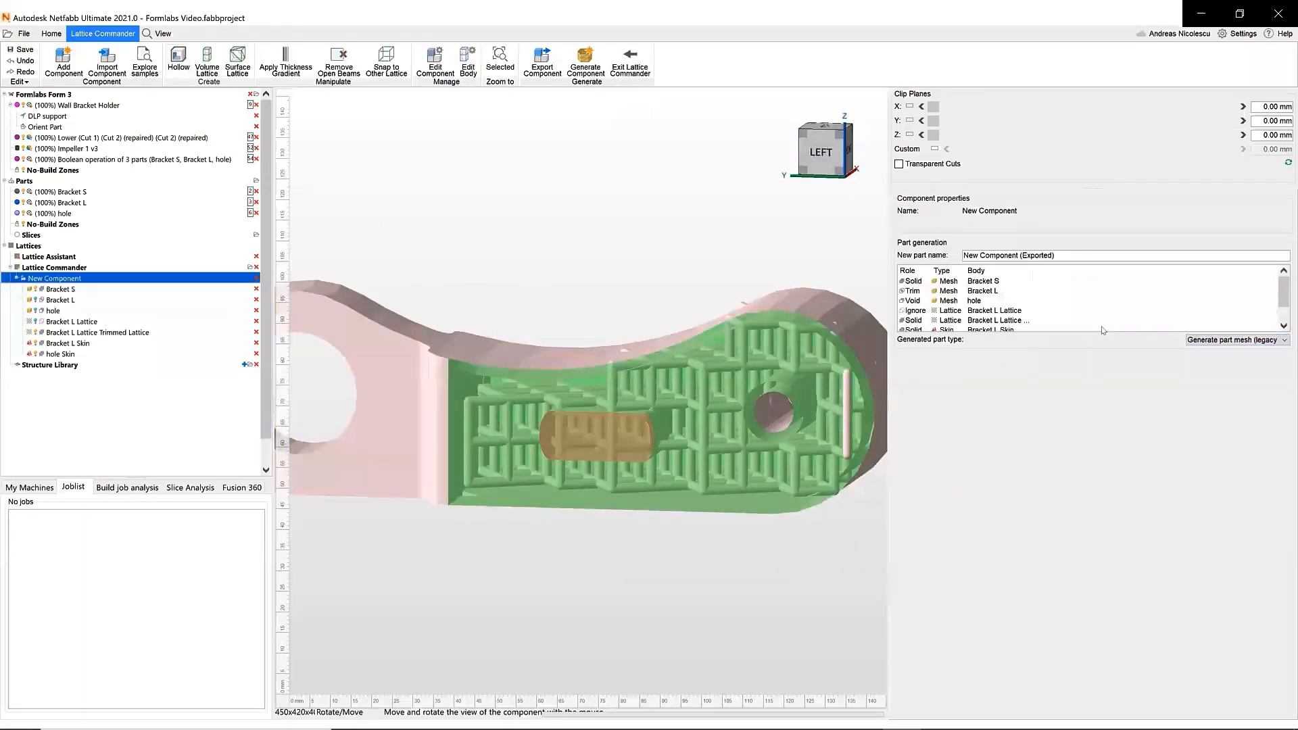
{"action": "left_click", "coordinate": [586, 62]}
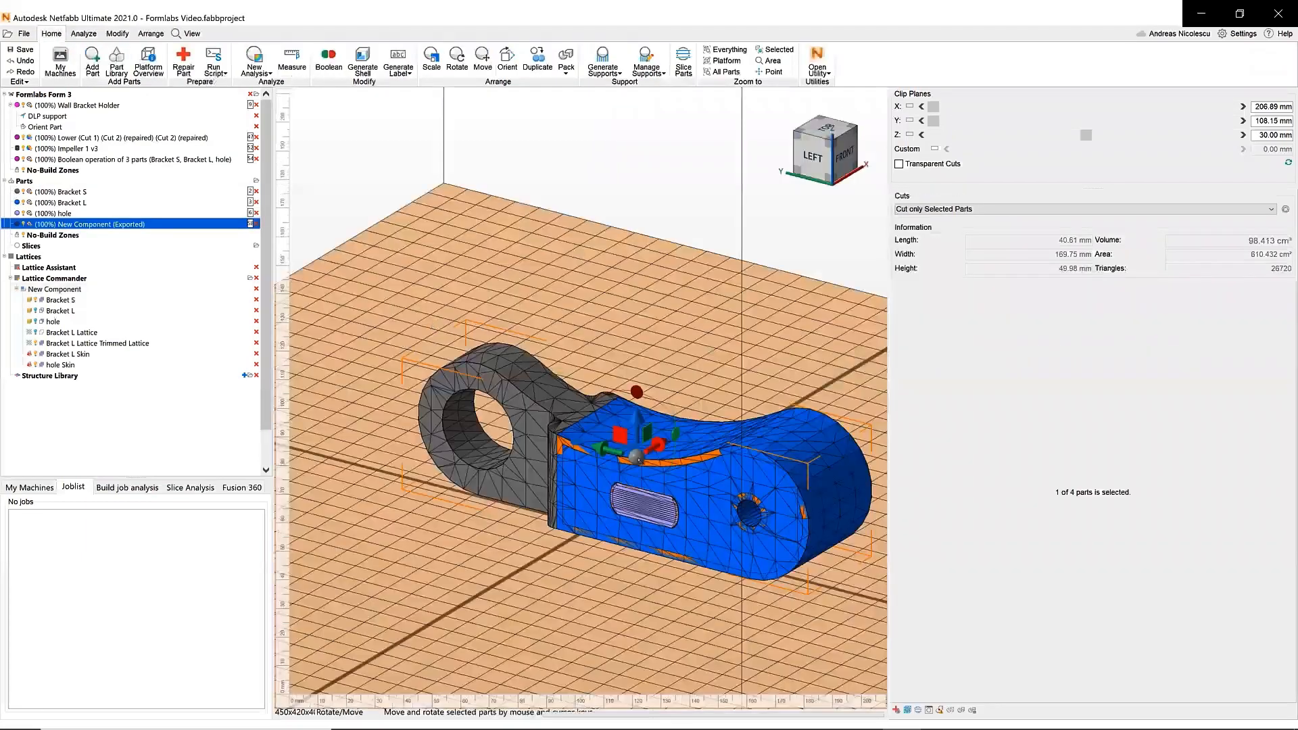
- Move the exported New Component and add it to the Formlabs Form 3 build platform
{"action": "left_click_drag", "start_coordinate": [625, 447], "coordinate": [400, 497]}
{"action": "right_click_drag", "start_coordinate": [400, 497], "coordinate": [389, 461]}
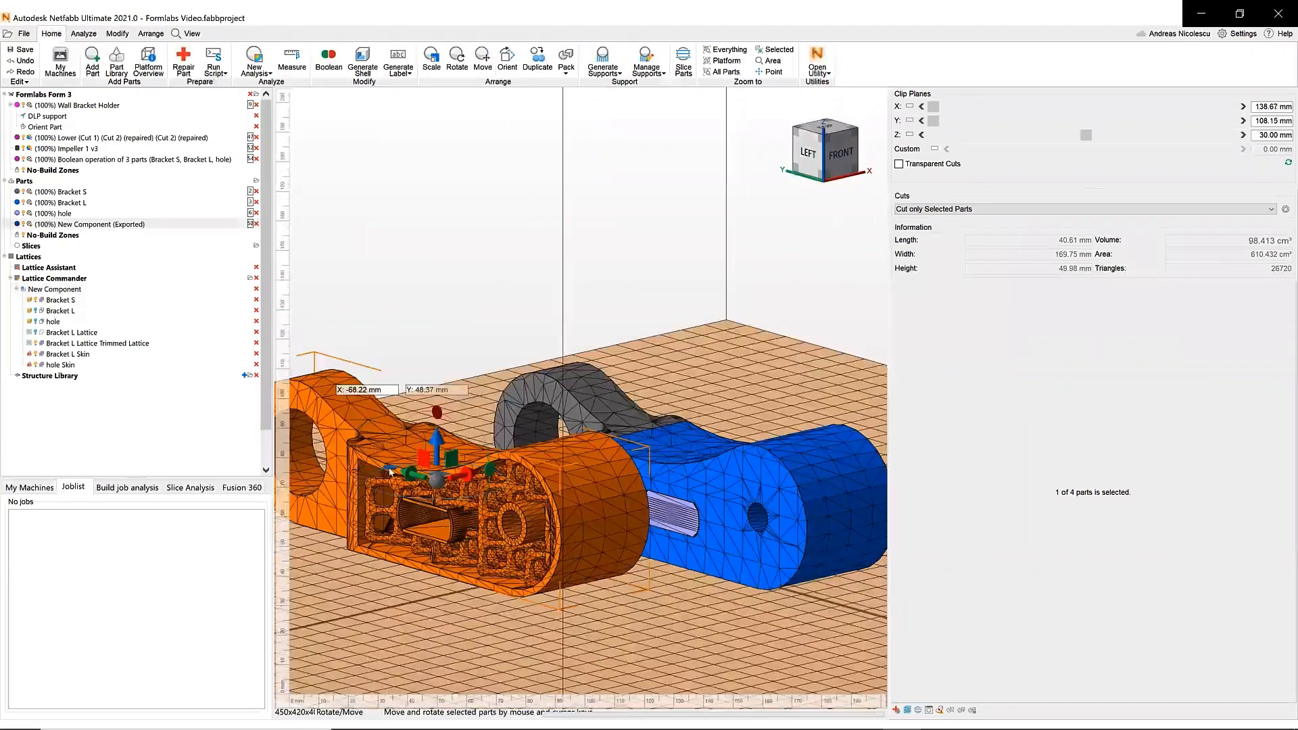
{"action": "middle_click_drag", "start_coordinate": [388, 461], "coordinate": [553, 468]}
{"action": "right_click_drag", "start_coordinate": [553, 468], "coordinate": [554, 451]}
{"action": "scroll", "coordinate": [553, 450], "scroll_direction": "up", "scroll_amount": 3}
{"action": "left_click_drag", "start_coordinate": [146, 227], "coordinate": [67, 105]}
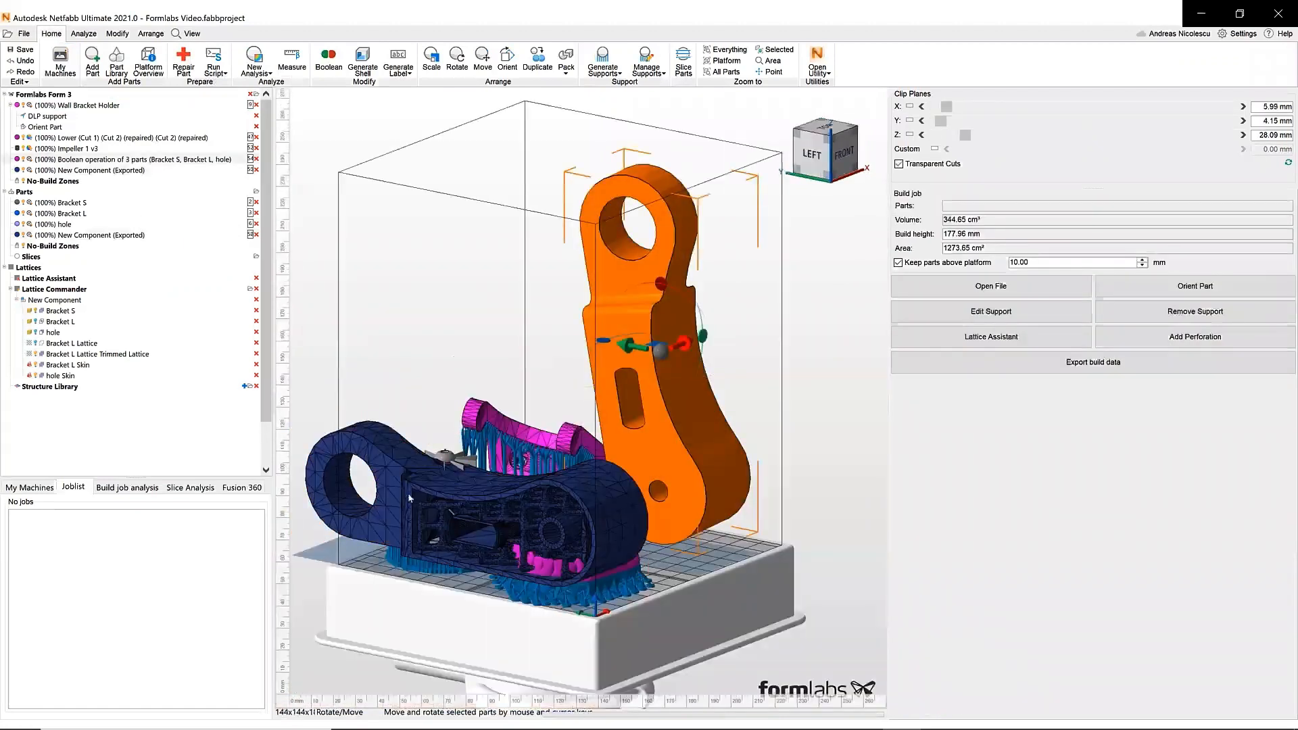
- Delete the New Component (Exported) from the Form 3 build platform
{"action": "left_click", "coordinate": [409, 498]}
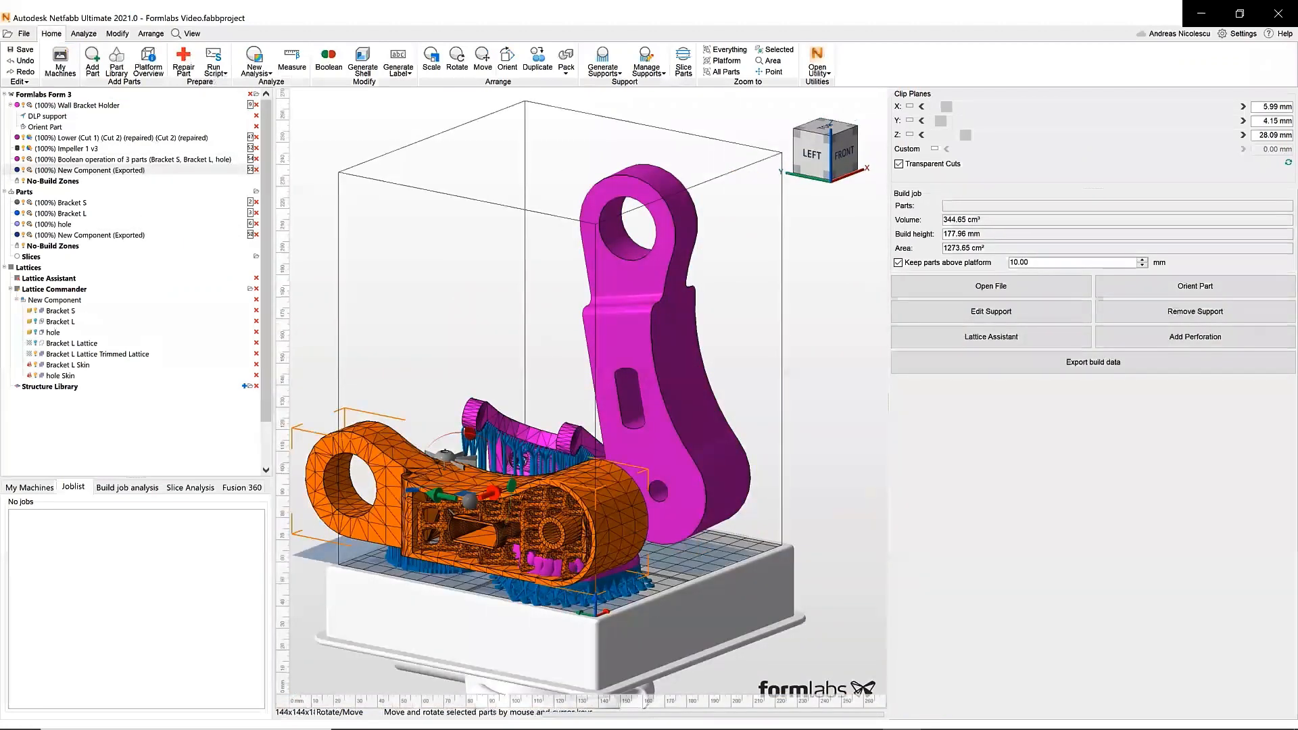
{"action": "left_click_drag", "start_coordinate": [471, 436], "coordinate": [521, 533]}
{"action": "left_click", "coordinate": [647, 415]}
{"action": "key", "text": "Delete"}
{"action": "key", "text": "Return"}
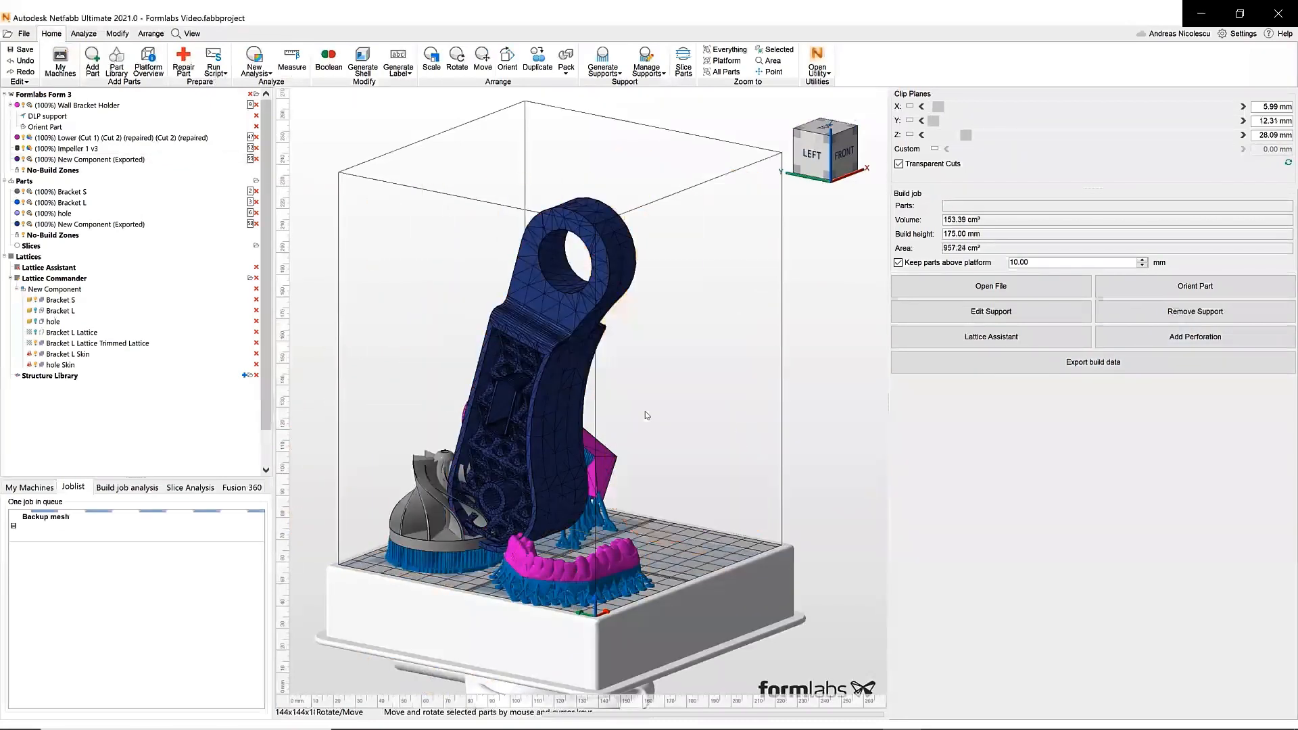
- Inspect the supported parts on the Form 3 build platform from several angles
{"action": "left_click", "coordinate": [559, 384]}
{"action": "left_click_drag", "start_coordinate": [552, 374], "coordinate": [699, 360]}
{"action": "left_click_drag", "start_coordinate": [702, 295], "coordinate": [694, 295]}
{"action": "mouse_move", "coordinate": [699, 433]}
{"action": "right_mouse_down"}
{"action": "mouse_move", "coordinate": [772, 411]}
{"action": "mouse_move", "coordinate": [703, 437]}
{"action": "mouse_move", "coordinate": [722, 434]}
{"action": "right_mouse_up"}
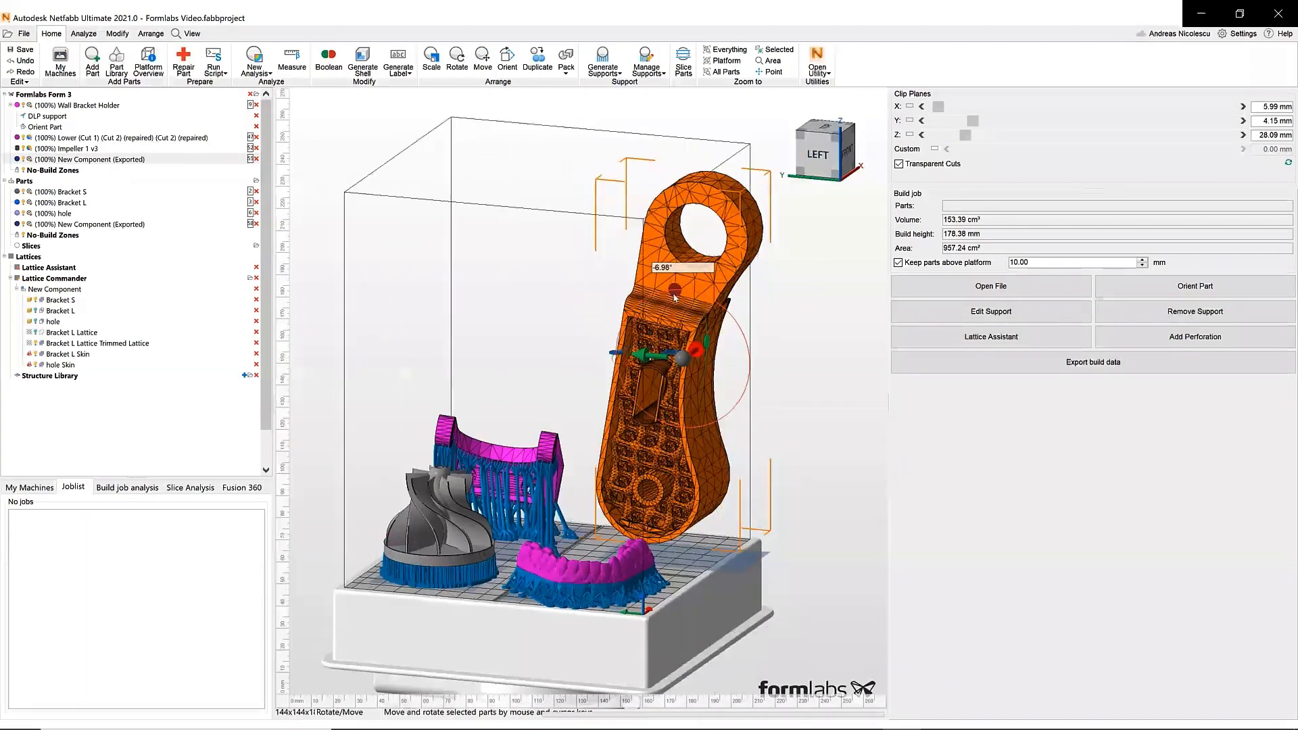
{"action": "left_click_drag", "start_coordinate": [674, 288], "coordinate": [646, 293]}
{"action": "left_click_drag", "start_coordinate": [678, 352], "coordinate": [650, 351]}
{"action": "left_click_drag", "start_coordinate": [651, 351], "coordinate": [624, 351]}
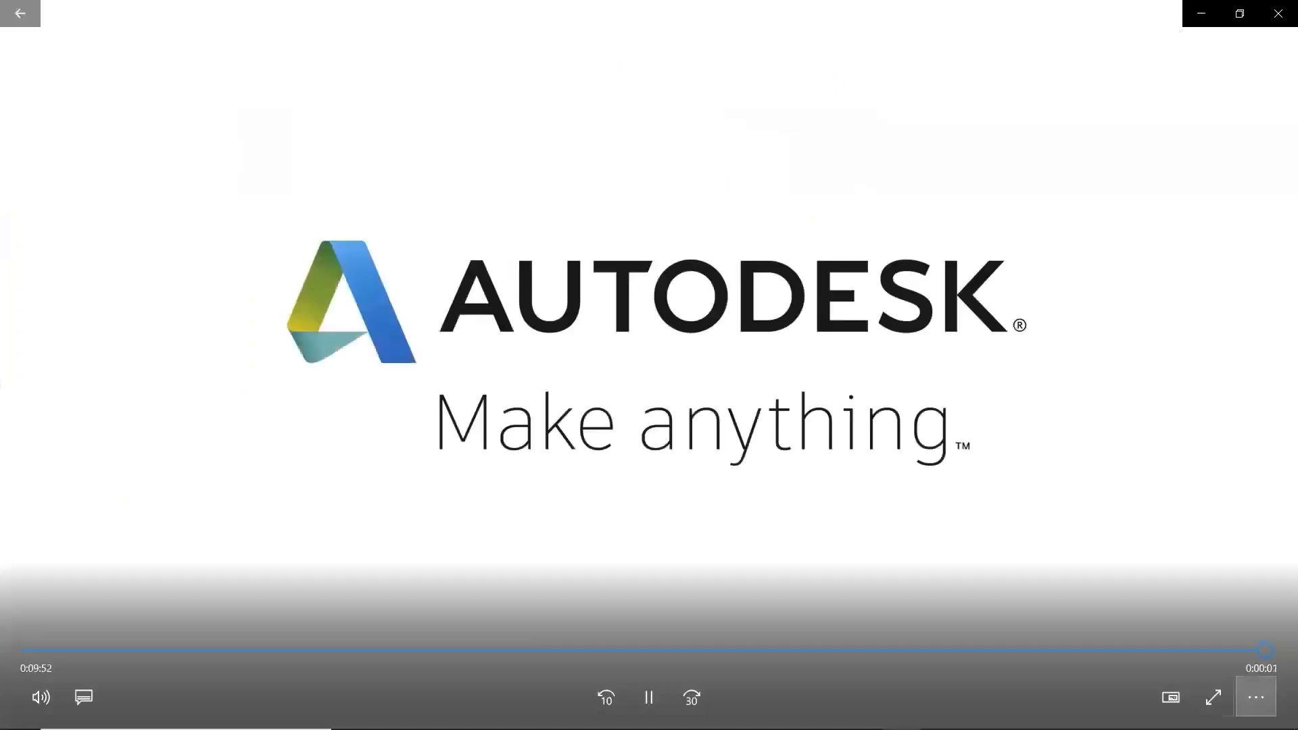
{"action": "left_click", "coordinate": [1213, 685]}
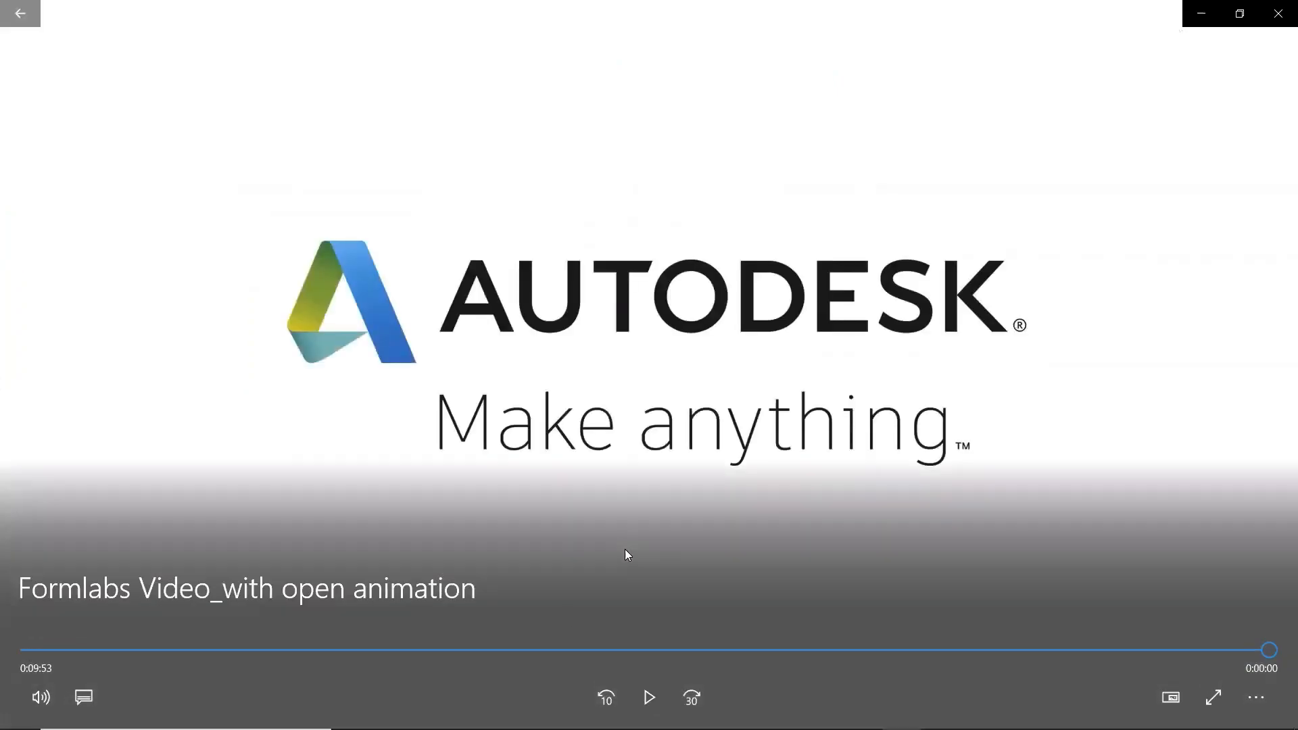
{"action": "key", "text": "alt+Tab"}
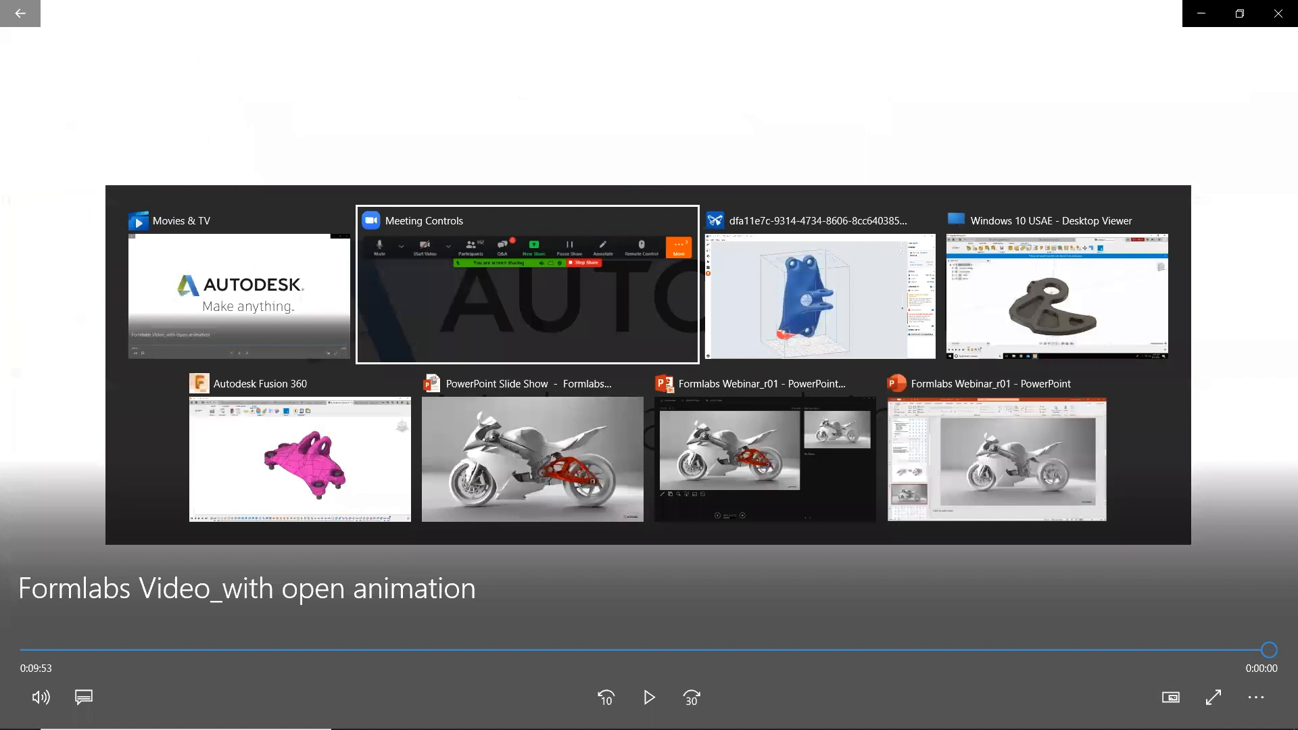
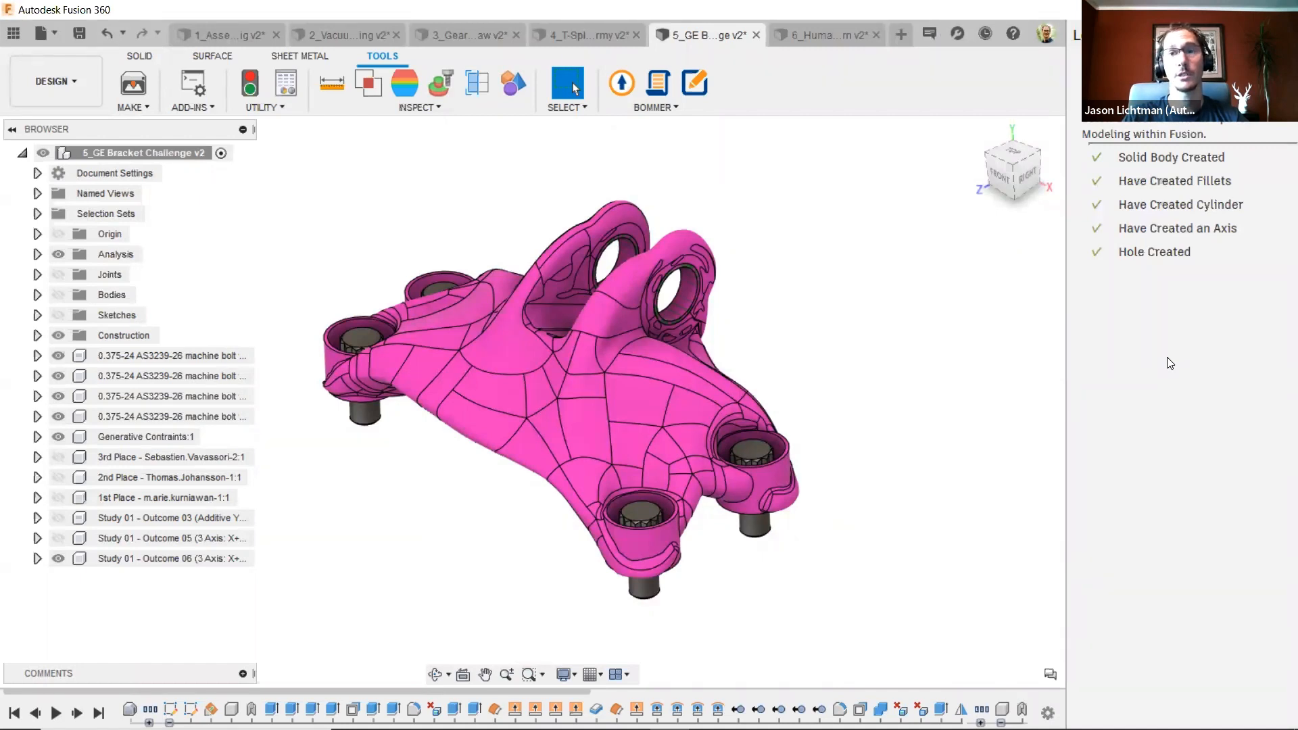
- Close the modeling checklist panel and open Self-Paced Learning from the help menu
{"action": "left_click", "coordinate": [1166, 163]}
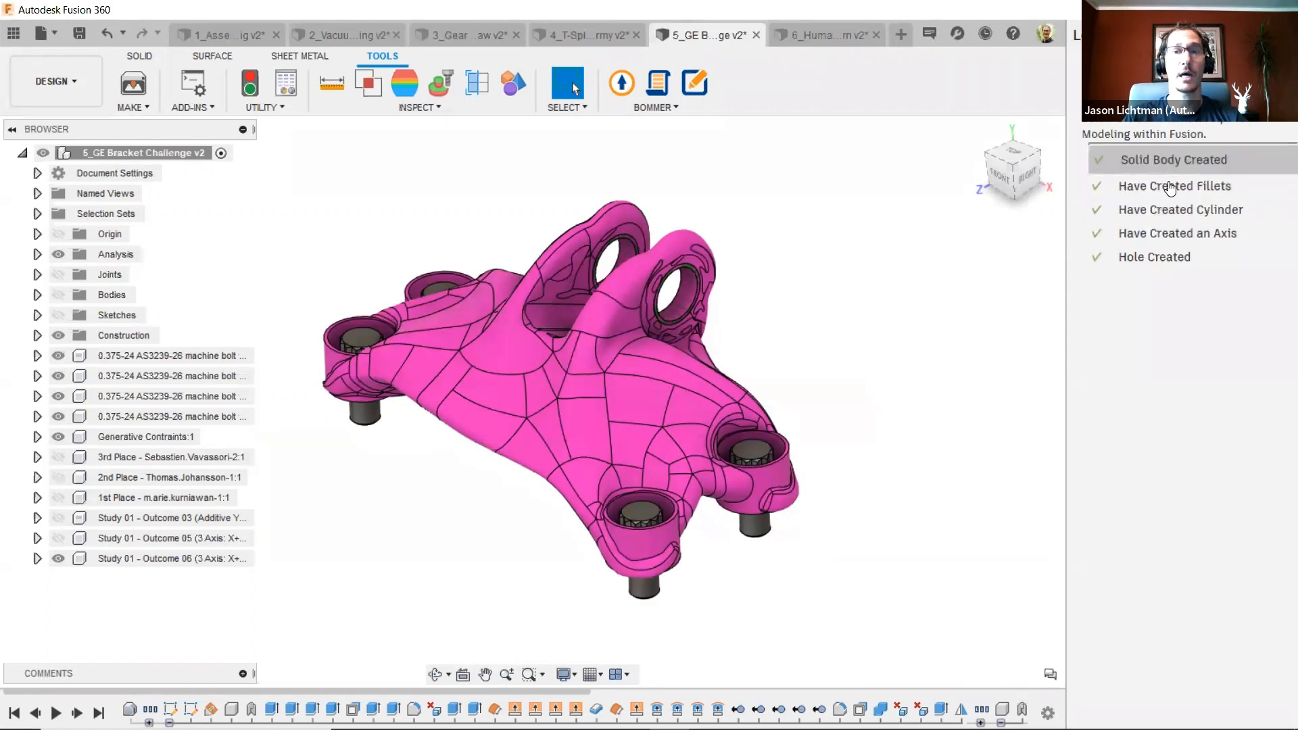
{"action": "left_click", "coordinate": [1171, 190]}
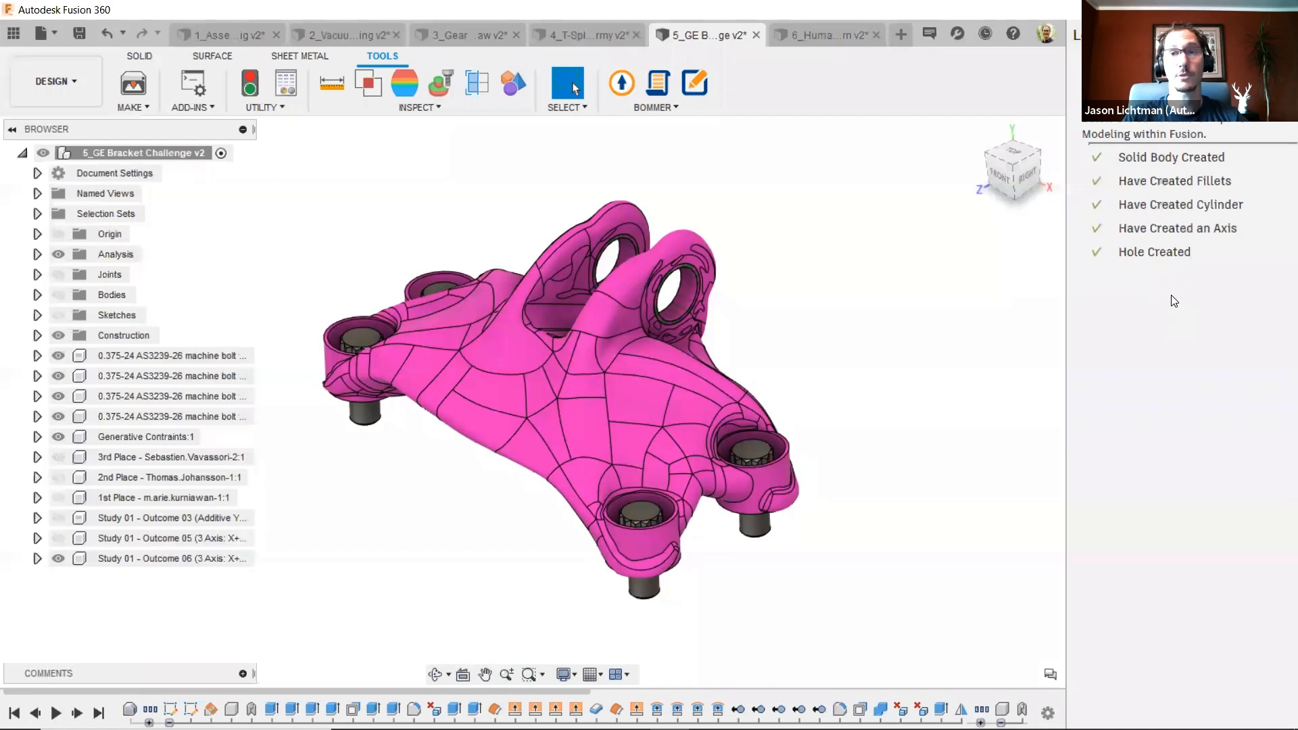
{"action": "left_click", "coordinate": [1283, 34]}
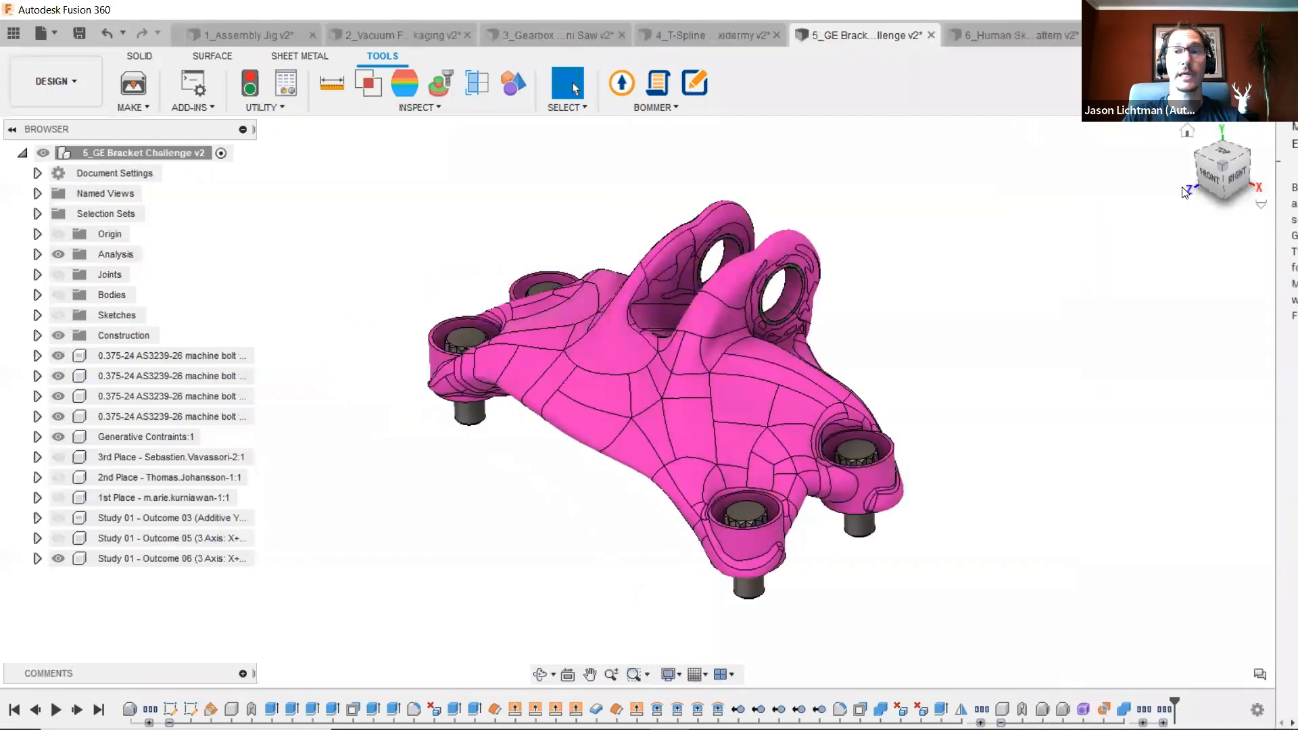
{"action": "left_click", "coordinate": [1283, 35]}
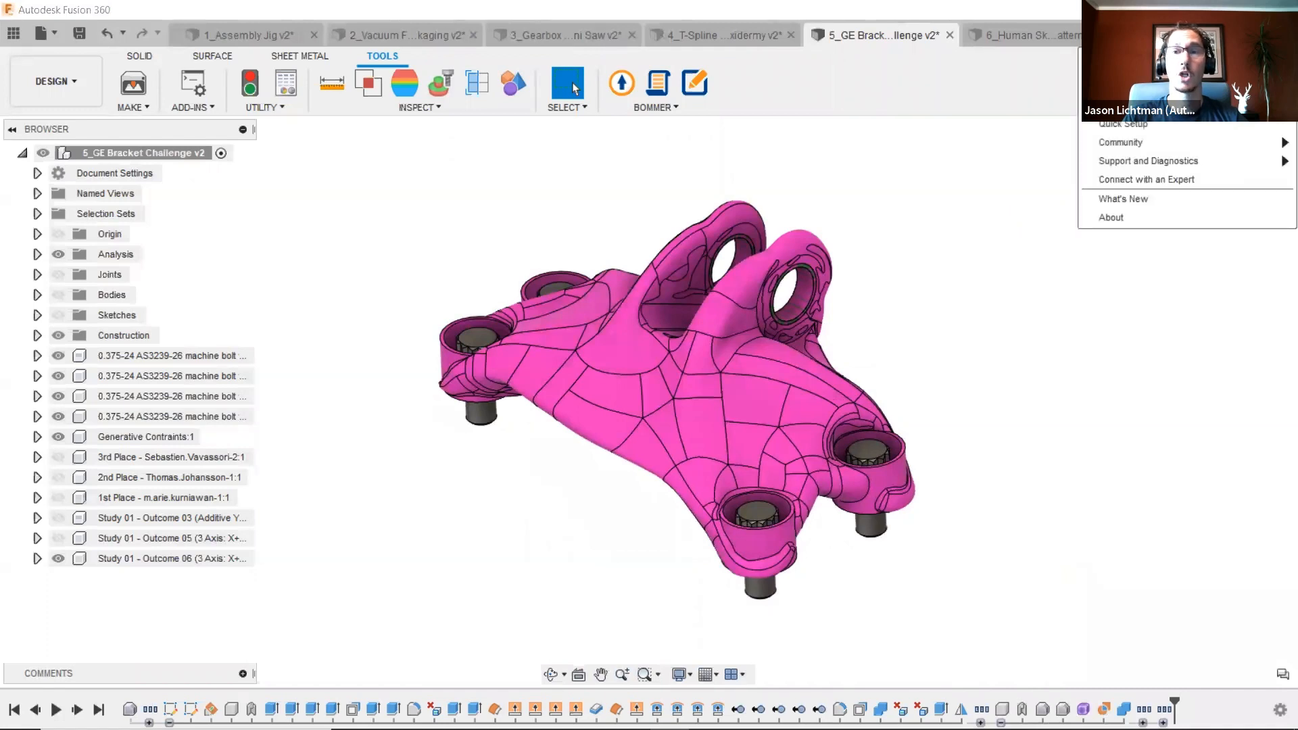
{"action": "mouse_move", "coordinate": [1163, 105]}
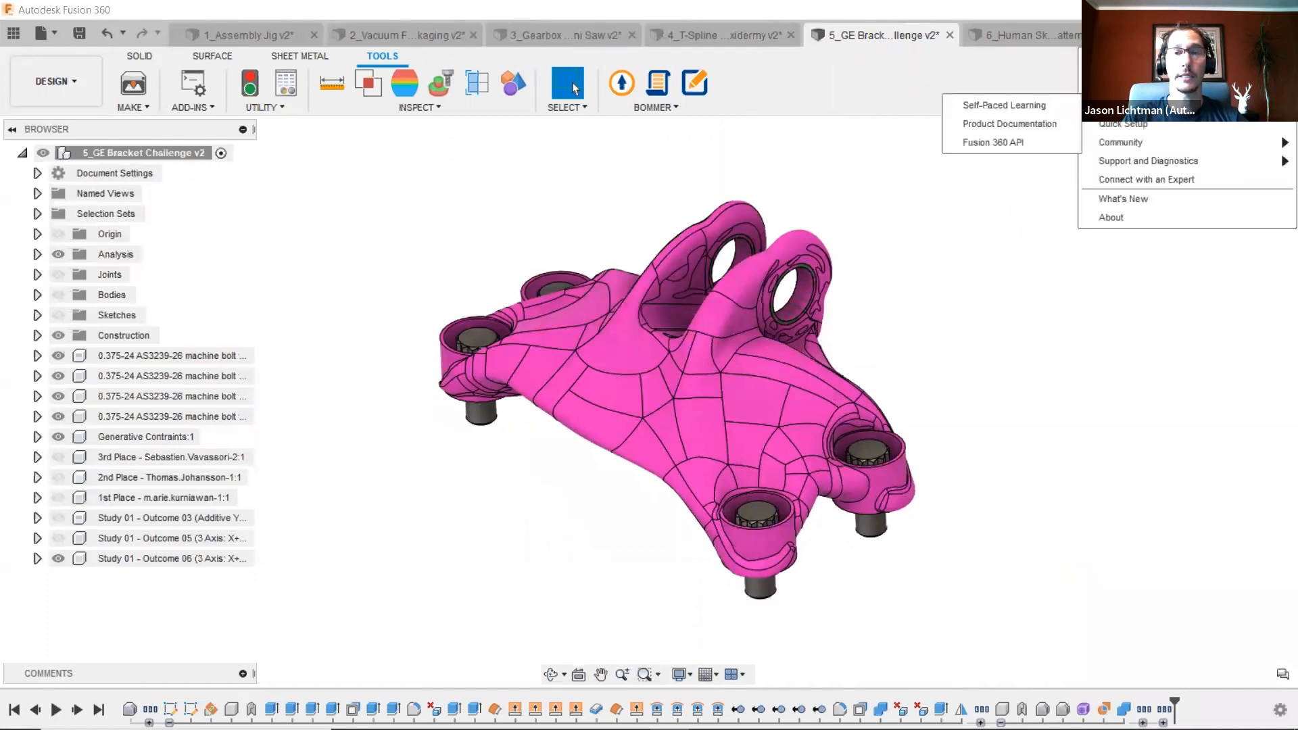
{"action": "left_click", "coordinate": [1033, 111]}
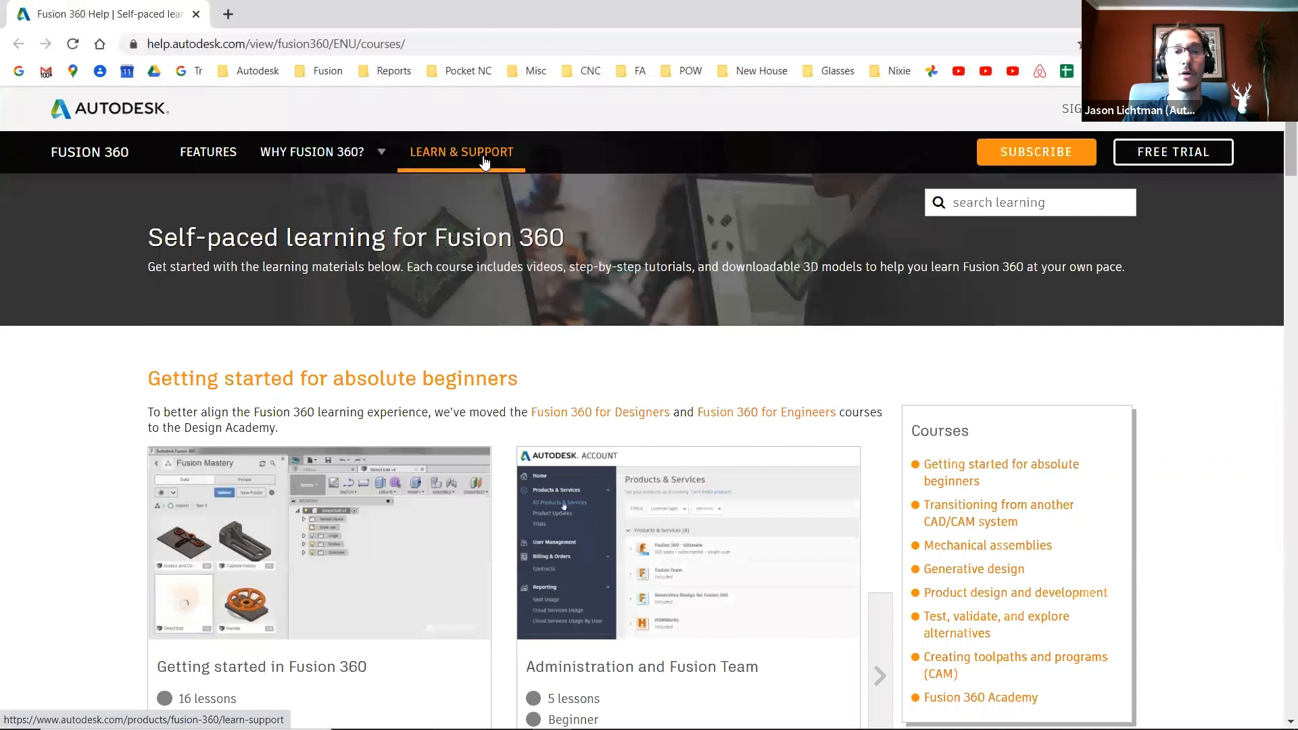
- Browse the self-paced learning course list, paging through the course carousels in each section
{"action": "scroll", "coordinate": [487, 160], "scroll_direction": "down", "scroll_amount": 3}
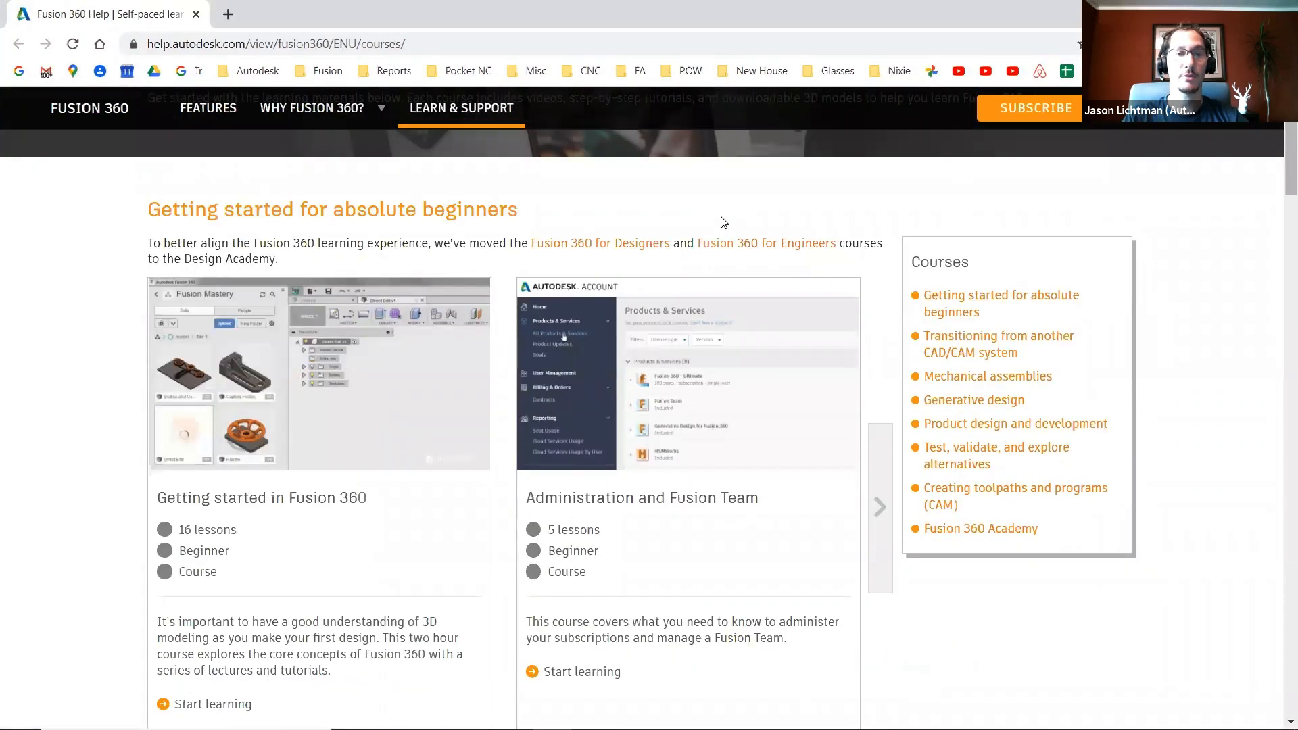
{"action": "scroll", "coordinate": [723, 220], "scroll_direction": "down", "scroll_amount": 1}
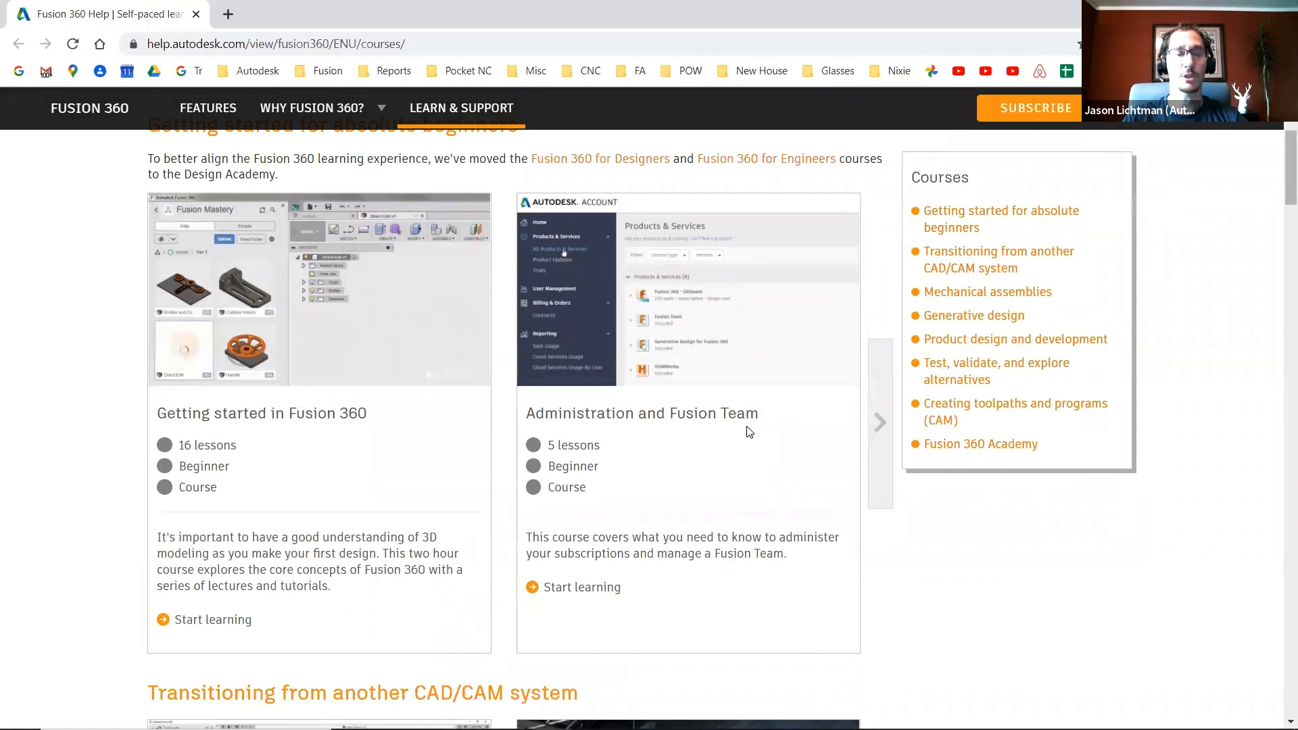
{"action": "left_click", "coordinate": [880, 422]}
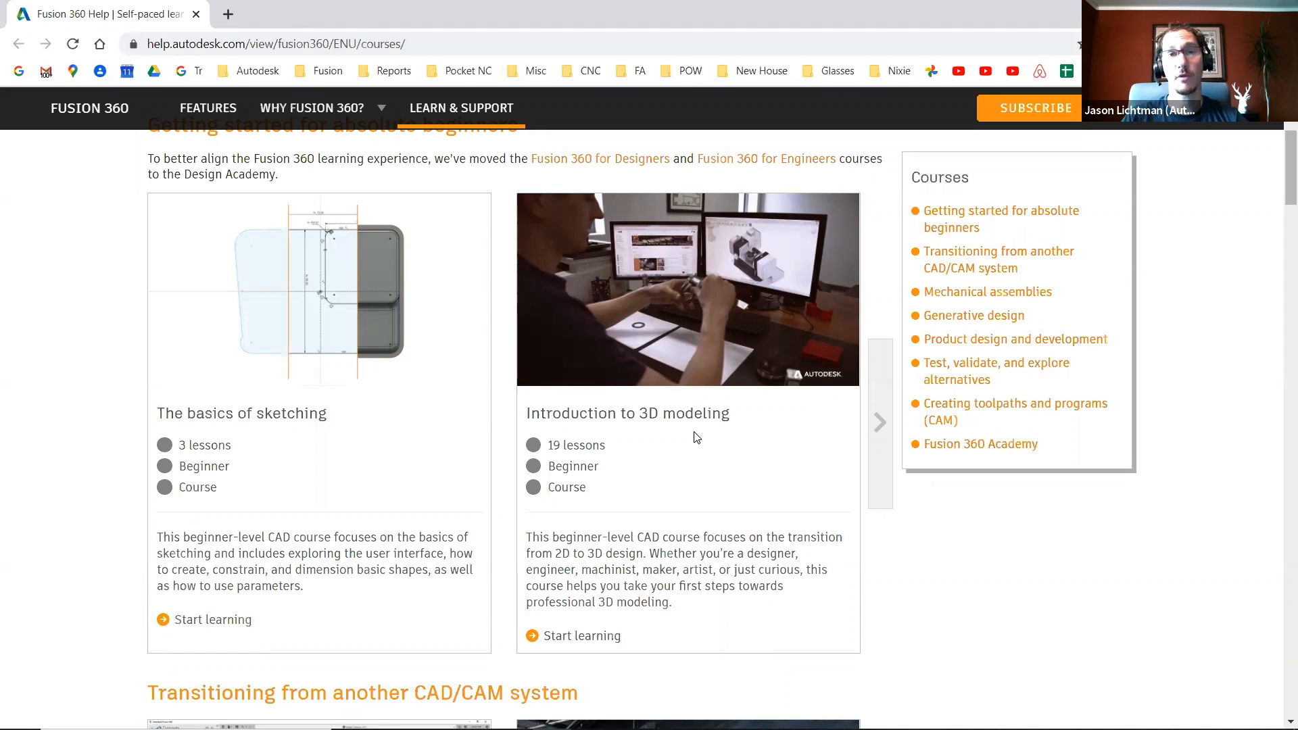
{"action": "scroll", "coordinate": [696, 437], "scroll_direction": "down", "scroll_amount": 10}
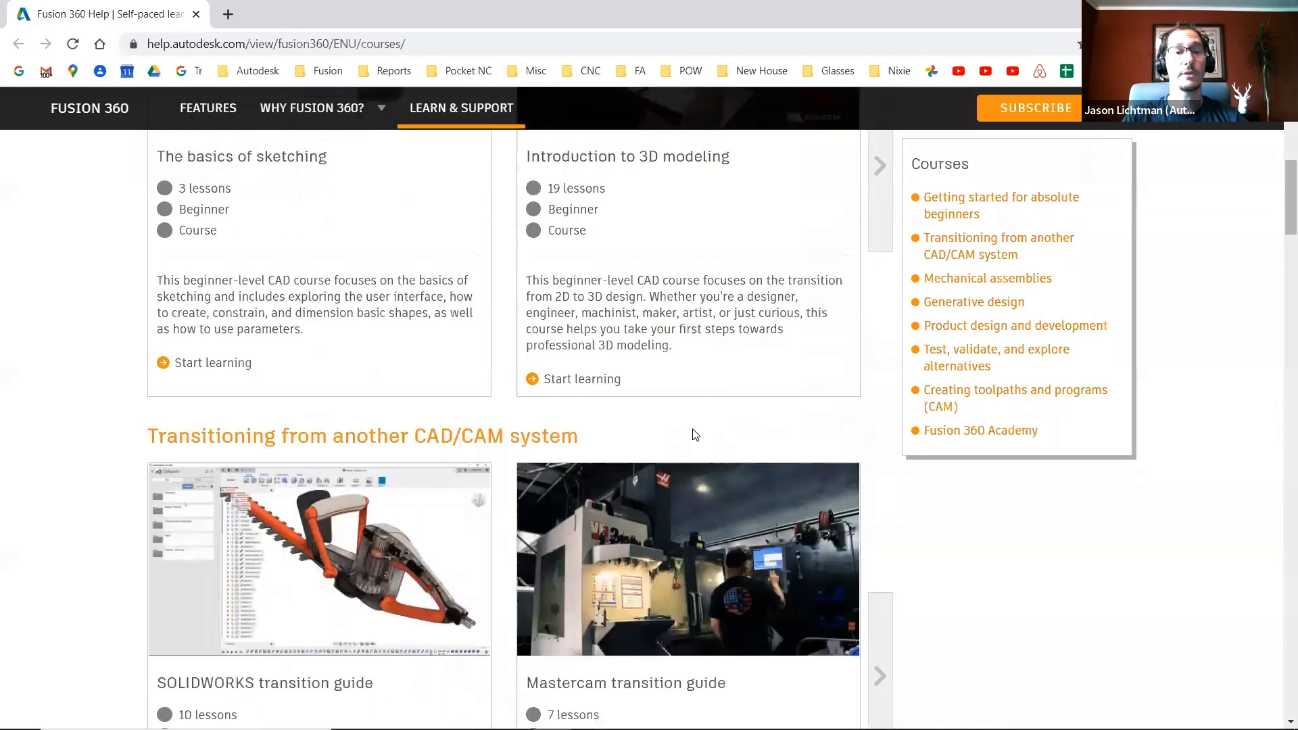
{"action": "scroll", "coordinate": [696, 435], "scroll_direction": "down", "scroll_amount": 6}
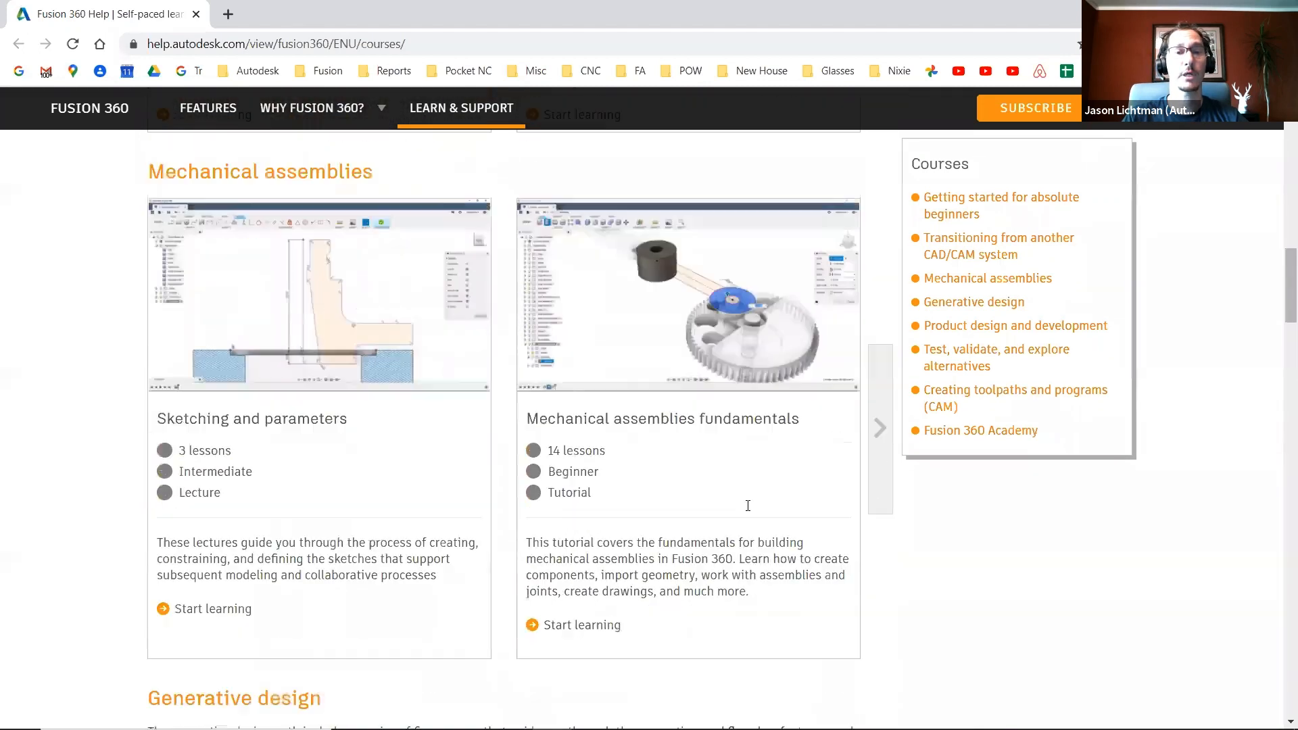
{"action": "scroll", "coordinate": [954, 600], "scroll_direction": "down", "scroll_amount": 2}
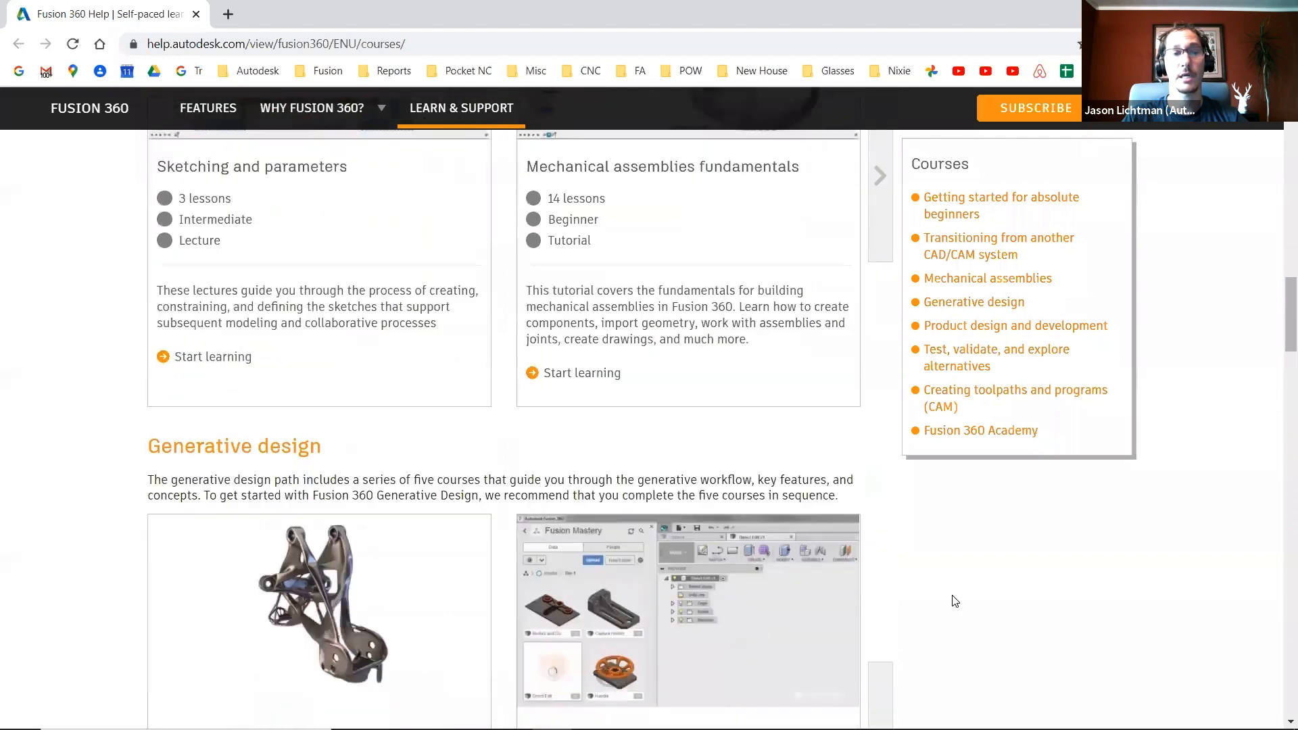
{"action": "scroll", "coordinate": [953, 600], "scroll_direction": "up", "scroll_amount": 2}
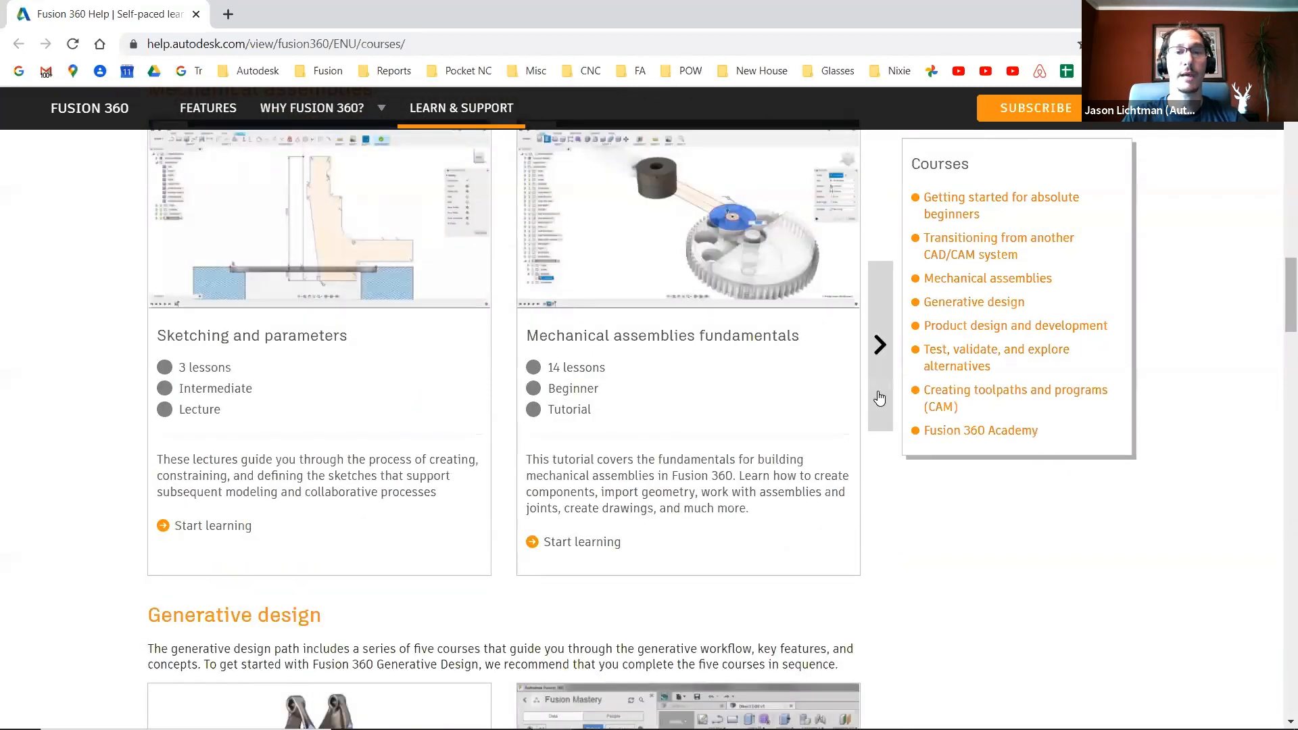
{"action": "left_click", "coordinate": [880, 344]}
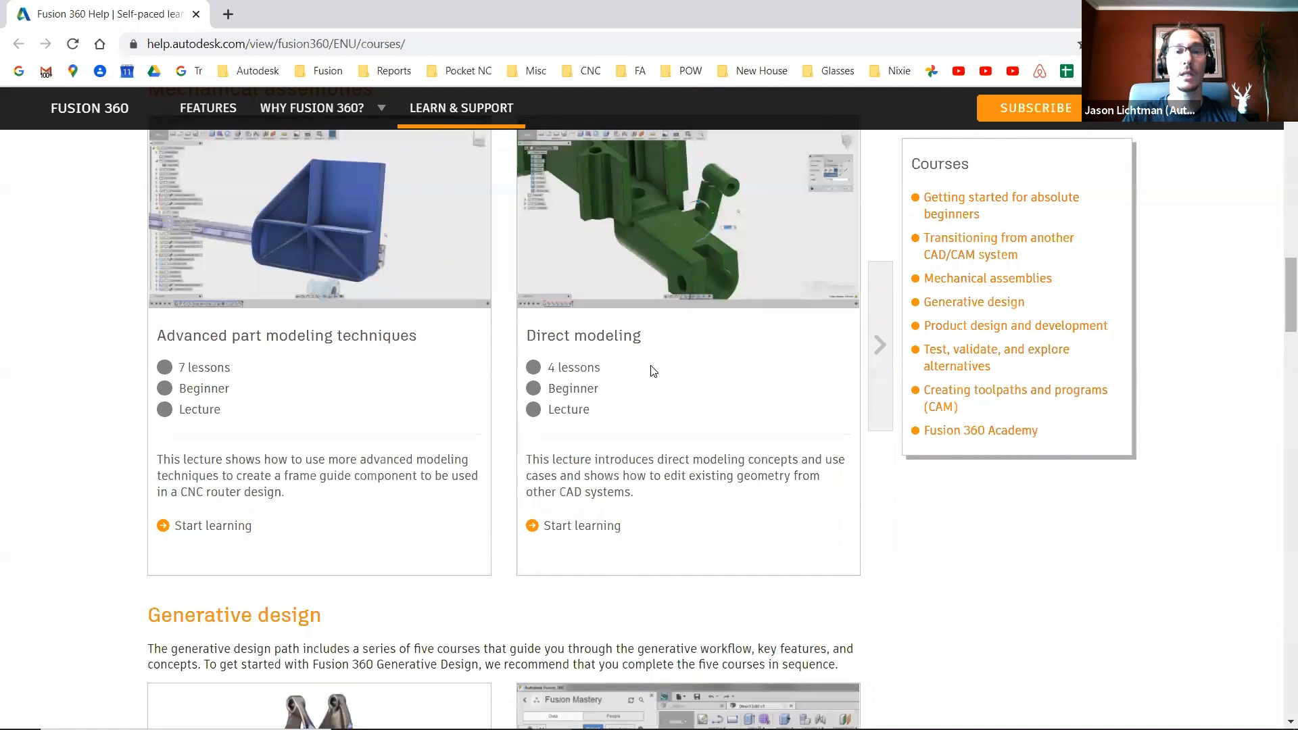
{"action": "left_click", "coordinate": [879, 345]}
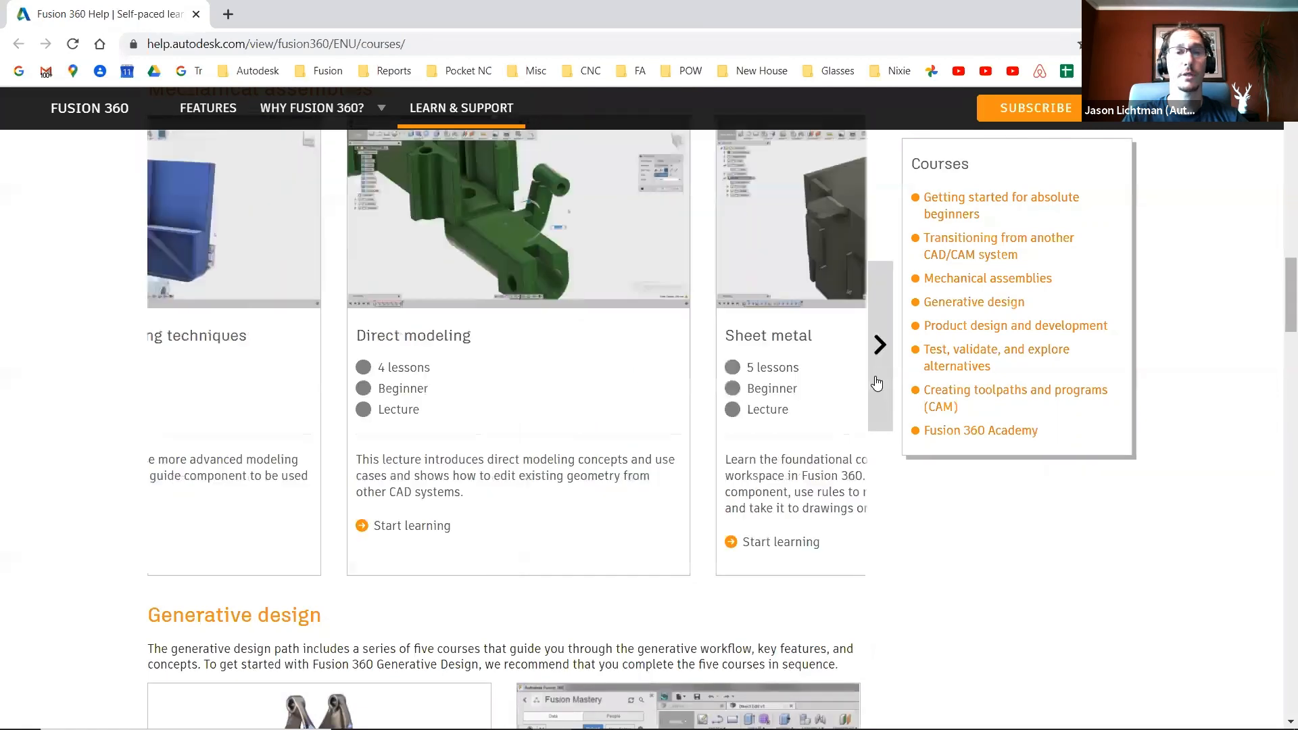
{"action": "scroll", "coordinate": [754, 492], "scroll_direction": "down", "scroll_amount": 6}
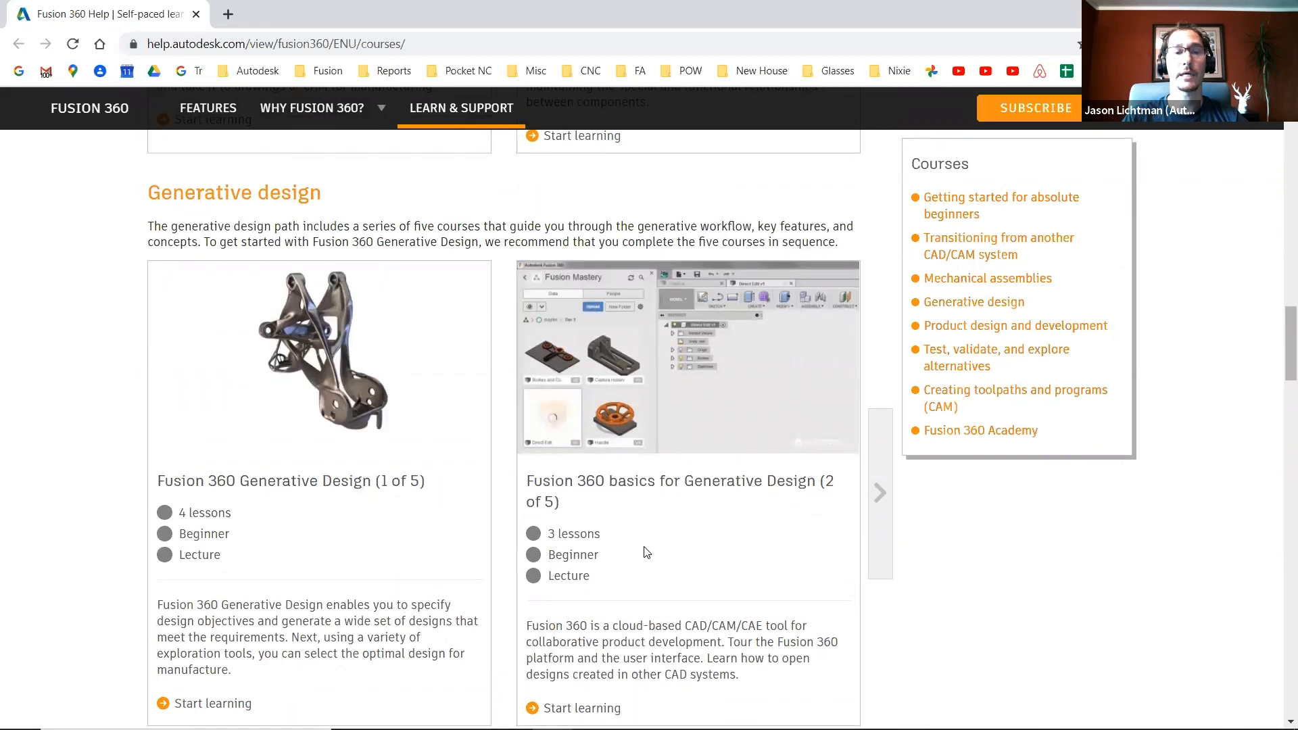
{"action": "scroll", "coordinate": [642, 549], "scroll_direction": "down", "scroll_amount": 7}
{"action": "scroll", "coordinate": [645, 552], "scroll_direction": "down", "scroll_amount": 1}
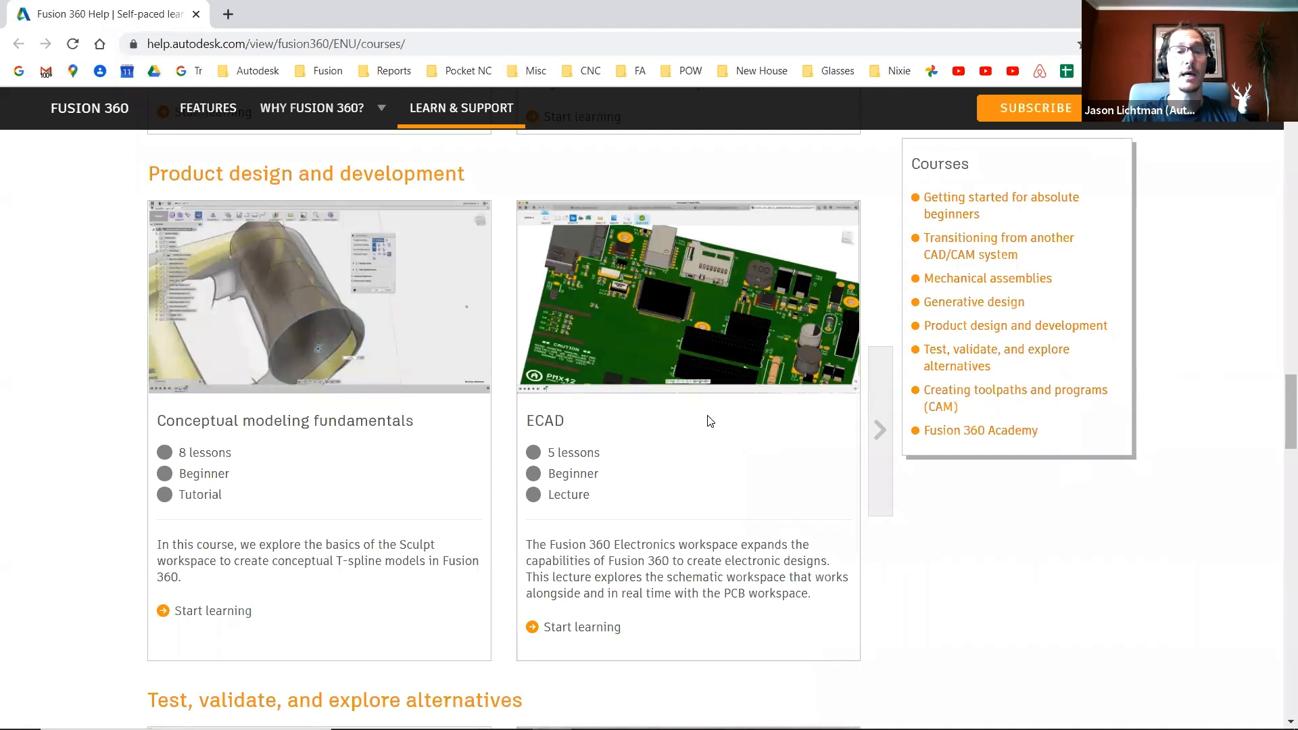
{"action": "scroll", "coordinate": [709, 421], "scroll_direction": "down", "scroll_amount": 6}
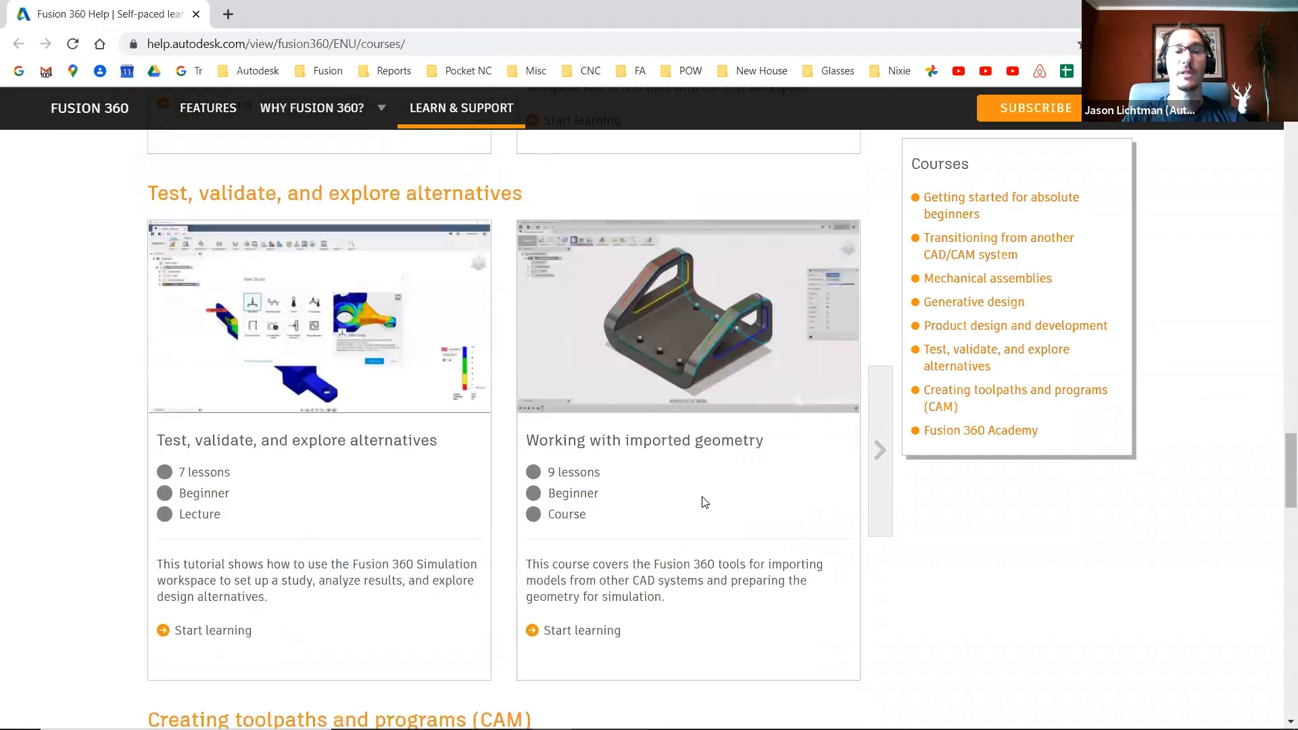
{"action": "scroll", "coordinate": [697, 520], "scroll_direction": "down", "scroll_amount": 5}
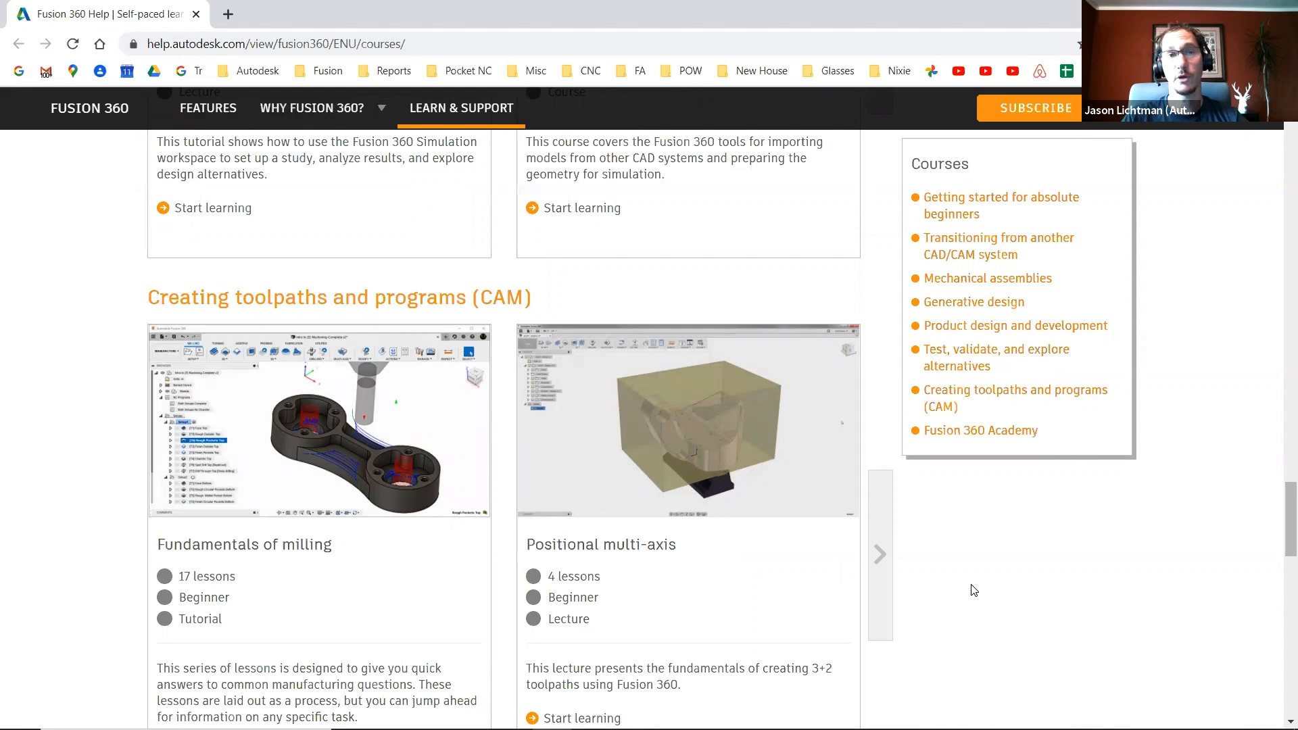
- Switch back to Fusion 360 and open Product Documentation from the help menu
{"action": "left_click", "coordinate": [444, 43]}
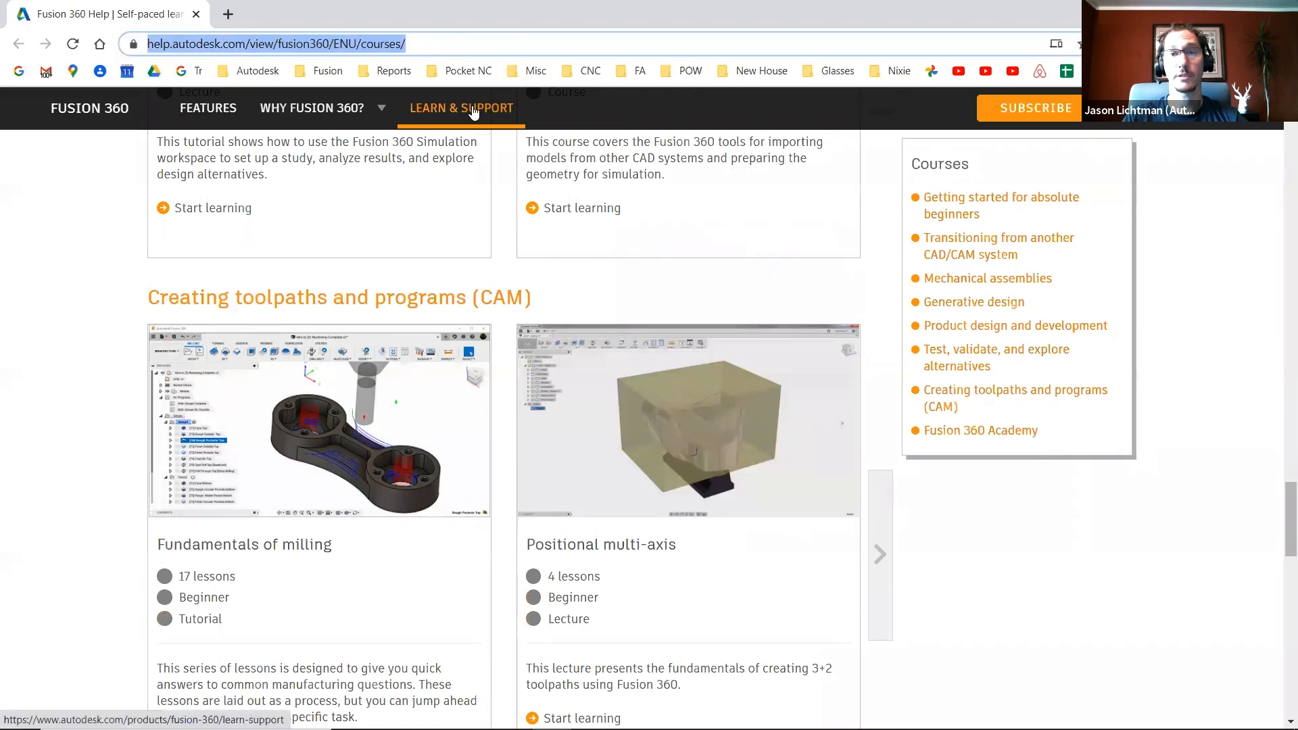
{"action": "key", "text": "alt+Tab"}
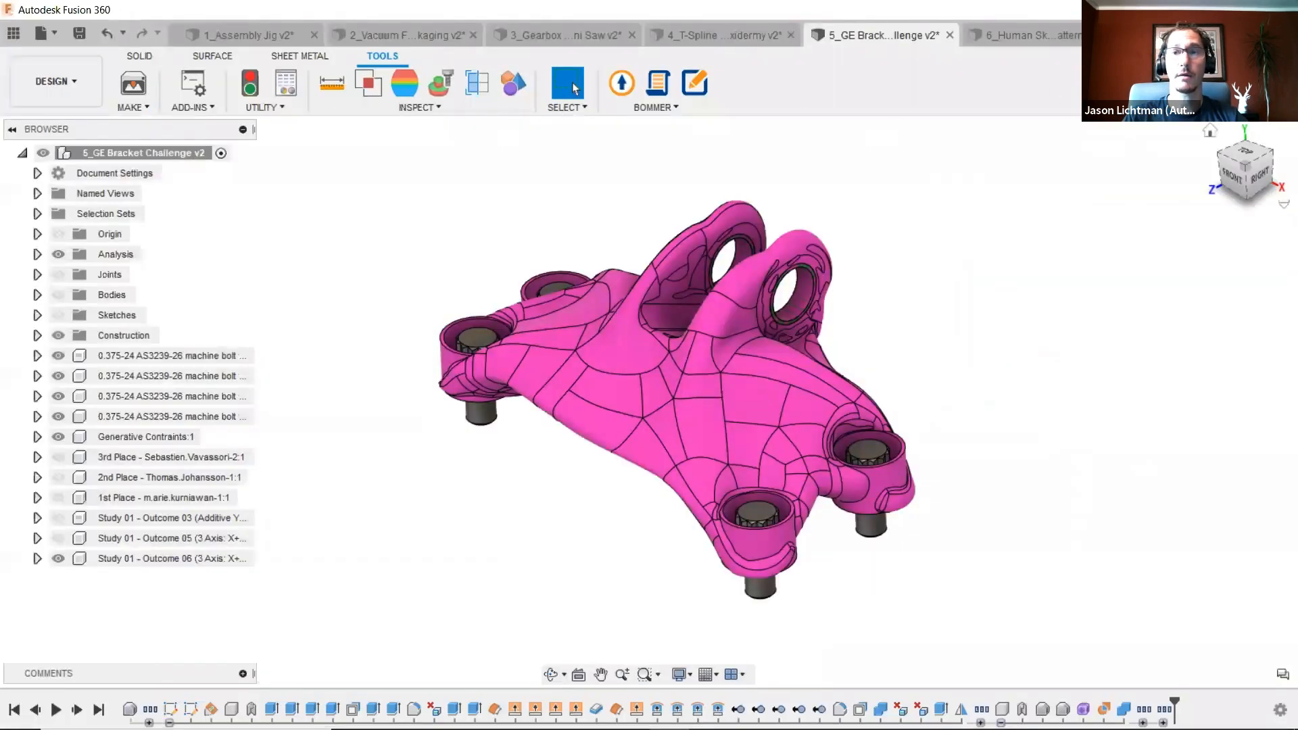
{"action": "left_click", "coordinate": [1284, 34]}
{"action": "mouse_move", "coordinate": [1148, 105]}
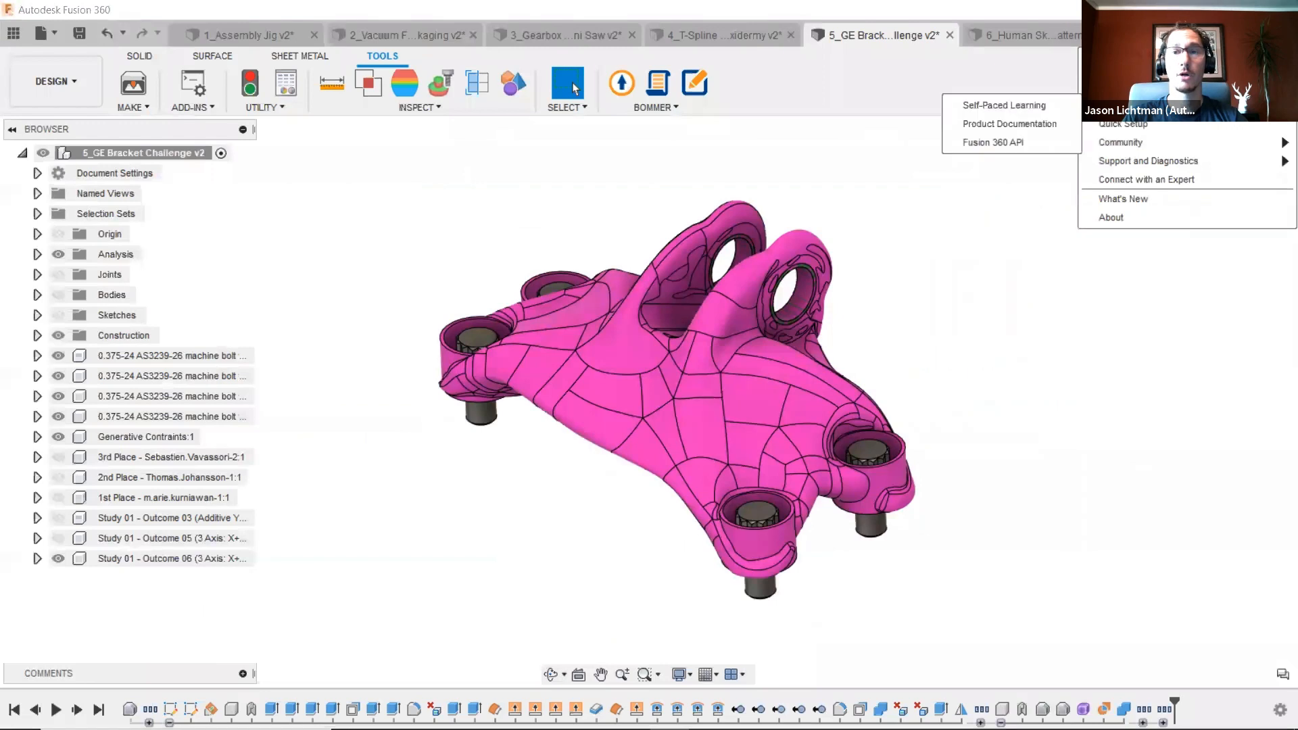
{"action": "left_click", "coordinate": [1031, 123]}
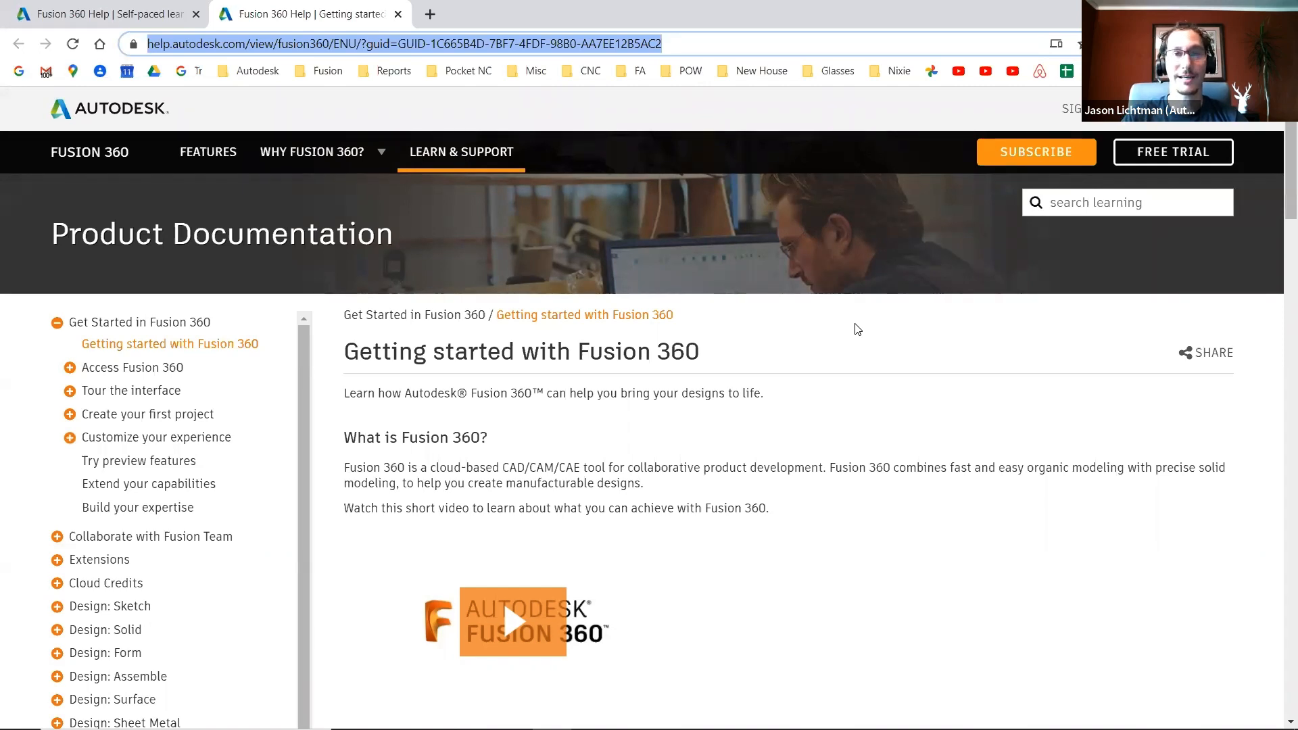
- Expand the Design: Solid and Design: Form sections in the documentation contents list
{"action": "scroll", "coordinate": [244, 425], "scroll_direction": "down", "scroll_amount": 1}
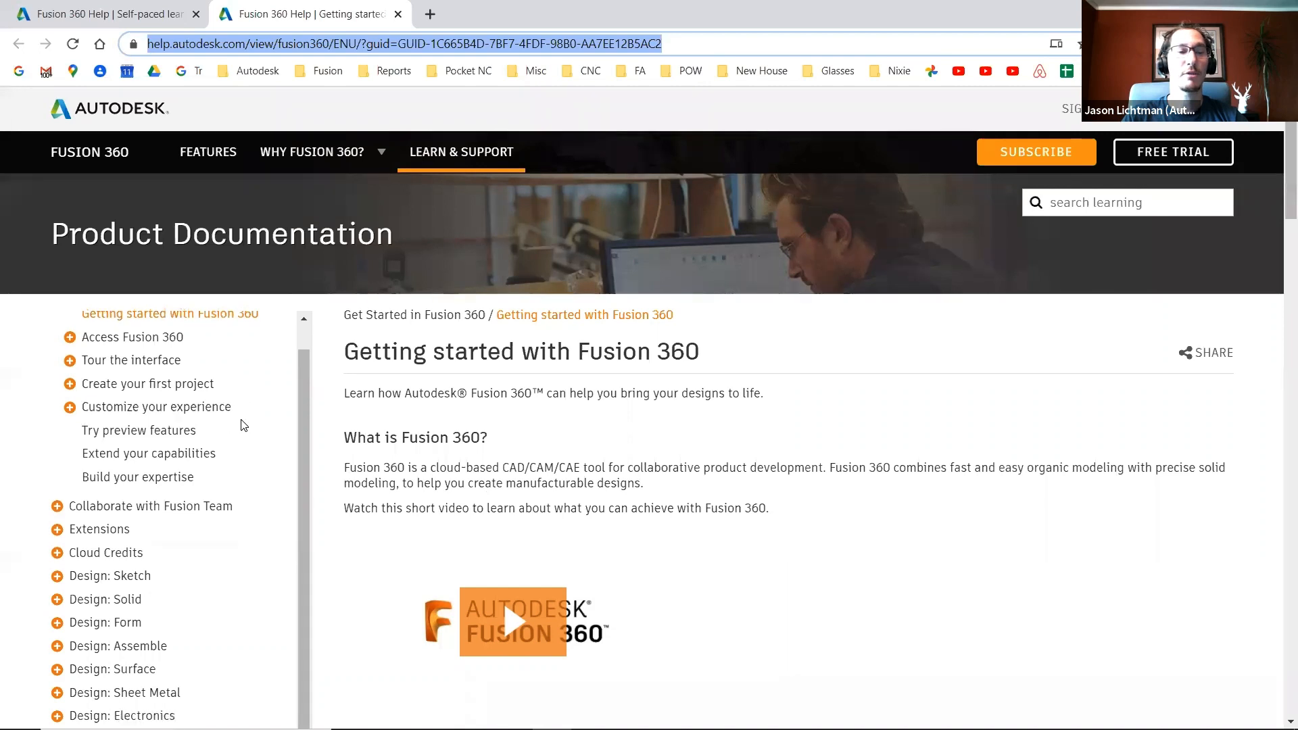
{"action": "scroll", "coordinate": [244, 425], "scroll_direction": "down", "scroll_amount": 2}
{"action": "left_click", "coordinate": [124, 539]}
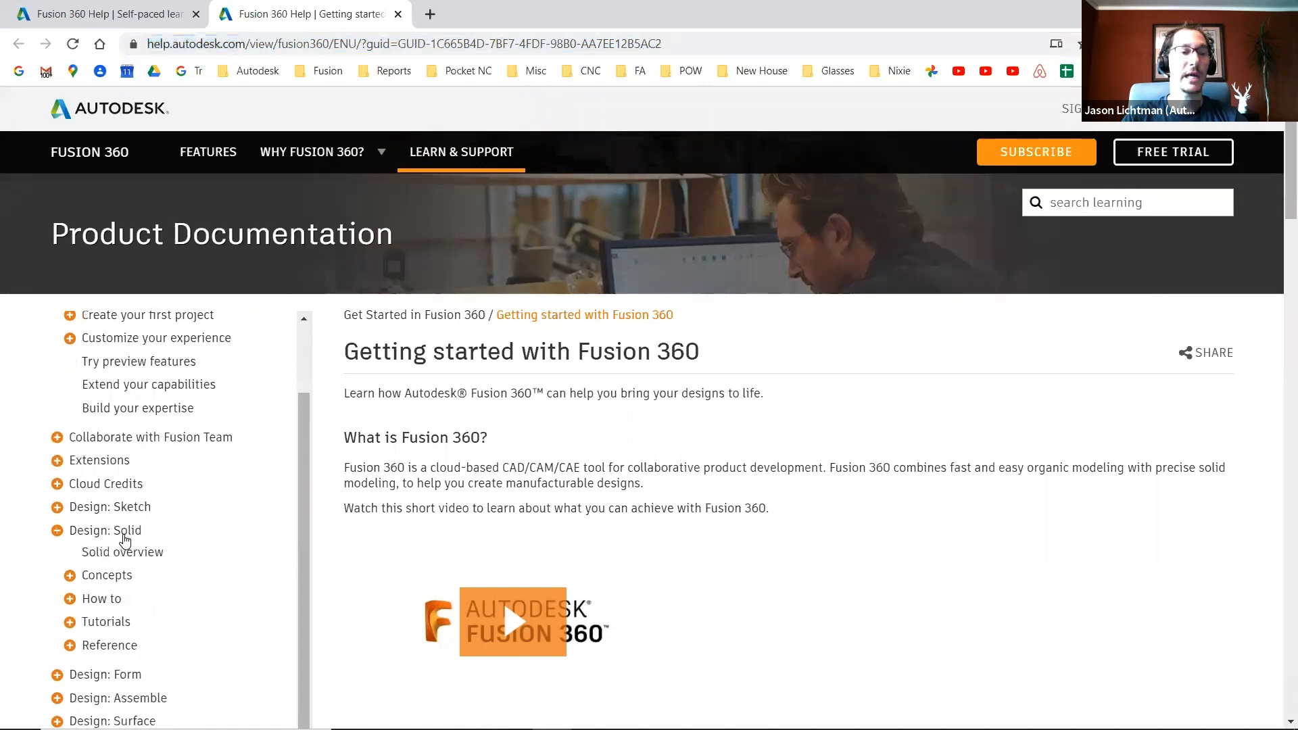
{"action": "scroll", "coordinate": [112, 544], "scroll_direction": "down", "scroll_amount": 4}
{"action": "left_click", "coordinate": [118, 559]}
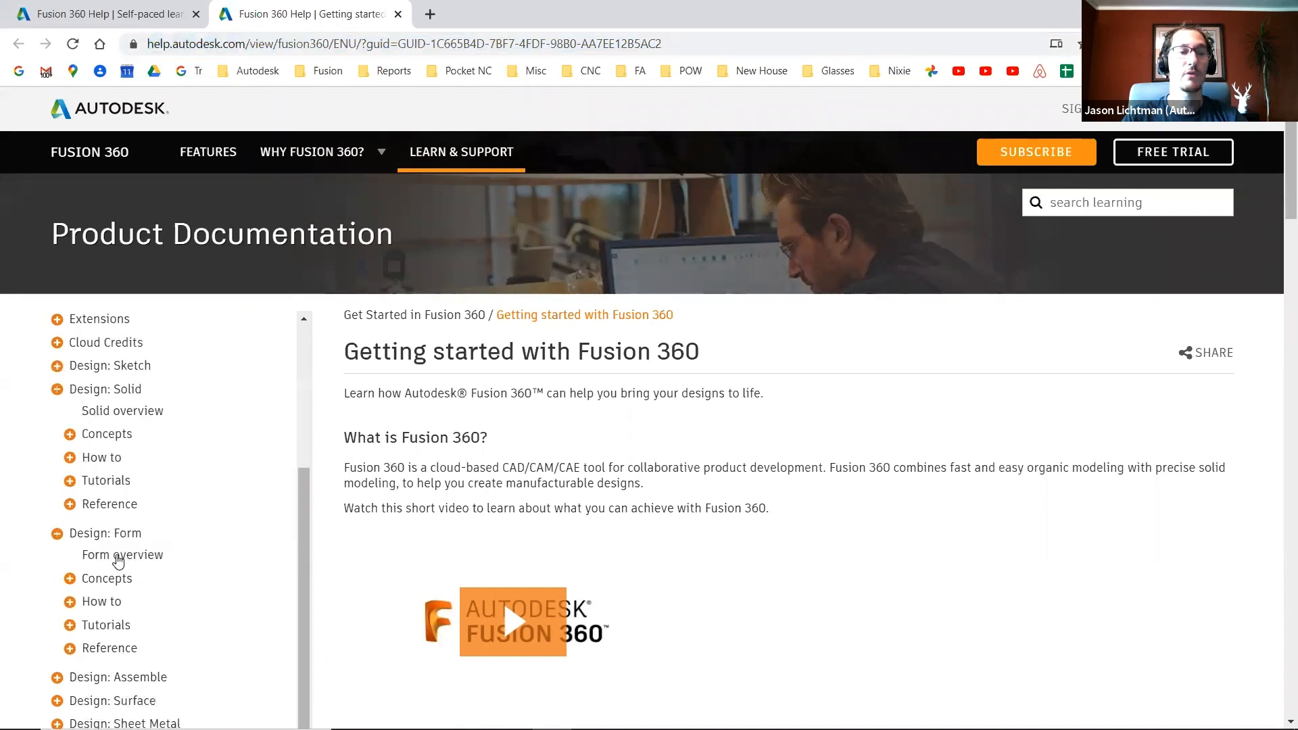
{"action": "scroll", "coordinate": [115, 556], "scroll_direction": "down", "scroll_amount": 3}
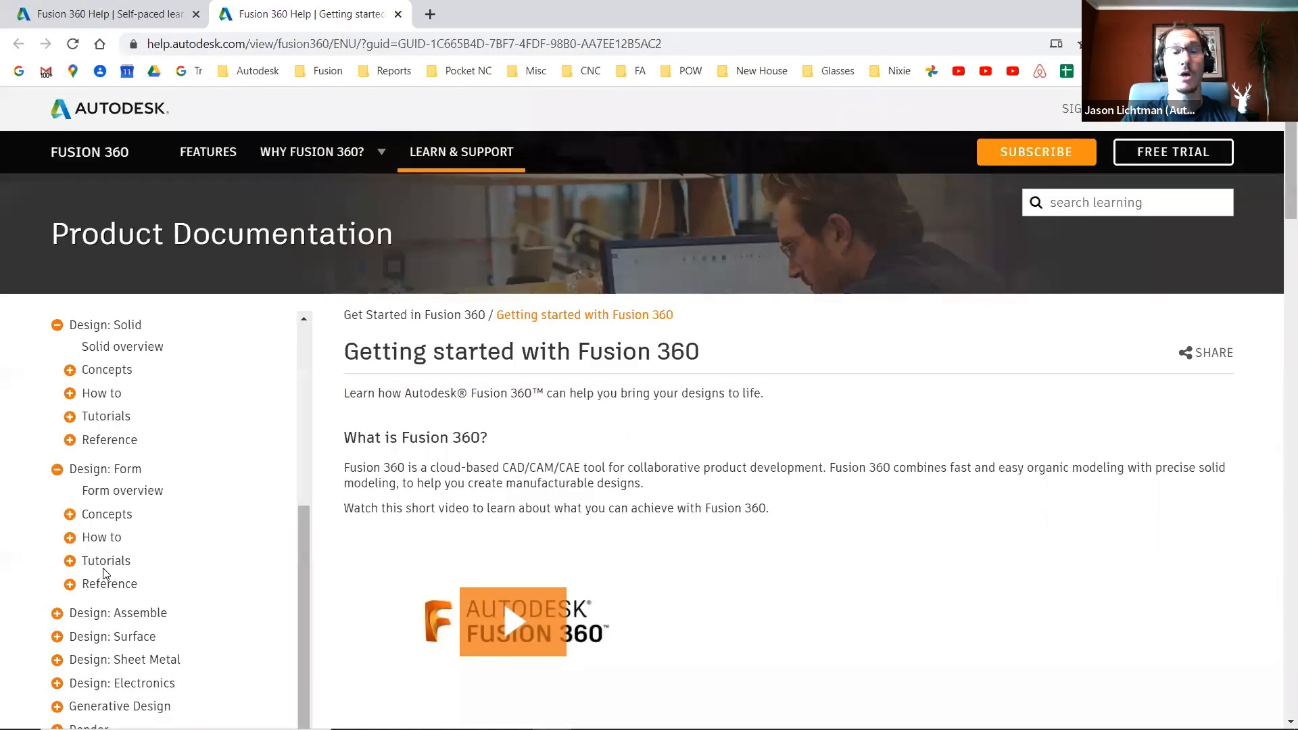
- Switch to Fusion 360, start Extrude, and open its More Information documentation page from the dialog's help
{"action": "key", "text": "alt+Tab"}
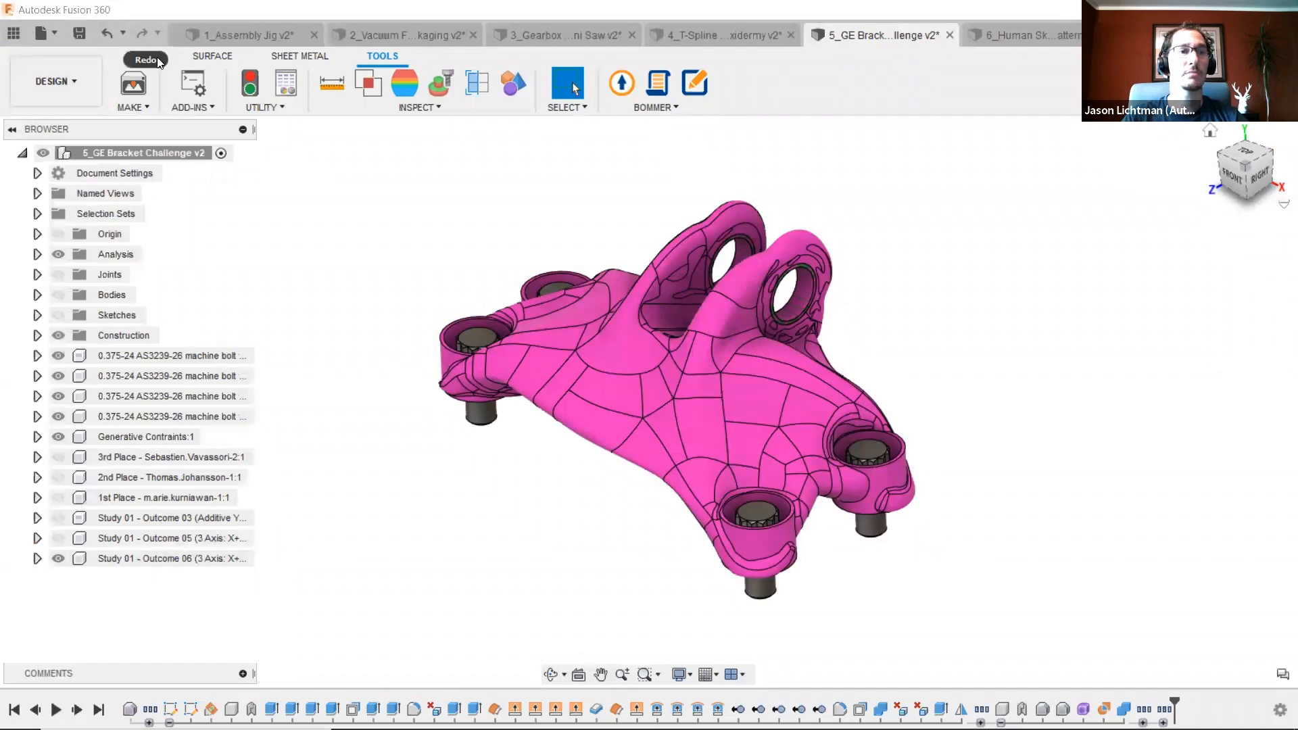
{"action": "left_click", "coordinate": [131, 48]}
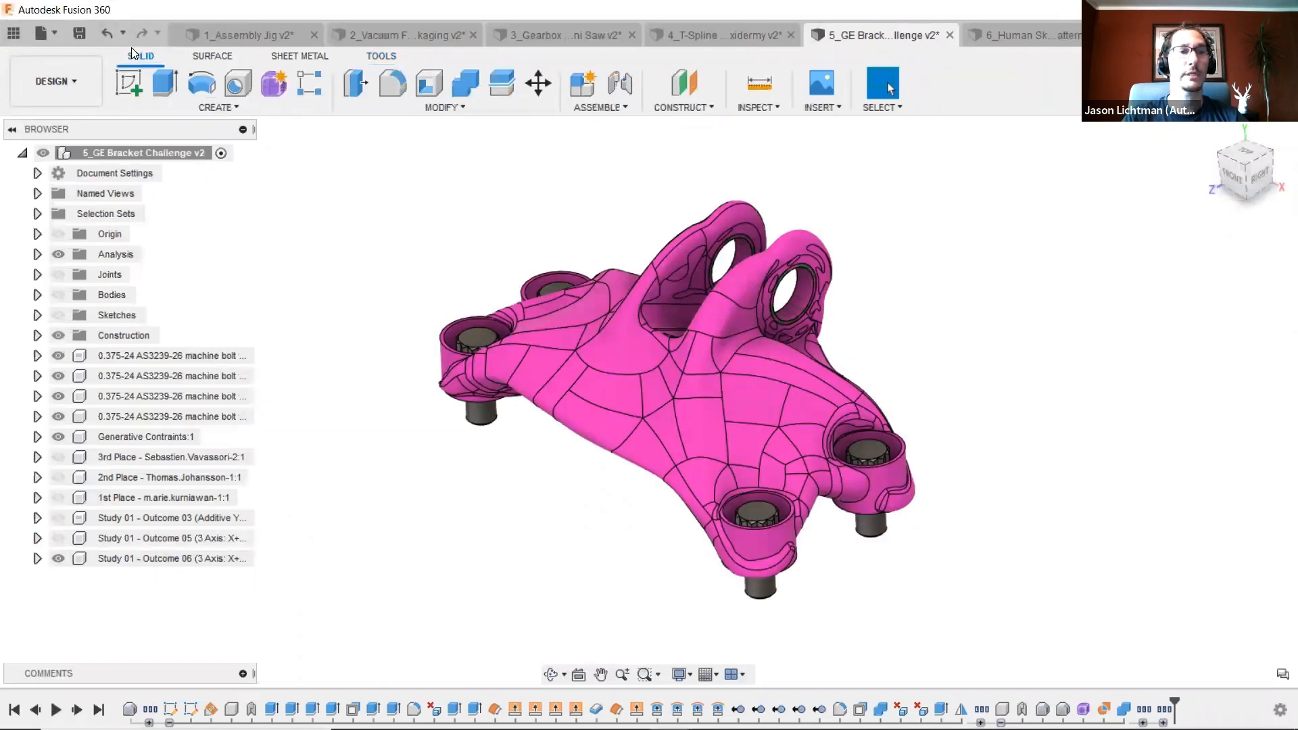
{"action": "left_click", "coordinate": [166, 88]}
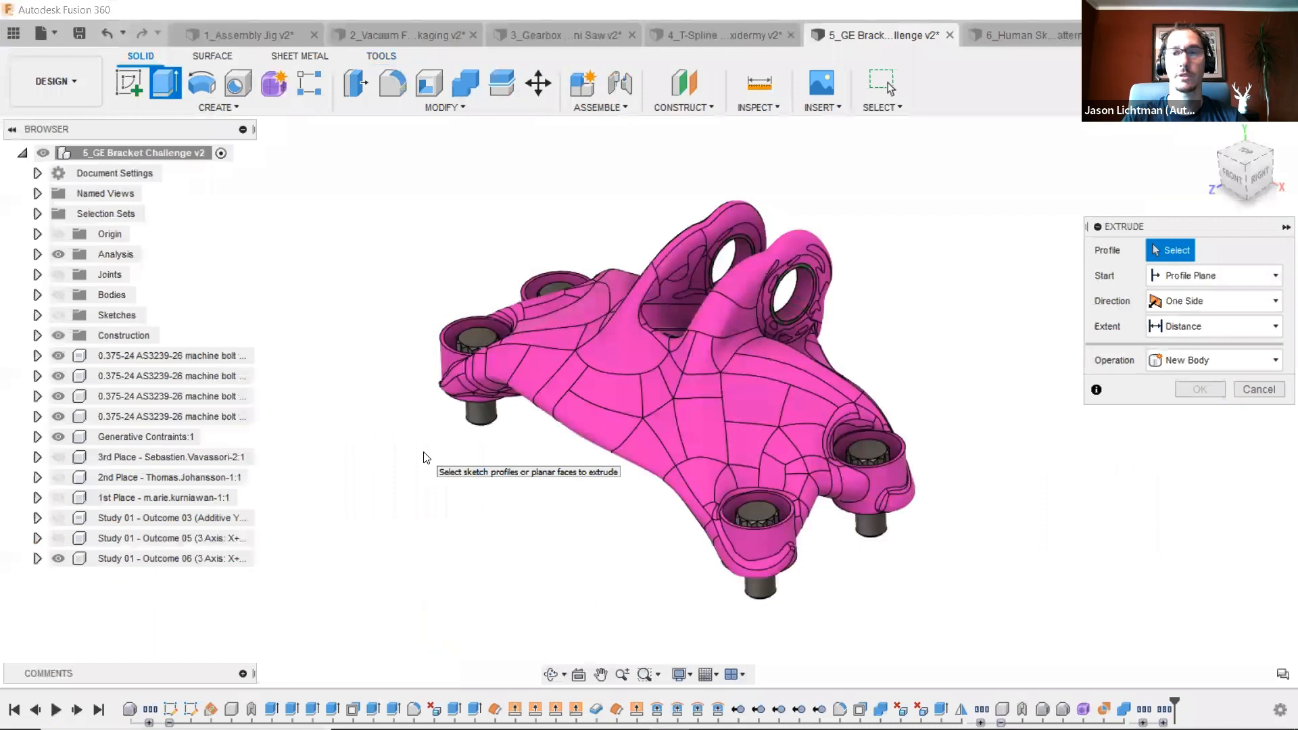
{"action": "left_click", "coordinate": [1096, 393]}
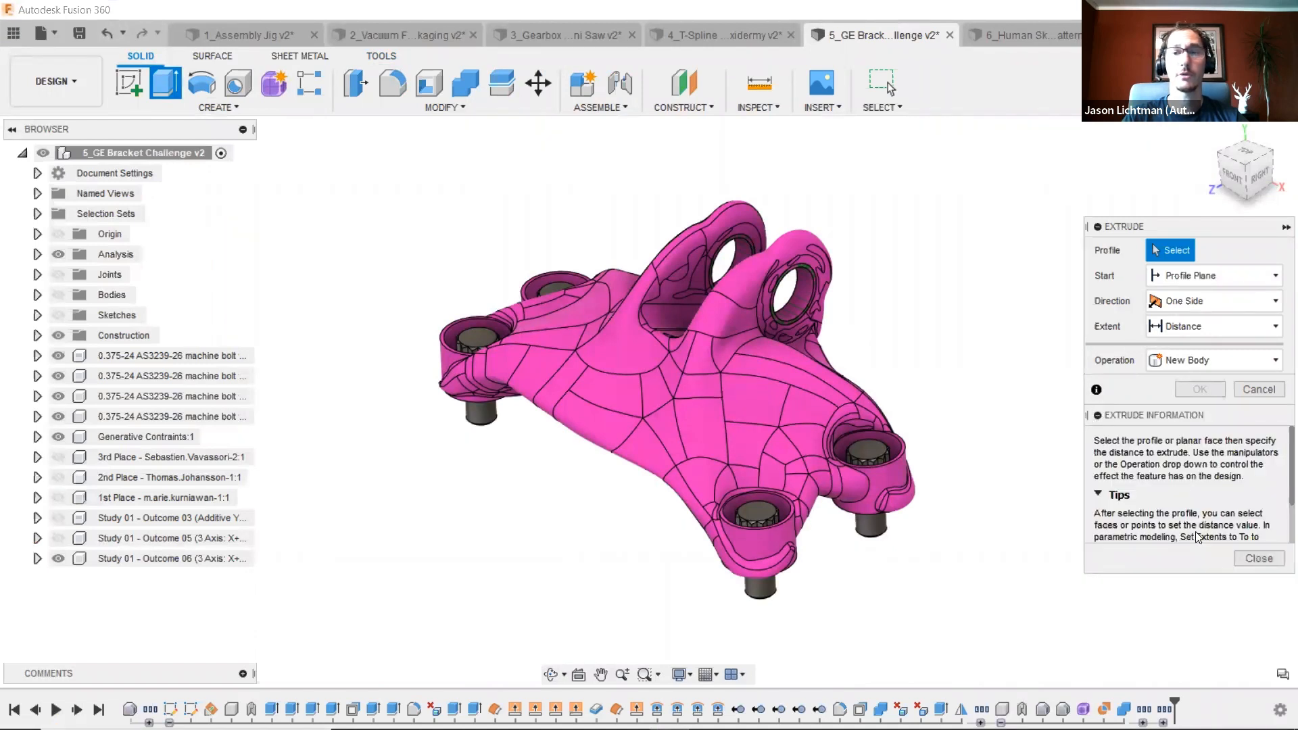
{"action": "scroll", "coordinate": [1202, 514], "scroll_direction": "down", "scroll_amount": 2}
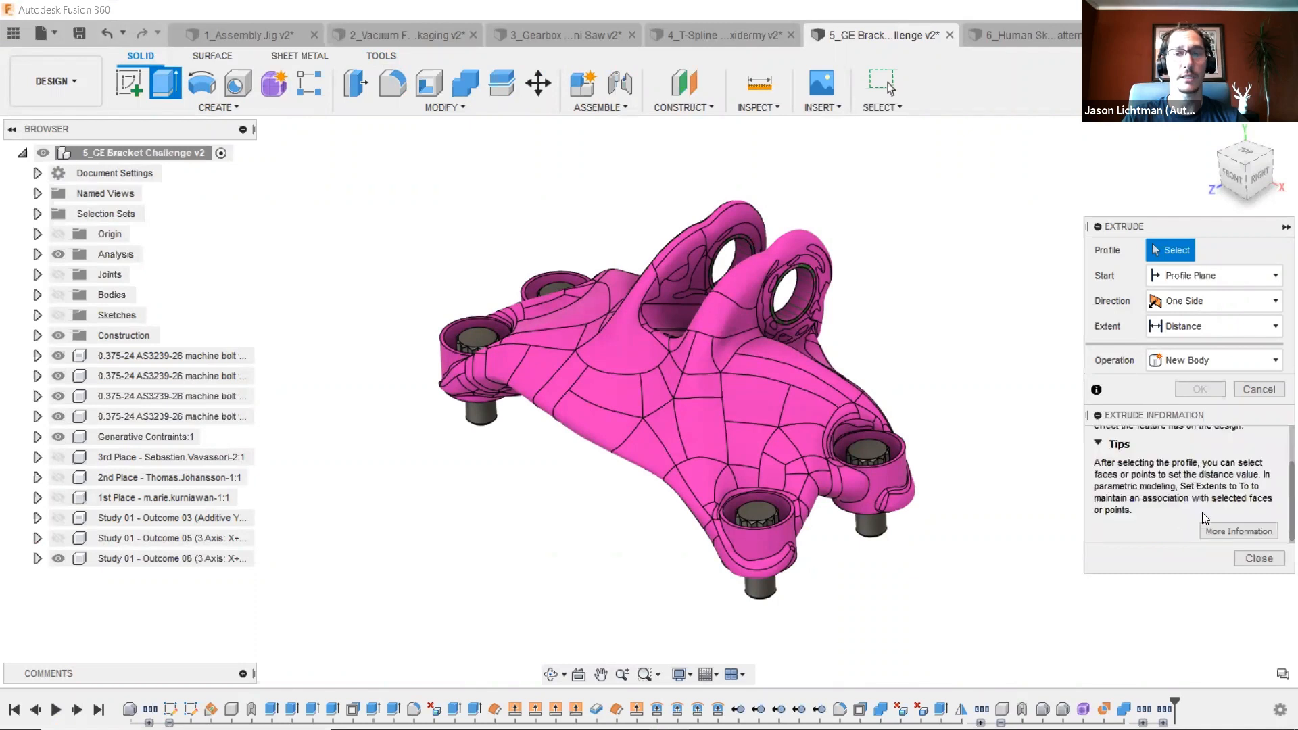
{"action": "left_click", "coordinate": [1234, 532]}
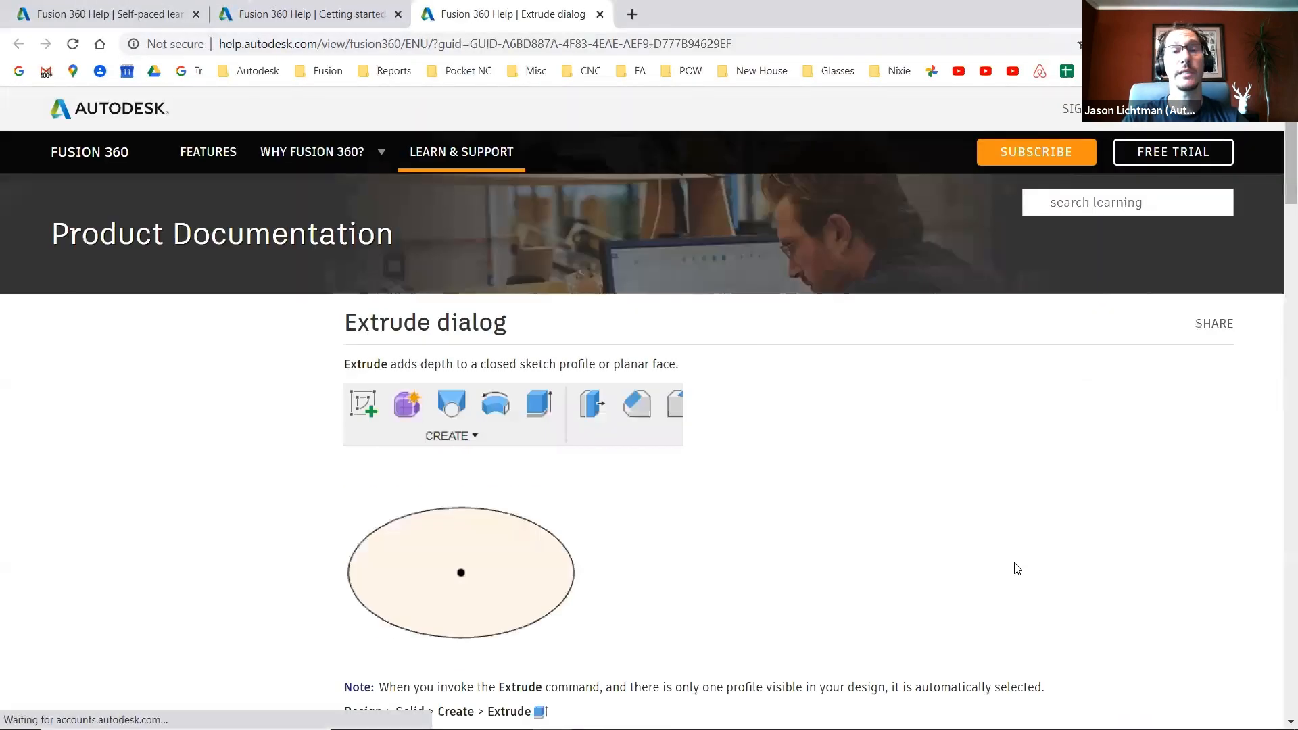
{"action": "scroll", "coordinate": [1009, 559], "scroll_direction": "down", "scroll_amount": 1}
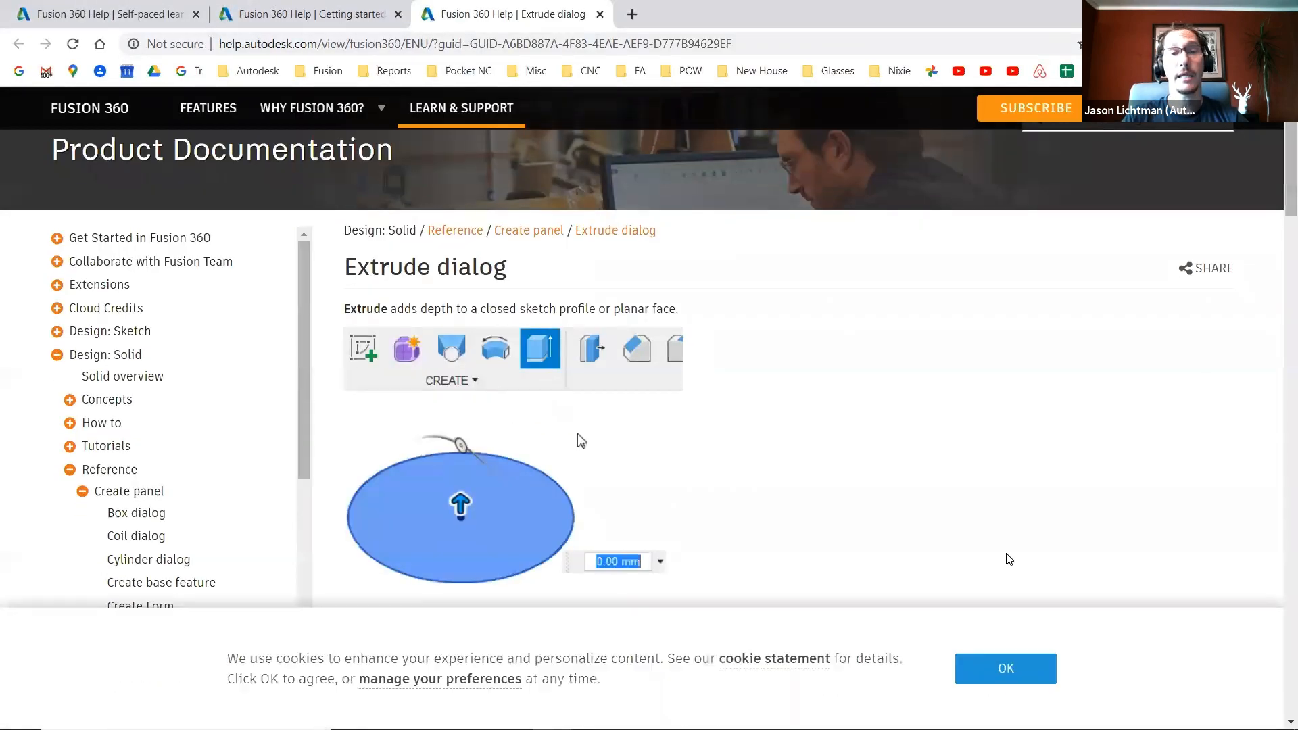
{"action": "scroll", "coordinate": [1009, 559], "scroll_direction": "down", "scroll_amount": 1}
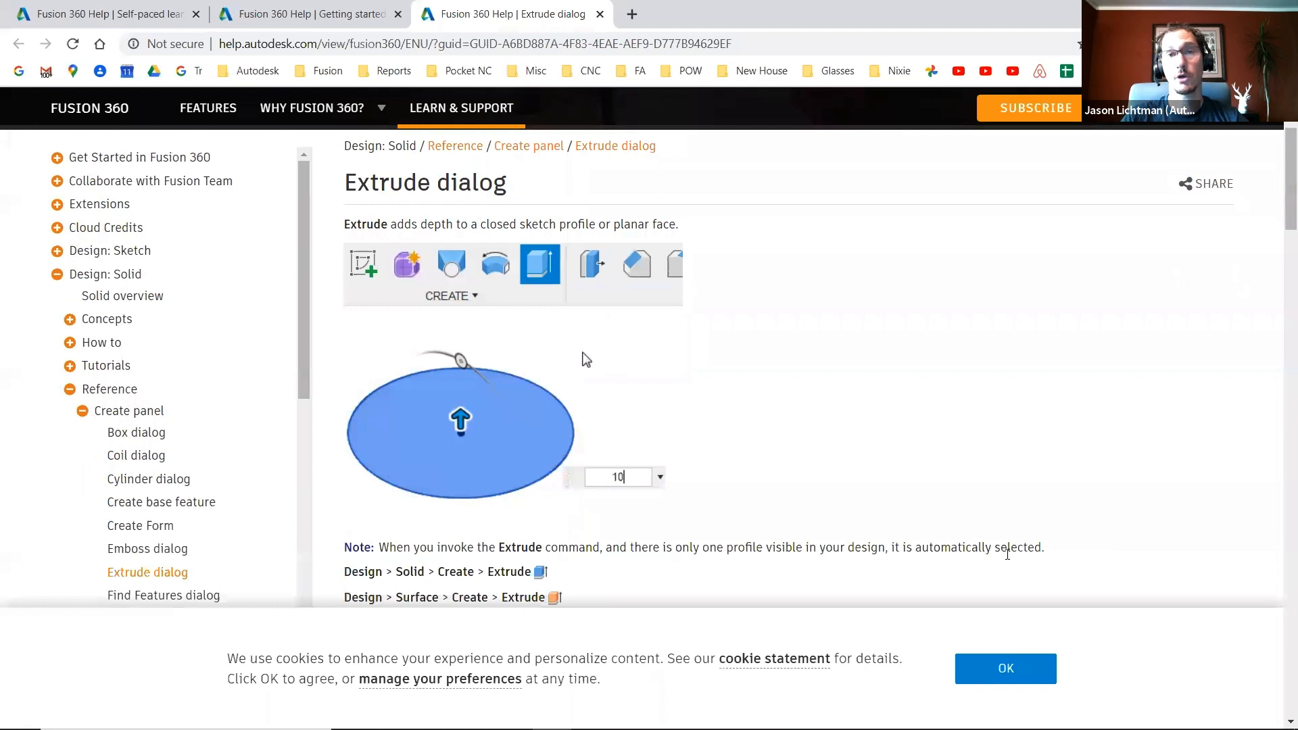
- Scroll down through the Extrude dialog documentation page to review its option descriptions
{"action": "scroll", "coordinate": [1007, 554], "scroll_direction": "down", "scroll_amount": 10}
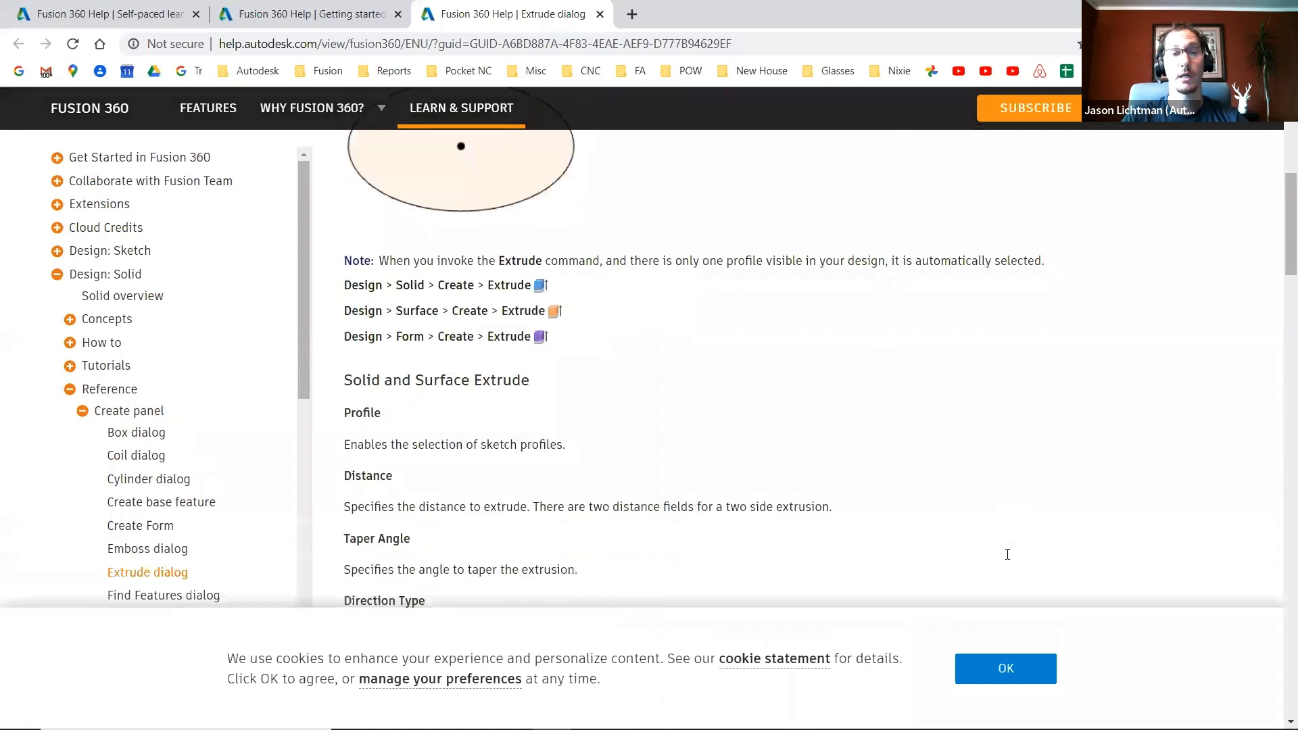
{"action": "scroll", "coordinate": [1007, 554], "scroll_direction": "down", "scroll_amount": 15}
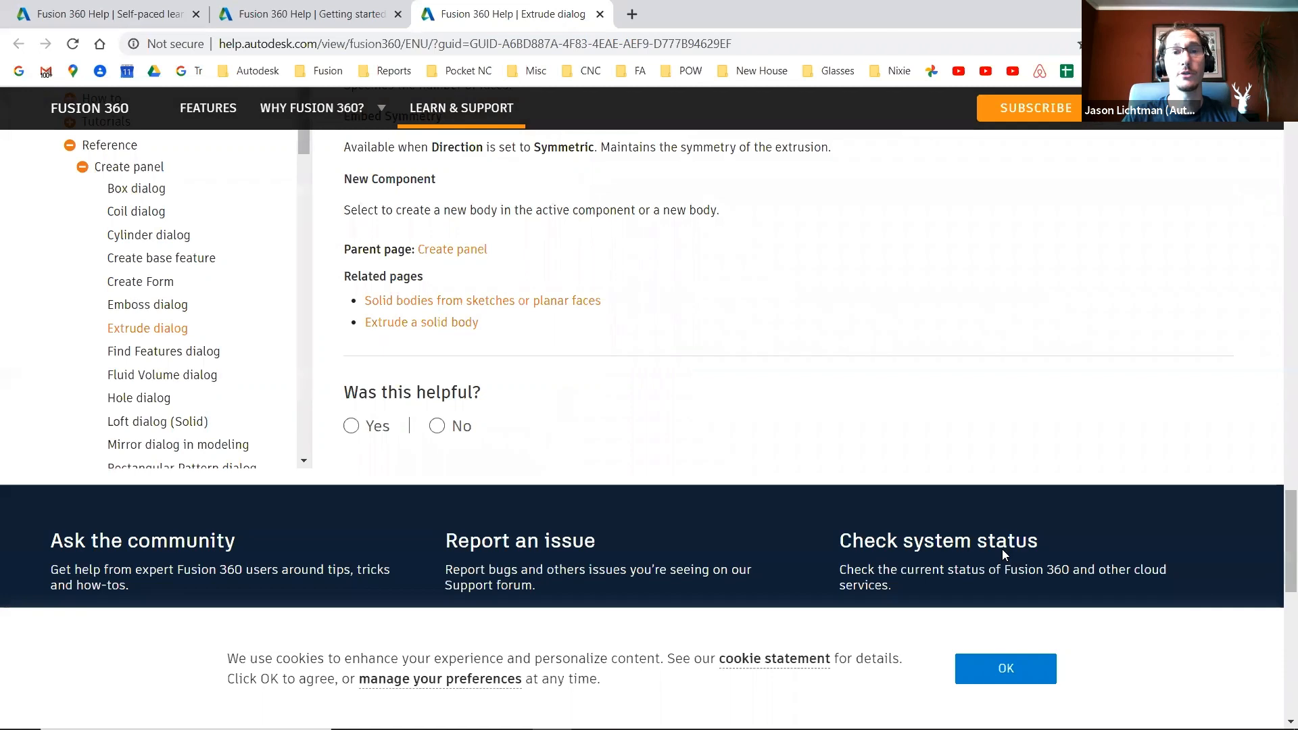
- Open a new browser tab and go to YouTube
{"action": "left_click", "coordinate": [632, 14]}
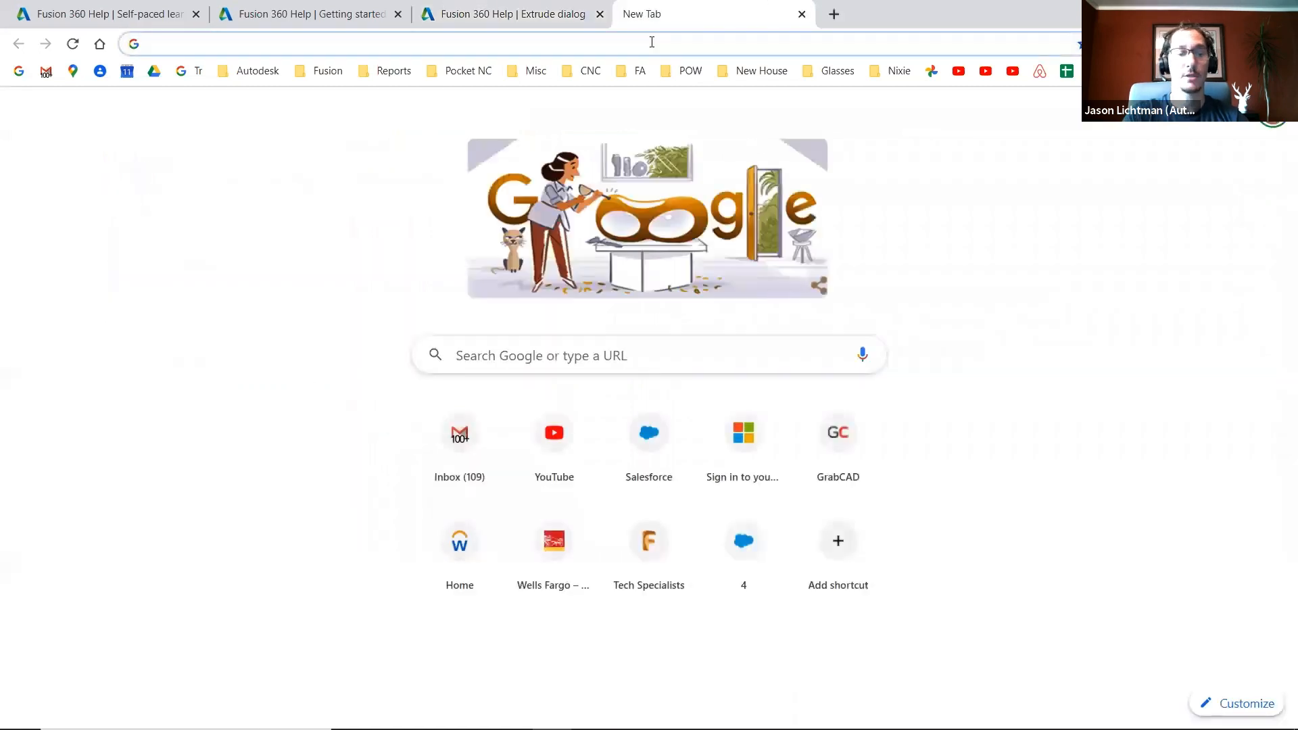
{"action": "type", "text": "youtube.com"}
{"action": "key", "text": "Return"}
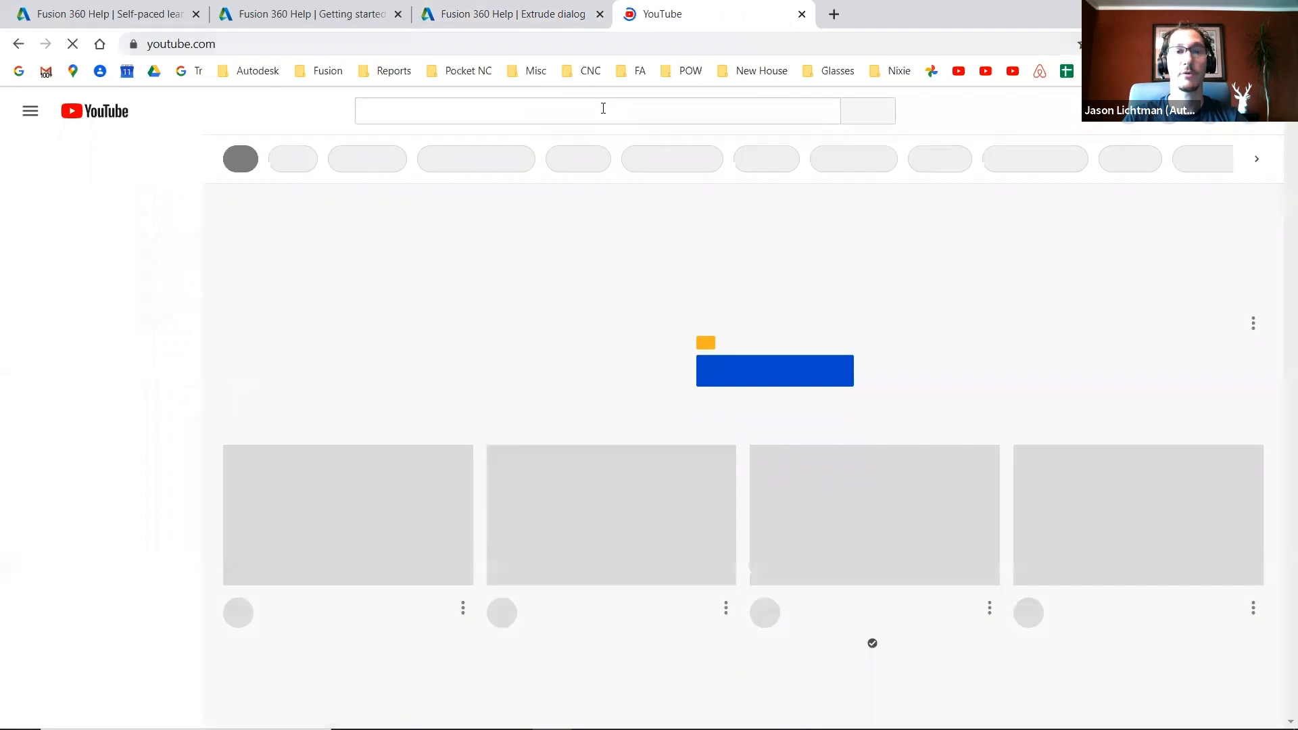
- Search YouTube for "fusion 360"
{"action": "left_click", "coordinate": [603, 108]}
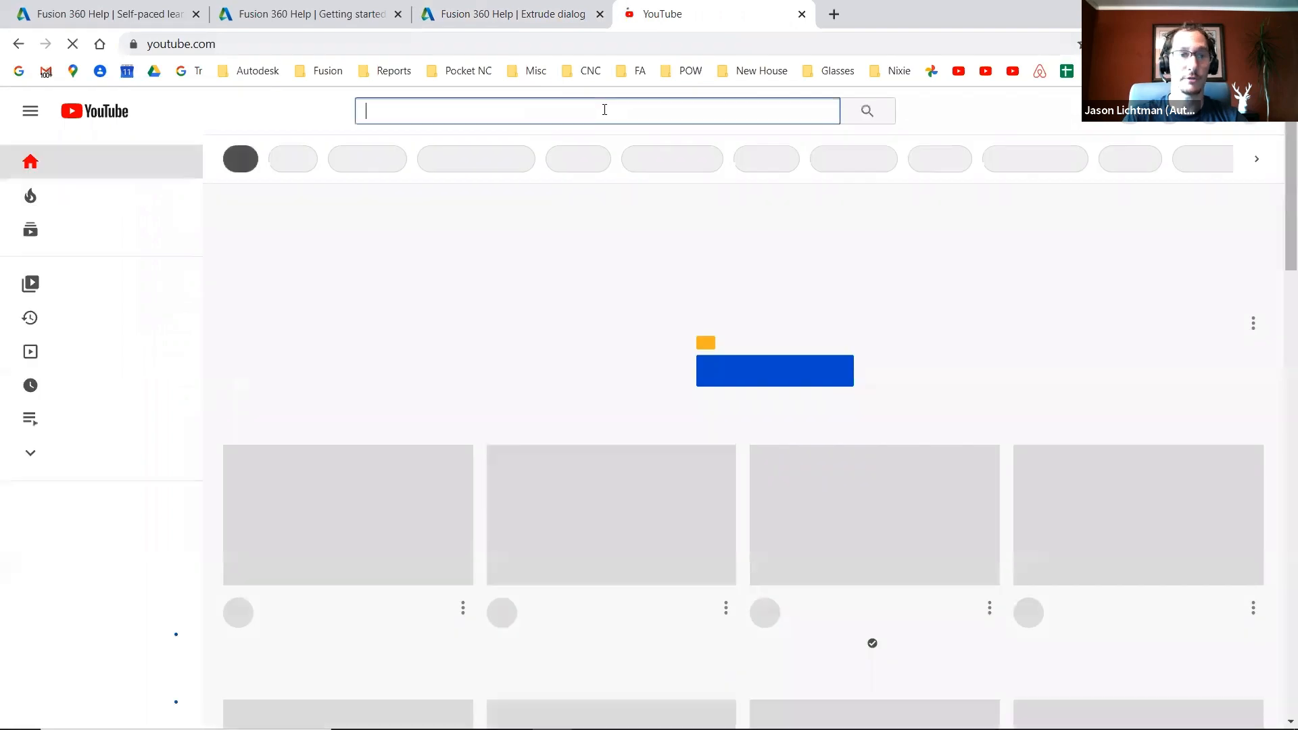
{"action": "type", "text": "fusion 360"}
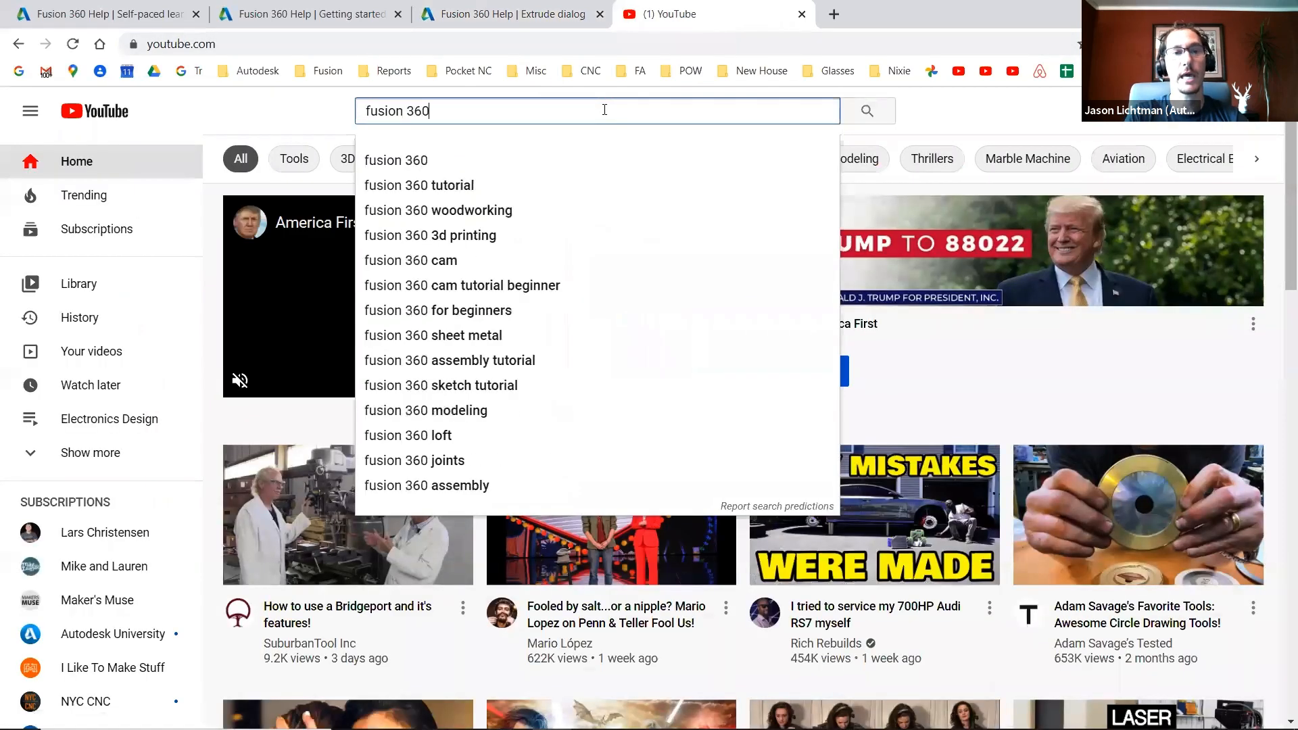
{"action": "key", "text": "Return"}
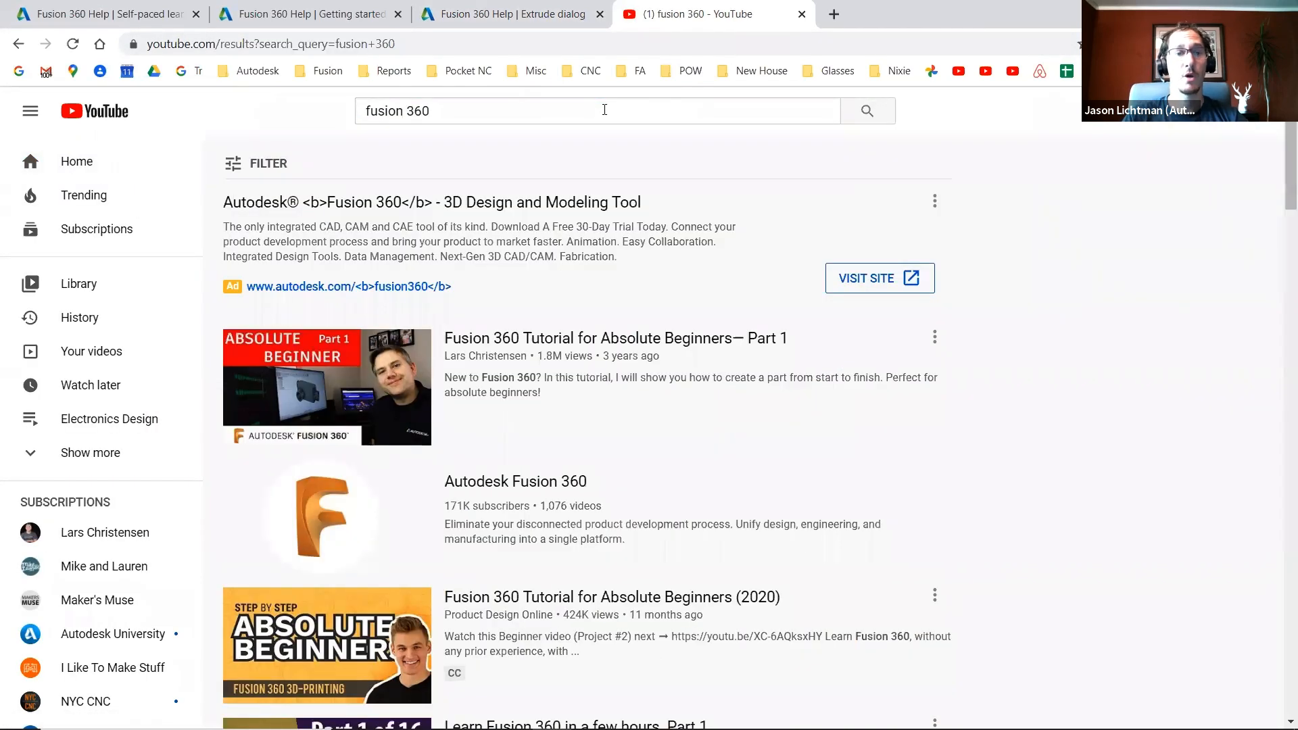
- Open the Autodesk Fusion 360 channel from the results and pause its autoplaying featured video
{"action": "left_click", "coordinate": [514, 489]}
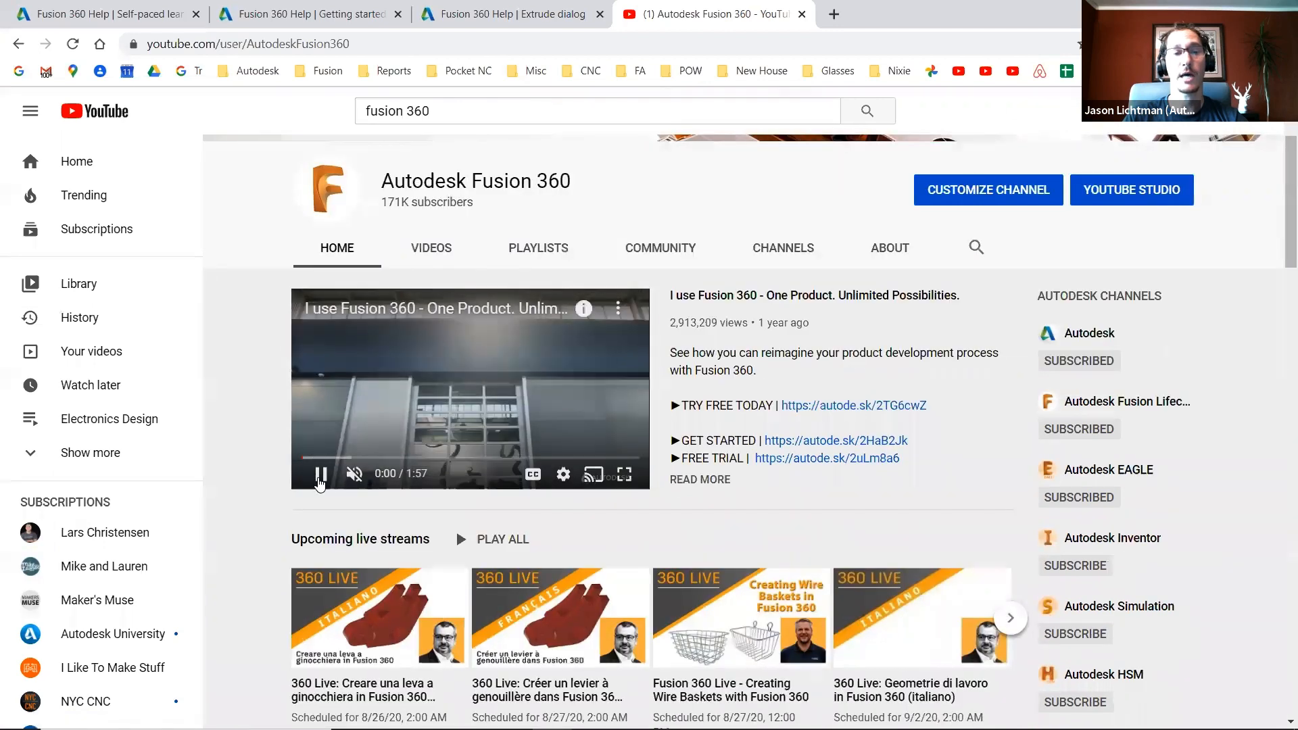
{"action": "left_click", "coordinate": [321, 473]}
- Scroll through the channel home page to review its video sections and playlists
{"action": "scroll", "coordinate": [958, 377], "scroll_direction": "down", "scroll_amount": 1}
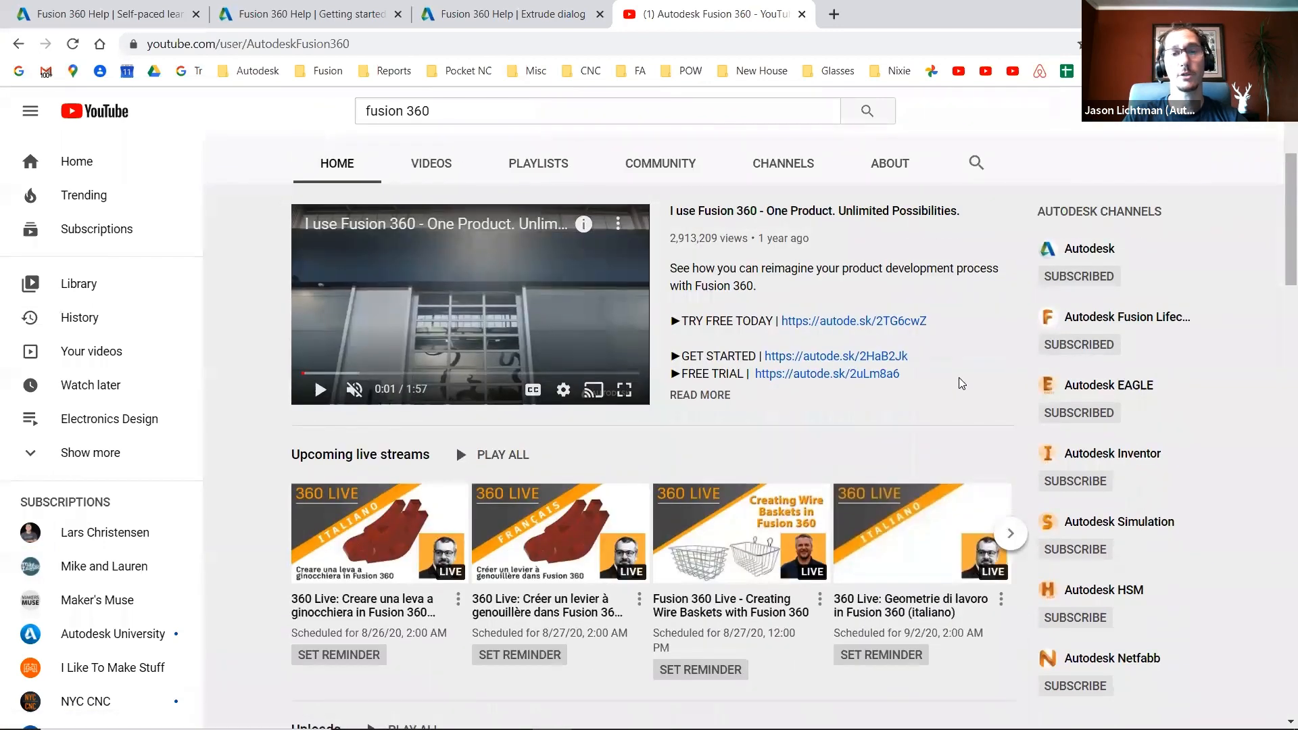
{"action": "scroll", "coordinate": [958, 377], "scroll_direction": "down", "scroll_amount": 3}
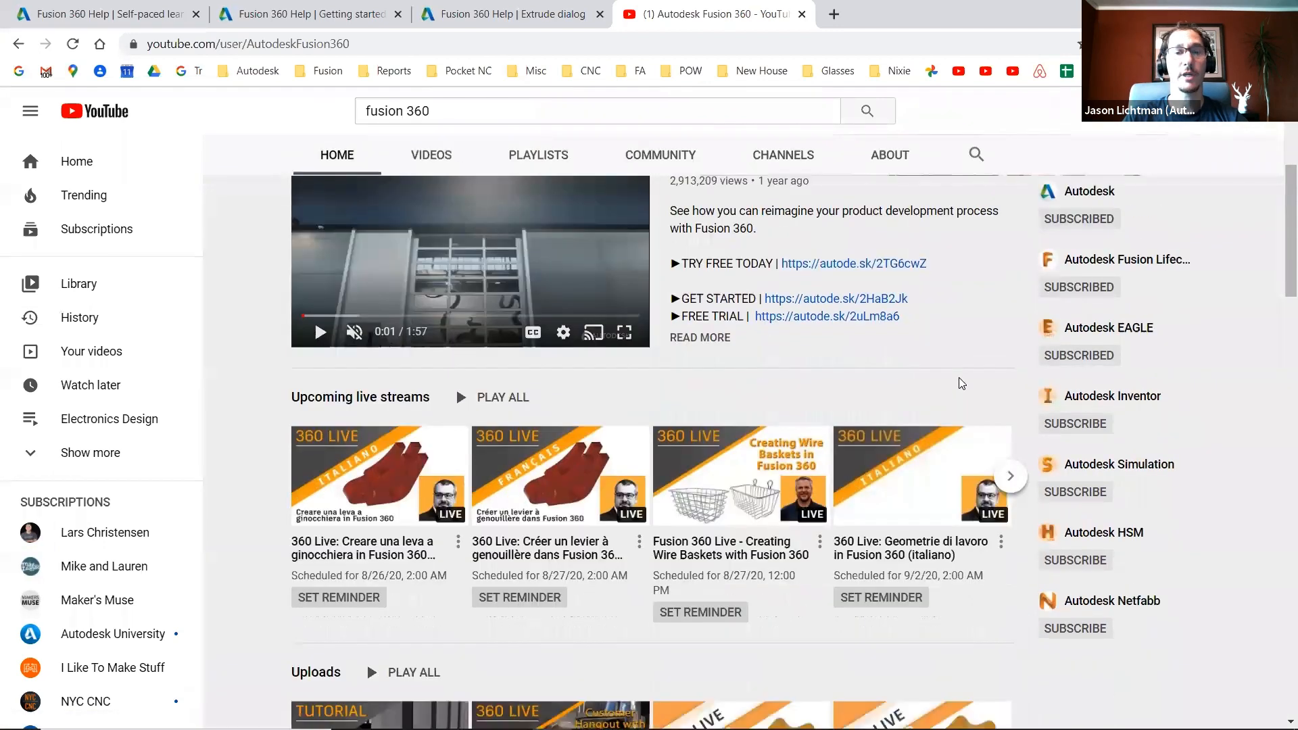
{"action": "scroll", "coordinate": [983, 518], "scroll_direction": "down", "scroll_amount": 5}
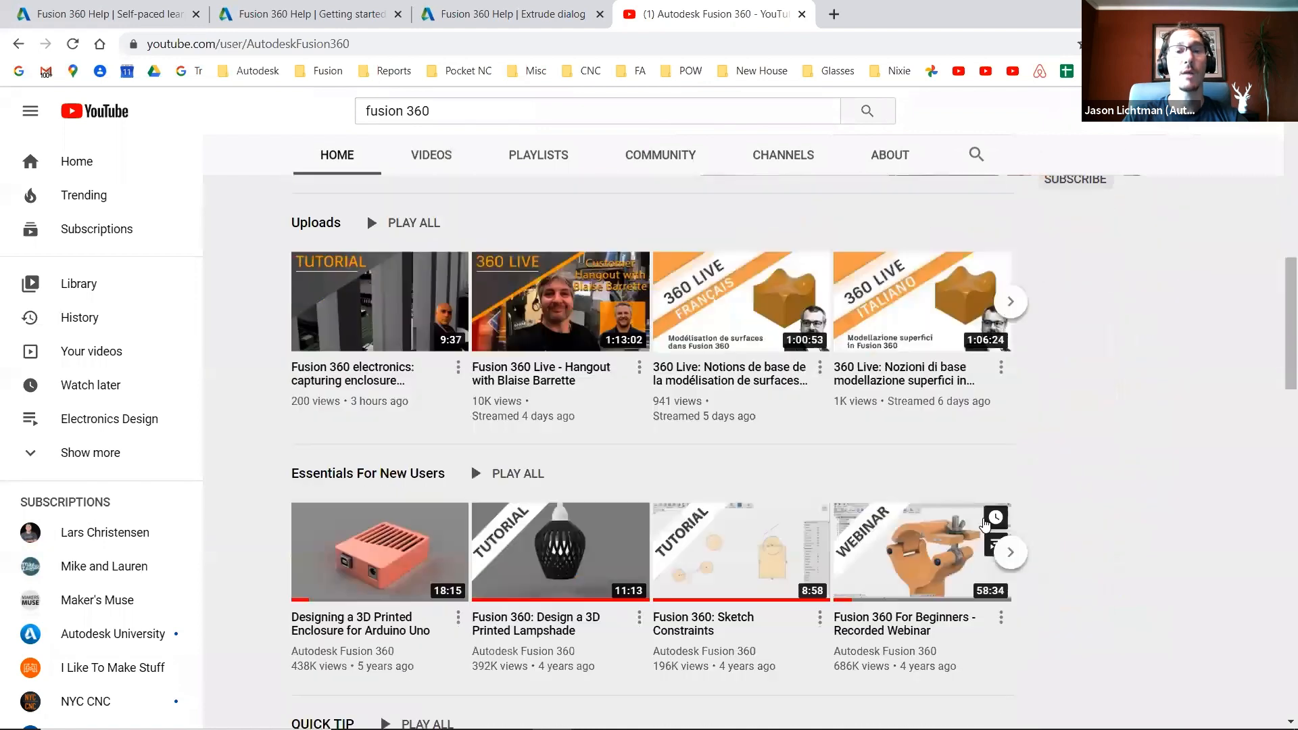
{"action": "scroll", "coordinate": [1044, 551], "scroll_direction": "down", "scroll_amount": 4}
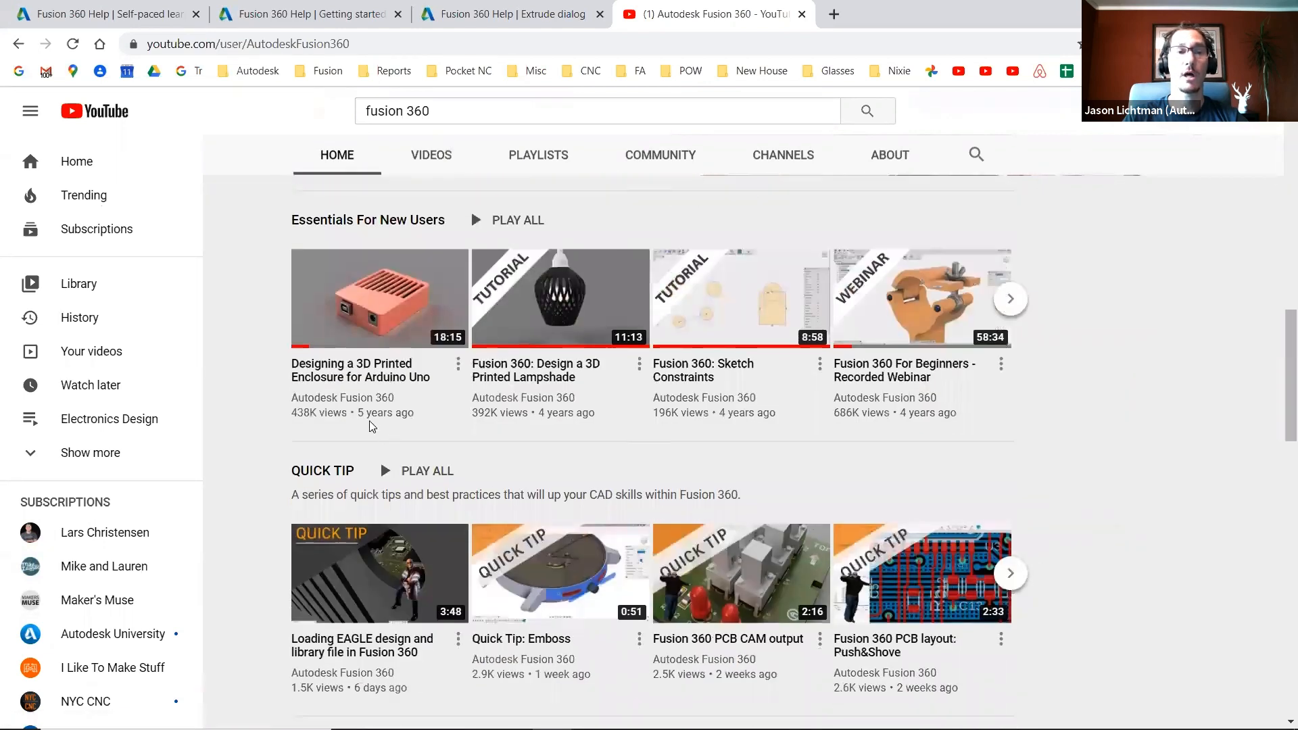
{"action": "scroll", "coordinate": [1042, 425], "scroll_direction": "down", "scroll_amount": 3}
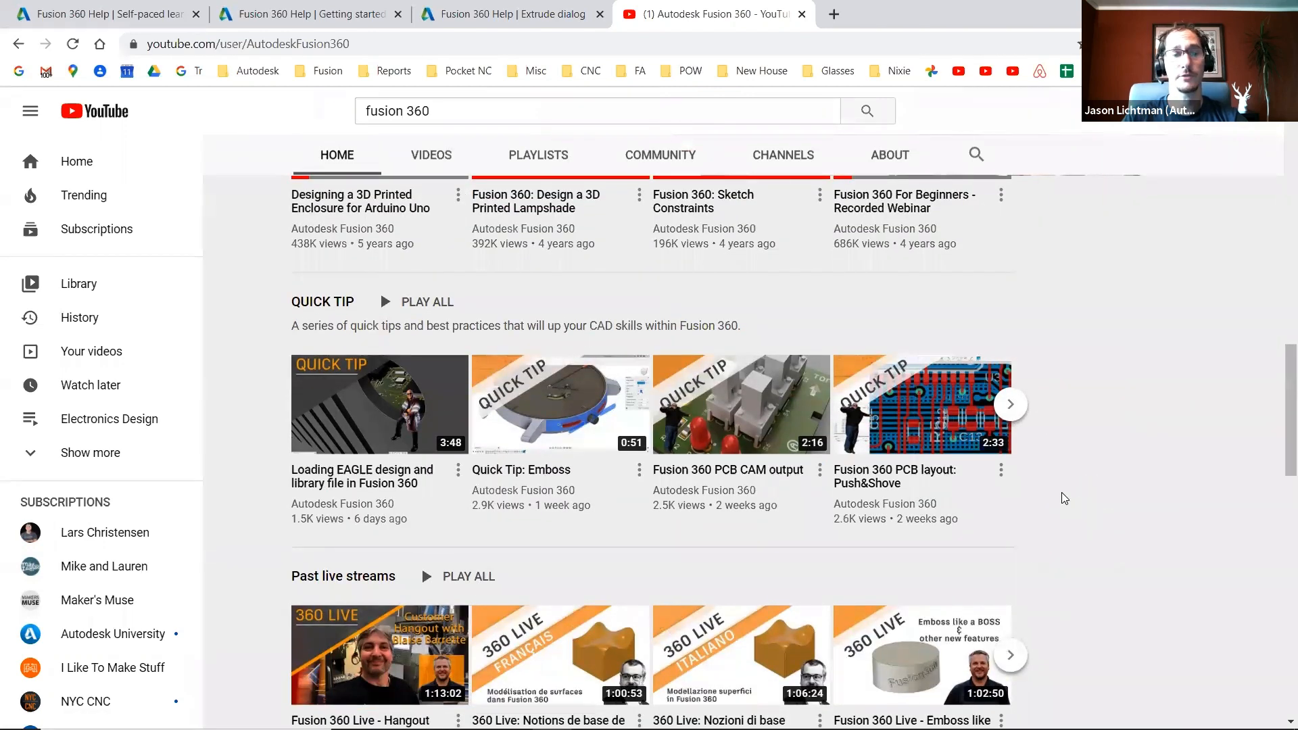
{"action": "scroll", "coordinate": [1062, 492], "scroll_direction": "down", "scroll_amount": 8}
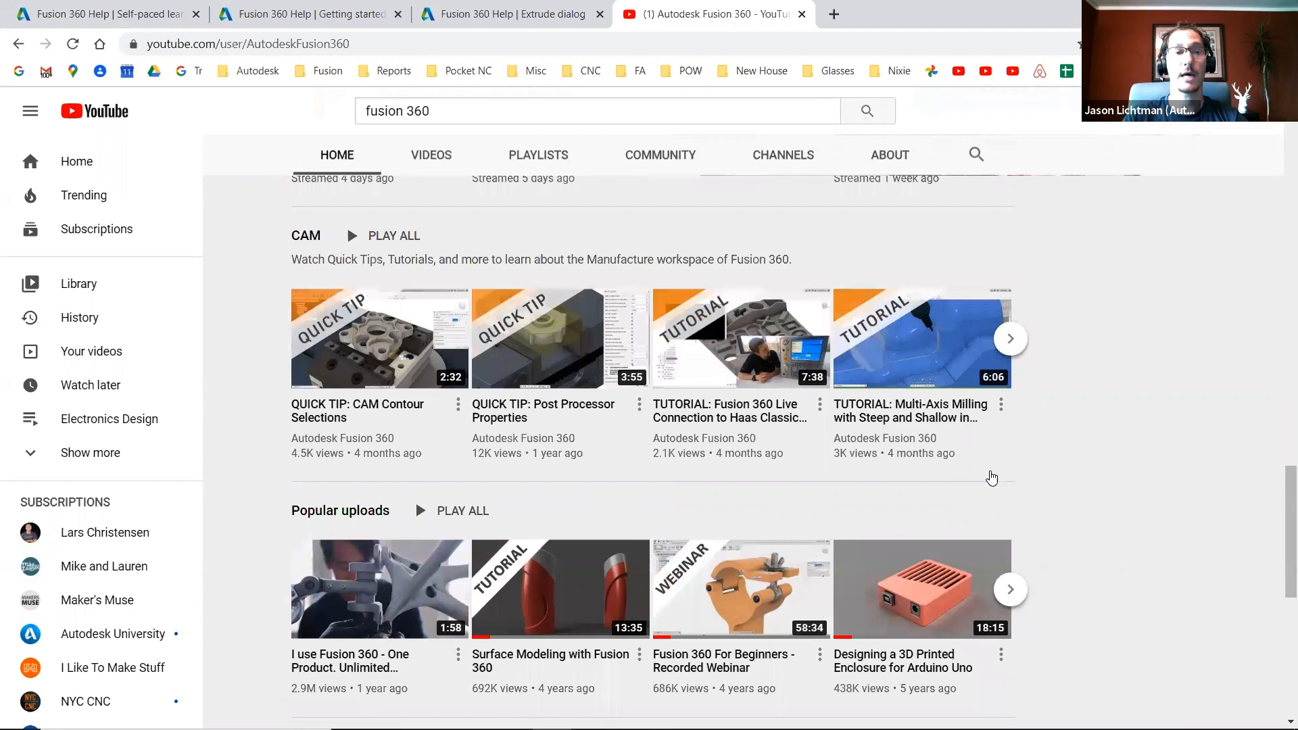
{"action": "scroll", "coordinate": [472, 403], "scroll_direction": "down", "scroll_amount": 3}
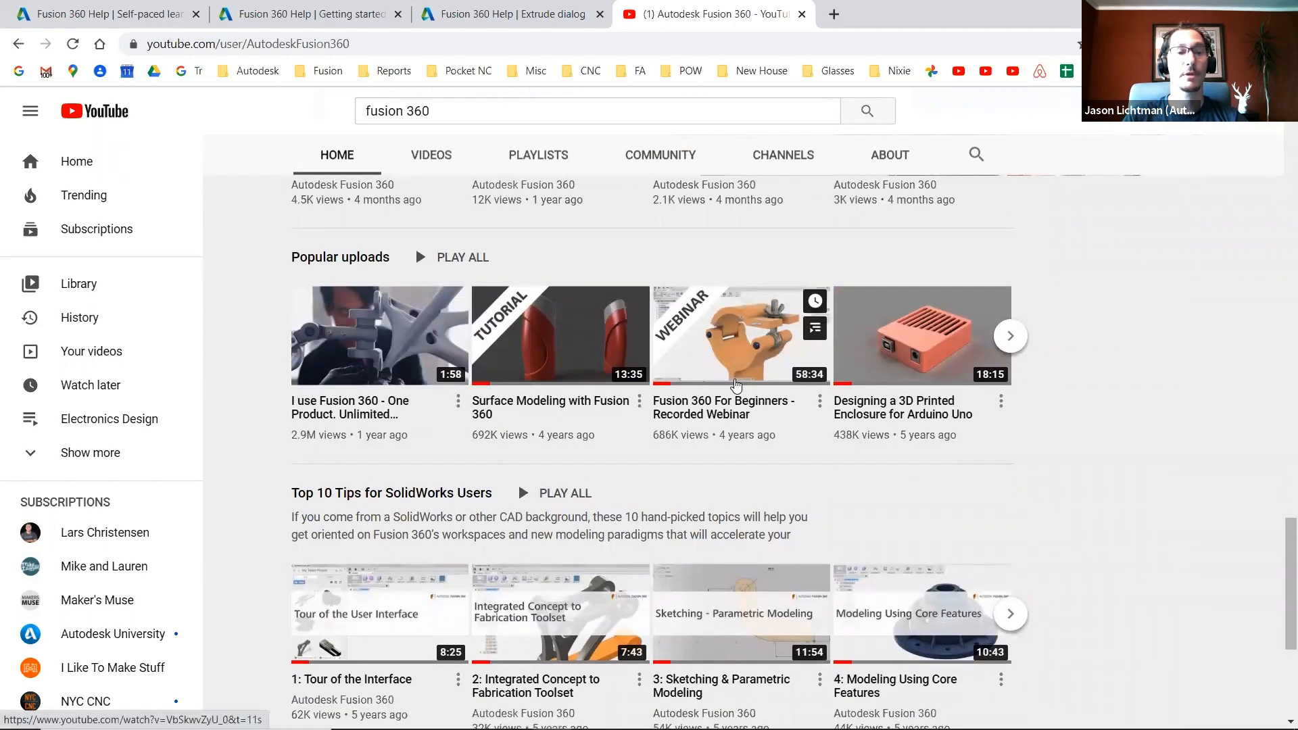
{"action": "scroll", "coordinate": [864, 603], "scroll_direction": "down", "scroll_amount": 2}
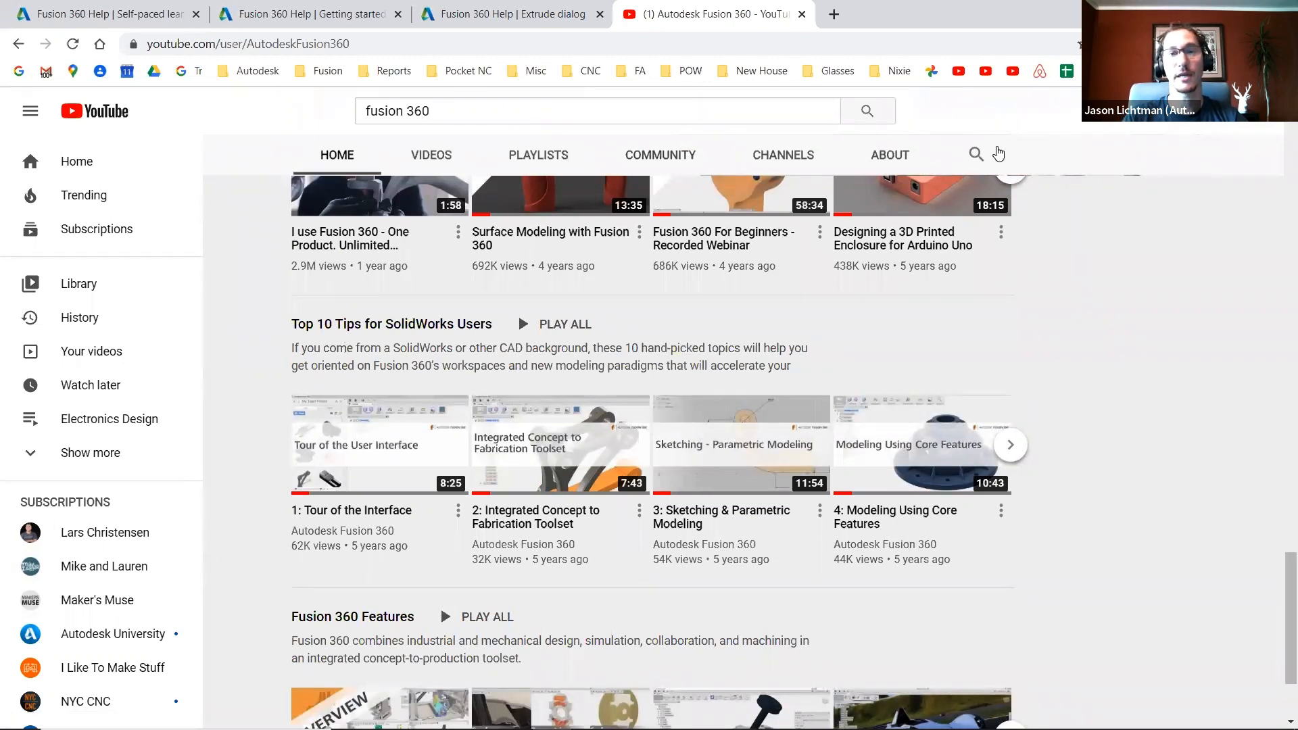
- Search within the Autodesk Fusion 360 channel for the presenter's first name
{"action": "left_click", "coordinate": [976, 155]}
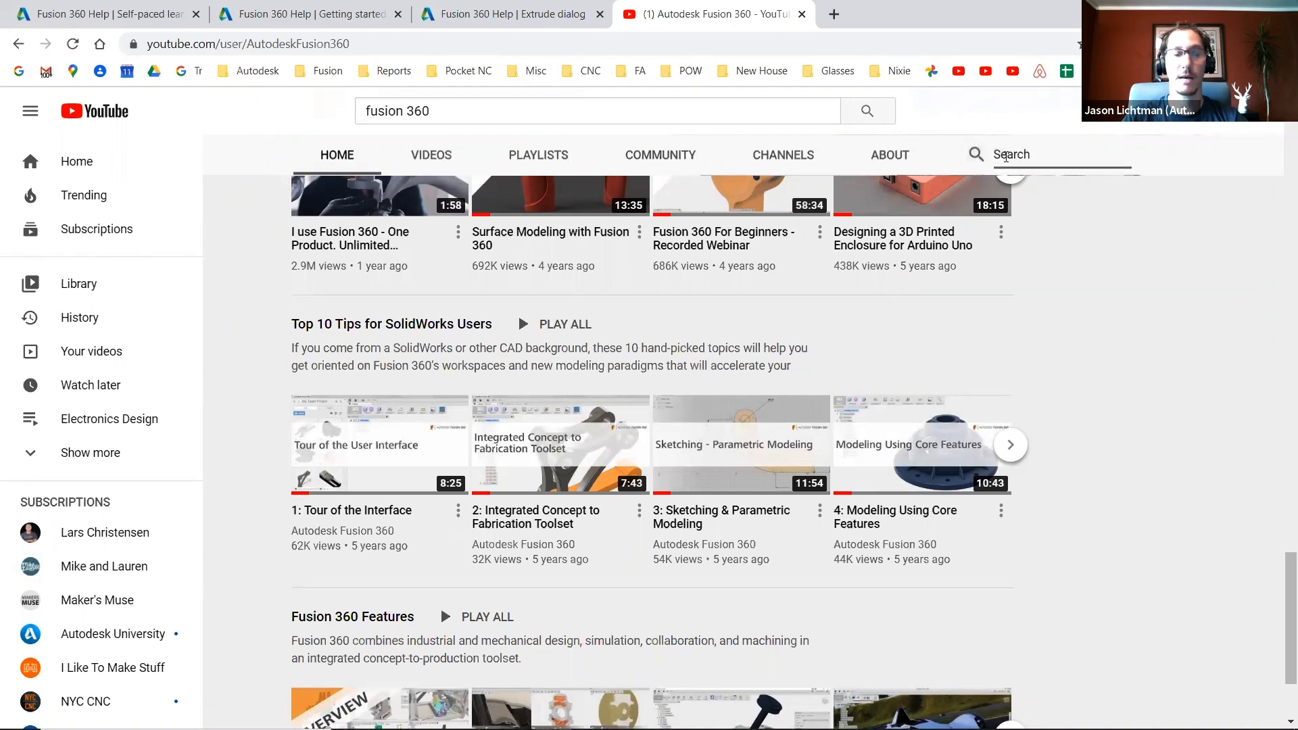
{"action": "type", "text": "jason"}
{"action": "key", "text": "Return"}
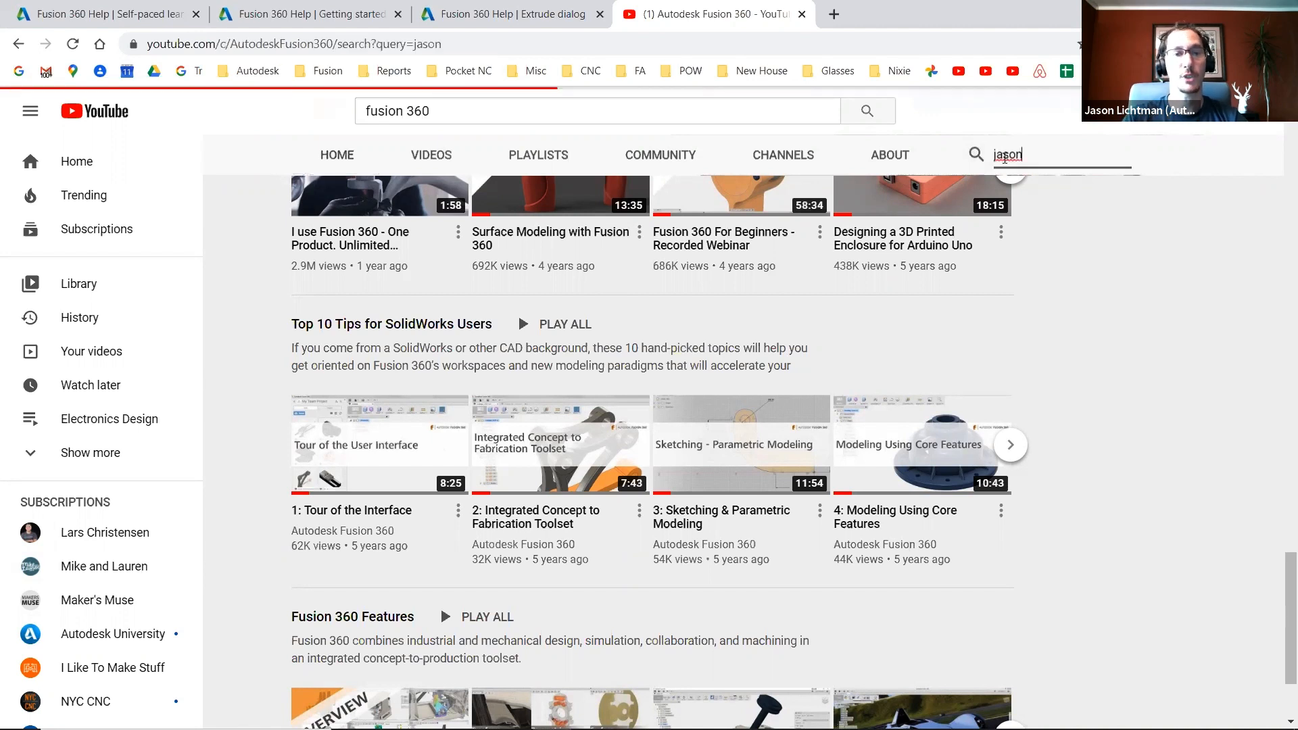
- Scroll through the channel search results to review the listed live stream videos
{"action": "scroll", "coordinate": [906, 305], "scroll_direction": "down", "scroll_amount": 5}
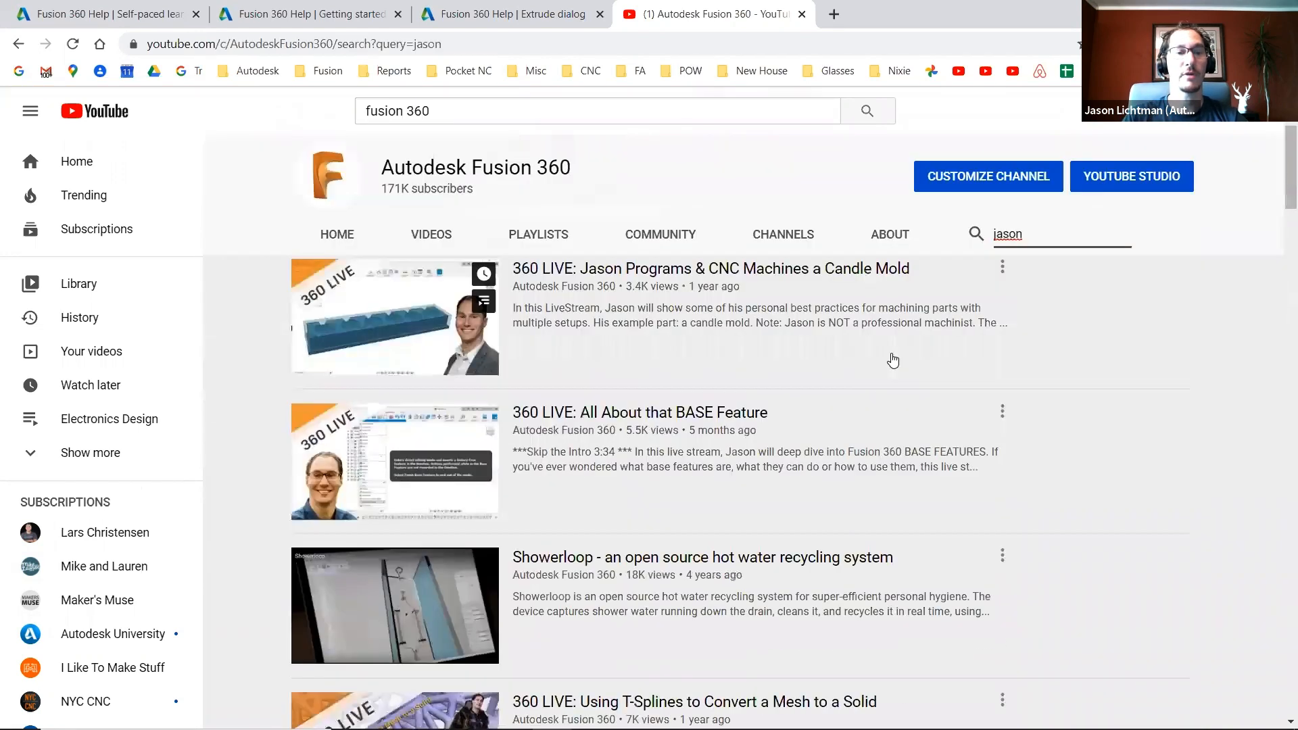
{"action": "scroll", "coordinate": [832, 458], "scroll_direction": "down", "scroll_amount": 10}
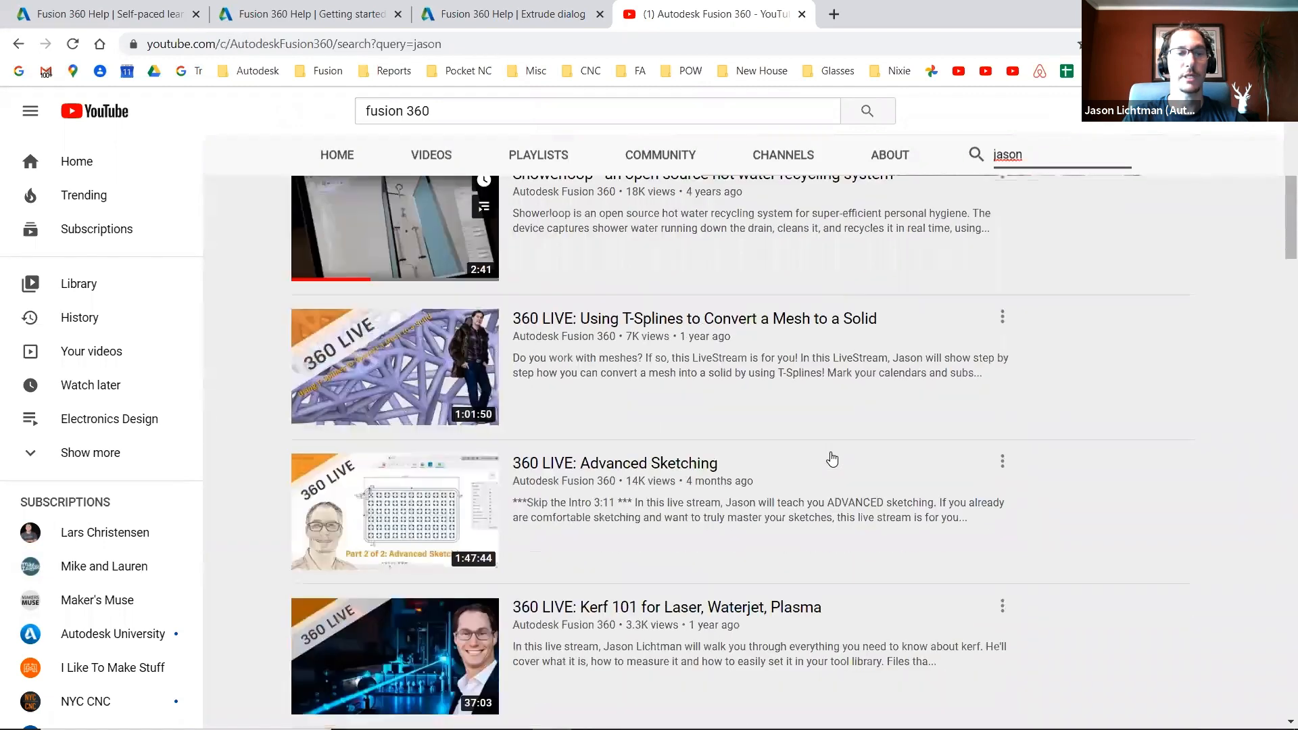
{"action": "scroll", "coordinate": [831, 458], "scroll_direction": "up", "scroll_amount": 7}
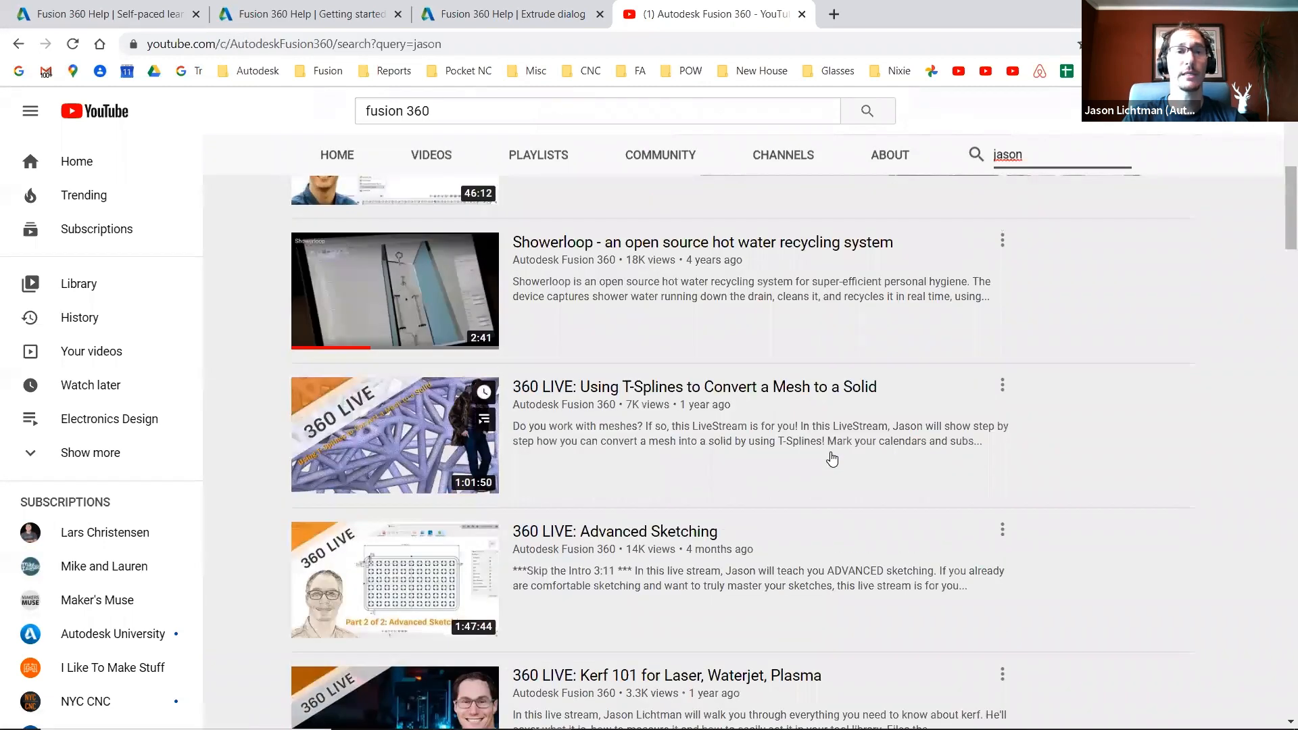
{"action": "scroll", "coordinate": [831, 457], "scroll_direction": "up", "scroll_amount": 5}
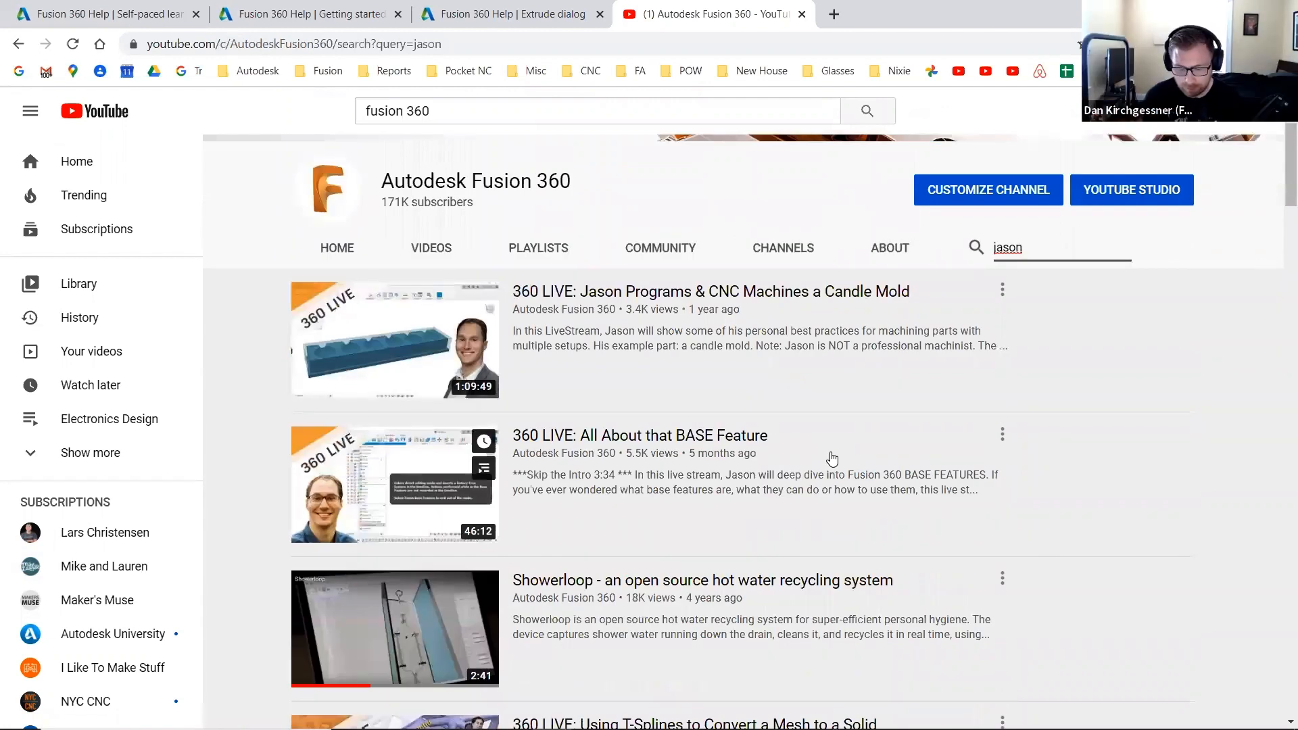